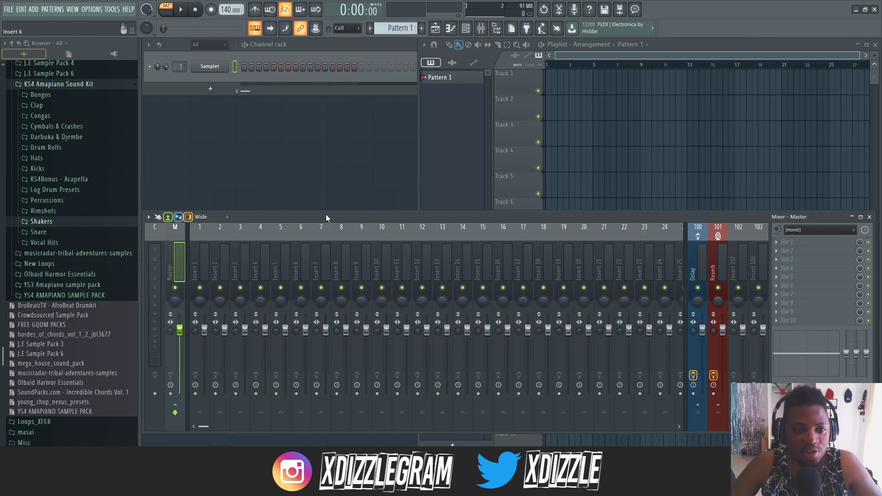
- Place KS4 - A Shaker Loop (2) from the Shakers folder at the start of Track 2 in the playlist
{"action": "left_click_drag", "start_coordinate": [326, 215], "coordinate": [326, 220]}
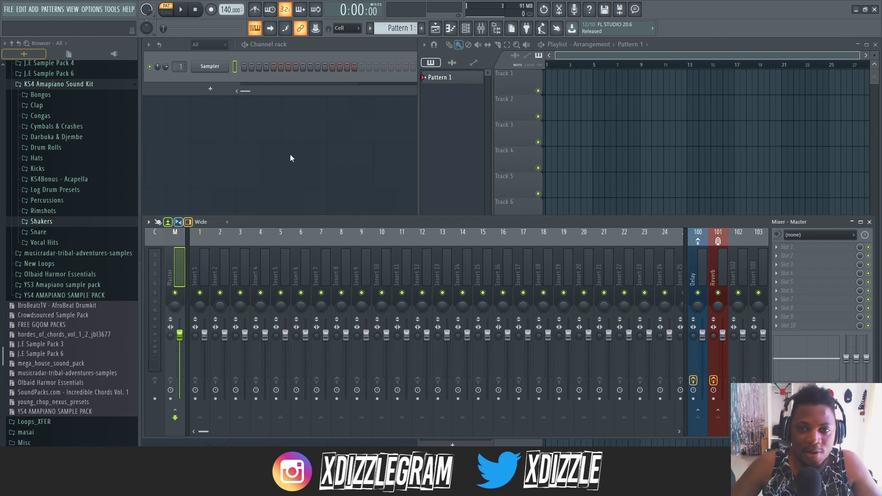
{"action": "left_click", "coordinate": [702, 45]}
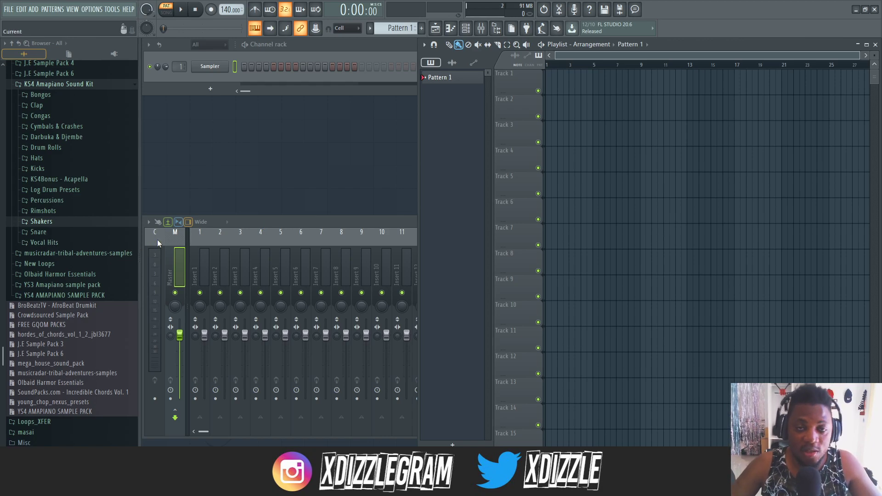
{"action": "left_click", "coordinate": [46, 232]}
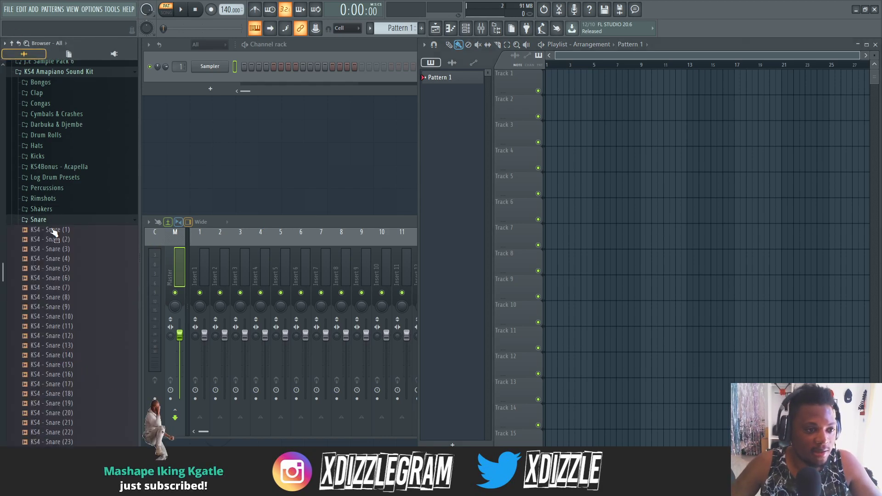
{"action": "left_click", "coordinate": [41, 173]}
{"action": "left_click", "coordinate": [79, 185]}
{"action": "right_click", "coordinate": [222, 9]}
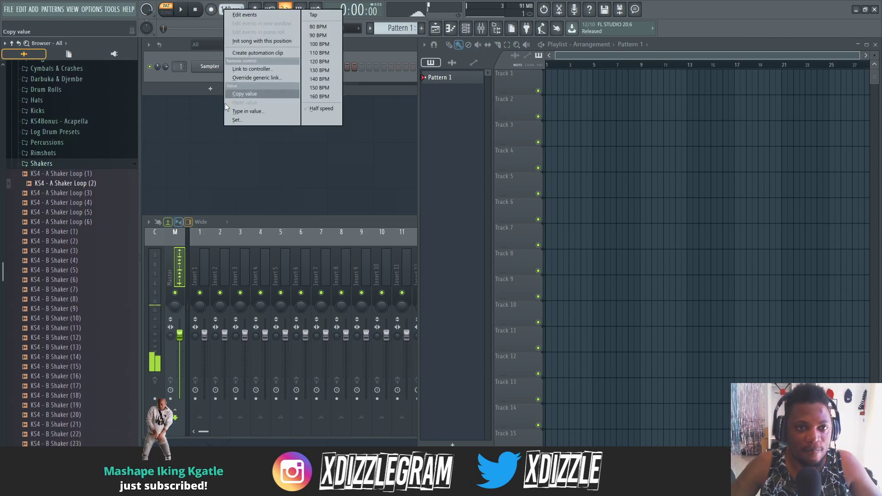
{"action": "left_click", "coordinate": [85, 188]}
{"action": "left_click_drag", "start_coordinate": [85, 187], "coordinate": [548, 106]}
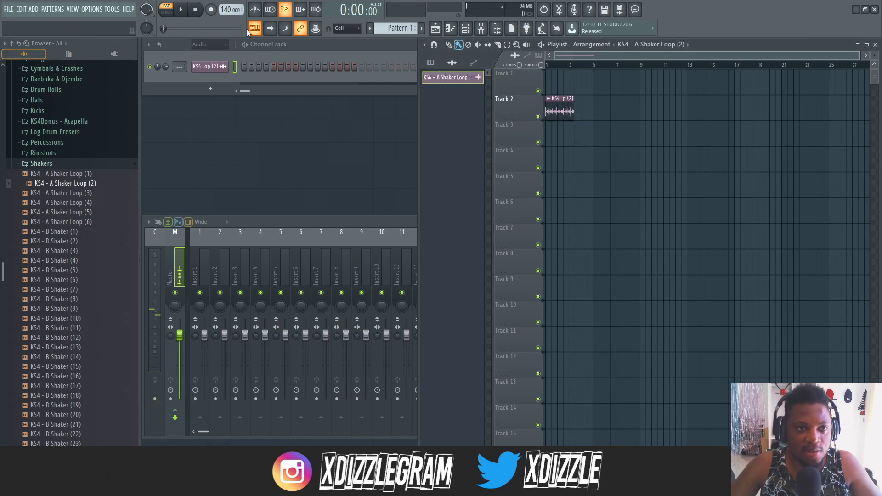
- Set the project tempo to 110 BPM and add a second copy of the shaker loop directly after the first on Track 2
{"action": "right_click", "coordinate": [223, 10]}
{"action": "left_click", "coordinate": [319, 50]}
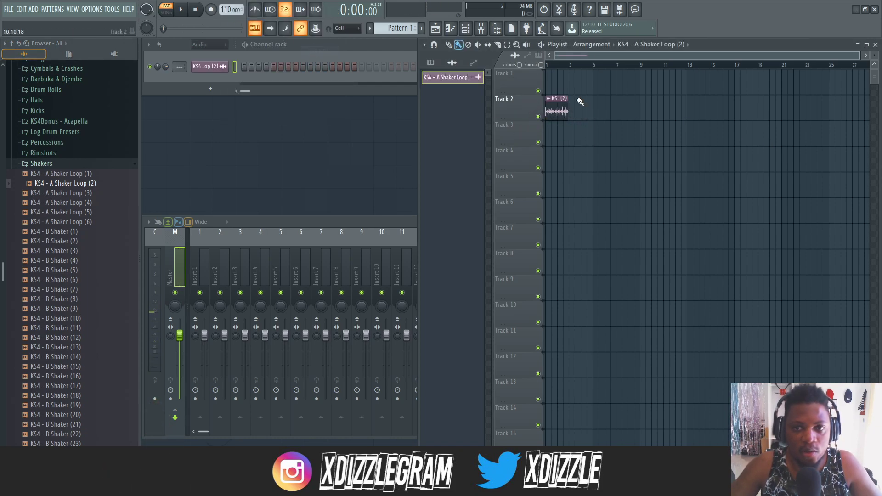
{"action": "double_click", "coordinate": [553, 111]}
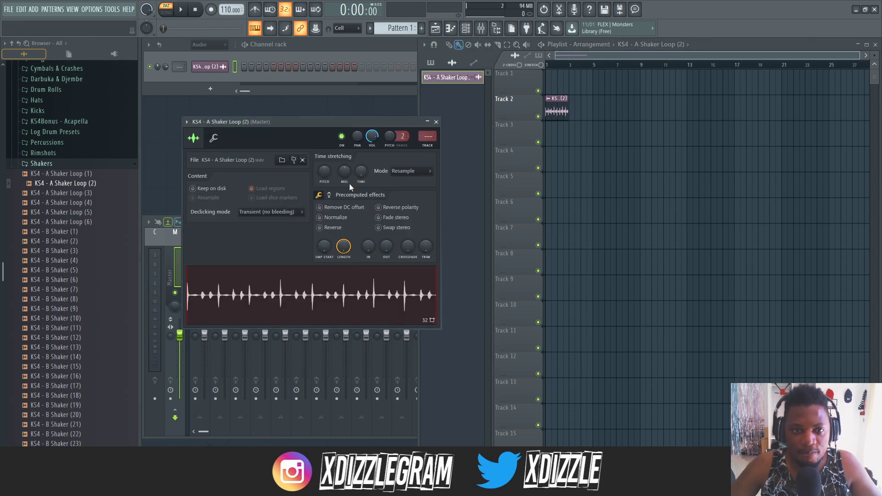
{"action": "left_click", "coordinate": [572, 113]}
{"action": "scroll", "coordinate": [559, 64], "scroll_direction": "up", "scroll_amount": 5}
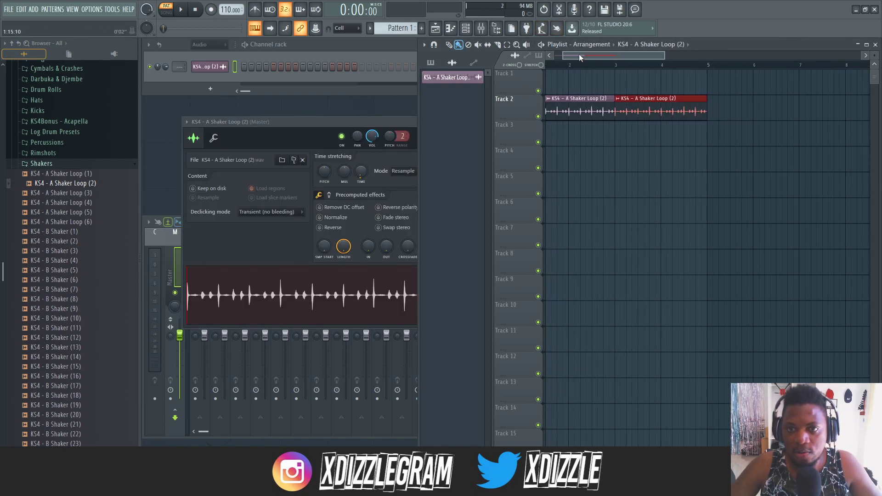
{"action": "scroll", "coordinate": [569, 66], "scroll_direction": "down", "scroll_amount": 4}
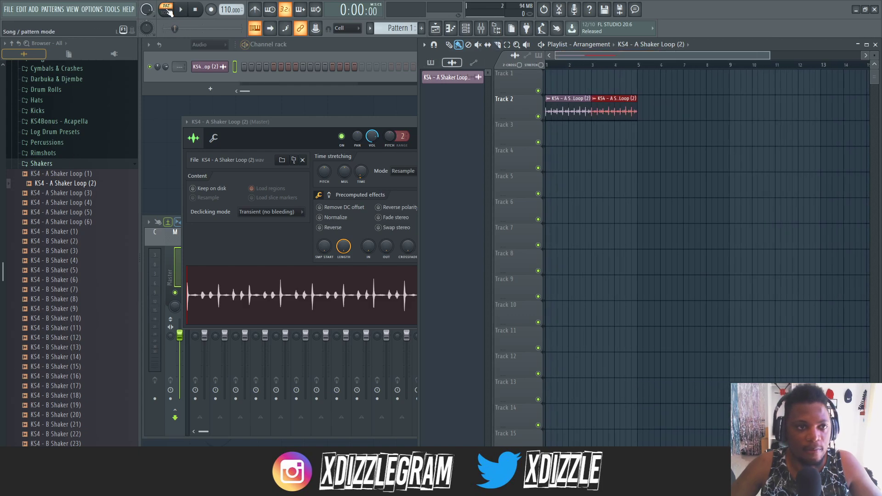
- Play the arrangement in song mode and set the project tempo to 115 BPM
{"action": "key", "text": "l"}
{"action": "key", "text": "space"}
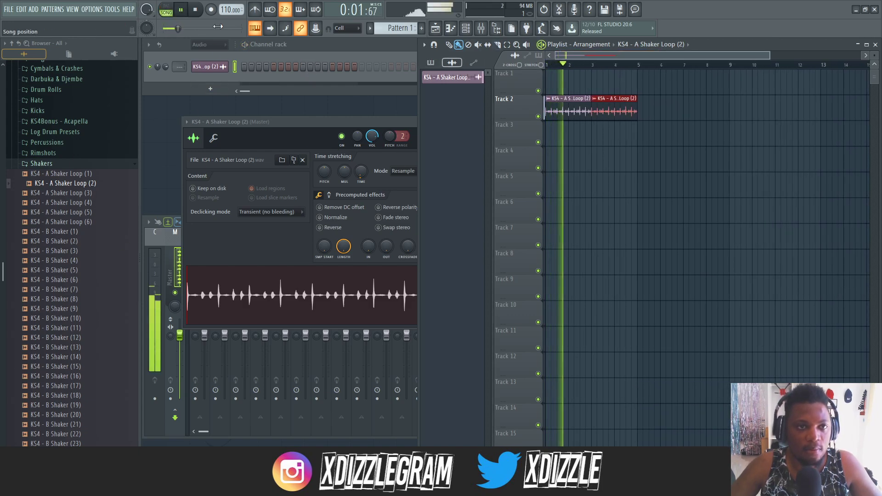
{"action": "key", "text": "space"}
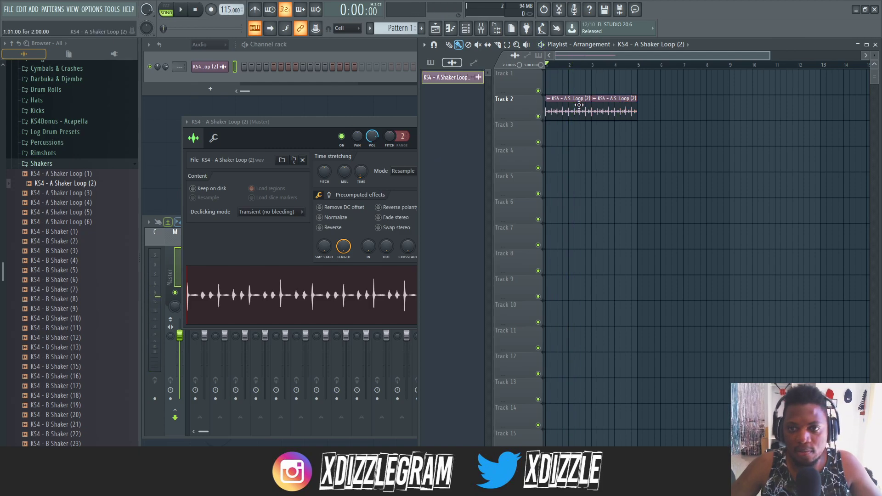
{"action": "key", "text": "space"}
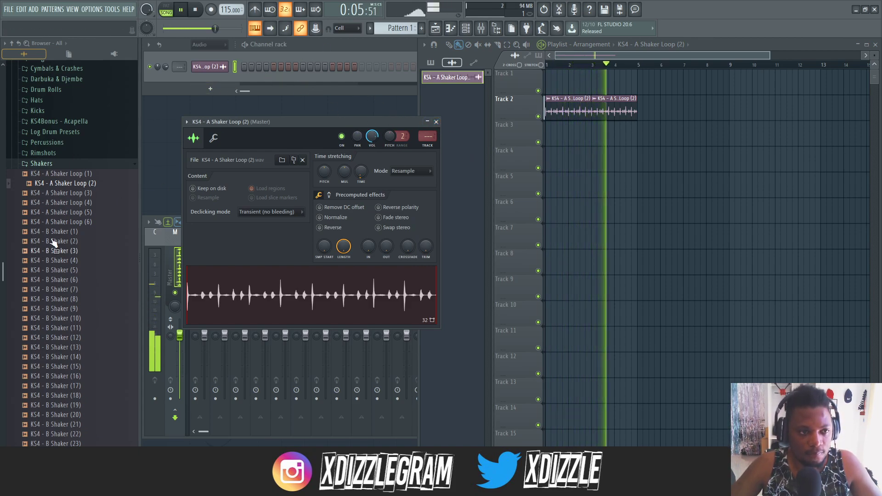
- Audition other shaker loops and place two back-to-back copies of KS4 - A Shaker Loop (1) at the start of Track 3
{"action": "left_click", "coordinate": [85, 203]}
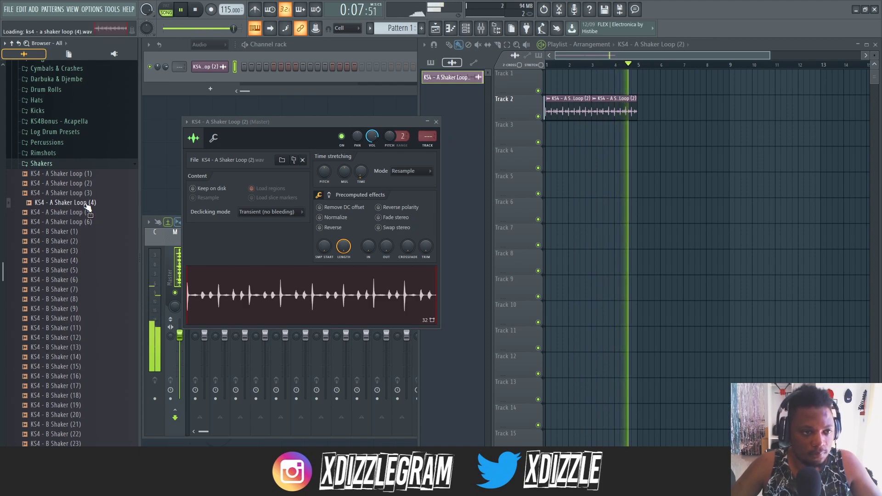
{"action": "key", "text": "space"}
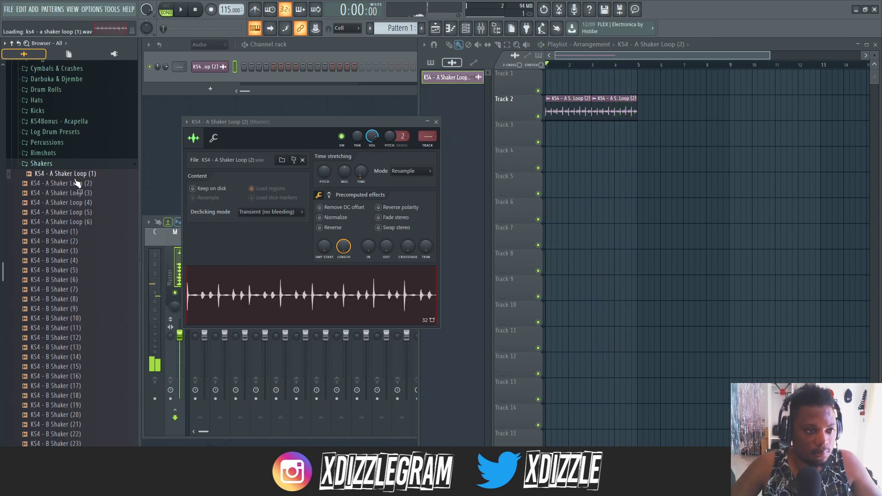
{"action": "left_click_drag", "start_coordinate": [577, 180], "coordinate": [551, 137]}
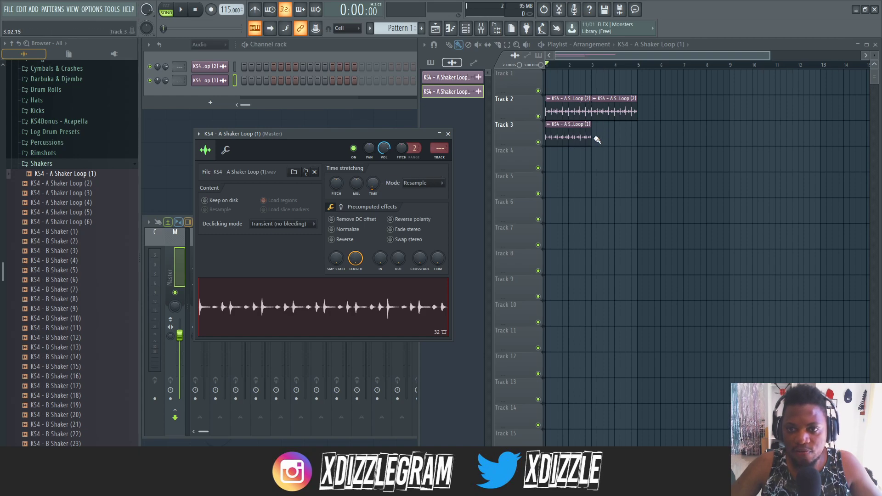
{"action": "left_click", "coordinate": [597, 140]}
- Play both shaker tracks together and check the channel settings of each loop
{"action": "left_click", "coordinate": [569, 103]}
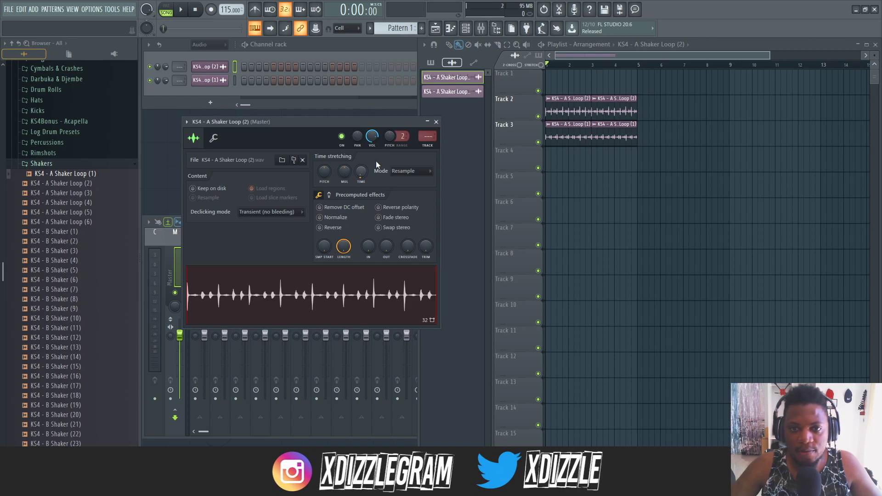
{"action": "key", "text": "space"}
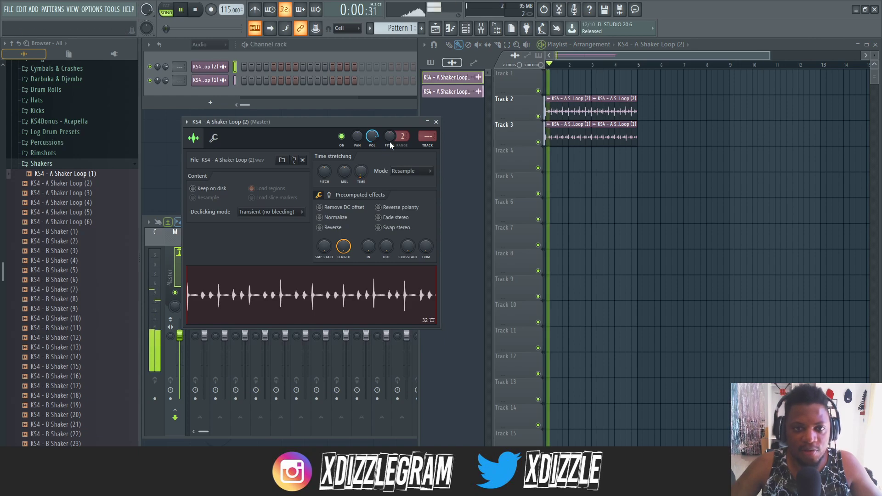
{"action": "left_click", "coordinate": [437, 122]}
{"action": "double_click", "coordinate": [577, 133]}
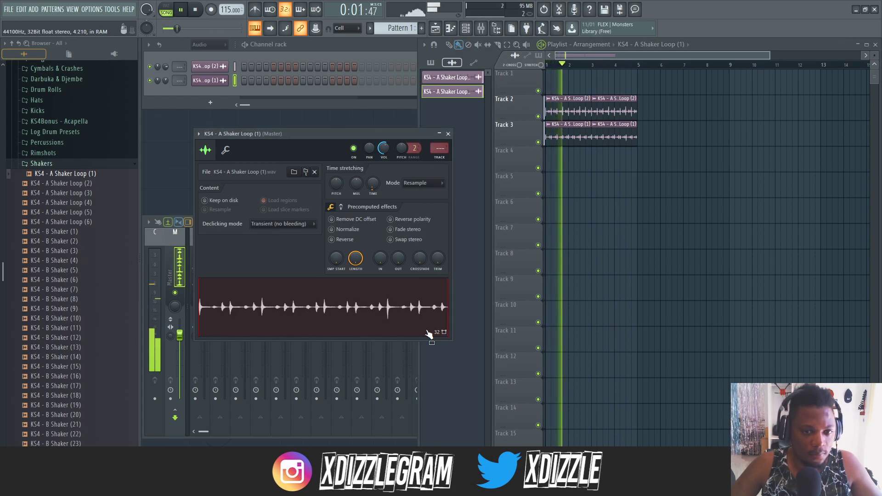
{"action": "double_click", "coordinate": [571, 112]}
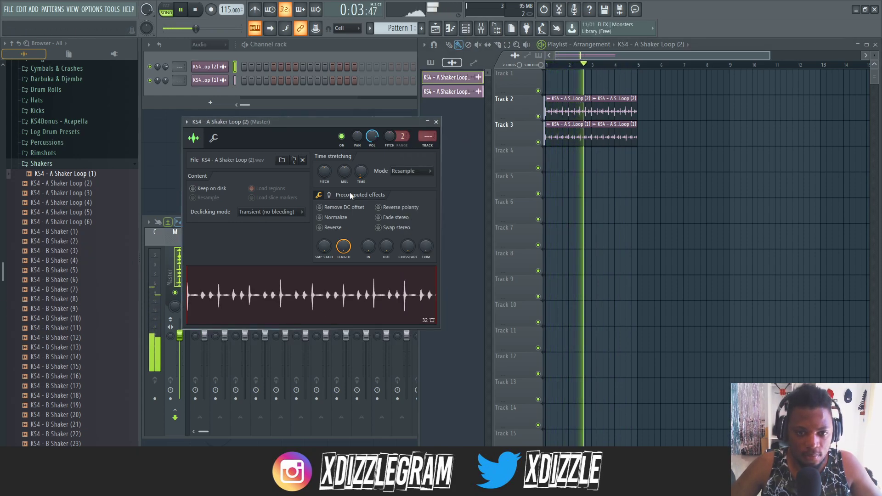
- Stop playback and replace the sample in the Track 3 loop's channel with KS4 - A Shaker Loop (4)
{"action": "double_click", "coordinate": [584, 132]}
{"action": "key", "text": "space"}
{"action": "left_click", "coordinate": [86, 203]}
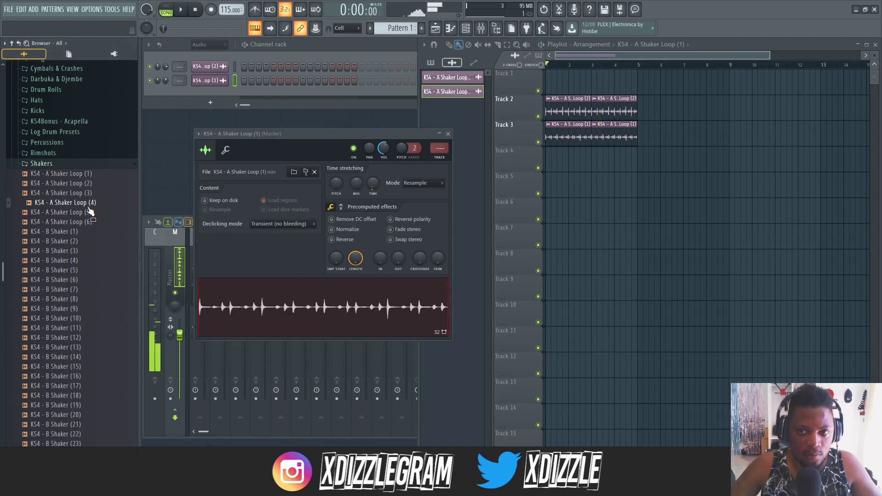
{"action": "left_click_drag", "start_coordinate": [310, 346], "coordinate": [305, 314]}
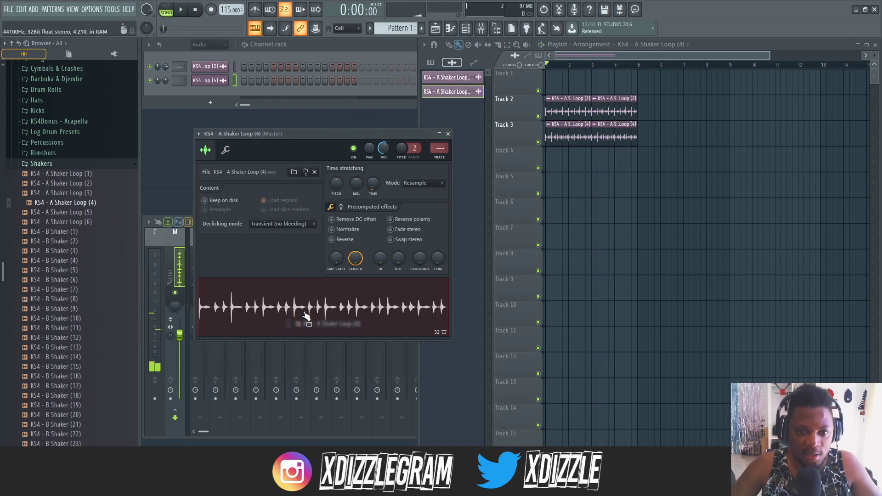
- Play the arrangement and compare the shaker loops by muting Tracks 3 and 2 in turn, leaving both tracks unmuted
{"action": "key", "text": "space"}
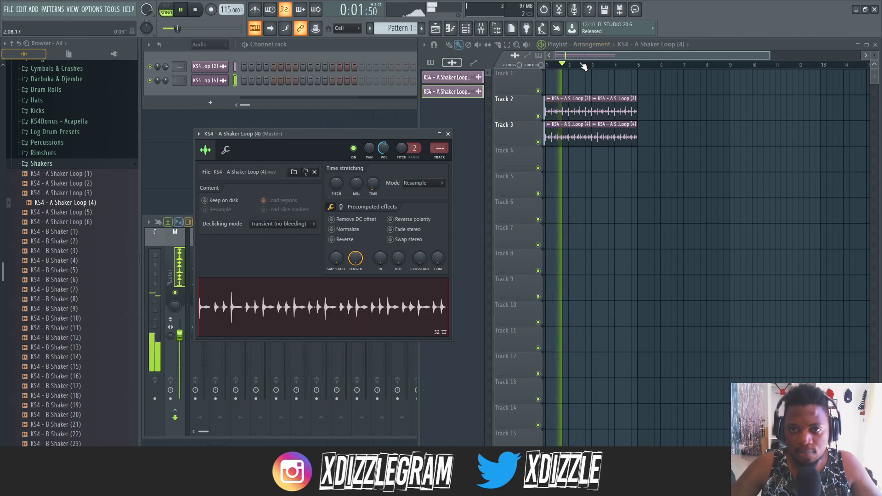
{"action": "scroll", "coordinate": [583, 67], "scroll_direction": "up", "scroll_amount": 2}
{"action": "scroll", "coordinate": [583, 66], "scroll_direction": "up", "scroll_amount": 2}
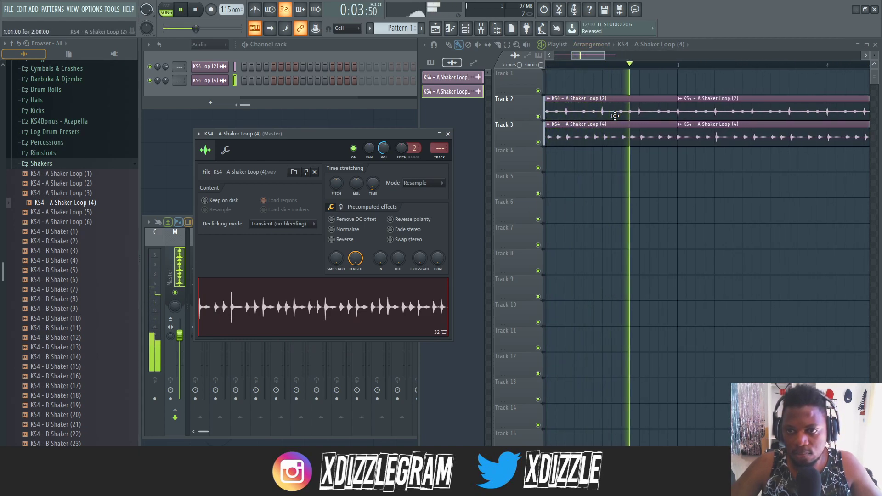
{"action": "left_click", "coordinate": [538, 142]}
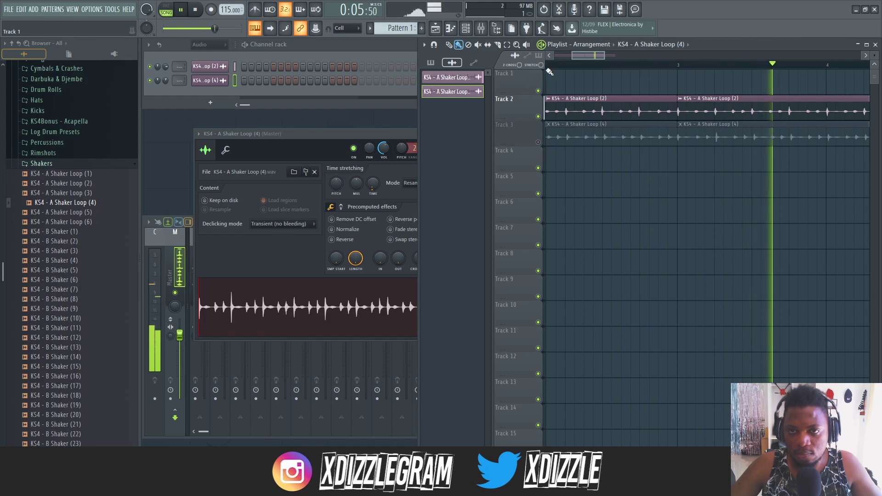
{"action": "scroll", "coordinate": [574, 67], "scroll_direction": "down", "scroll_amount": 1}
{"action": "left_click", "coordinate": [538, 117]}
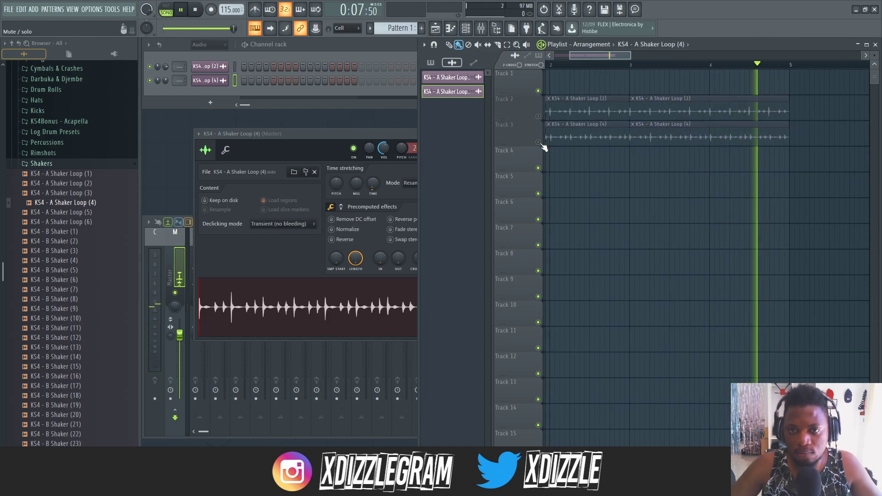
{"action": "left_click", "coordinate": [538, 142]}
{"action": "scroll", "coordinate": [573, 66], "scroll_direction": "down", "scroll_amount": 2}
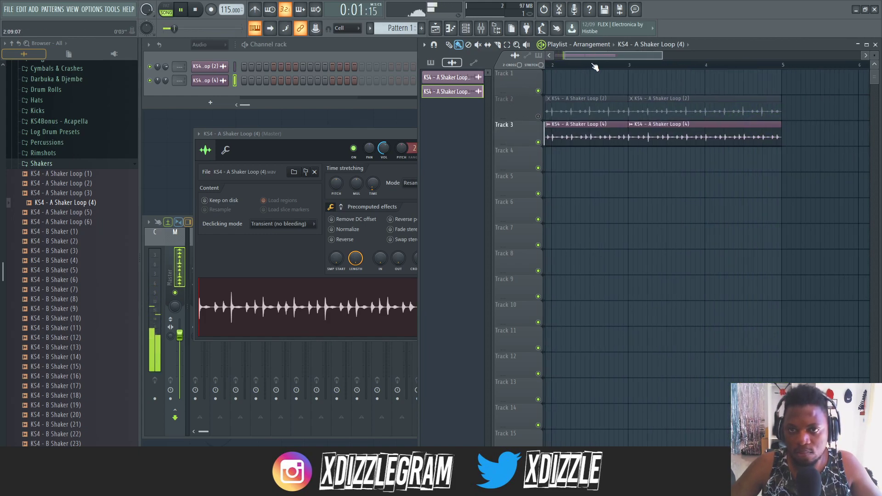
{"action": "scroll", "coordinate": [573, 66], "scroll_direction": "up", "scroll_amount": 2}
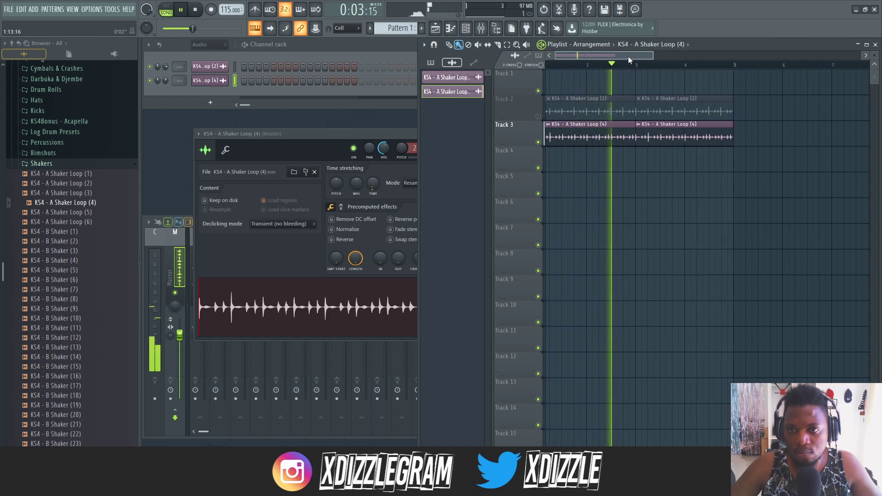
{"action": "left_click", "coordinate": [538, 117]}
- Adjust the channel panning of KS4 - A Shaker Loop (2) and KS4 - A Shaker Loop (4) during playback
{"action": "double_click", "coordinate": [574, 109]}
{"action": "mouse_move", "coordinate": [355, 139]}
{"action": "left_mouse_down"}
{"action": "mouse_move", "coordinate": [355, 150]}
{"action": "mouse_move", "coordinate": [373, 144]}
{"action": "mouse_move", "coordinate": [383, 165]}
{"action": "mouse_move", "coordinate": [369, 137]}
{"action": "left_mouse_up"}
{"action": "double_click", "coordinate": [594, 137]}
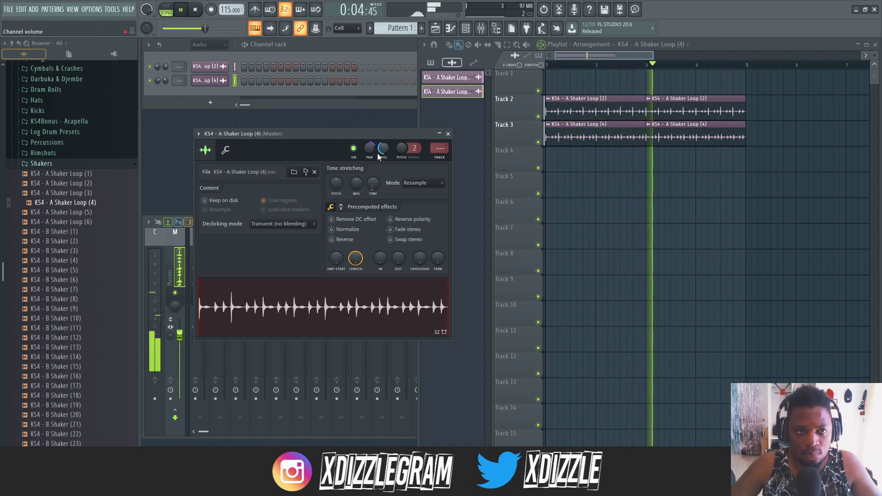
{"action": "left_click", "coordinate": [164, 75]}
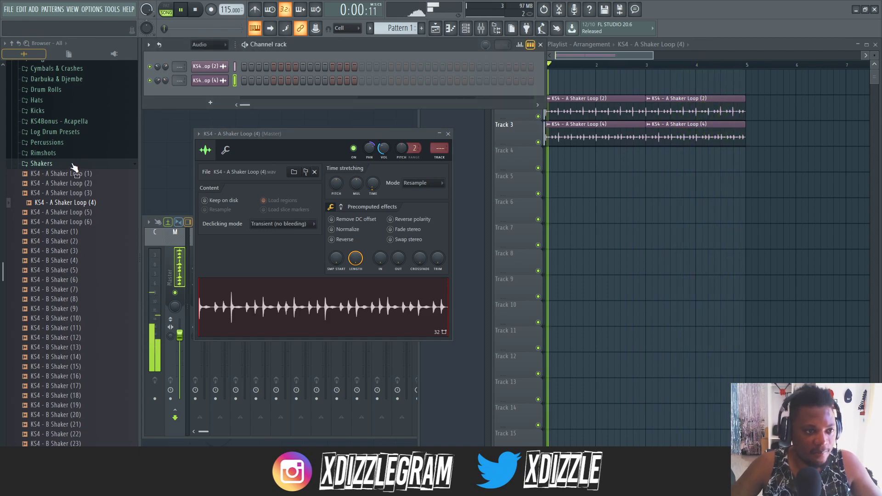
- Collapse the Shakers folder, then stop playback and create a new empty pattern
{"action": "left_click", "coordinate": [44, 164]}
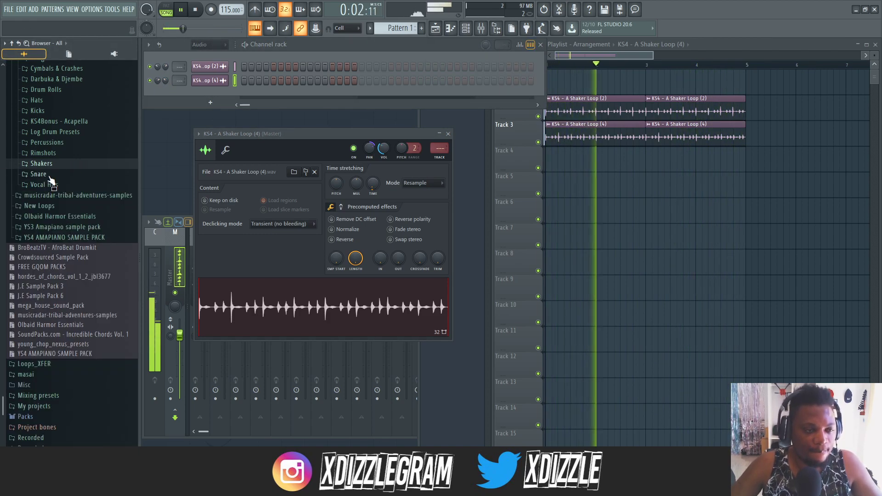
{"action": "left_click", "coordinate": [595, 59]}
{"action": "key", "text": "space"}
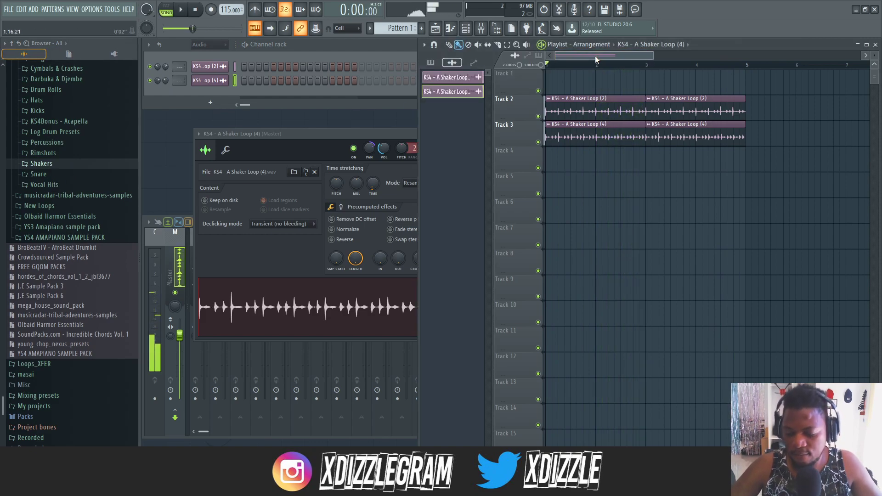
{"action": "key", "text": "F4"}
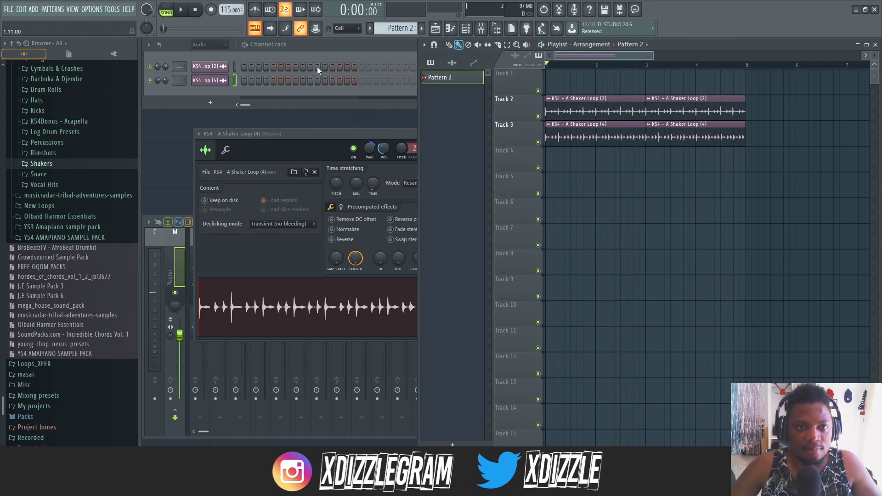
- Play back the layered shaker loops, stop playback, and add a Purity instrument channel
{"action": "key", "text": "space"}
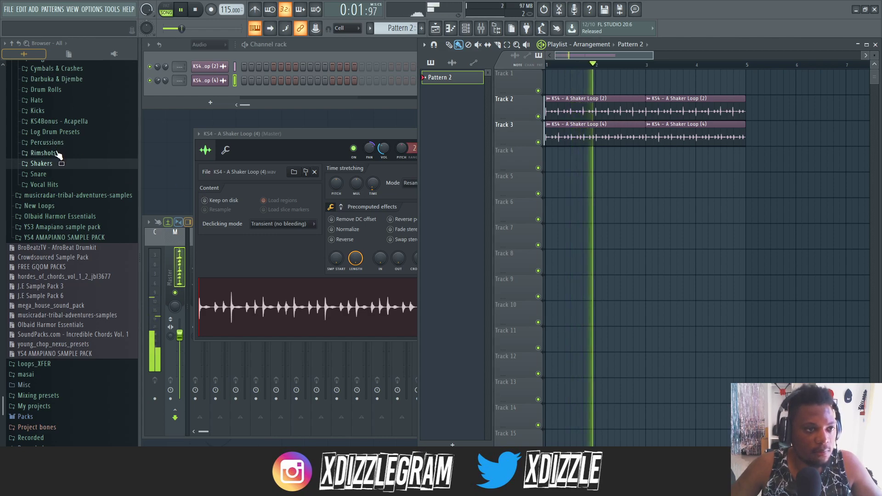
{"action": "scroll", "coordinate": [56, 154], "scroll_direction": "up", "scroll_amount": 3}
{"action": "left_click", "coordinate": [322, 48]}
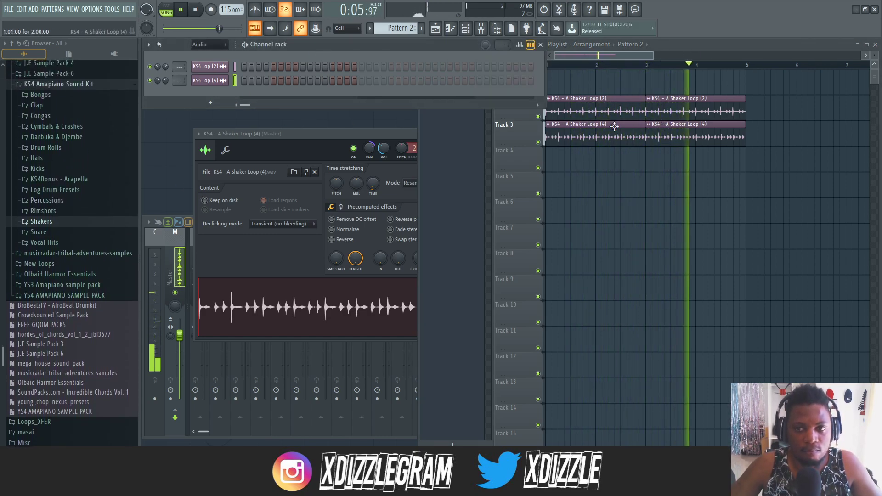
{"action": "key", "text": "space"}
{"action": "left_click", "coordinate": [210, 102]}
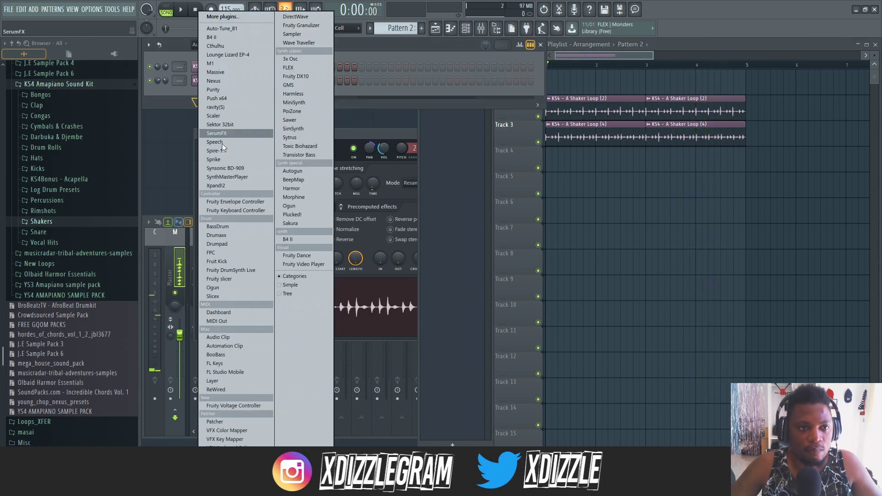
{"action": "left_click", "coordinate": [230, 89]}
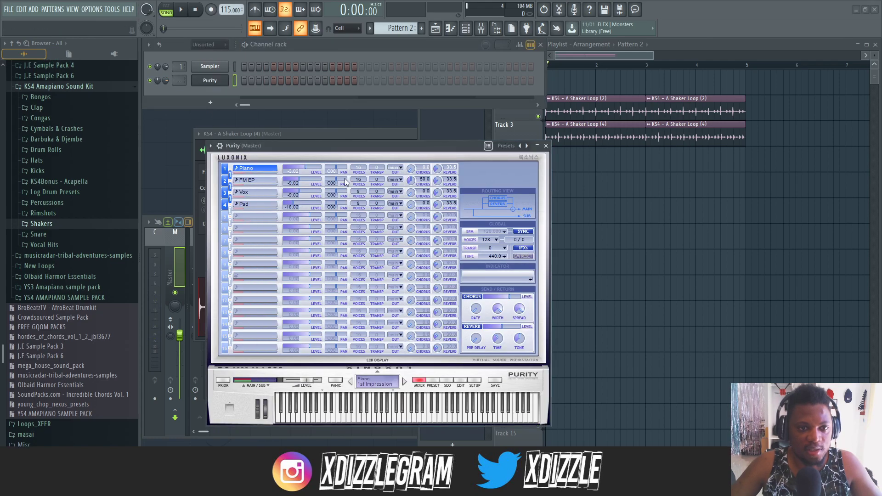
- Load the Alto Sax preset from Purity's GM Normal category and move the plugin window away from the channel rack
{"action": "left_click_drag", "start_coordinate": [446, 150], "coordinate": [438, 94]}
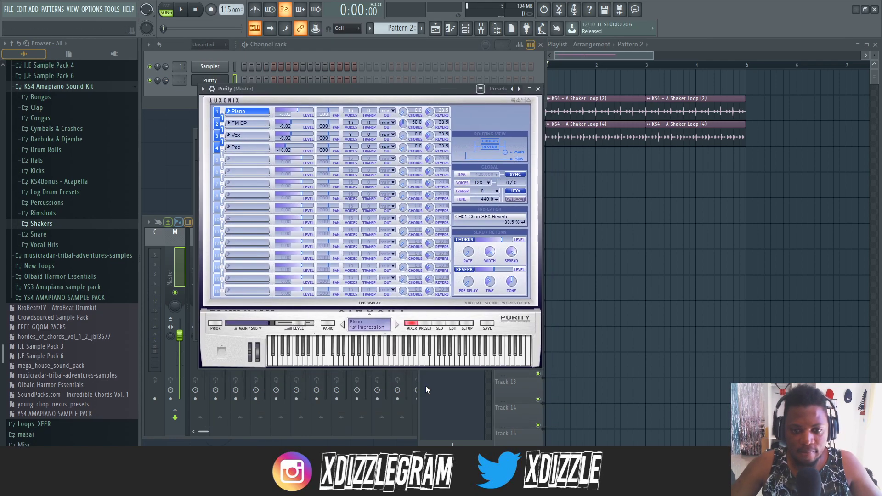
{"action": "left_click", "coordinate": [425, 324]}
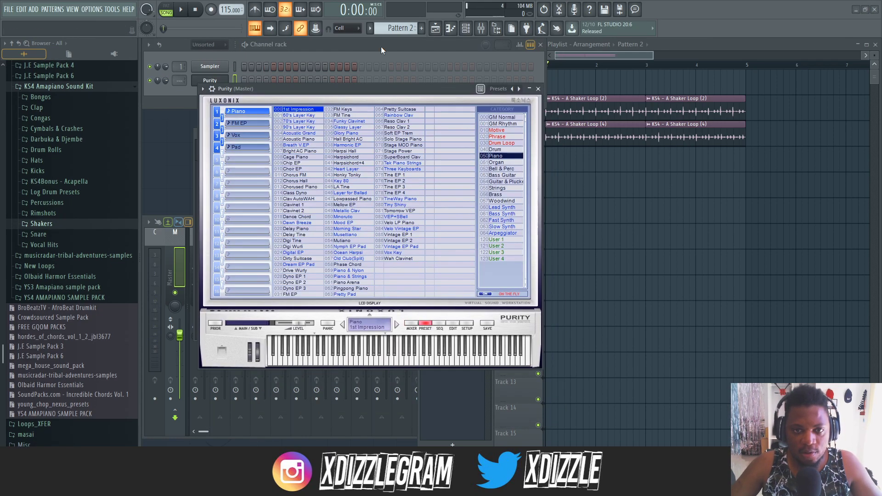
{"action": "left_click", "coordinate": [500, 117]}
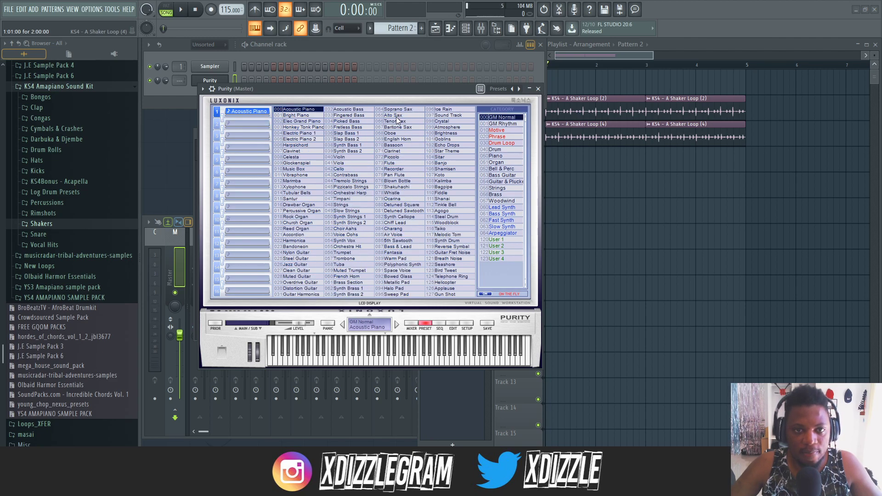
{"action": "left_click_drag", "start_coordinate": [344, 89], "coordinate": [546, 231]}
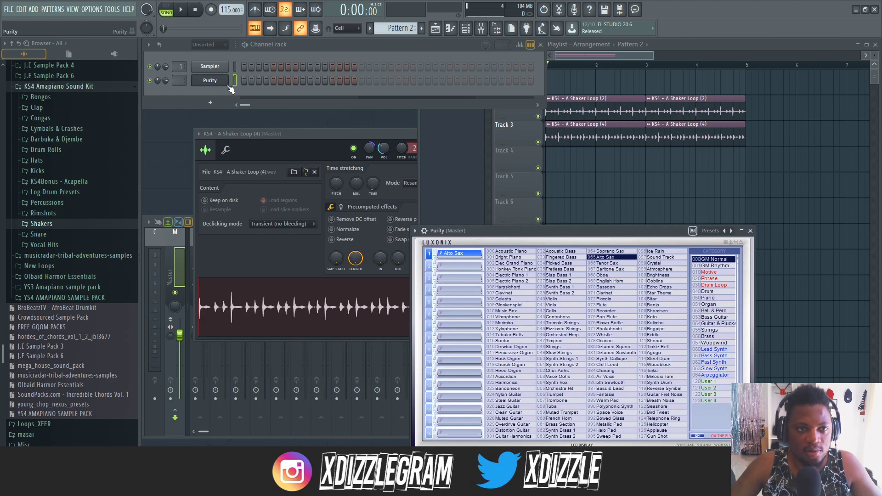
- Open the piano roll for the Purity channel
{"action": "right_click", "coordinate": [224, 80]}
{"action": "left_click", "coordinate": [270, 81]}
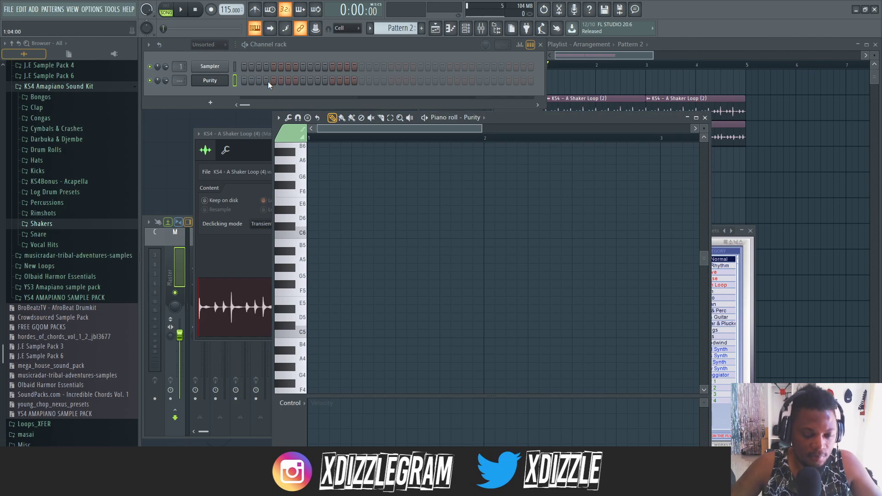
{"action": "right_click", "coordinate": [259, 31]}
{"action": "left_click", "coordinate": [277, 50]}
{"action": "right_click", "coordinate": [254, 31]}
{"action": "left_click", "coordinate": [274, 51]}
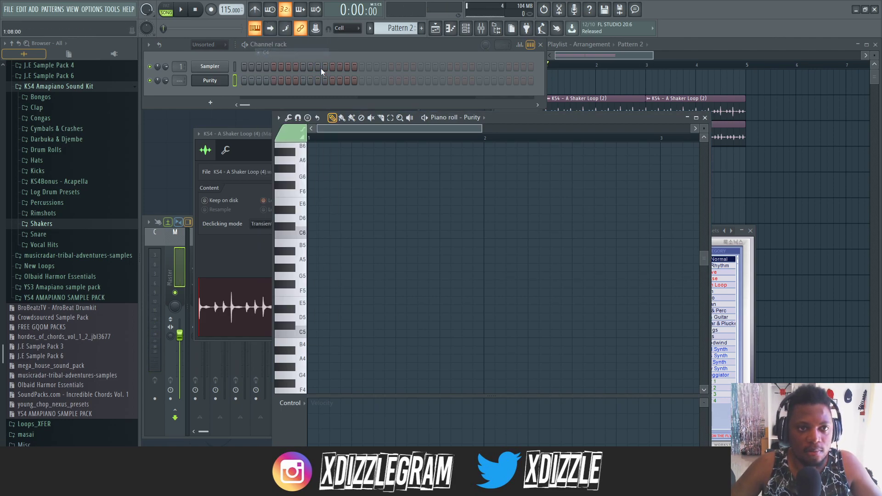
- During playback, enter two off-beat G4 notes in bar 1 for Purity, and lay four Pattern 2 clips along Track 4
{"action": "key", "text": "space"}
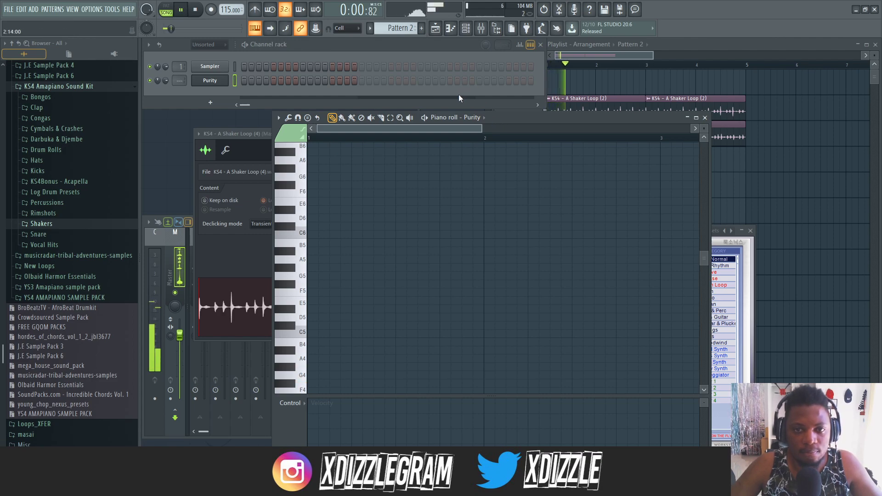
{"action": "key", "text": "h"}
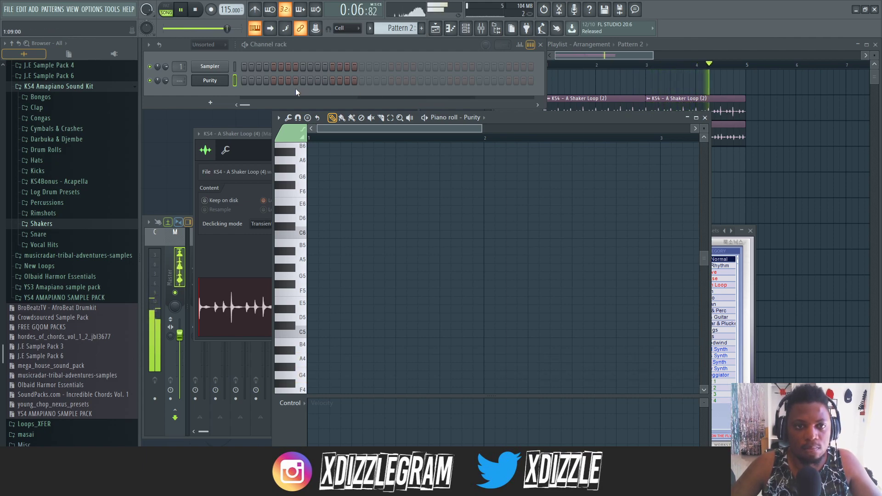
{"action": "scroll", "coordinate": [380, 306], "scroll_direction": "down", "scroll_amount": 3}
{"action": "scroll", "coordinate": [358, 294], "scroll_direction": "down", "scroll_amount": 2}
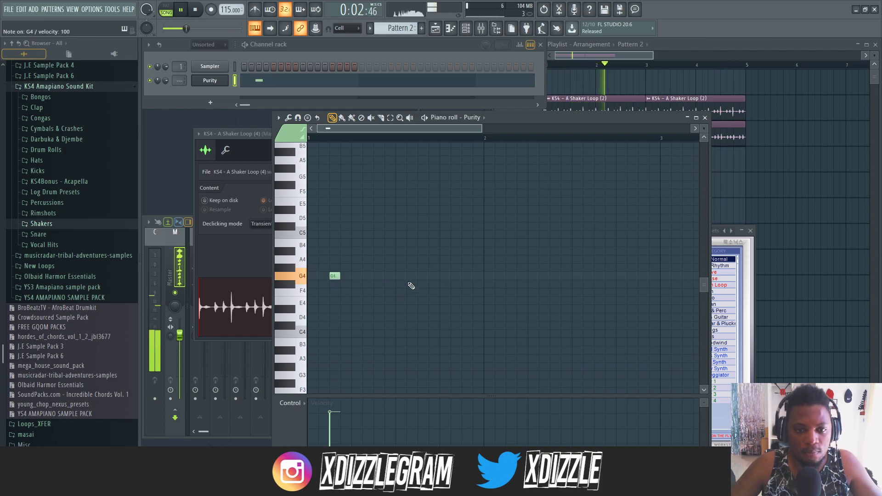
{"action": "left_click", "coordinate": [671, 41]}
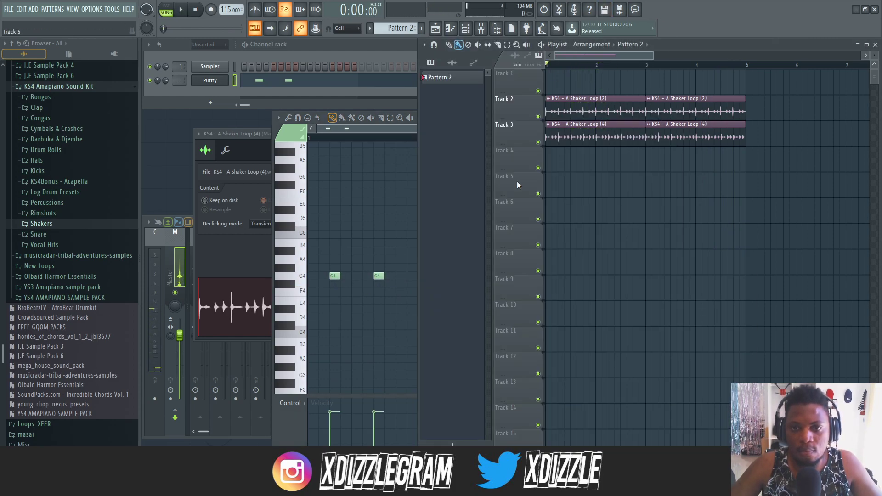
{"action": "key", "text": "space"}
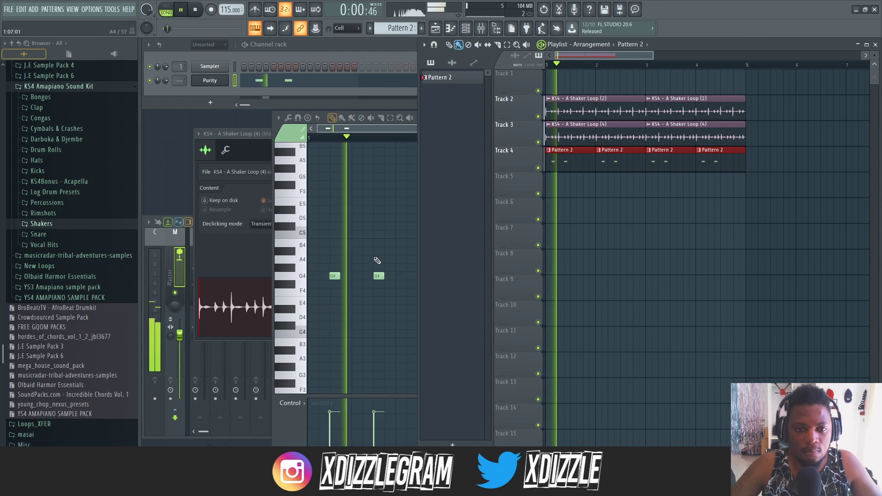
- Add two more G4 notes on the off-beats of beats 3 and 4 in bar 1, and stop playback
{"action": "left_click", "coordinate": [377, 274]}
{"action": "left_click", "coordinate": [416, 276]}
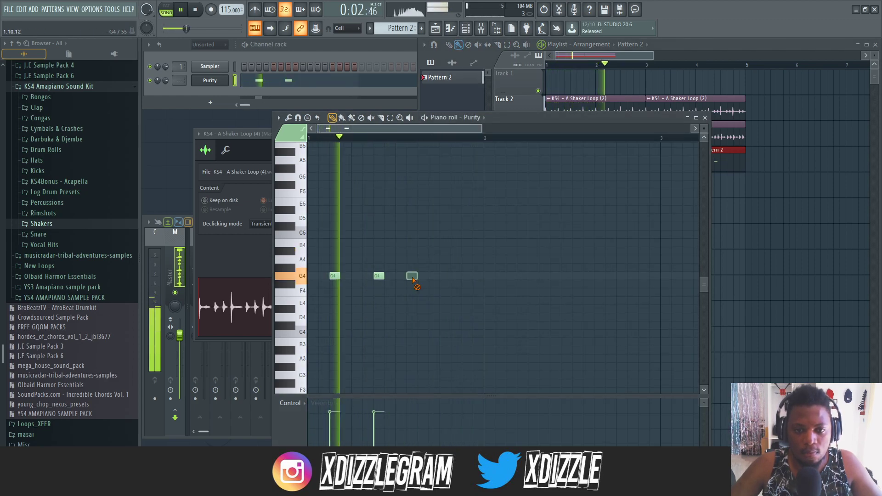
{"action": "left_click_drag", "start_coordinate": [416, 276], "coordinate": [428, 275]}
{"action": "left_click", "coordinate": [466, 275]}
{"action": "key", "text": "space"}
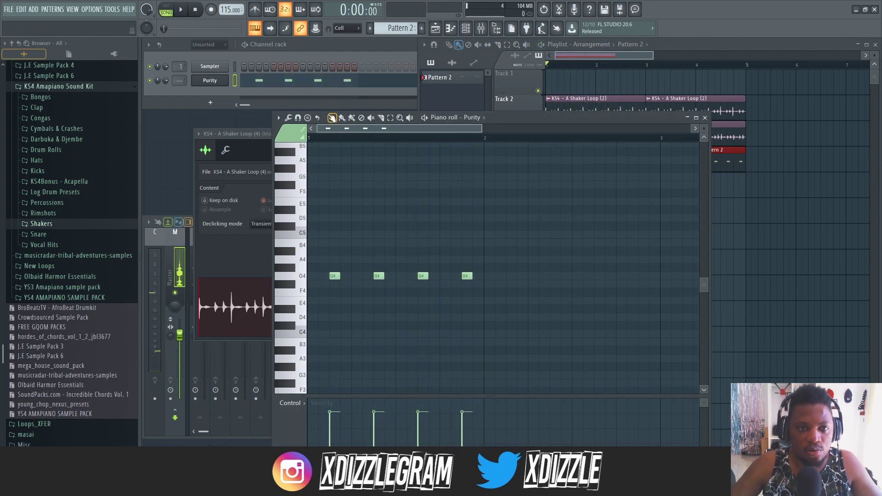
- Select the four G4 notes, set the piano roll snap to 1/2 step, and halve the notes' length
{"action": "scroll", "coordinate": [323, 143], "scroll_direction": "up", "scroll_amount": 6}
{"action": "scroll", "coordinate": [462, 244], "scroll_direction": "down", "scroll_amount": 4}
{"action": "scroll", "coordinate": [462, 243], "scroll_direction": "down", "scroll_amount": 1}
{"action": "left_click_drag", "start_coordinate": [536, 310], "coordinate": [335, 258]}
{"action": "scroll", "coordinate": [329, 141], "scroll_direction": "up", "scroll_amount": 3}
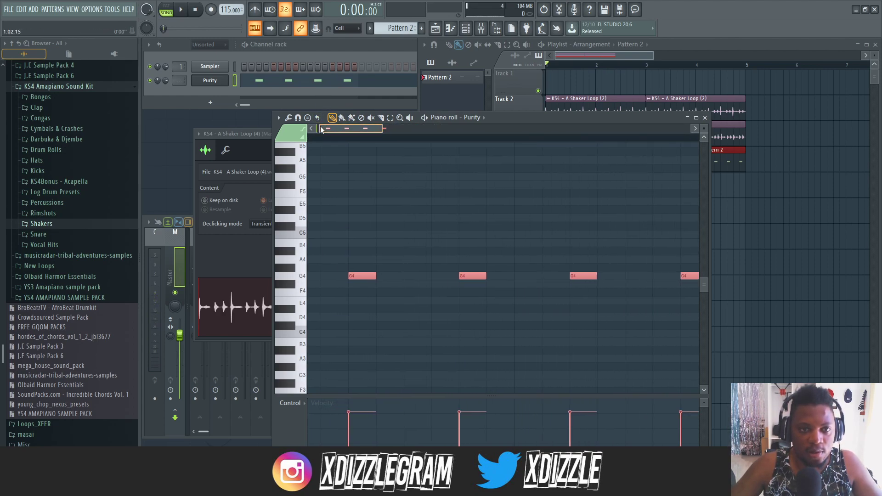
{"action": "left_click", "coordinate": [297, 118]}
{"action": "left_click", "coordinate": [318, 189]}
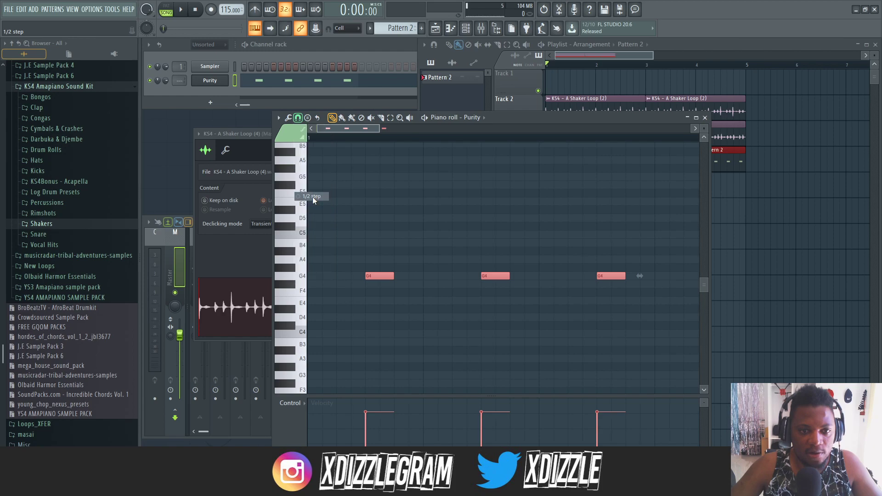
- Play the arrangement and switch Purity to the Tenor Sax preset in the GM Normal category
{"action": "key", "text": "space"}
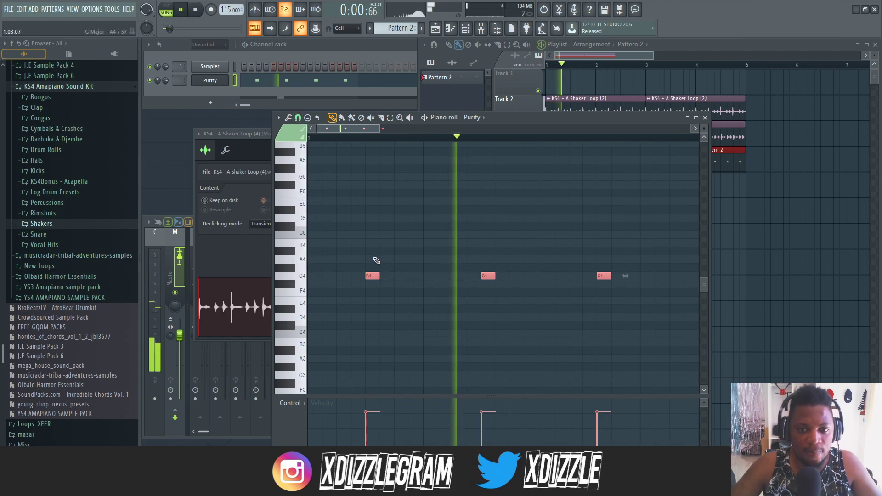
{"action": "left_click", "coordinate": [218, 82]}
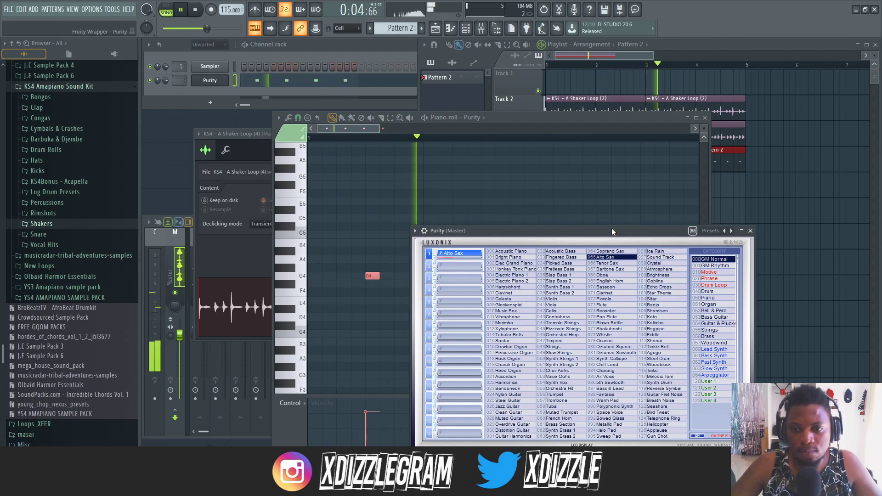
{"action": "left_click_drag", "start_coordinate": [453, 225], "coordinate": [466, 185]}
{"action": "left_click", "coordinate": [631, 223]}
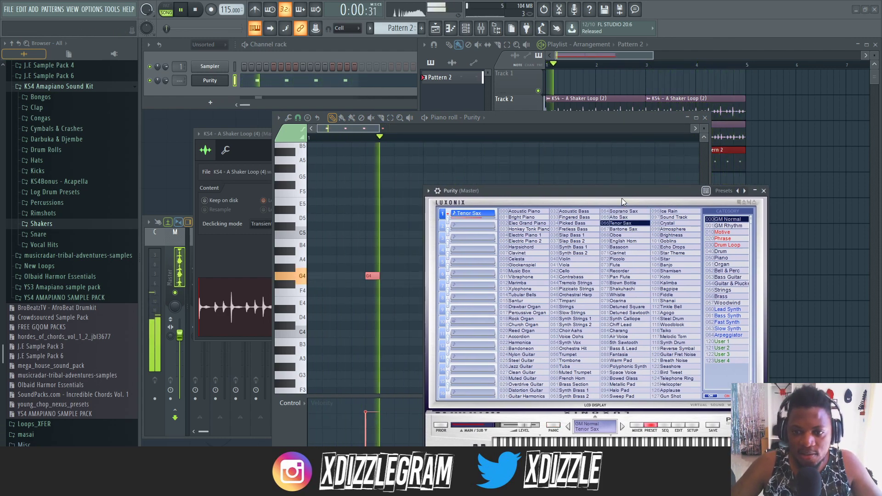
{"action": "left_click", "coordinate": [518, 122]}
{"action": "left_click", "coordinate": [349, 52]}
{"action": "left_click", "coordinate": [733, 56]}
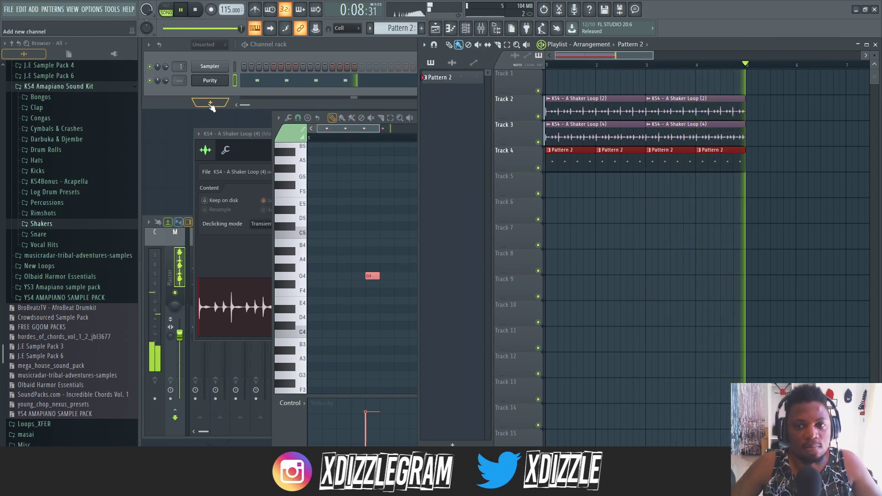
- Stop playback and delete the three repeated Pattern 2 clips from Track 4, keeping the first
{"action": "key", "text": "space"}
{"action": "right_click", "coordinate": [721, 161]}
{"action": "right_click", "coordinate": [670, 161]}
{"action": "right_click", "coordinate": [620, 161]}
- Maximize Purity's piano roll and duplicate the bar of off-beat G4 notes to fill bars 1 through 4
{"action": "left_click", "coordinate": [290, 81]}
{"action": "double_click", "coordinate": [538, 121]}
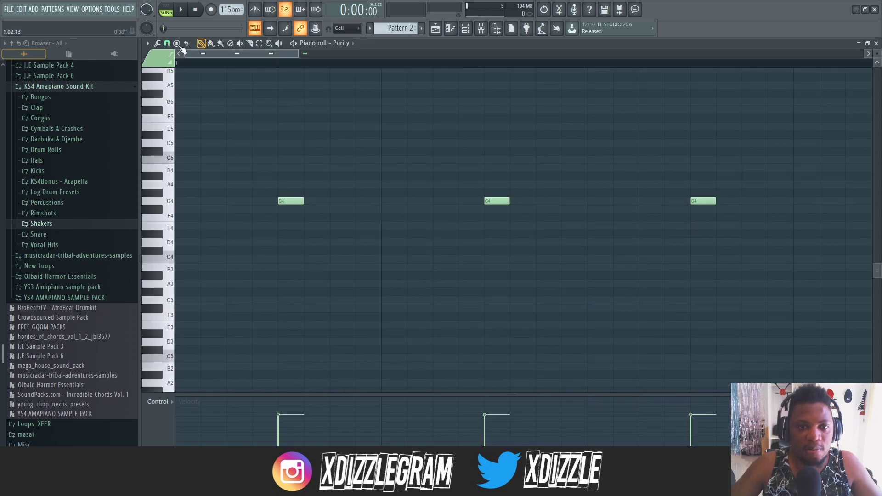
{"action": "scroll", "coordinate": [307, 69], "scroll_direction": "down", "scroll_amount": 6}
{"action": "left_click", "coordinate": [167, 44]}
{"action": "left_click", "coordinate": [176, 54]}
{"action": "left_click_drag", "start_coordinate": [404, 225], "coordinate": [190, 189]}
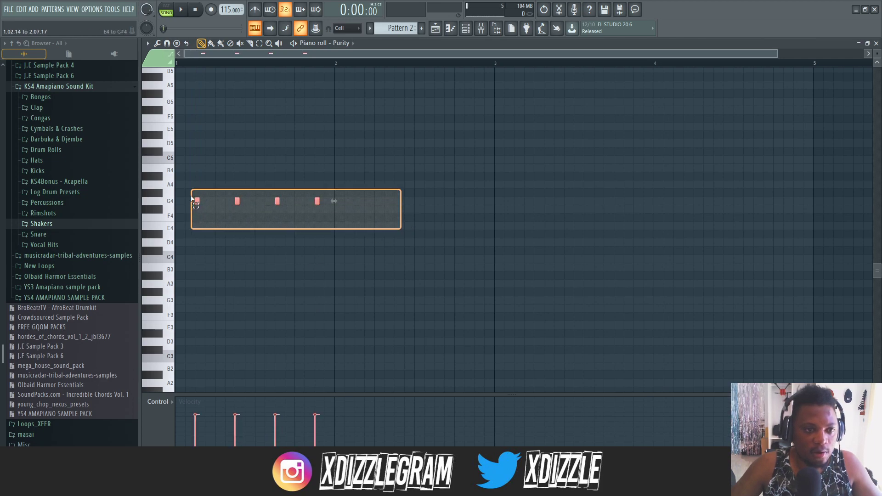
{"action": "left_click_drag", "start_coordinate": [357, 200], "coordinate": [381, 209]}
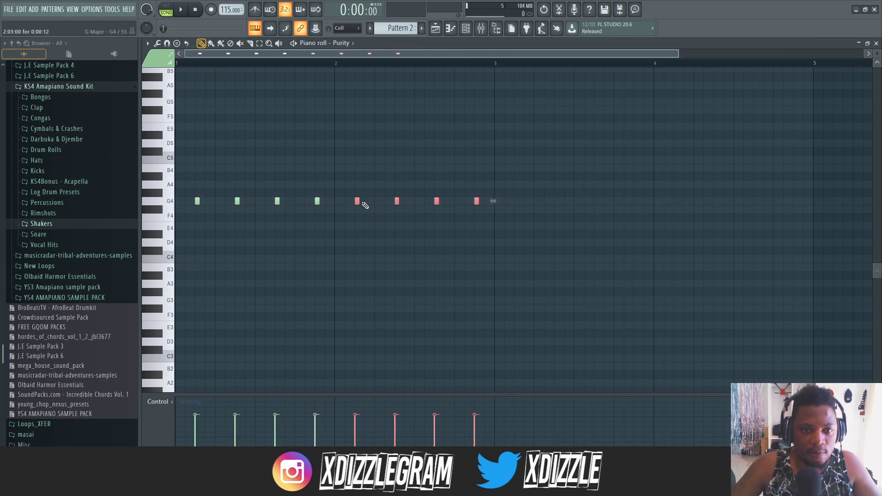
{"action": "left_click_drag", "start_coordinate": [540, 243], "coordinate": [517, 202]}
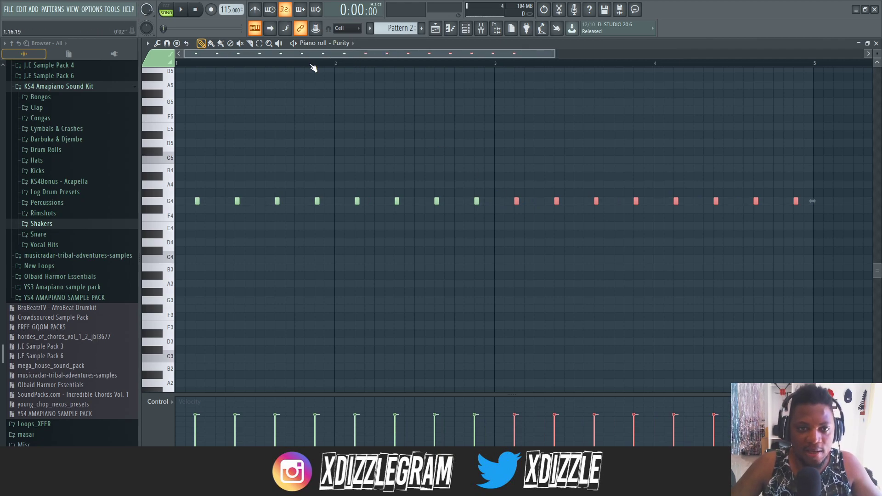
{"action": "left_click", "coordinate": [337, 135]}
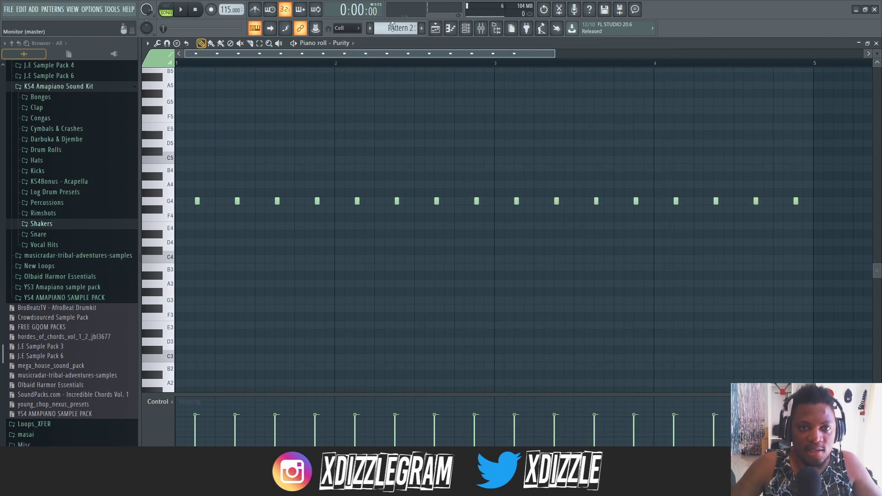
- Restore the piano roll to its smaller size, play the four-bar Purity pattern with the shaker loops, and stop playback
{"action": "double_click", "coordinate": [409, 43]}
{"action": "key", "text": "space"}
{"action": "left_click", "coordinate": [354, 50]}
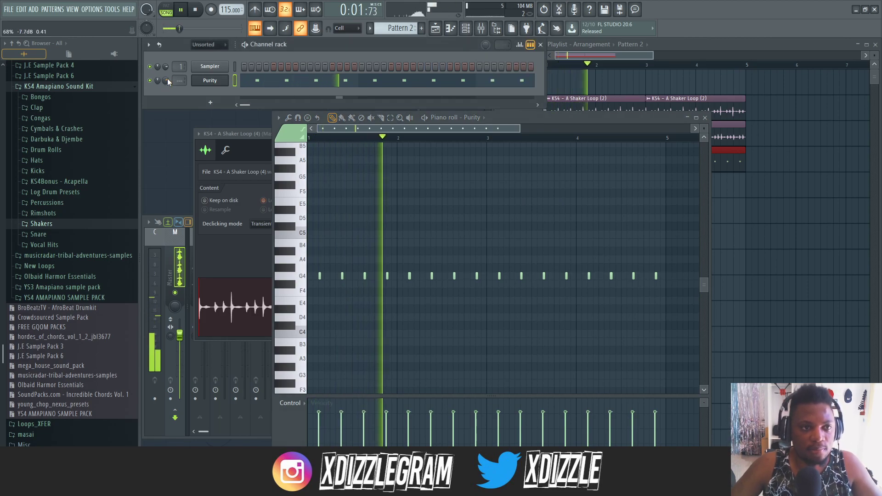
{"action": "left_click", "coordinate": [711, 44]}
{"action": "double_click", "coordinate": [599, 160]}
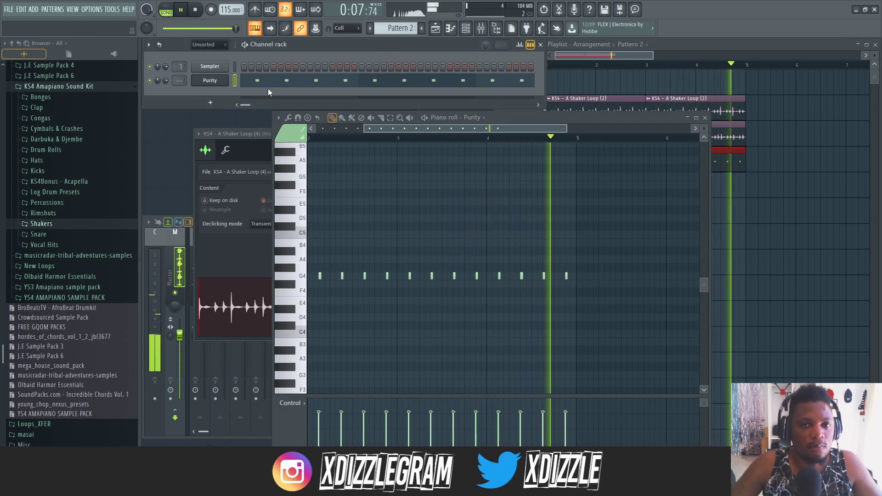
{"action": "key", "text": "space"}
- Clone the Purity channel
{"action": "right_click", "coordinate": [214, 79]}
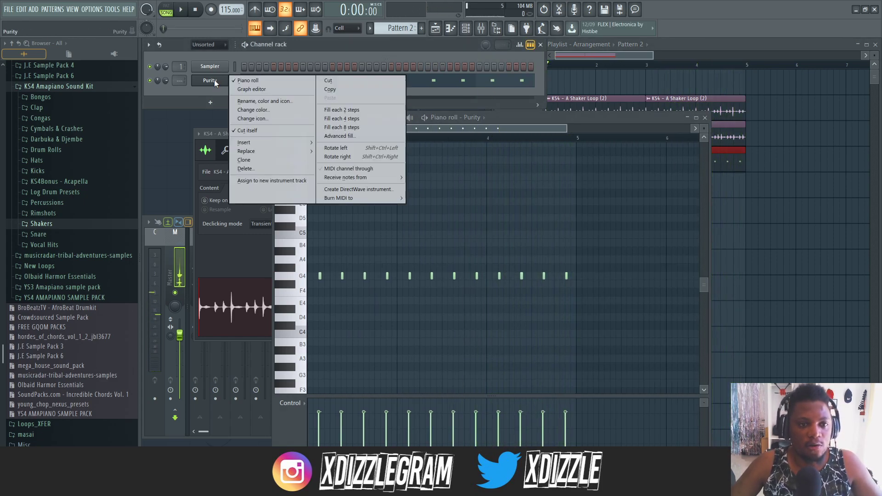
{"action": "left_click", "coordinate": [212, 84]}
{"action": "right_click", "coordinate": [214, 80]}
{"action": "left_click", "coordinate": [214, 96]}
{"action": "right_click", "coordinate": [209, 80]}
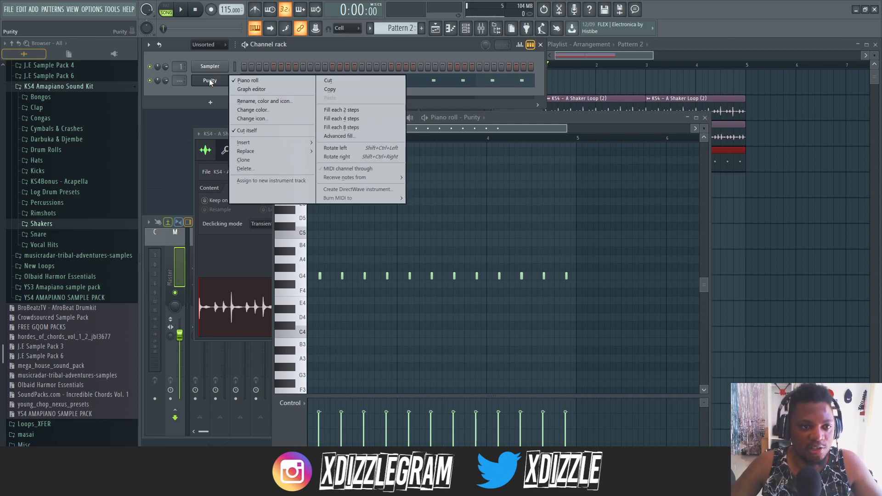
{"action": "left_click", "coordinate": [267, 163]}
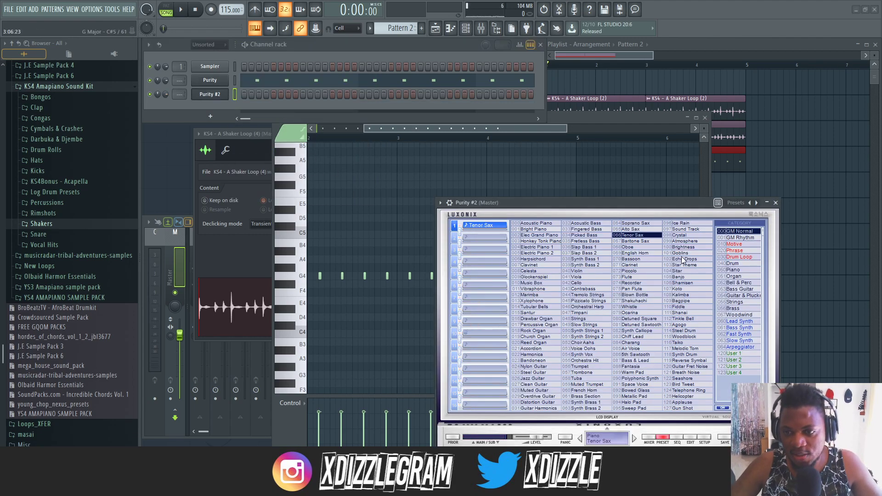
- Load the Tremolo Signal preset from the Slow Synth category in Purity #2 and open that channel's piano roll
{"action": "left_click", "coordinate": [747, 340]}
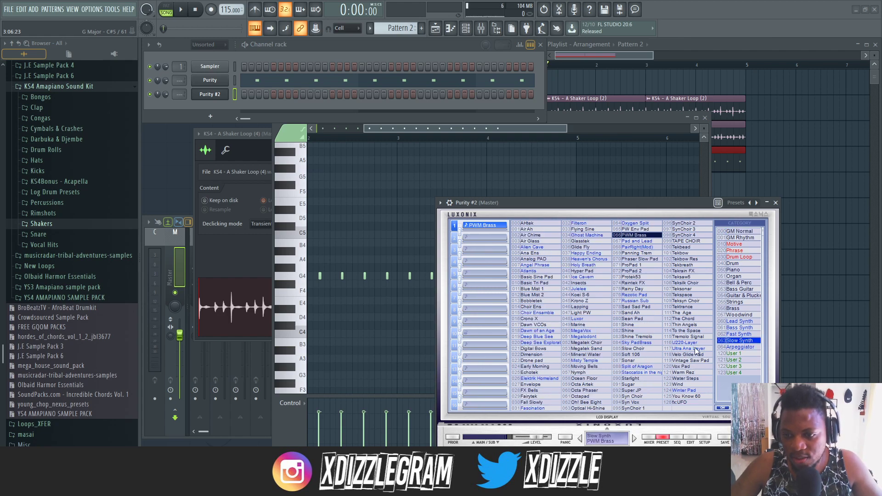
{"action": "right_click", "coordinate": [223, 94]}
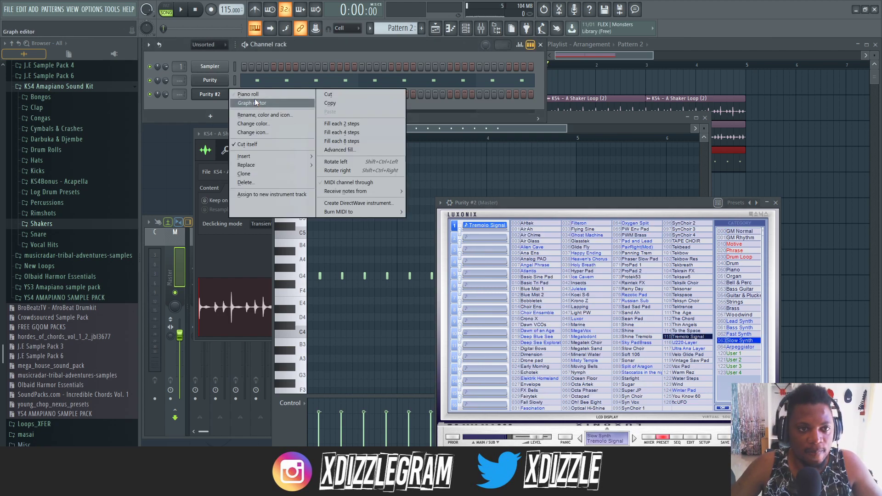
{"action": "left_click", "coordinate": [254, 95]}
{"action": "left_click_drag", "start_coordinate": [393, 131], "coordinate": [238, 266]}
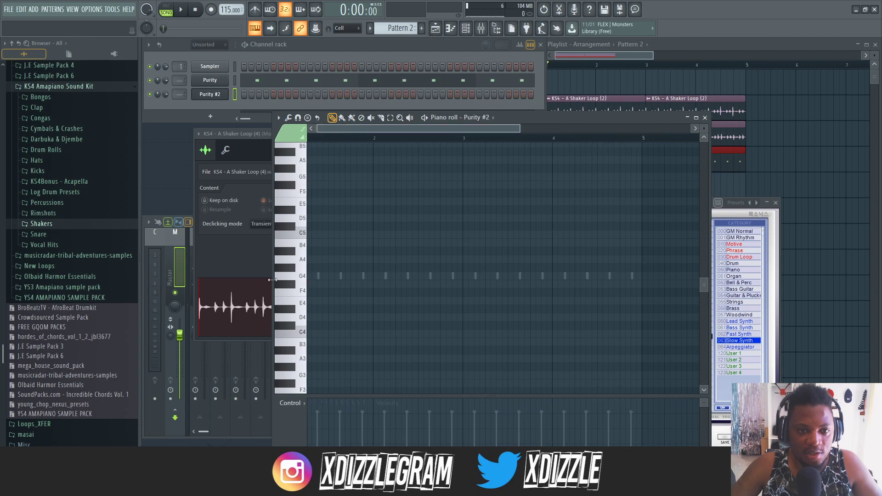
- Add a G4 note at the start of bar 1 in Purity #2 and stretch it across nearly four bars
{"action": "left_click", "coordinate": [307, 275]}
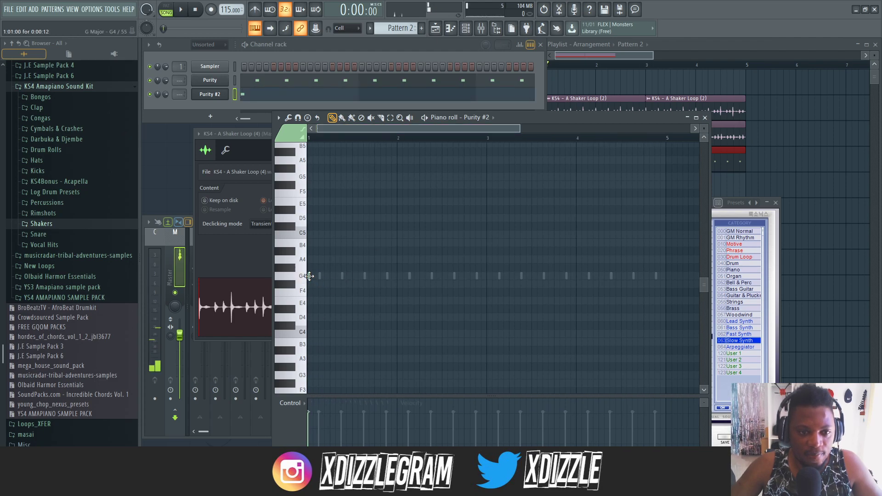
{"action": "left_click_drag", "start_coordinate": [310, 276], "coordinate": [664, 277]}
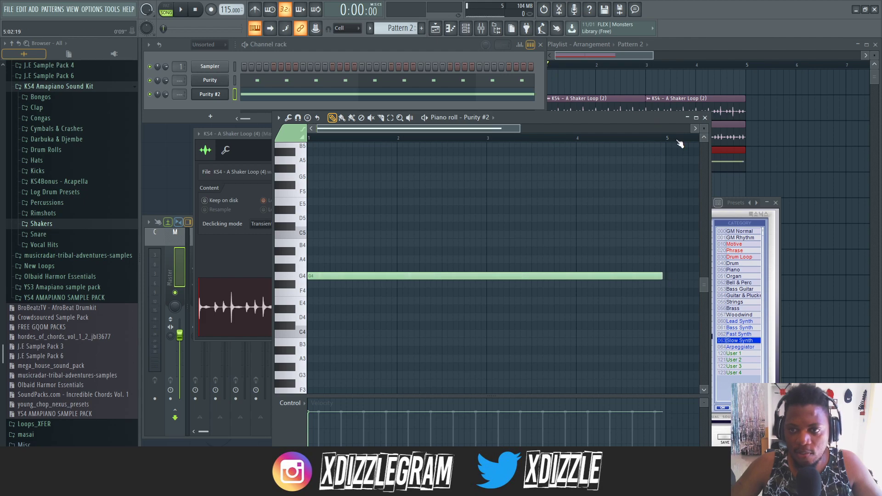
{"action": "scroll", "coordinate": [679, 144], "scroll_direction": "up", "scroll_amount": 4}
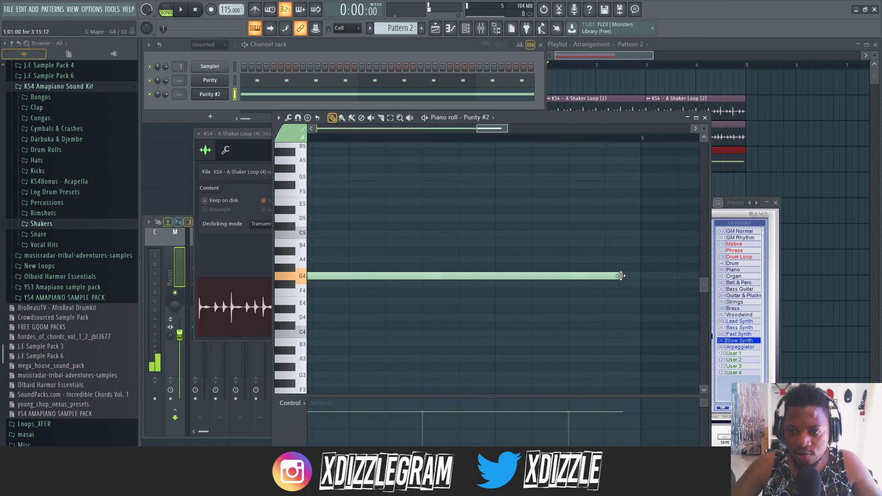
{"action": "left_click_drag", "start_coordinate": [638, 276], "coordinate": [639, 276]}
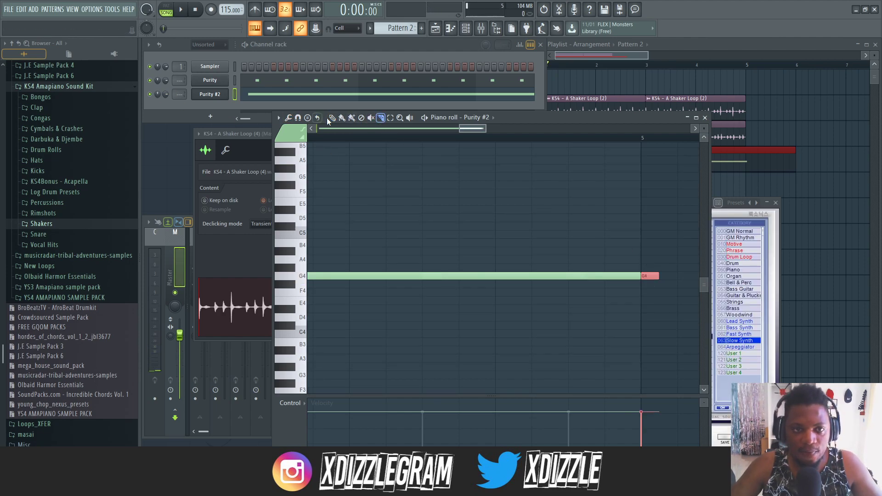
- Play the arrangement and adjust the end of the long G4 note to exactly the start of bar 5
{"action": "key", "text": "space"}
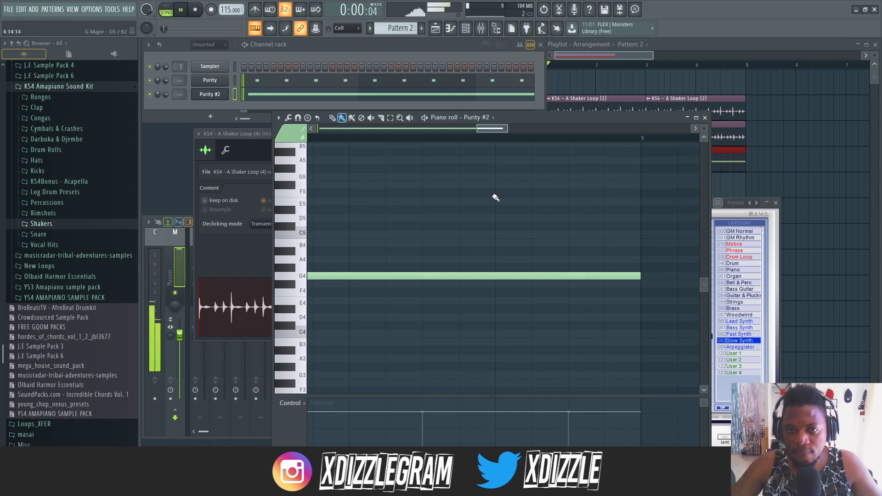
{"action": "scroll", "coordinate": [478, 129], "scroll_direction": "down", "scroll_amount": 4}
{"action": "left_click_drag", "start_coordinate": [480, 128], "coordinate": [159, 130]}
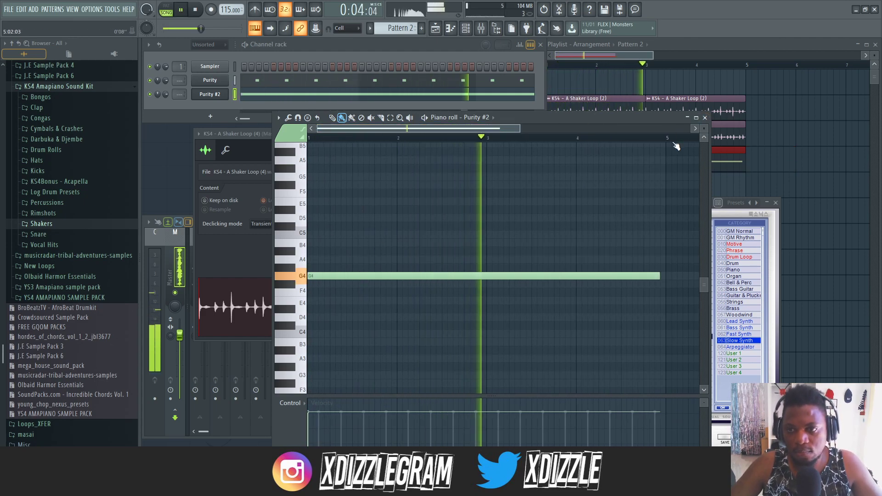
{"action": "scroll", "coordinate": [675, 144], "scroll_direction": "up", "scroll_amount": 3}
{"action": "left_click_drag", "start_coordinate": [642, 278], "coordinate": [657, 278]}
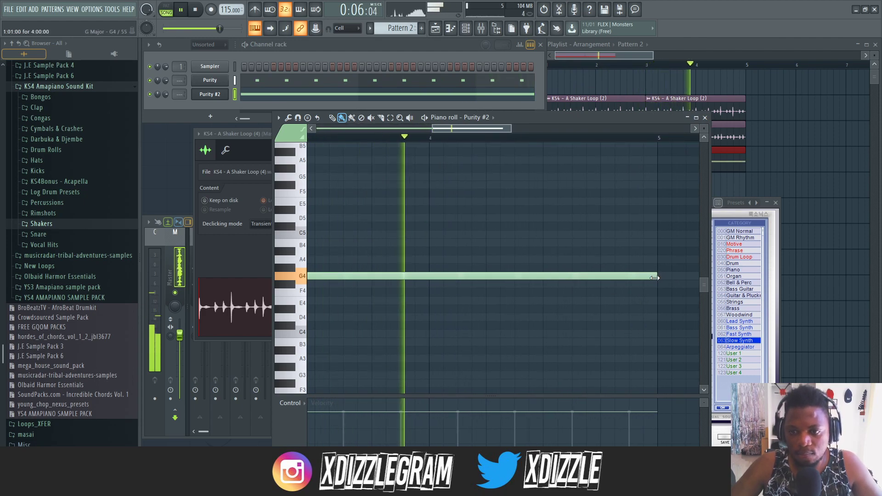
- Stop playback, add a new Purity instrument channel, and move its plugin window up for access to the keyboard
{"action": "left_click", "coordinate": [149, 104]}
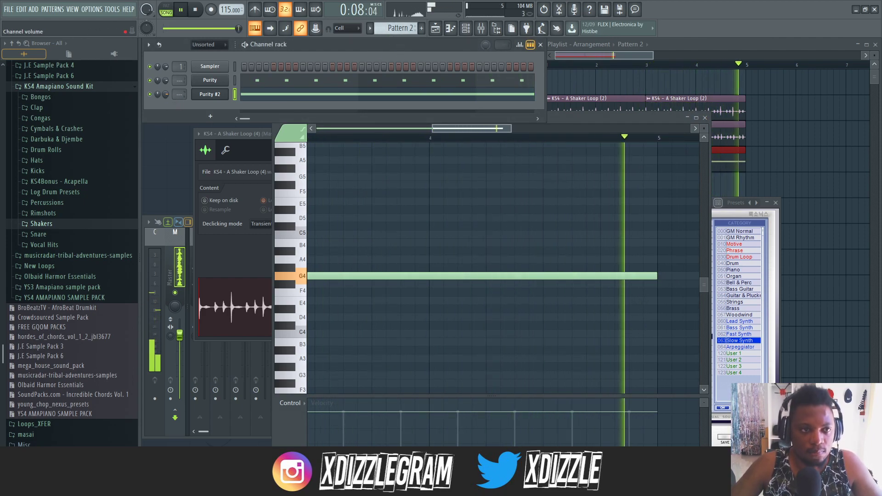
{"action": "right_click", "coordinate": [225, 95]}
{"action": "left_click", "coordinate": [387, 46]}
{"action": "key", "text": "space"}
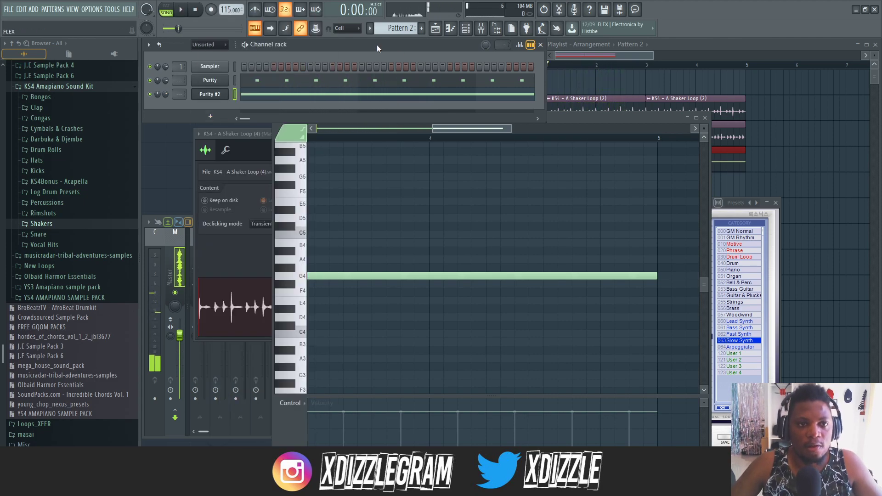
{"action": "right_click", "coordinate": [202, 102]}
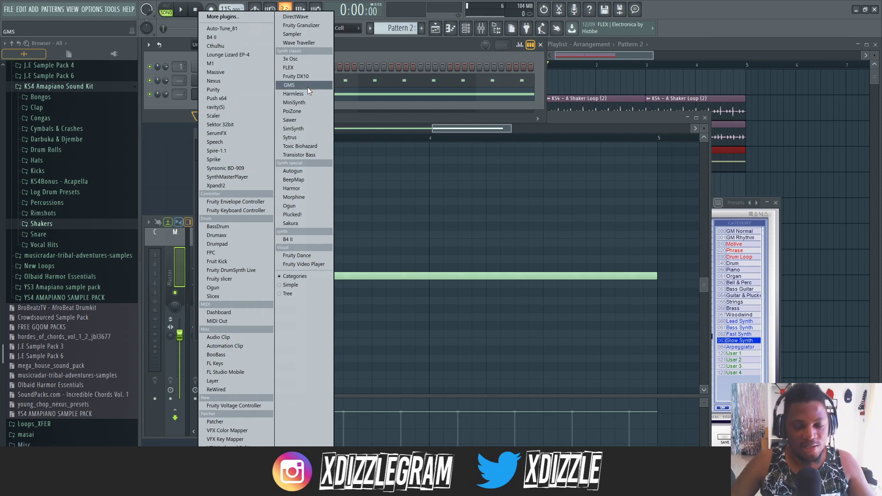
{"action": "left_click", "coordinate": [251, 89]}
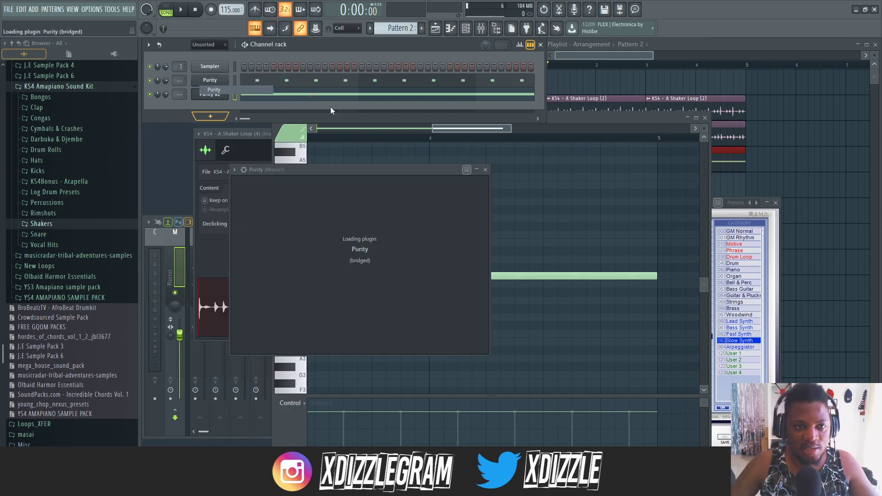
{"action": "left_click_drag", "start_coordinate": [430, 175], "coordinate": [430, 64]}
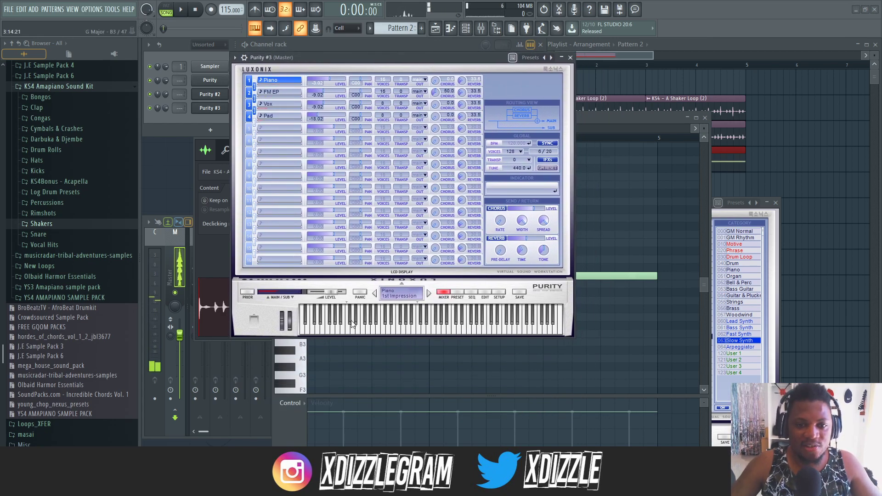
- Audition the 1st Impression piano sound on the new Purity's keyboard and uncover the channel rack
{"action": "left_click", "coordinate": [378, 330]}
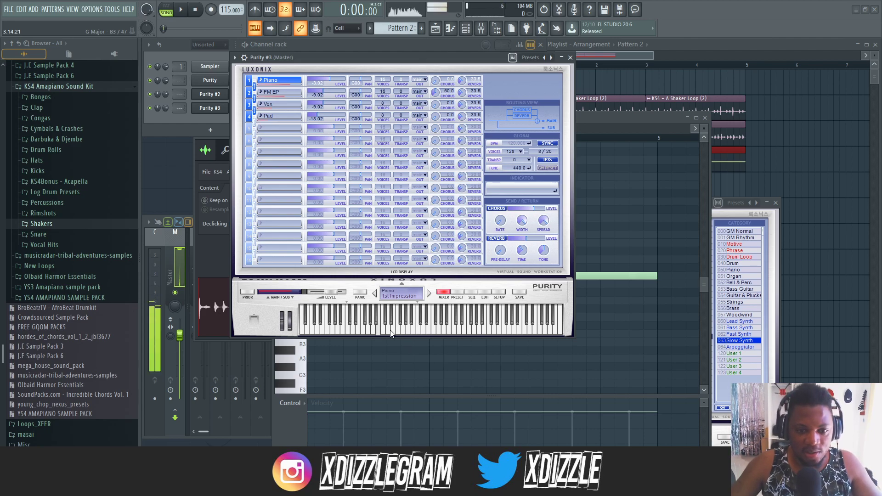
{"action": "left_click", "coordinate": [418, 330]}
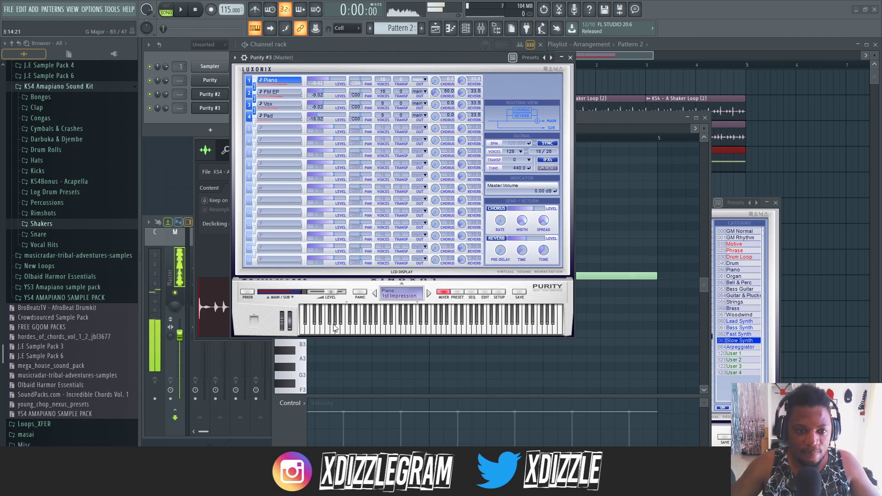
{"action": "left_click_drag", "start_coordinate": [380, 61], "coordinate": [375, 135]}
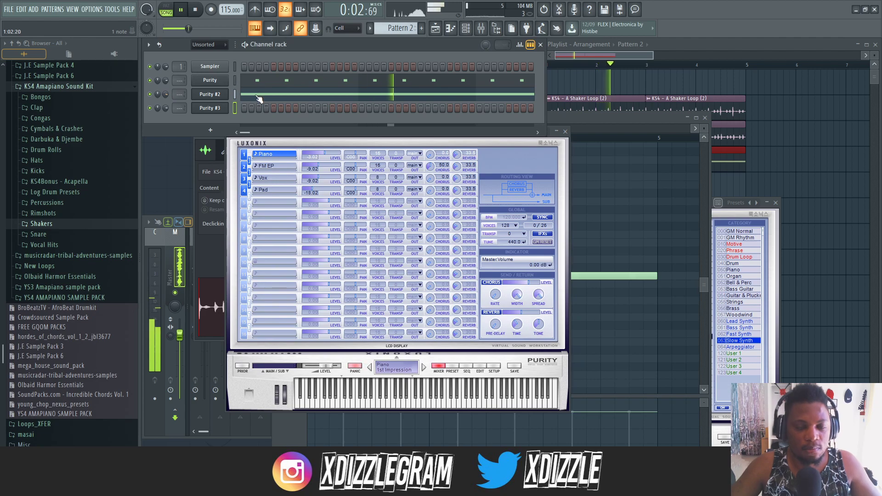
- Add a second four-bar note at D5 above the G4 note in Purity #2 and lower its velocity
{"action": "left_click", "coordinate": [258, 95]}
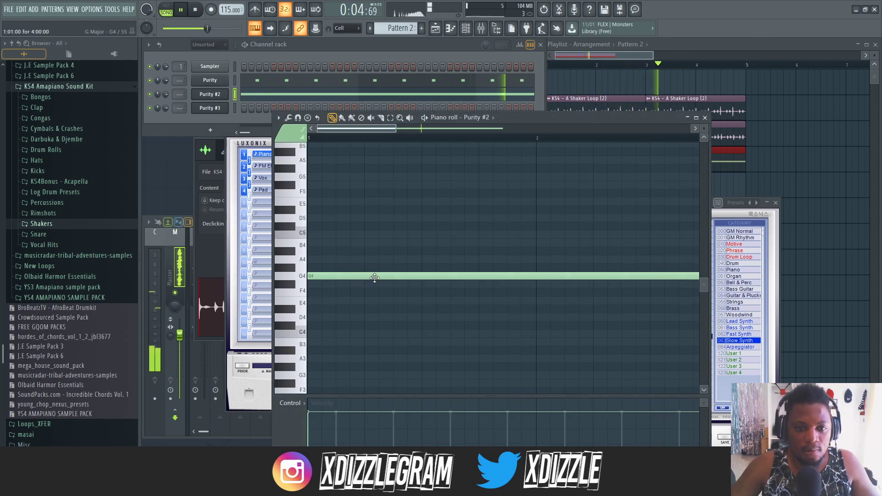
{"action": "left_click_drag", "start_coordinate": [374, 278], "coordinate": [372, 247]}
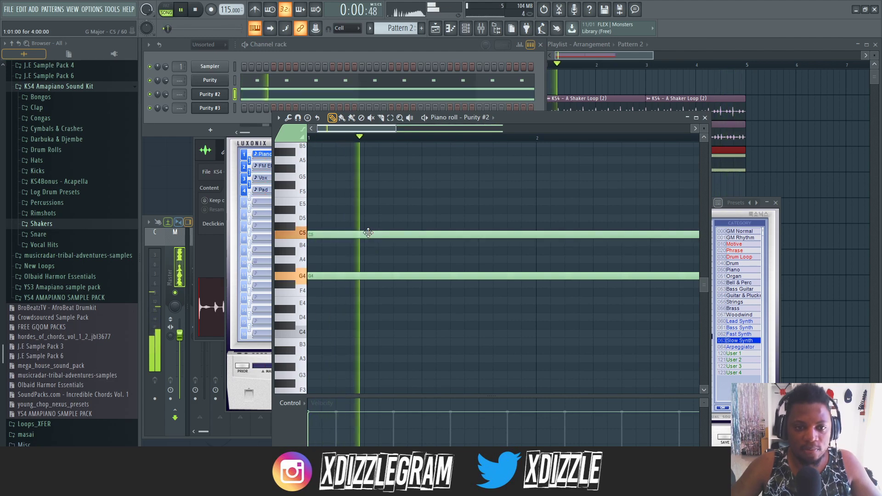
{"action": "key", "text": "space"}
{"action": "key", "text": "space"}
{"action": "mouse_move", "coordinate": [370, 244]}
{"action": "left_mouse_down"}
{"action": "mouse_move", "coordinate": [378, 219]}
{"action": "mouse_move", "coordinate": [368, 230]}
{"action": "left_mouse_up"}
{"action": "left_click", "coordinate": [309, 427]}
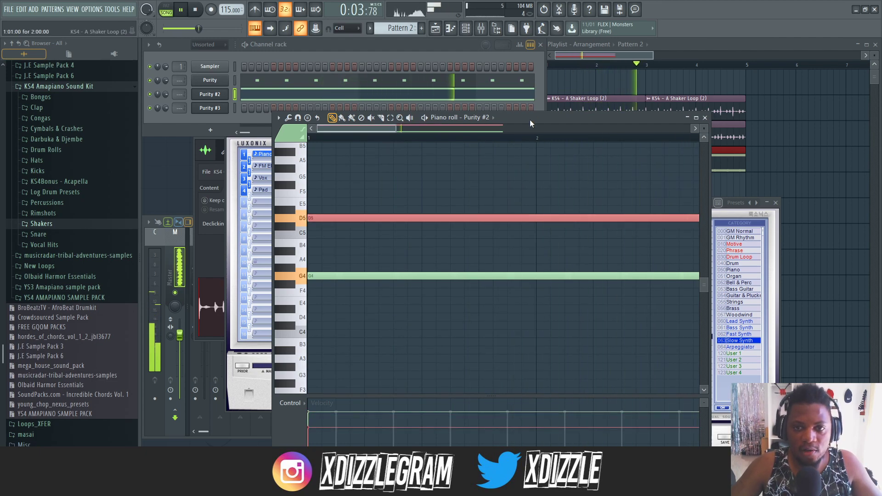
- Move the piano roll window up and add a third four-bar note at G5 in Purity #2
{"action": "left_click_drag", "start_coordinate": [530, 119], "coordinate": [530, 93]}
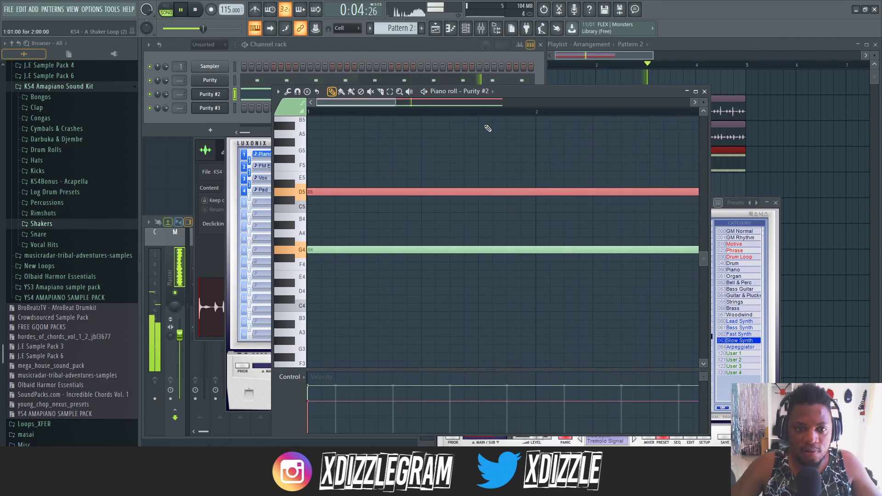
{"action": "left_click", "coordinate": [326, 160]}
{"action": "left_click_drag", "start_coordinate": [327, 161], "coordinate": [327, 152]}
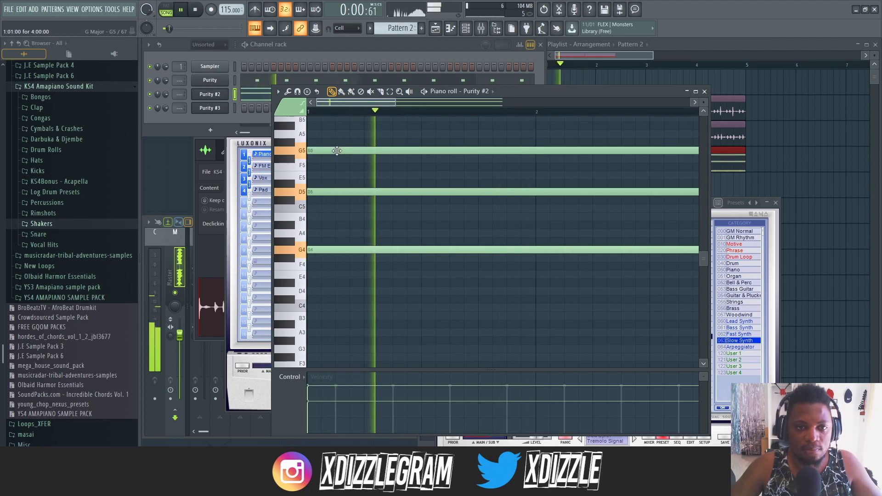
- Open the Purity #3 plugin and load the Pan Flute preset from the GM Normal category
{"action": "left_click", "coordinate": [364, 48]}
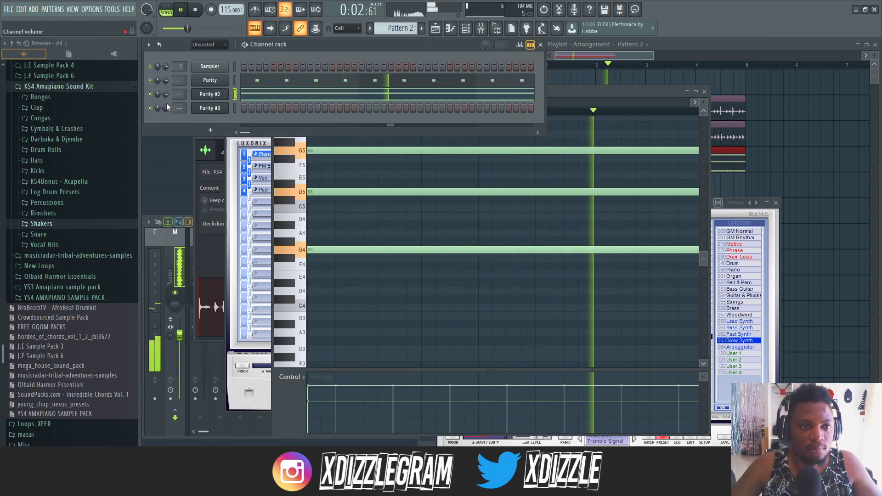
{"action": "right_click", "coordinate": [222, 110]}
{"action": "left_click", "coordinate": [209, 111]}
{"action": "left_click", "coordinate": [209, 110]}
{"action": "left_click", "coordinate": [207, 108]}
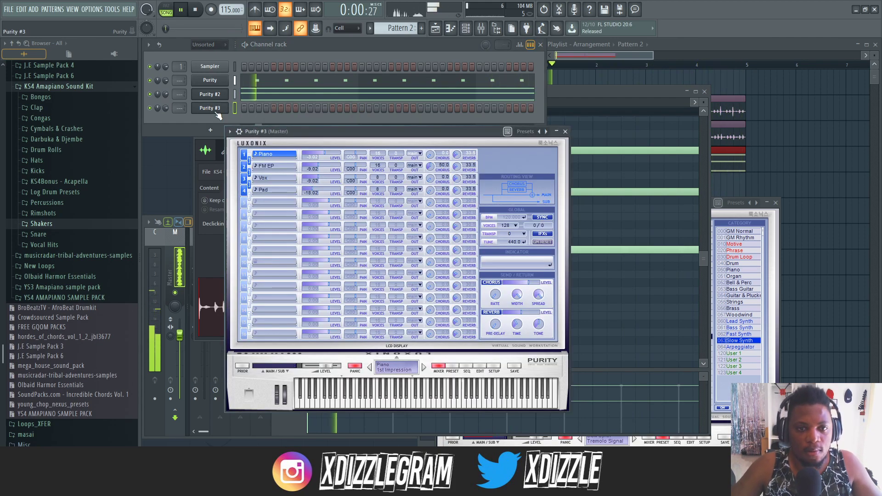
{"action": "left_click", "coordinate": [453, 366]}
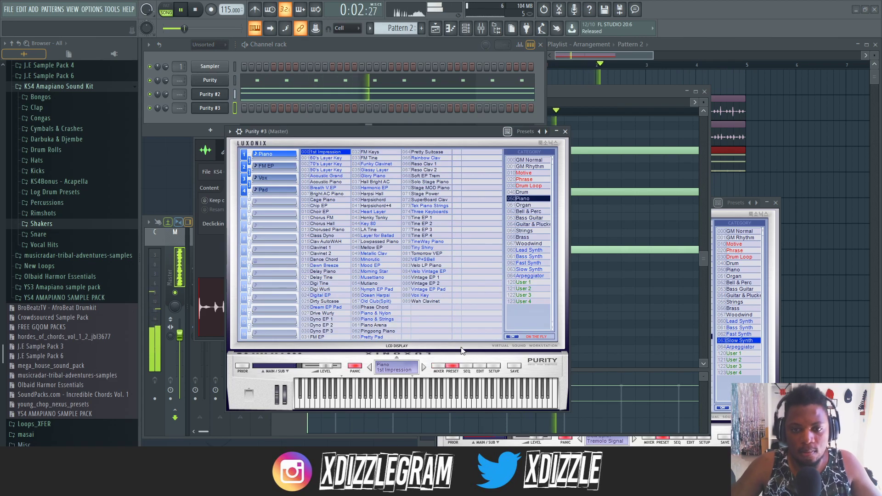
{"action": "left_click", "coordinate": [529, 160]}
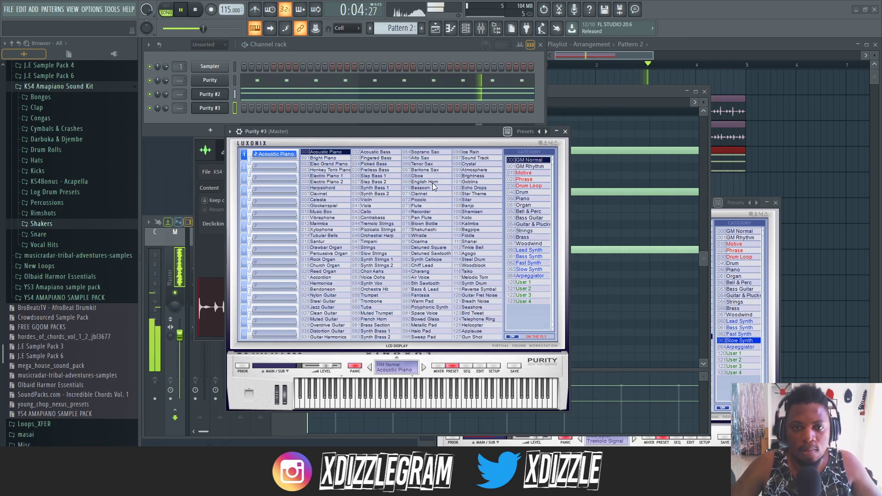
{"action": "left_click", "coordinate": [422, 217]}
- Open the Purity #3 piano roll at its upper octaves and lower that channel's volume
{"action": "right_click", "coordinate": [226, 105]}
{"action": "left_click", "coordinate": [240, 108]}
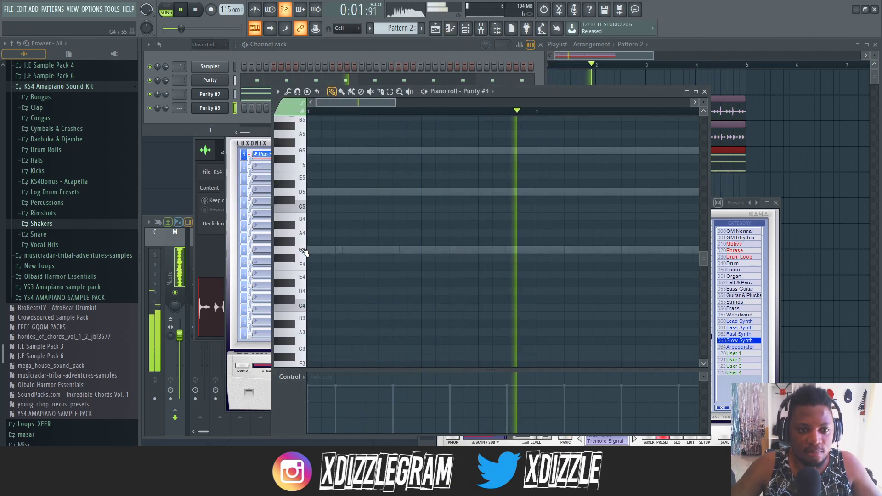
{"action": "scroll", "coordinate": [313, 170], "scroll_direction": "up", "scroll_amount": 3}
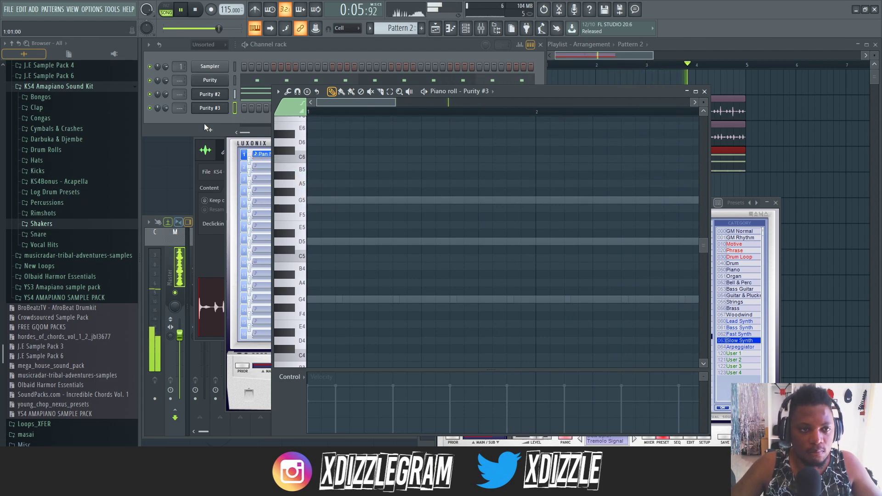
{"action": "left_click_drag", "start_coordinate": [166, 109], "coordinate": [166, 128]}
{"action": "left_click_drag", "start_coordinate": [650, 90], "coordinate": [643, 92]}
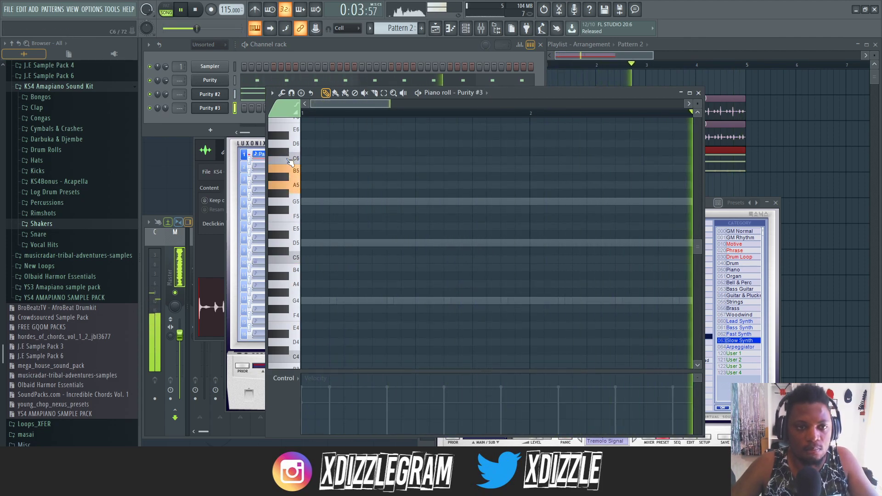
{"action": "scroll", "coordinate": [298, 163], "scroll_direction": "up", "scroll_amount": 2}
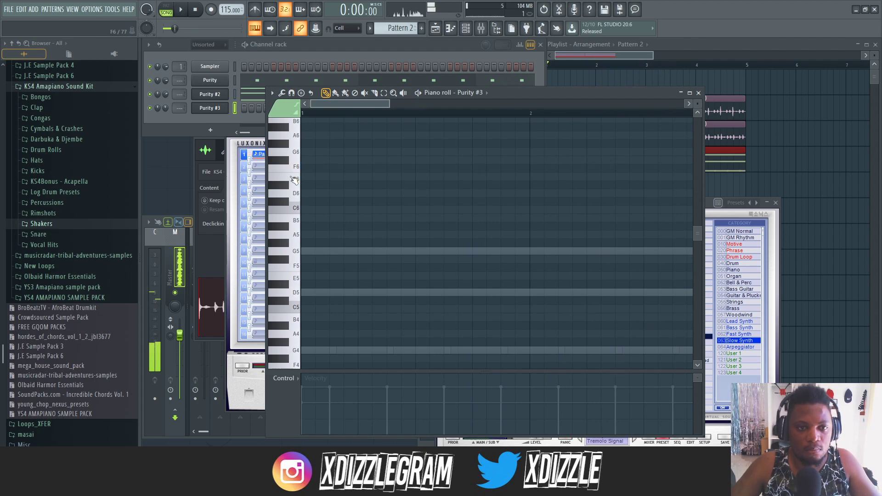
{"action": "left_click", "coordinate": [322, 144]}
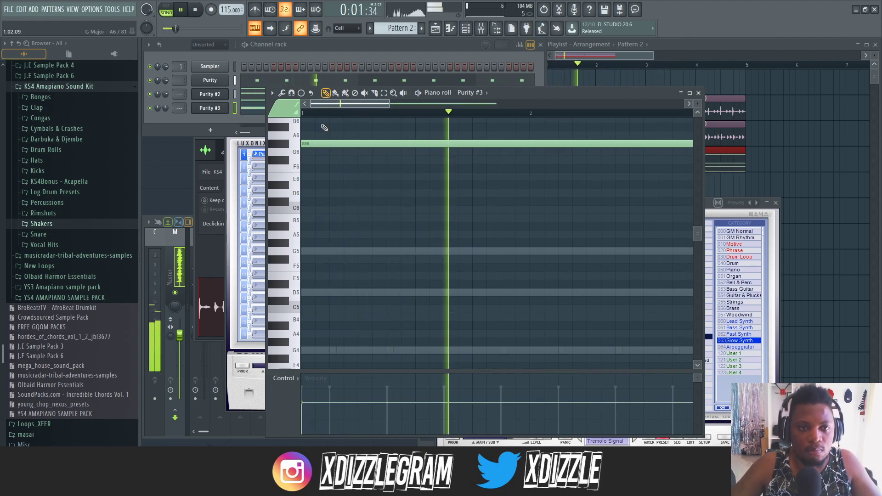
{"action": "scroll", "coordinate": [327, 115], "scroll_direction": "up", "scroll_amount": 2}
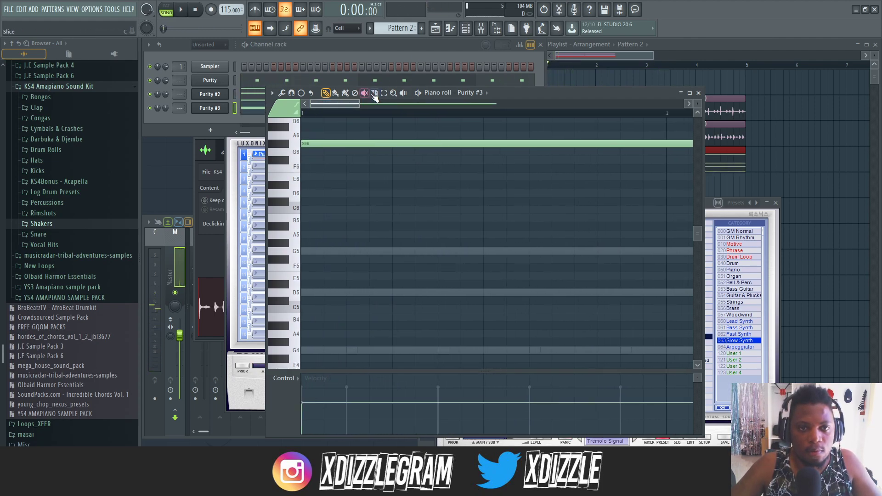
{"action": "left_click", "coordinate": [336, 94]}
{"action": "right_click", "coordinate": [351, 145]}
- Paint one-step G6, F6 and D6 notes on the third, fourth and fifth steps of bar 1 in Purity #3
{"action": "scroll", "coordinate": [330, 104], "scroll_direction": "down", "scroll_amount": 2}
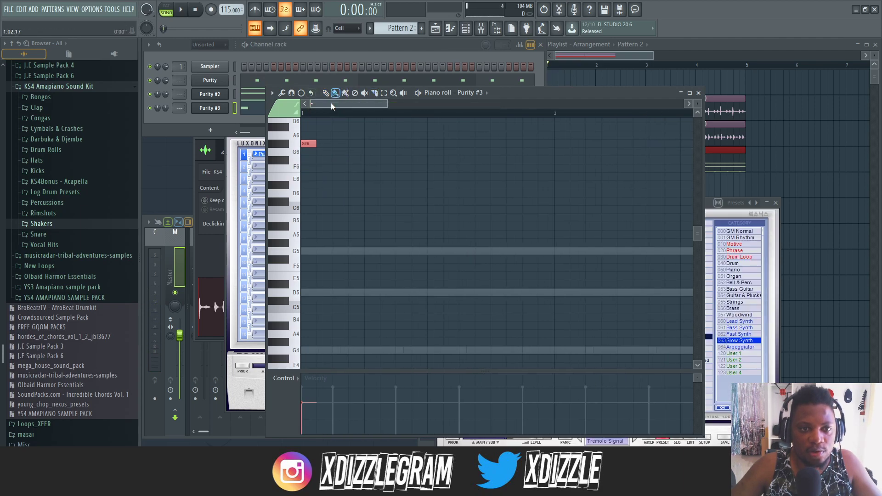
{"action": "key", "text": "space"}
{"action": "left_click", "coordinate": [335, 152]}
{"action": "left_click", "coordinate": [349, 169]}
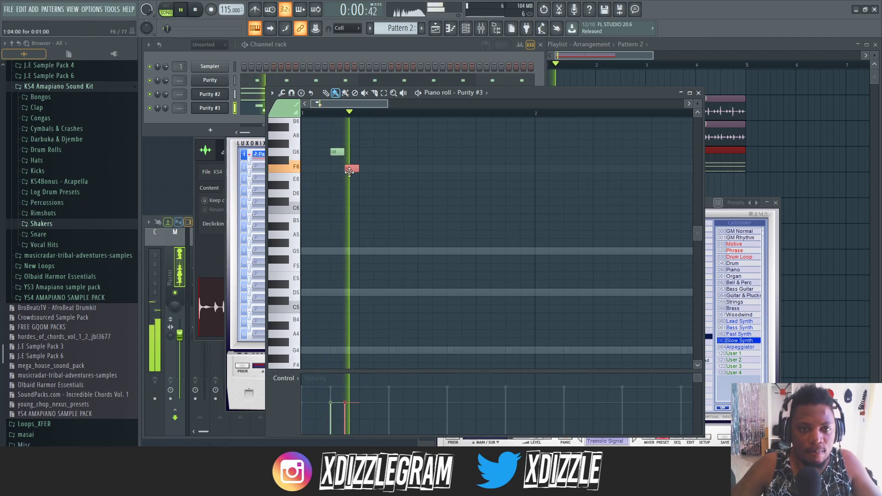
{"action": "left_click", "coordinate": [367, 177]}
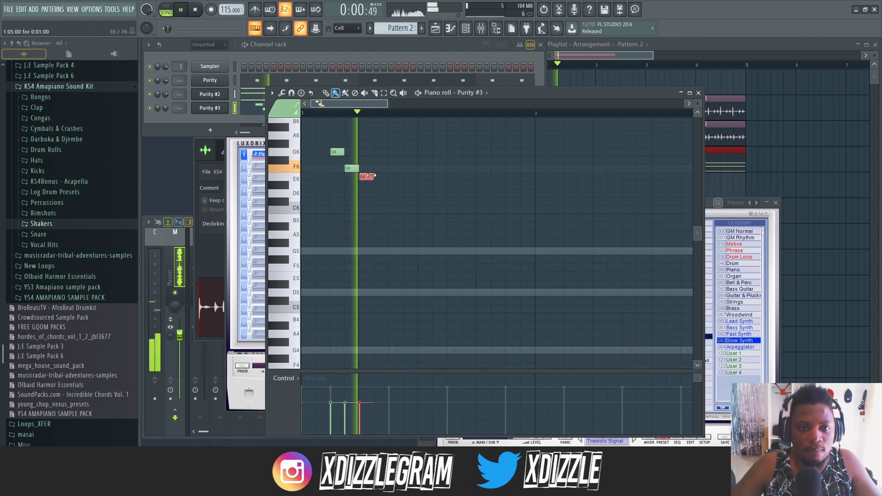
{"action": "mouse_move", "coordinate": [364, 176]}
{"action": "left_mouse_down"}
{"action": "mouse_move", "coordinate": [364, 201]}
{"action": "mouse_move", "coordinate": [364, 193]}
{"action": "left_mouse_up"}
{"action": "key", "text": "space"}
{"action": "key", "text": "space"}
- Add one-step G5 notes on the first and seventh steps of bar 1 and play the melody back
{"action": "key", "text": "space"}
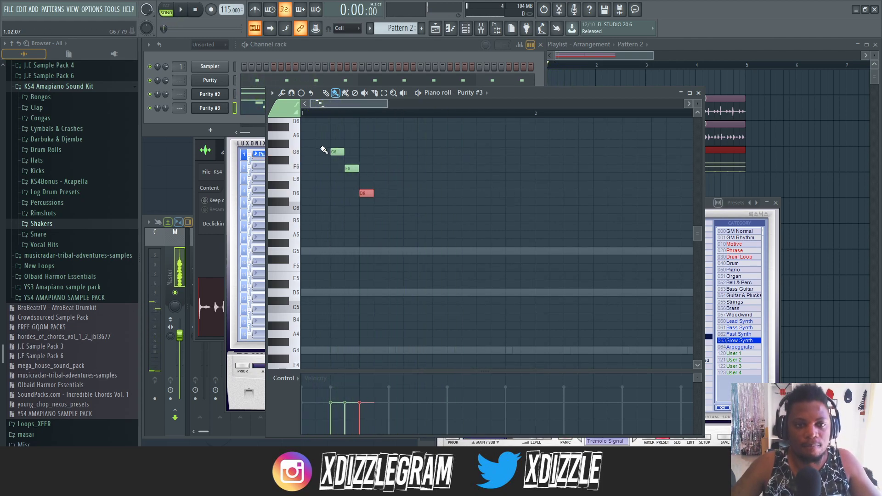
{"action": "key", "text": "space"}
{"action": "key", "text": "space"}
{"action": "key", "text": "space"}
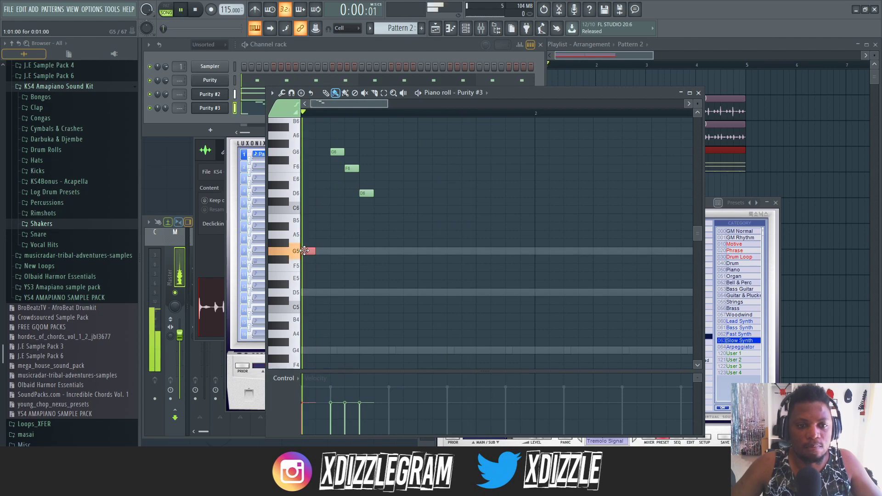
{"action": "key", "text": "space"}
{"action": "key", "text": "space"}
{"action": "left_click", "coordinate": [397, 251]}
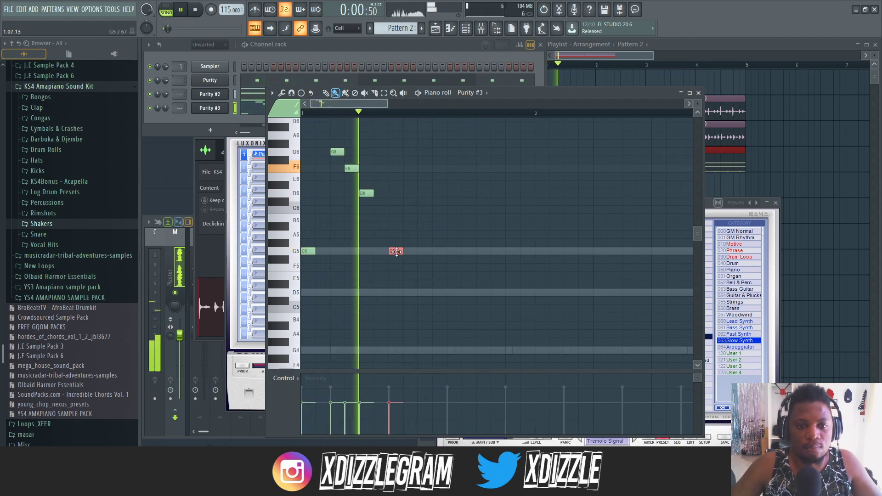
{"action": "key", "text": "space"}
- Try a C6 note on the second step of bar 1 and delete it
{"action": "key", "text": "space"}
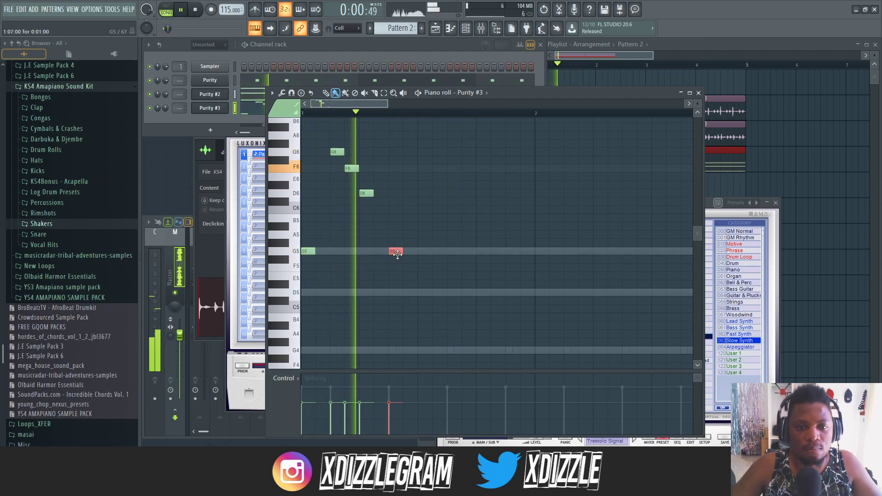
{"action": "key", "text": "space"}
{"action": "key", "text": "space"}
{"action": "key", "text": "space"}
{"action": "left_click", "coordinate": [321, 208]}
{"action": "key", "text": "space"}
- Move the G6, F6 and D6 notes to the start of bar 1
{"action": "key", "text": "space"}
{"action": "right_click", "coordinate": [323, 209]}
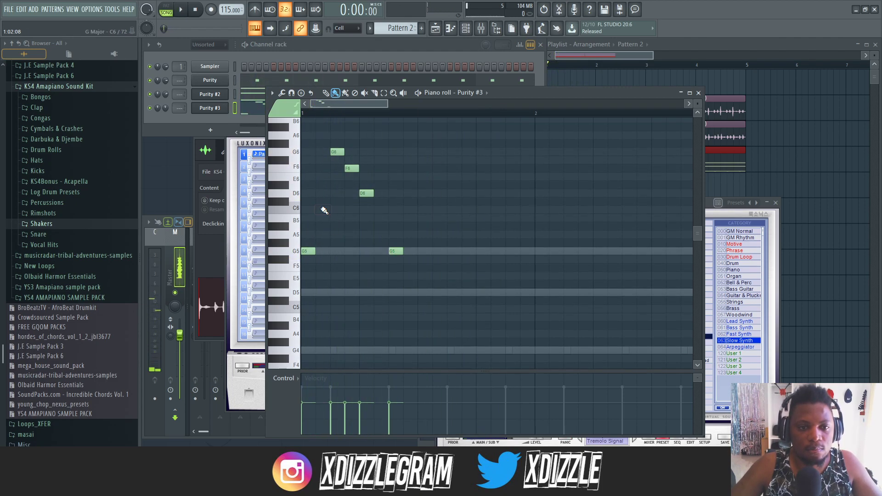
{"action": "key", "text": "space"}
{"action": "left_click_drag", "start_coordinate": [380, 213], "coordinate": [307, 152], "text": "ctrl"}
- Delete the G5 note on the seventh step and try a fourth-step note on G5 and F6
{"action": "key", "text": "space"}
{"action": "key", "text": "space"}
{"action": "key", "text": "space"}
{"action": "key", "text": "space"}
{"action": "right_click", "coordinate": [396, 253]}
{"action": "key", "text": "space"}
{"action": "key", "text": "space"}
{"action": "left_click", "coordinate": [352, 252]}
{"action": "key", "text": "space"}
{"action": "key", "text": "space"}
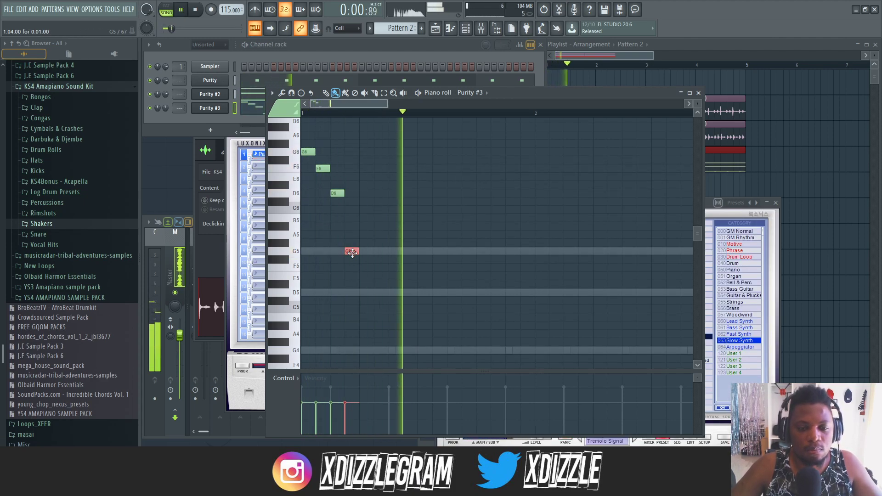
- Duplicate the three-note G6, F6, D6 phrase until four copies fill bar 1
{"action": "key", "text": "space"}
{"action": "left_click_drag", "start_coordinate": [352, 253], "coordinate": [352, 169]}
{"action": "key", "text": "space"}
{"action": "right_click", "coordinate": [351, 169]}
{"action": "key", "text": "space"}
{"action": "key", "text": "space"}
{"action": "left_click_drag", "start_coordinate": [373, 213], "coordinate": [369, 154], "text": "ctrl"}
{"action": "key", "text": "space"}
{"action": "key", "text": "space"}
{"action": "left_click_drag", "start_coordinate": [432, 222], "coordinate": [304, 138], "text": "ctrl"}
{"action": "key", "text": "ctrl+b"}
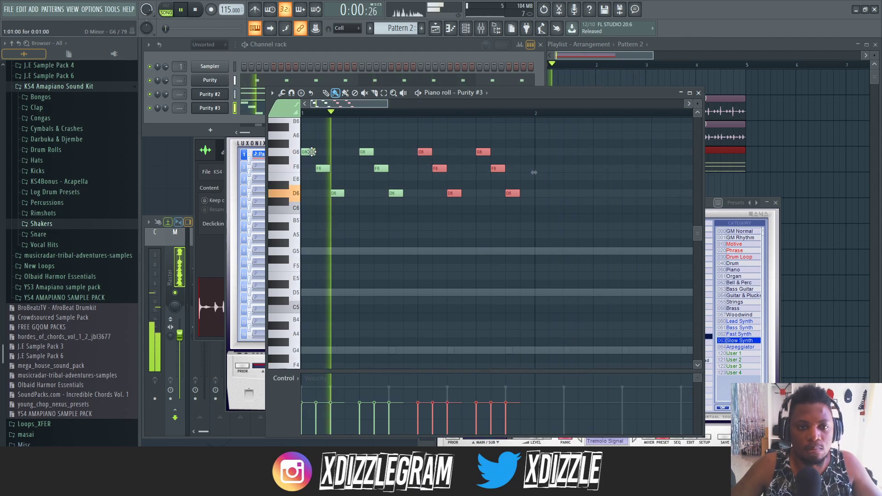
{"action": "left_click", "coordinate": [322, 152]}
{"action": "right_click", "coordinate": [324, 152]}
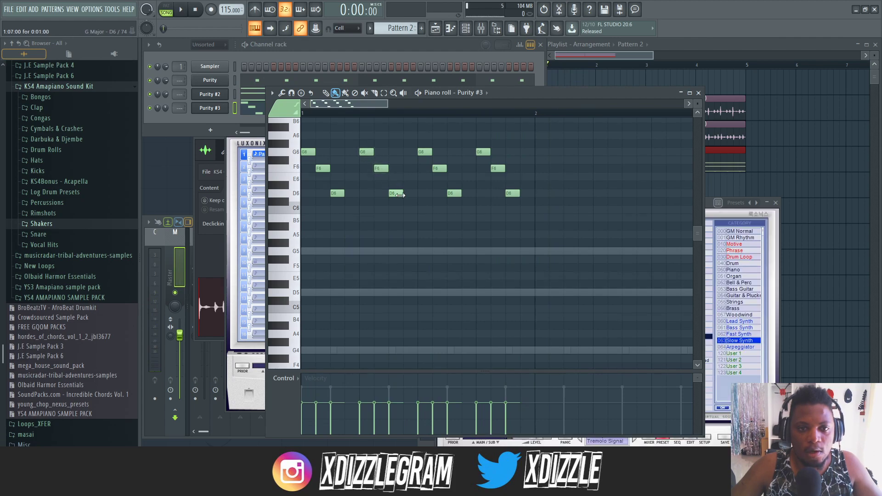
- Play the pattern and lower the volume of the Purity #3 channel
{"action": "scroll", "coordinate": [366, 117], "scroll_direction": "down", "scroll_amount": 1}
{"action": "key", "text": "space"}
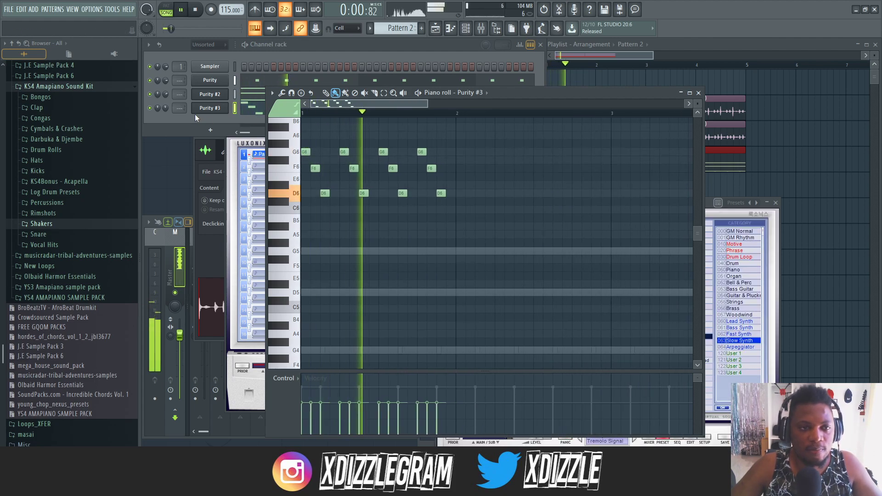
{"action": "left_click_drag", "start_coordinate": [165, 108], "coordinate": [166, 113]}
{"action": "left_click", "coordinate": [580, 105]}
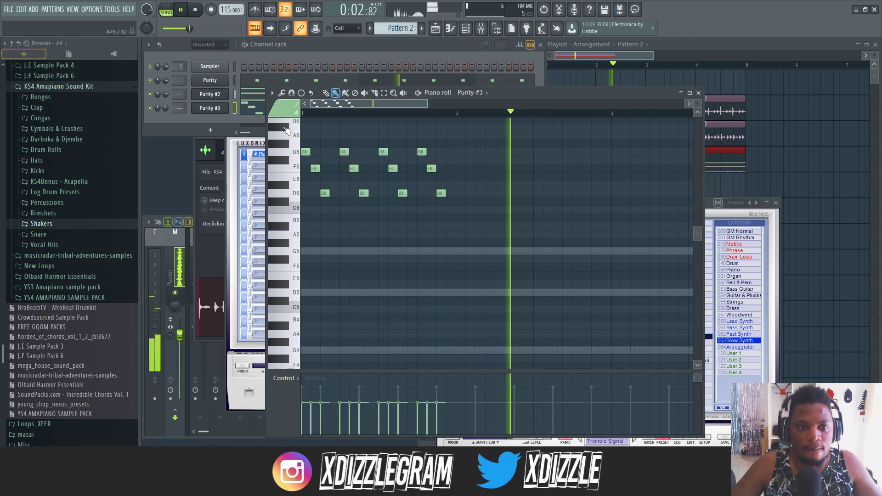
- Duplicate the four bar 1 phrases into bar 2 and lower the Purity #3 channel volume to about 52%
{"action": "scroll", "coordinate": [368, 103], "scroll_direction": "down", "scroll_amount": 1}
{"action": "left_click_drag", "start_coordinate": [437, 212], "coordinate": [299, 145]}
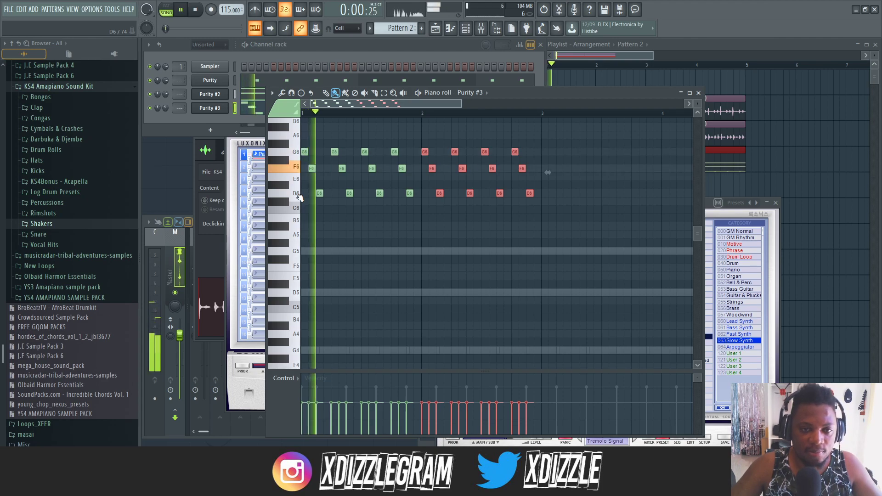
{"action": "scroll", "coordinate": [298, 197], "scroll_direction": "up", "scroll_amount": 2}
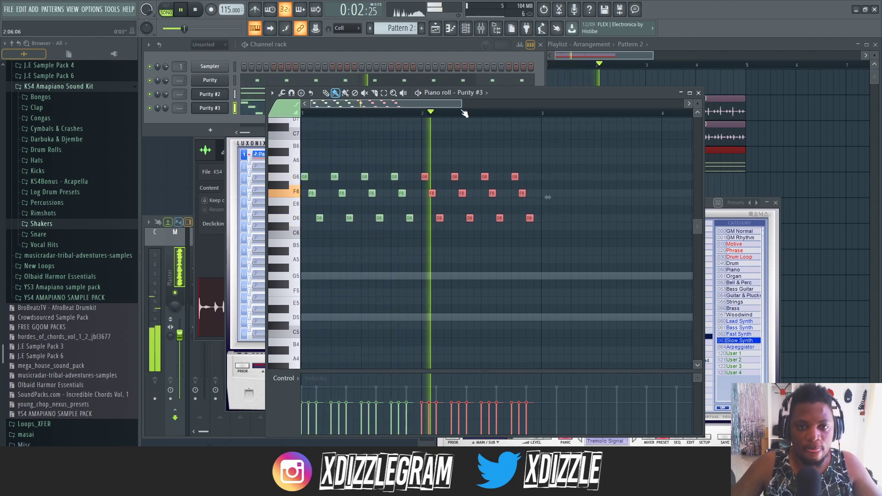
{"action": "scroll", "coordinate": [462, 111], "scroll_direction": "up", "scroll_amount": 1}
{"action": "left_click_drag", "start_coordinate": [165, 108], "coordinate": [165, 112]}
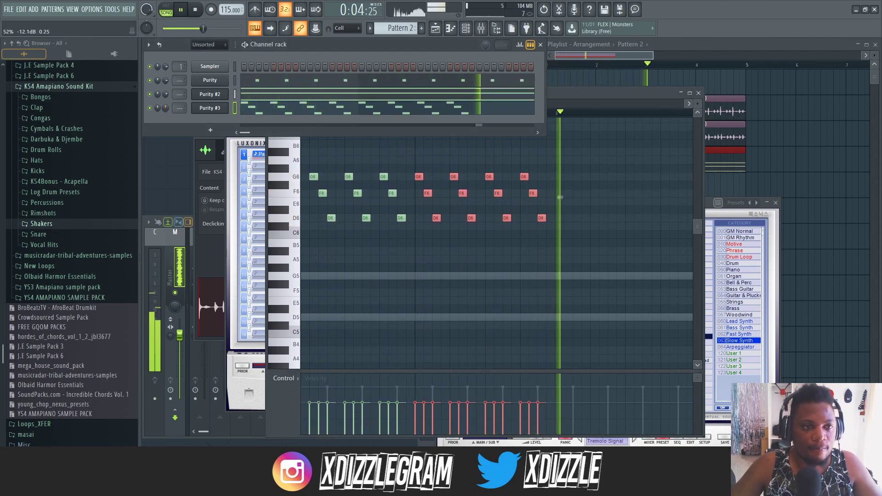
- Duplicate the two-bar Purity #3 melody to fill bars 3 and 4, and clear the note selection
{"action": "left_click_drag", "start_coordinate": [570, 96], "coordinate": [569, 95]}
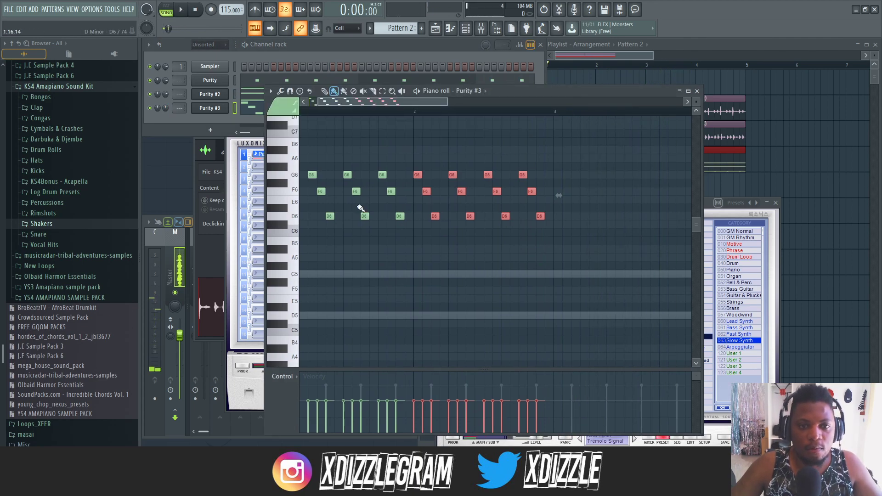
{"action": "left_click_drag", "start_coordinate": [580, 245], "coordinate": [328, 161]}
{"action": "left_click_drag", "start_coordinate": [388, 182], "coordinate": [586, 182]}
{"action": "key", "text": "space"}
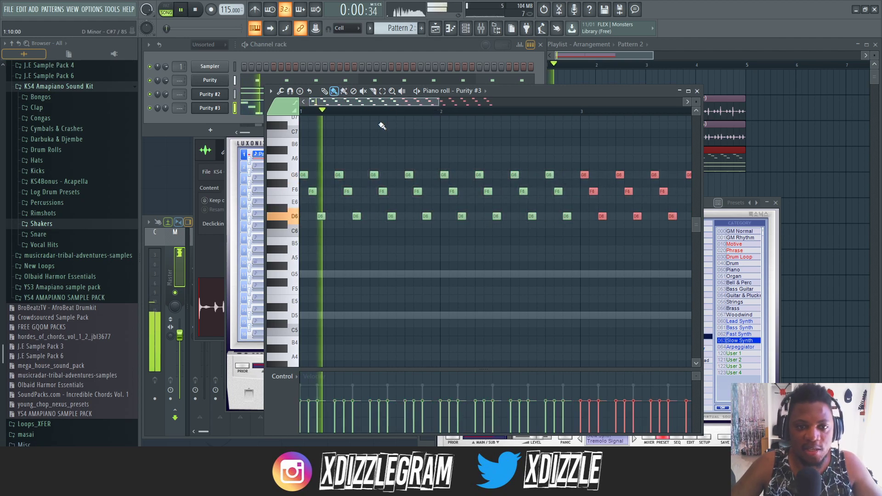
{"action": "scroll", "coordinate": [391, 128], "scroll_direction": "down", "scroll_amount": 2}
{"action": "left_click", "coordinate": [429, 133]}
{"action": "right_click", "coordinate": [430, 133]}
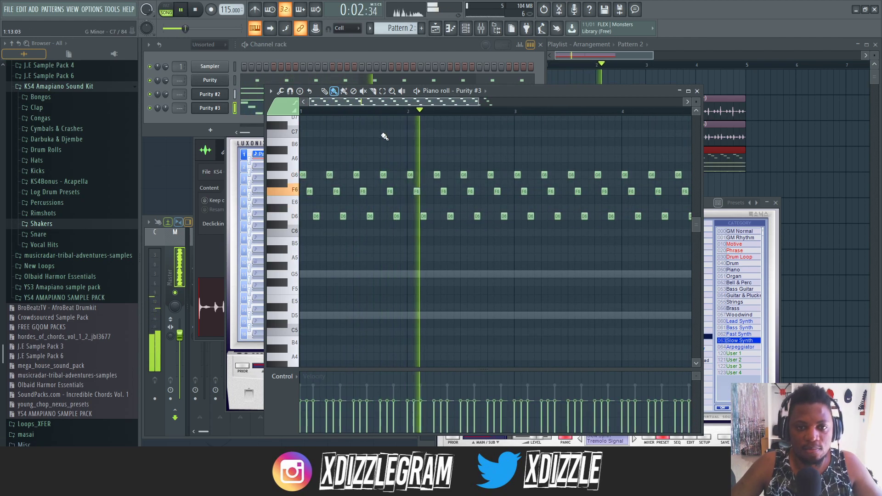
- Open the Purity #3 plugin and load the Shakuhachi preset from the GM Normal category
{"action": "left_click", "coordinate": [213, 109]}
{"action": "left_click", "coordinate": [217, 109]}
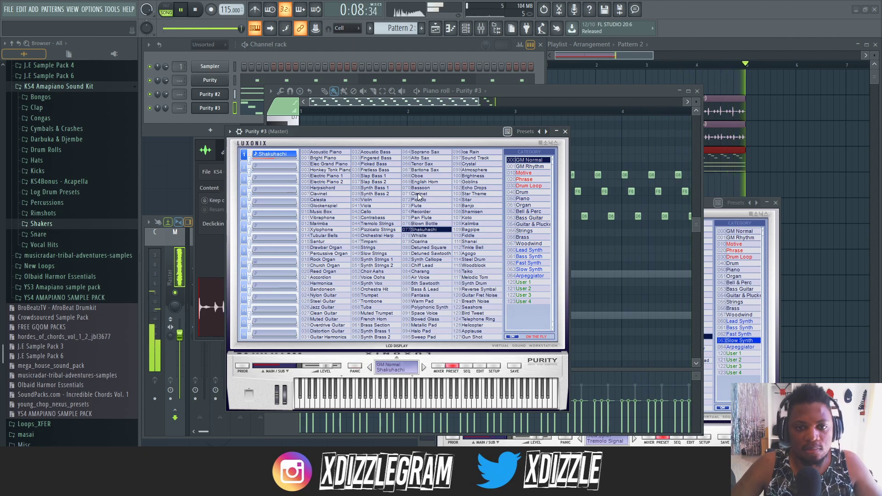
{"action": "left_click", "coordinate": [341, 45]}
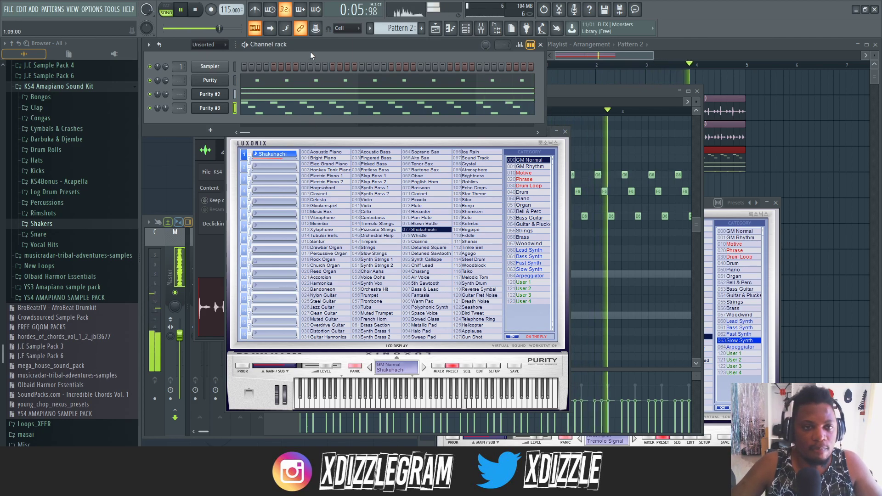
- Try all the sustained Purity #2 notes one octave higher and return them to their original octave
{"action": "left_click", "coordinate": [316, 96]}
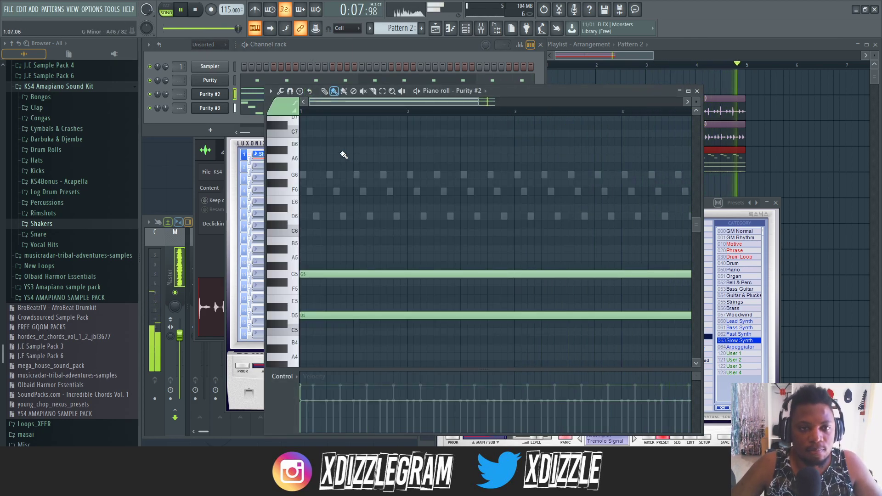
{"action": "key", "text": "ctrl+a"}
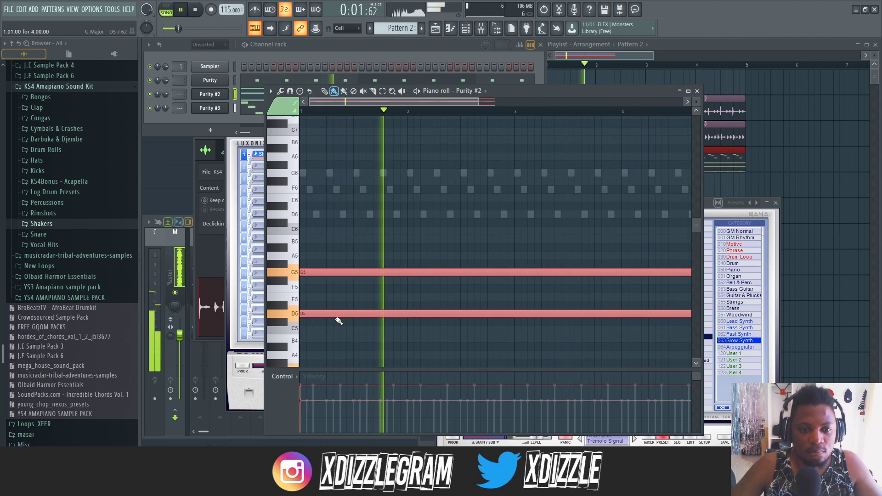
{"action": "key", "text": "space"}
{"action": "left_click_drag", "start_coordinate": [342, 313], "coordinate": [342, 210]}
{"action": "key", "text": "space"}
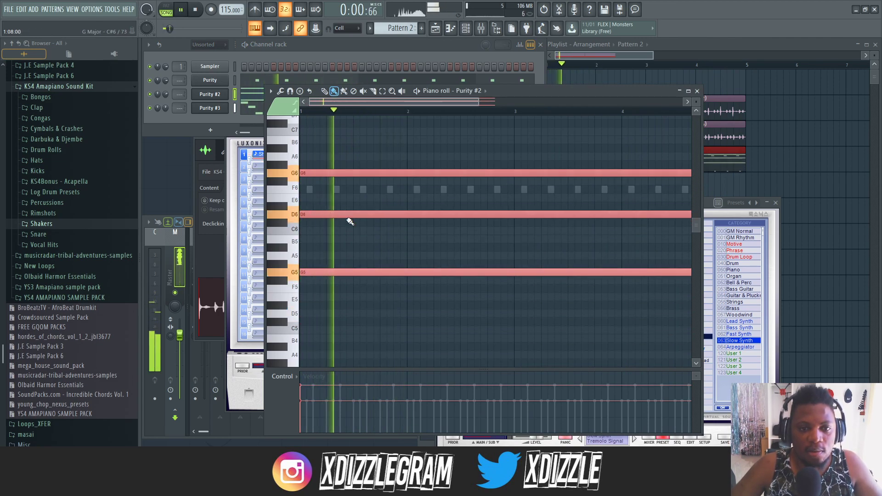
{"action": "key", "text": "ctrl+Down"}
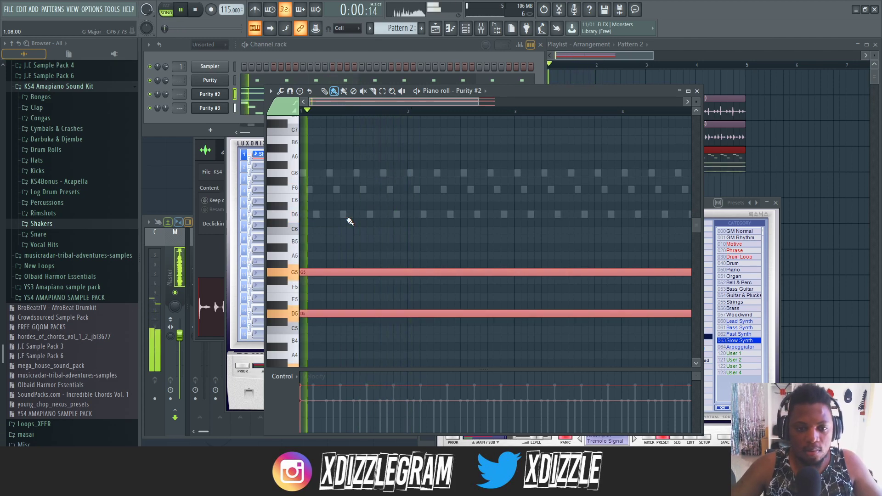
{"action": "scroll", "coordinate": [347, 219], "scroll_direction": "down", "scroll_amount": 4}
- Mute all the channels and select every note in the Purity #3 piano roll
{"action": "left_click", "coordinate": [263, 83]}
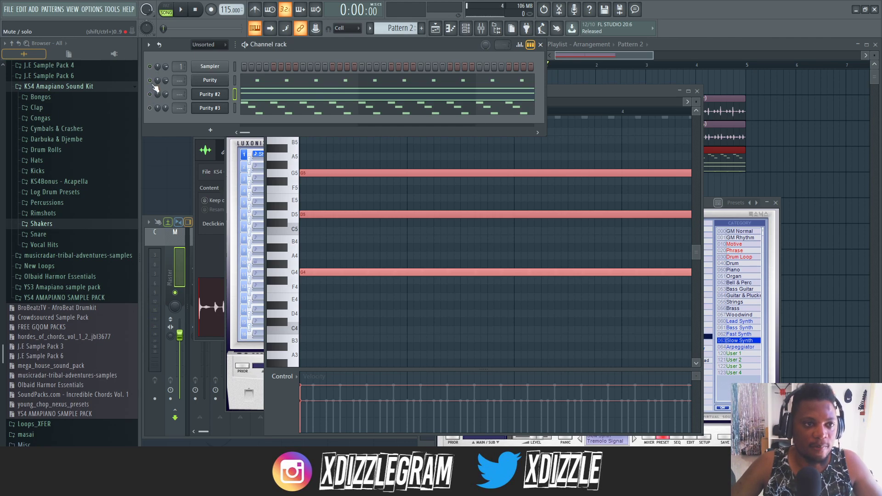
{"action": "left_click", "coordinate": [270, 109]}
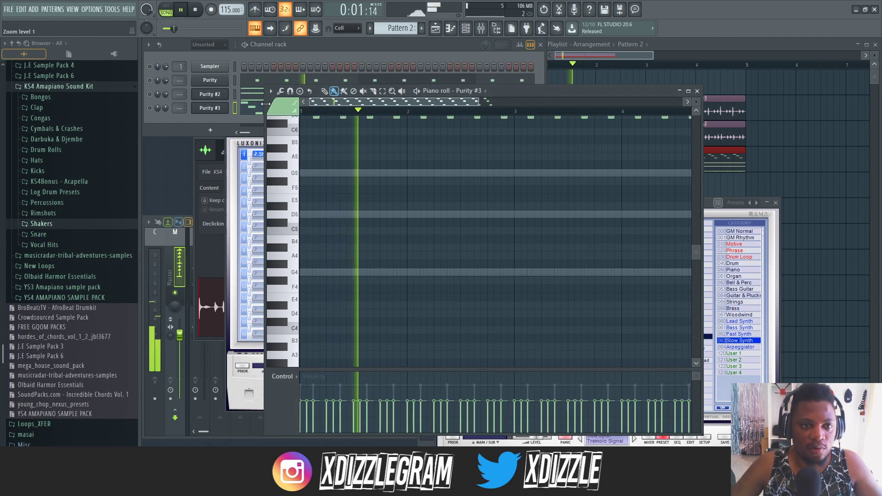
{"action": "scroll", "coordinate": [444, 138], "scroll_direction": "up", "scroll_amount": 5}
{"action": "key", "text": "ctrl+a"}
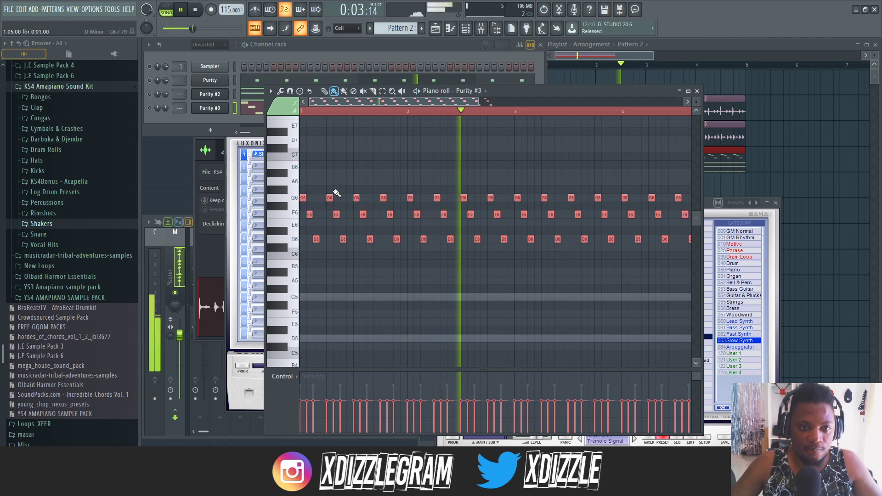
- Widen the Purity #3 piano roll window so all four bars fit
{"action": "left_click", "coordinate": [706, 188]}
{"action": "right_click", "coordinate": [707, 186]}
{"action": "left_click", "coordinate": [384, 101]}
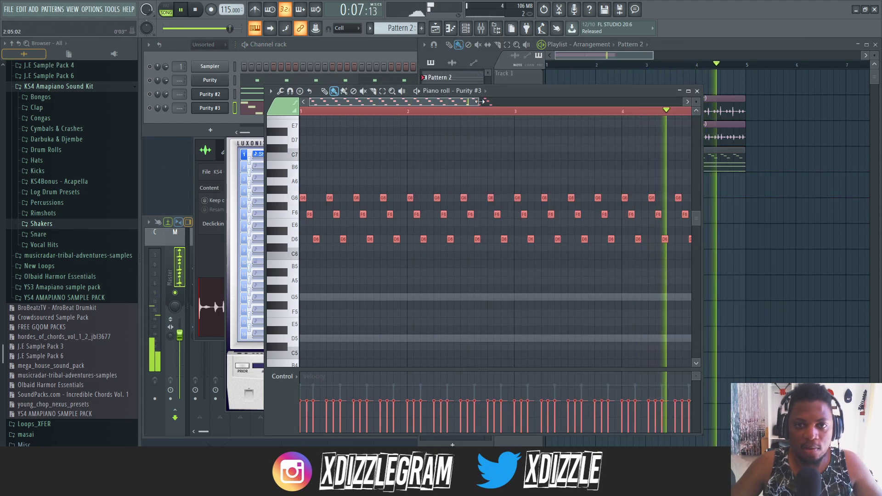
{"action": "scroll", "coordinate": [498, 122], "scroll_direction": "down", "scroll_amount": 3}
{"action": "left_click_drag", "start_coordinate": [702, 189], "coordinate": [858, 189]}
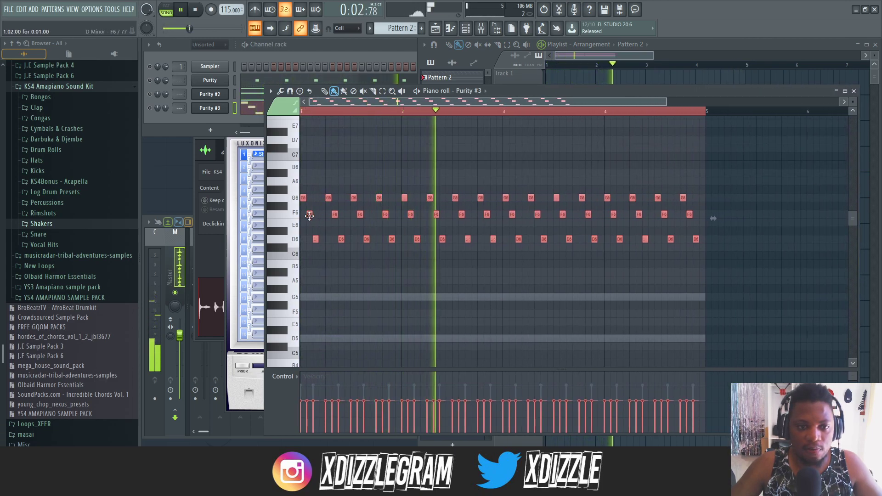
- Transpose the selected Purity #3 notes down one semitone and unmute that channel for playback
{"action": "key", "text": "Down"}
{"action": "key", "text": "space"}
{"action": "left_click", "coordinate": [149, 109]}
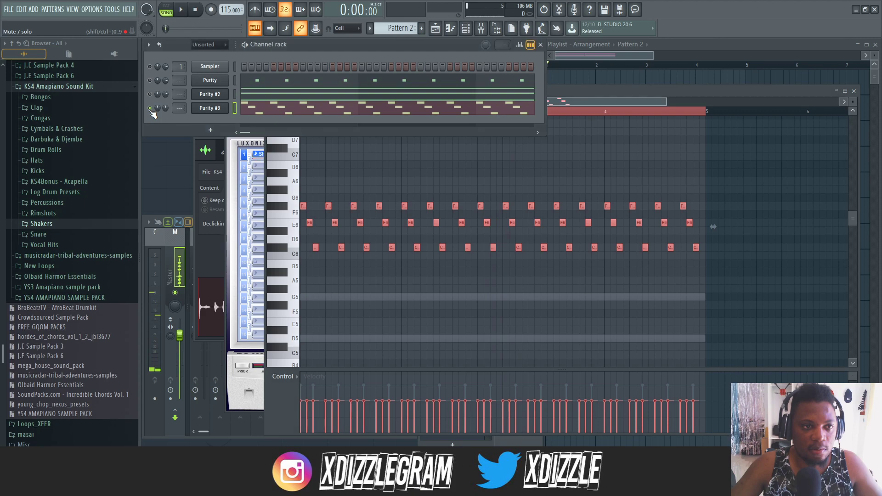
{"action": "left_click", "coordinate": [638, 91]}
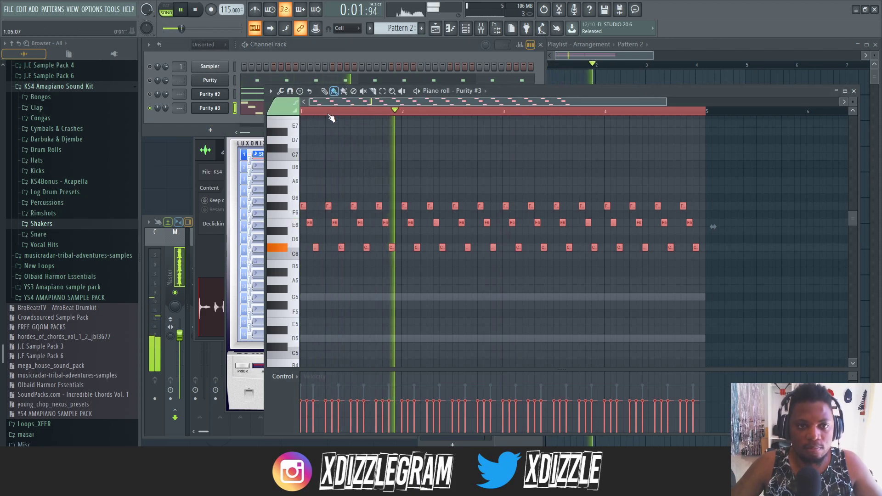
- Raise the Purity #3 notes by one semitone to G6, F6 and D6, and unmute the Purity channel
{"action": "scroll", "coordinate": [331, 109], "scroll_direction": "up", "scroll_amount": 2}
{"action": "mouse_move", "coordinate": [313, 222]}
{"action": "left_mouse_down"}
{"action": "mouse_move", "coordinate": [314, 192]}
{"action": "mouse_move", "coordinate": [313, 221]}
{"action": "left_mouse_up"}
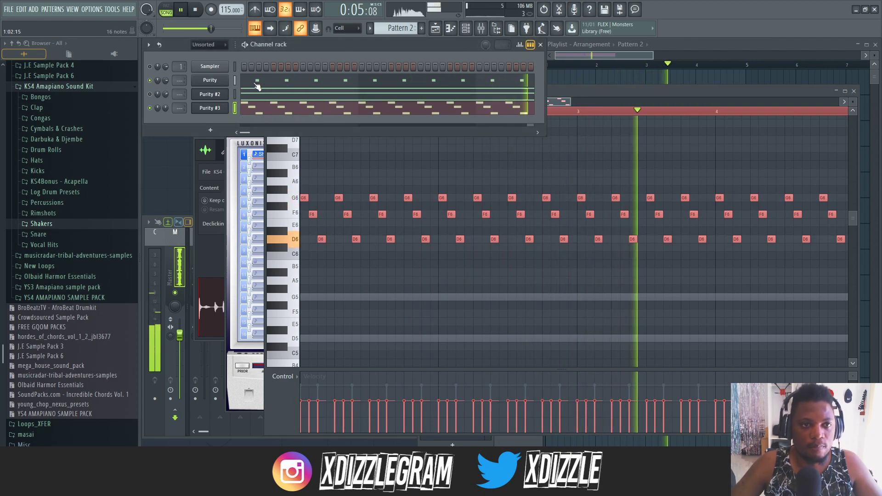
- Open the Purity channel's piano roll at its off-beat G4 notes
{"action": "left_click", "coordinate": [260, 82]}
{"action": "left_click", "coordinate": [260, 83]}
{"action": "left_click", "coordinate": [259, 82]}
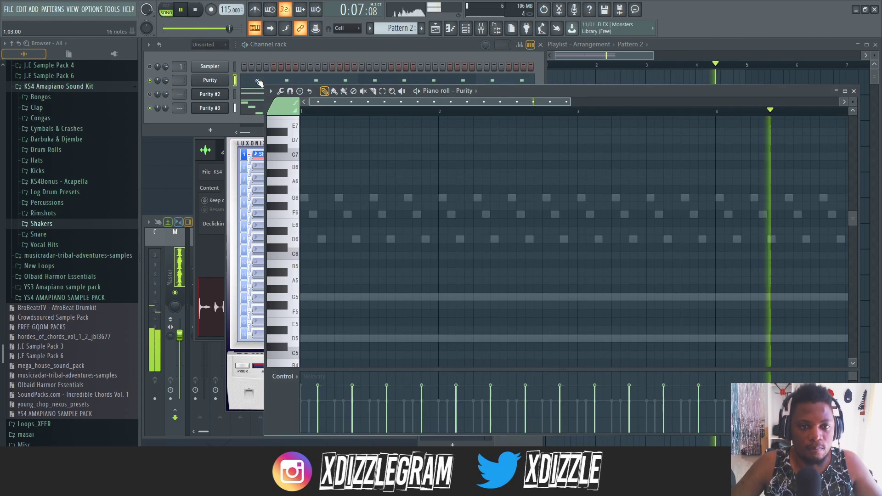
{"action": "scroll", "coordinate": [388, 211], "scroll_direction": "down", "scroll_amount": 4}
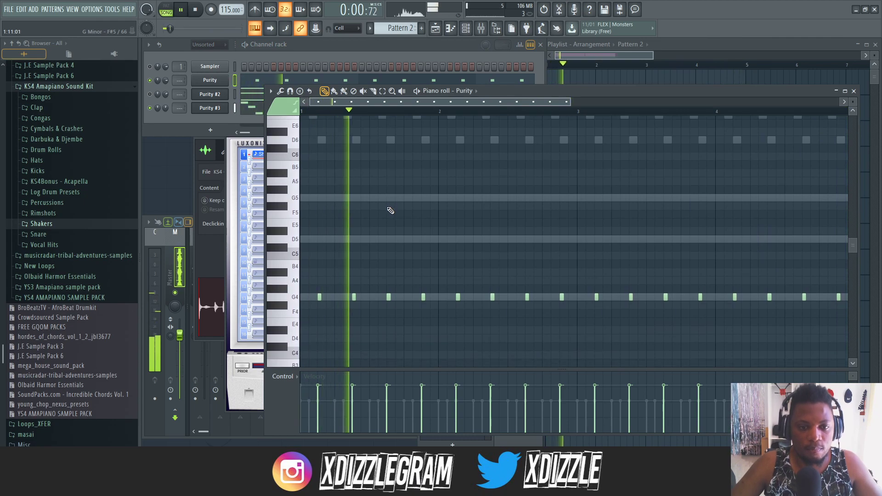
- Unmute the Purity #2 channel, open its sustained notes in the piano roll, and play the arrangement
{"action": "scroll", "coordinate": [386, 207], "scroll_direction": "down", "scroll_amount": 1}
{"action": "scroll", "coordinate": [385, 208], "scroll_direction": "down", "scroll_amount": 1}
{"action": "key", "text": "space"}
{"action": "left_click", "coordinate": [150, 94]}
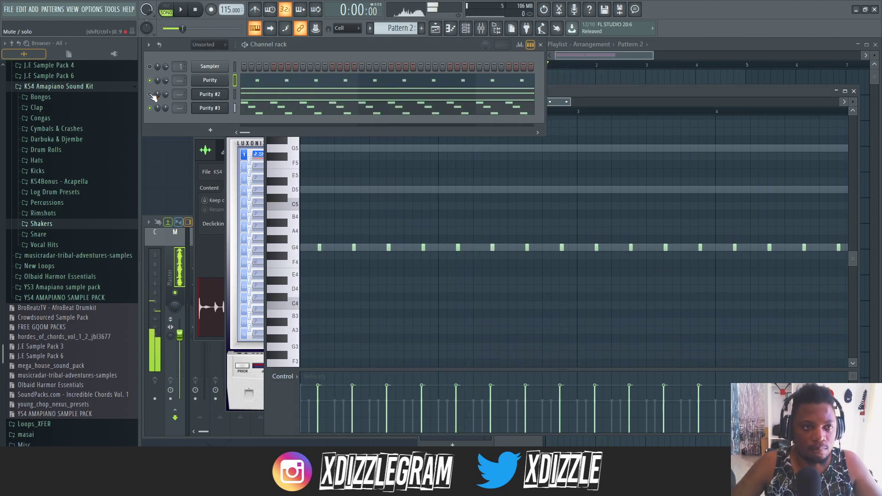
{"action": "left_click", "coordinate": [288, 101]}
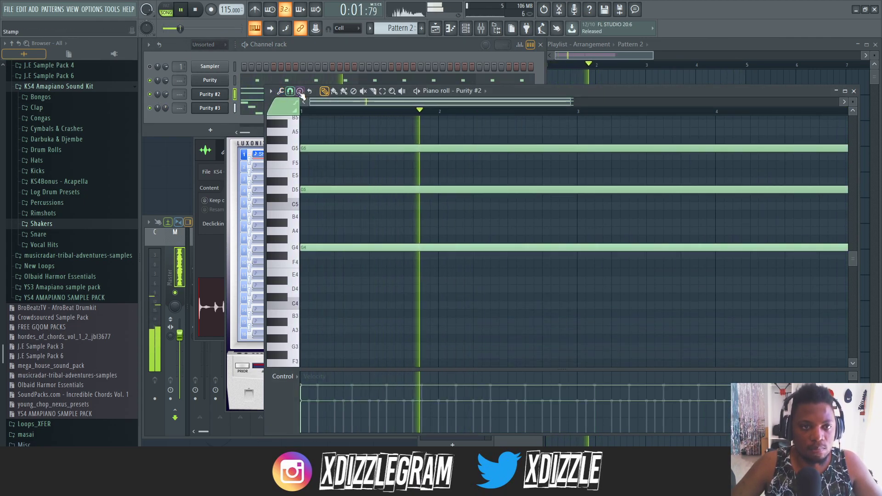
{"action": "left_click", "coordinate": [291, 67]}
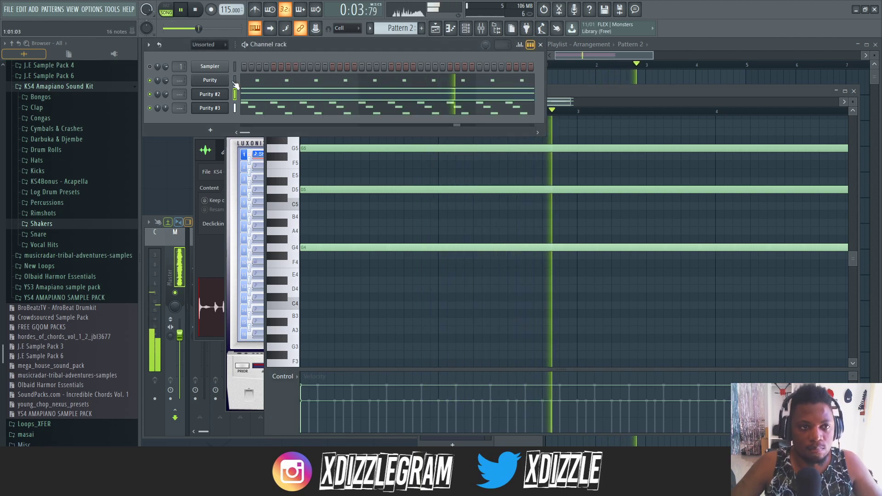
{"action": "left_click", "coordinate": [692, 48]}
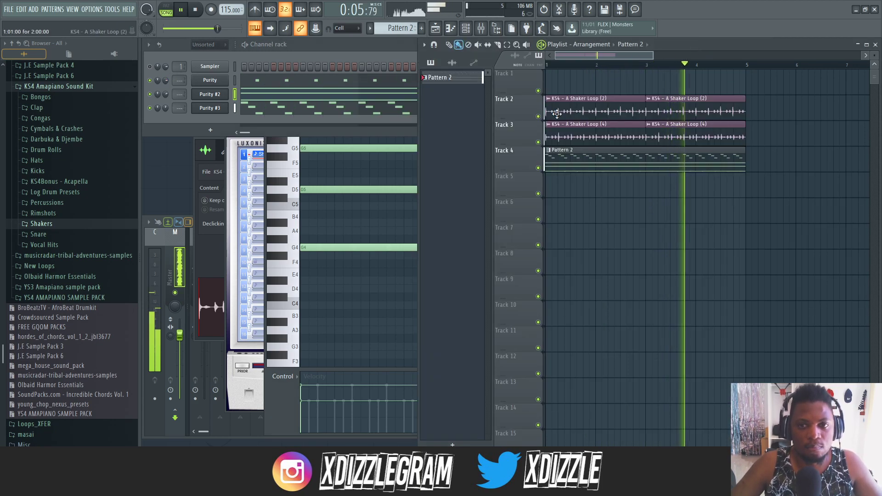
{"action": "left_click", "coordinate": [303, 71]}
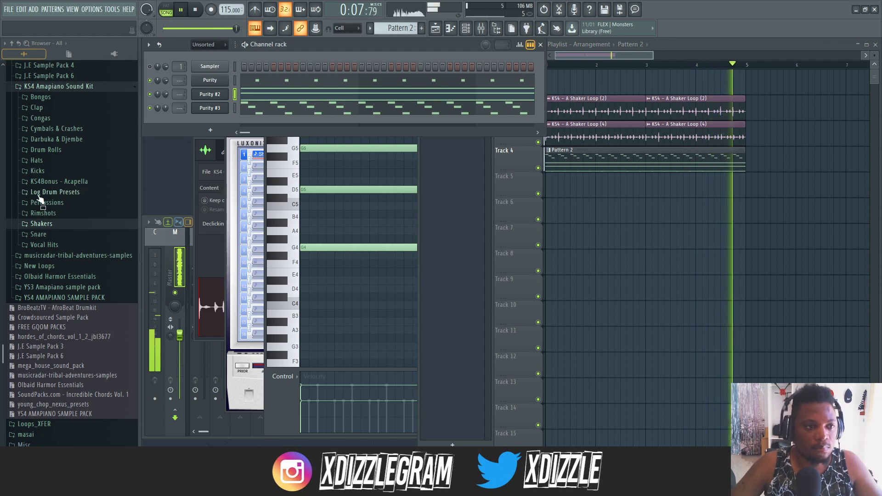
- Add the ATR Snare (2) sample from the kit's Rimshots folder as a new channel below Purity #3
{"action": "left_click", "coordinate": [66, 214]}
{"action": "key", "text": "space"}
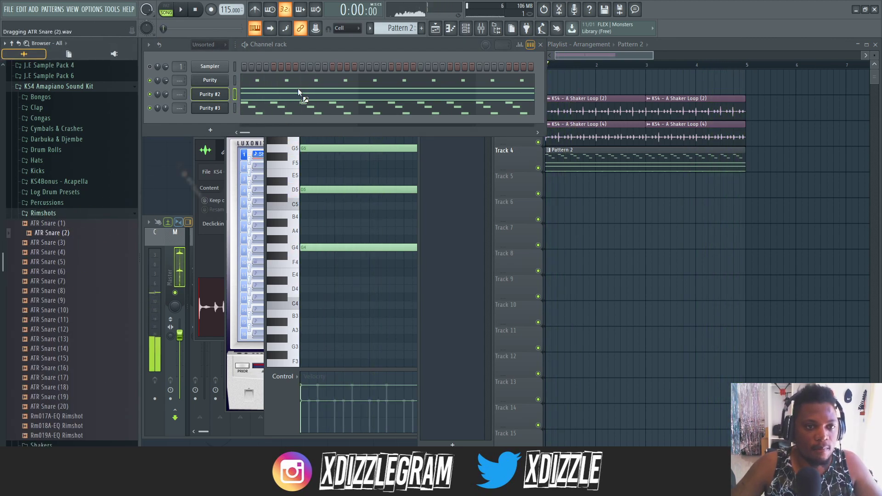
{"action": "left_click_drag", "start_coordinate": [217, 119], "coordinate": [219, 120]}
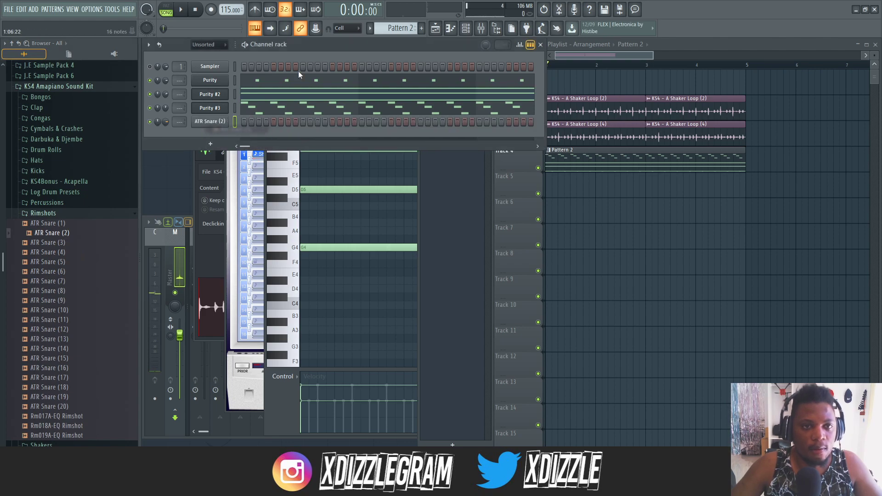
- Create Pattern 3 with an ATR Snare (2) hit on step 1 and place it four times along Track 5
{"action": "left_click", "coordinate": [614, 63]}
{"action": "key", "text": "F4"}
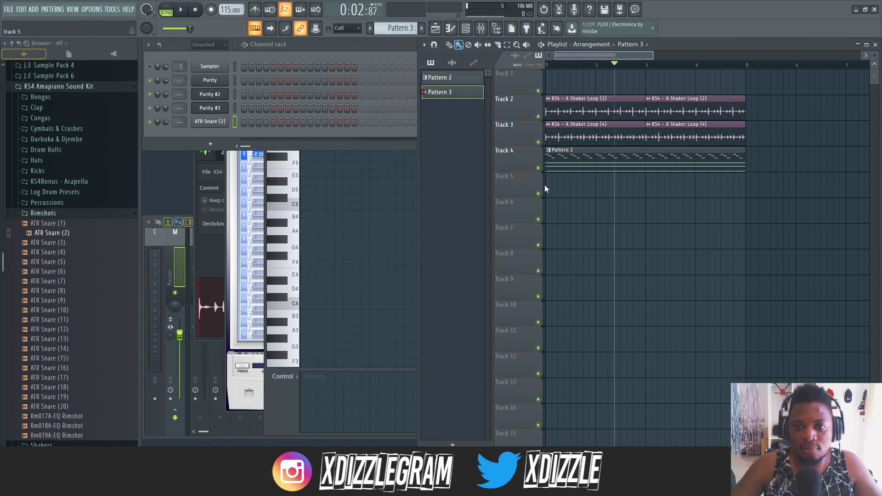
{"action": "left_click", "coordinate": [244, 123]}
{"action": "key", "text": "space"}
- Add ATR Snare (2) hits on steps 4, 7 and 11 of Pattern 3 and play the result
{"action": "key", "text": "space"}
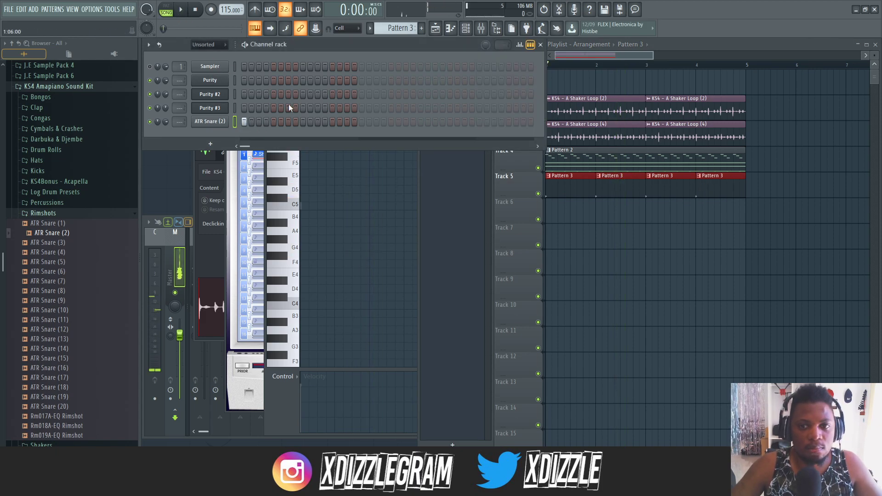
{"action": "key", "text": "space"}
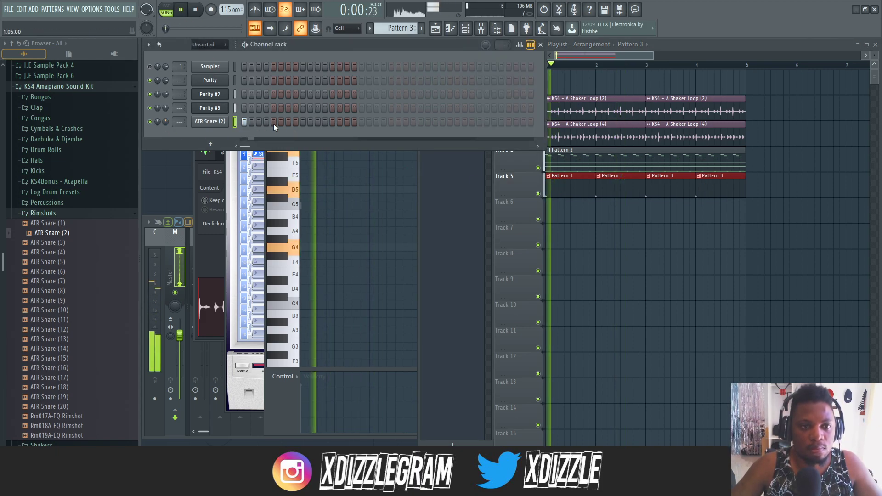
{"action": "left_click", "coordinate": [266, 122]}
{"action": "left_click", "coordinate": [289, 122]}
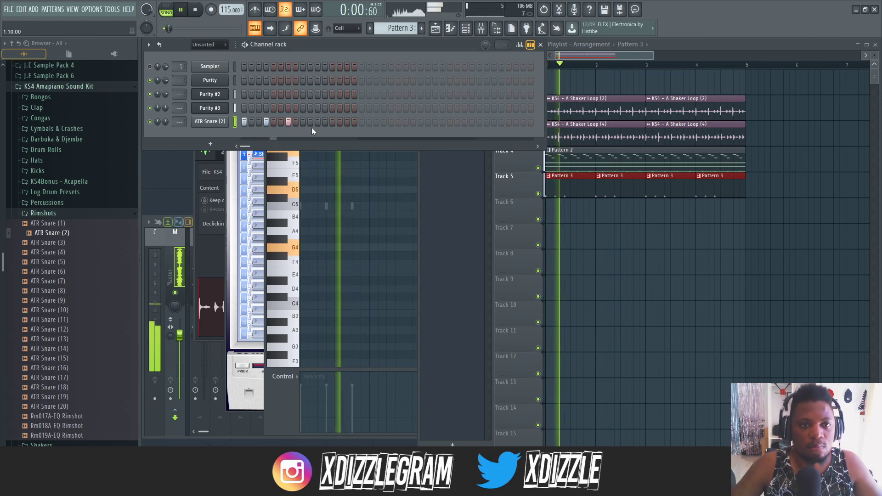
{"action": "key", "text": "space"}
{"action": "left_click", "coordinate": [315, 123]}
{"action": "key", "text": "space"}
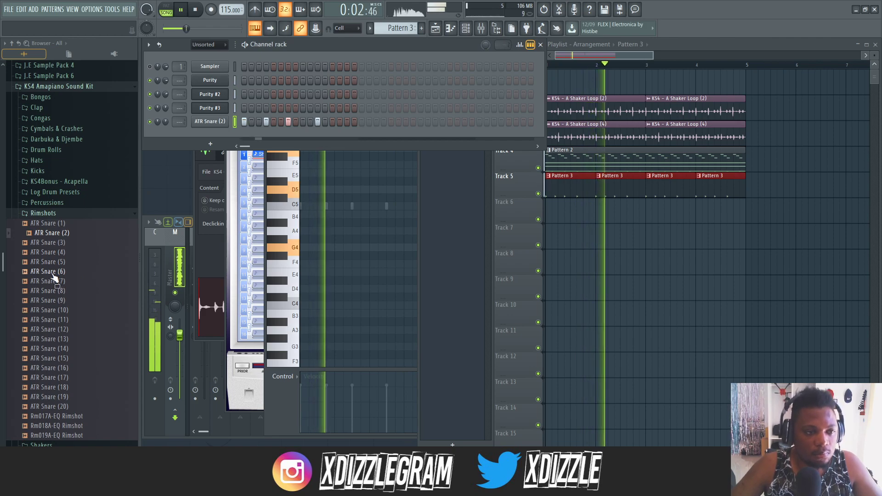
- Add the ATR Snare (7) rimshot as a new channel with a single hit on step 14
{"action": "left_click", "coordinate": [65, 281]}
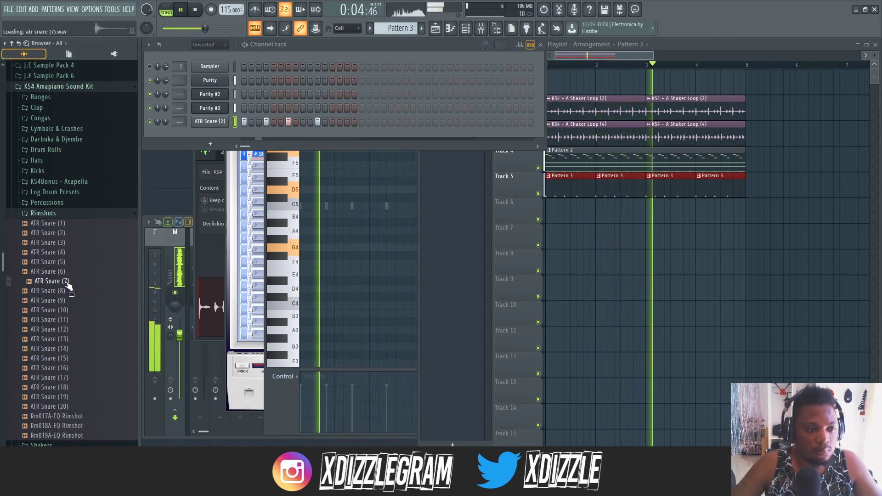
{"action": "left_click_drag", "start_coordinate": [73, 283], "coordinate": [210, 131]}
{"action": "left_click", "coordinate": [333, 136]}
{"action": "right_click", "coordinate": [335, 137]}
{"action": "left_click", "coordinate": [339, 137]}
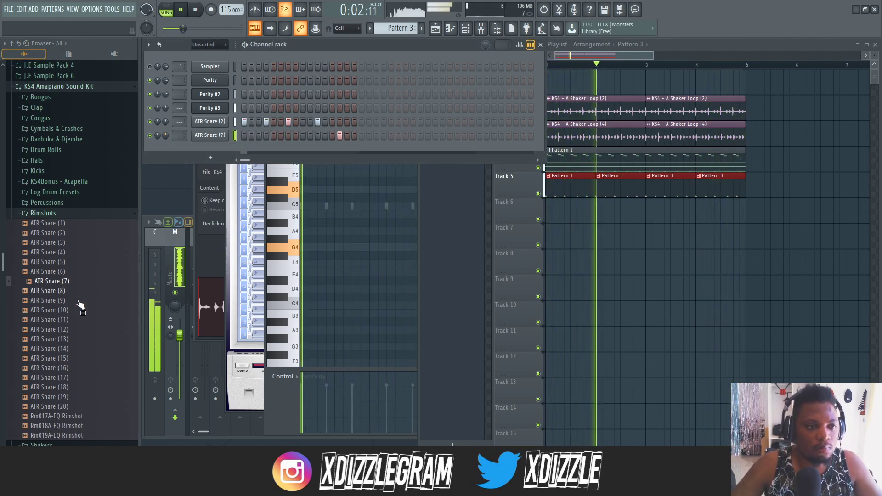
- Audition other rimshots and replace the ATR Snare (7) sample with ATR Snare (13)
{"action": "left_click", "coordinate": [60, 329]}
{"action": "left_click", "coordinate": [69, 339]}
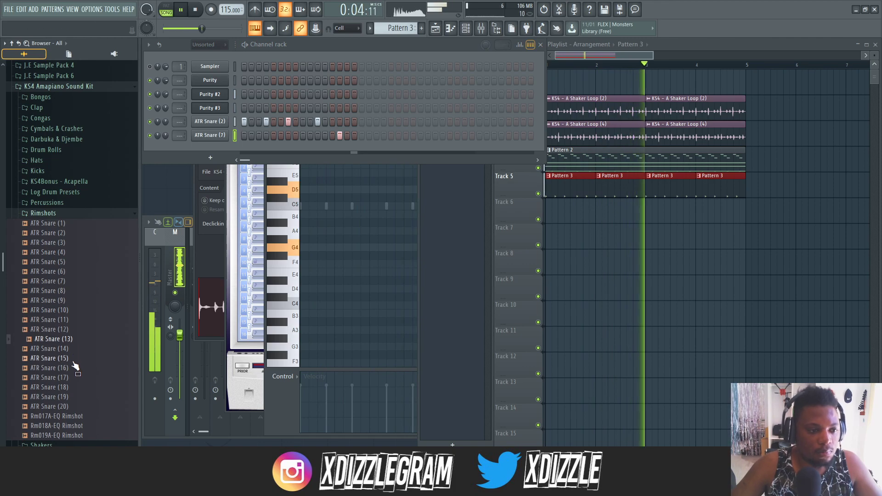
{"action": "left_click_drag", "start_coordinate": [68, 339], "coordinate": [202, 134]}
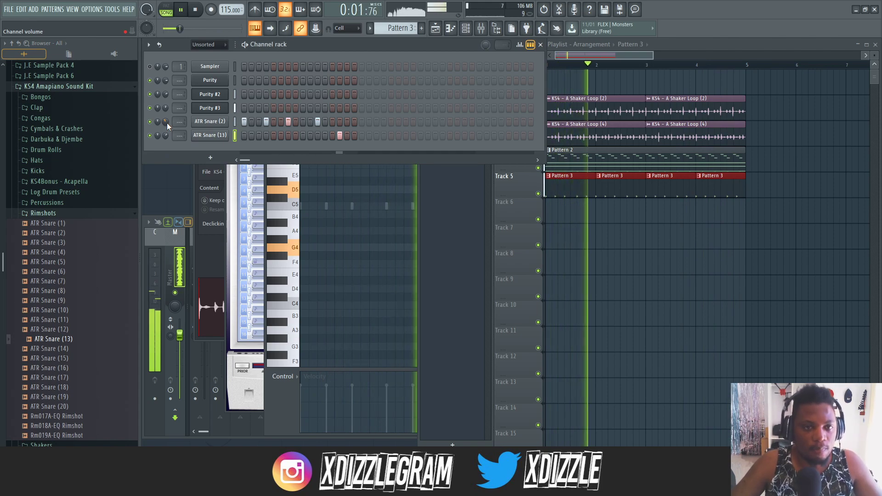
- Add the ATR Snare (20) rimshot as a new channel with hits on steps 7 and 15
{"action": "key", "text": "space"}
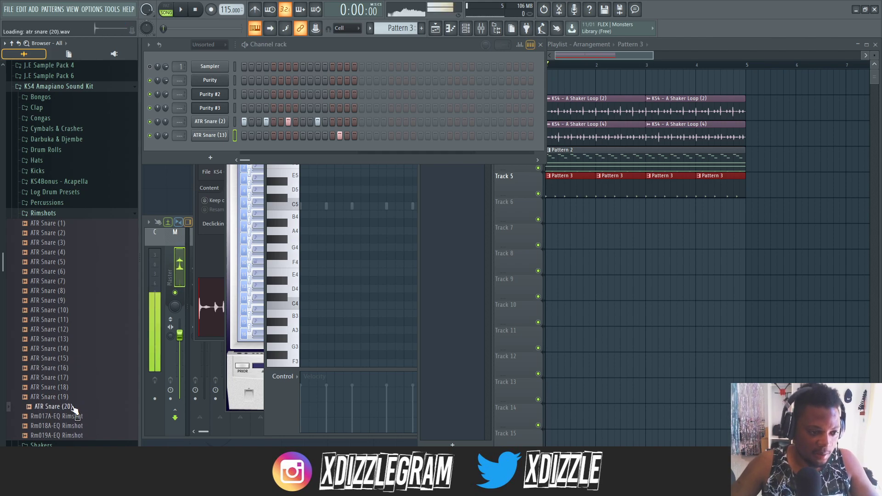
{"action": "left_click_drag", "start_coordinate": [211, 142], "coordinate": [211, 142]}
{"action": "key", "text": "space"}
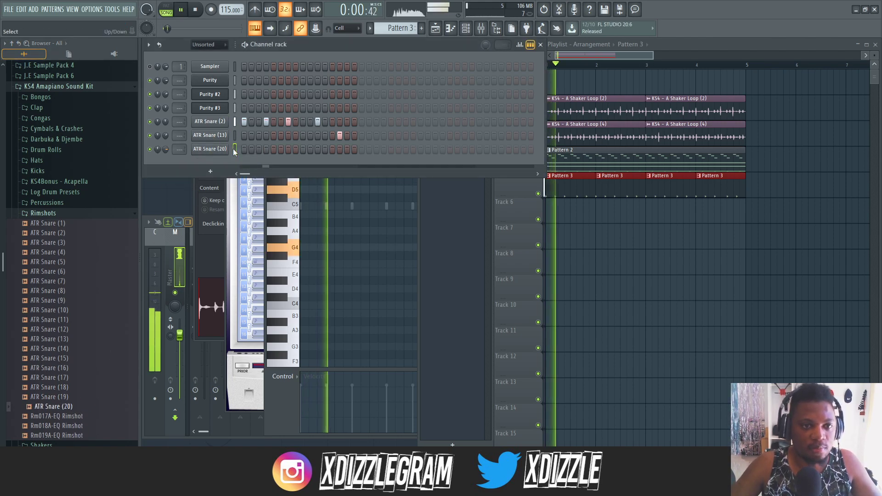
{"action": "left_click", "coordinate": [288, 149]}
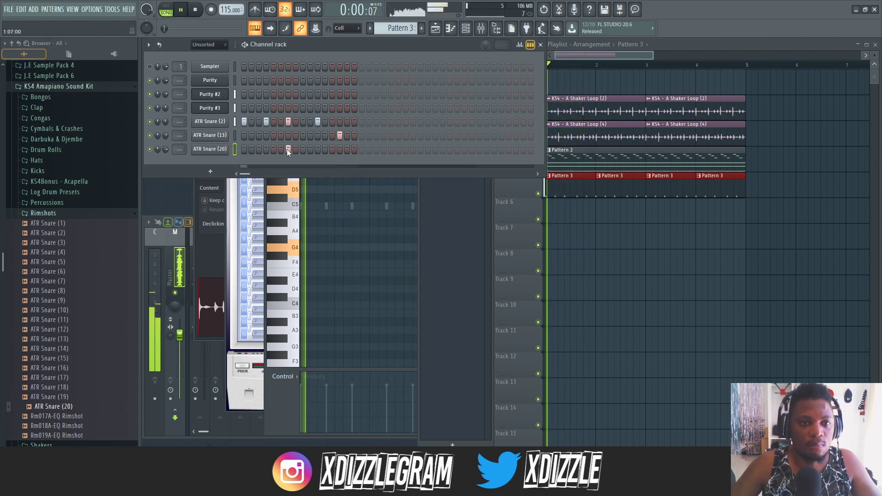
{"action": "left_click", "coordinate": [347, 149]}
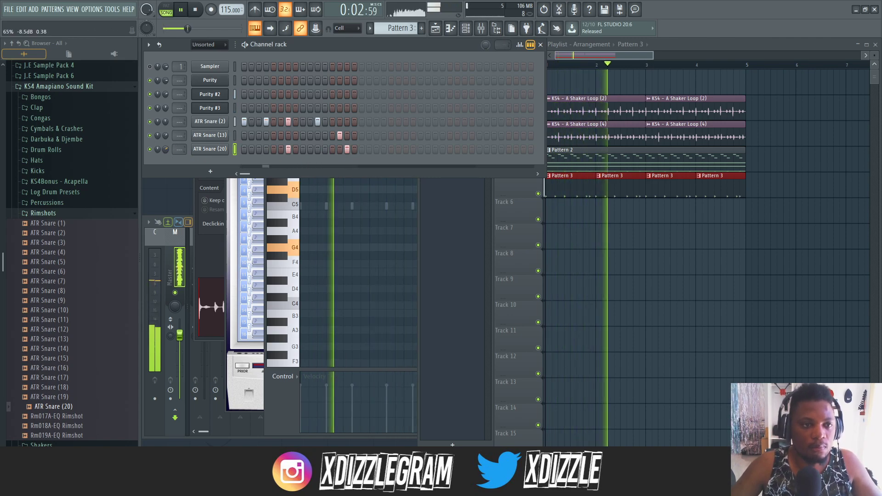
- Load the KS4 - Kick (3) sample from the Kicks folder into the Sampler channel
{"action": "left_click", "coordinate": [43, 213]}
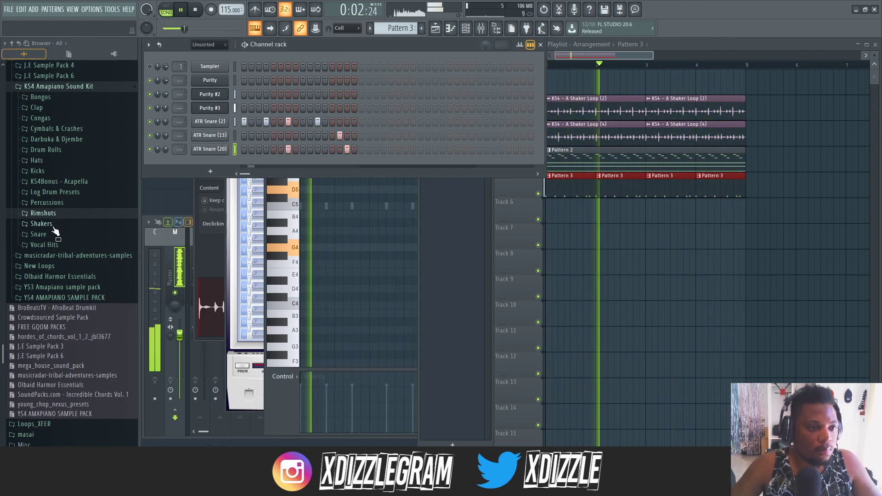
{"action": "left_click", "coordinate": [37, 170]}
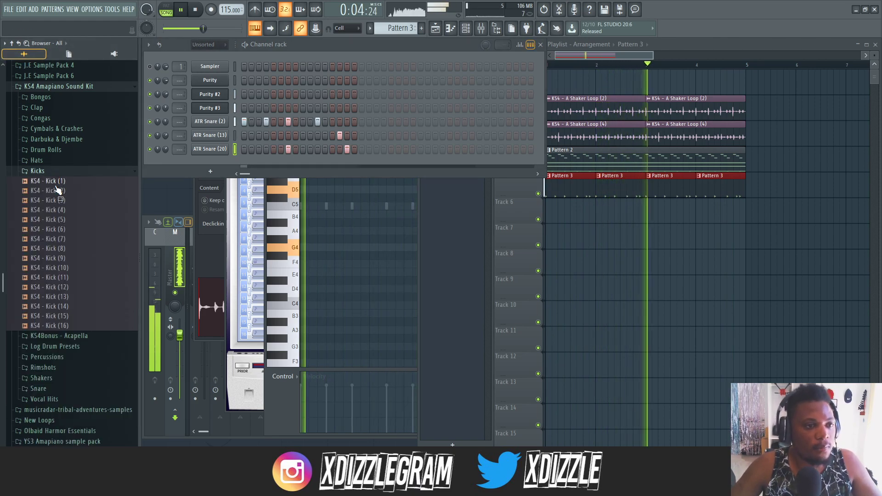
{"action": "key", "text": "space"}
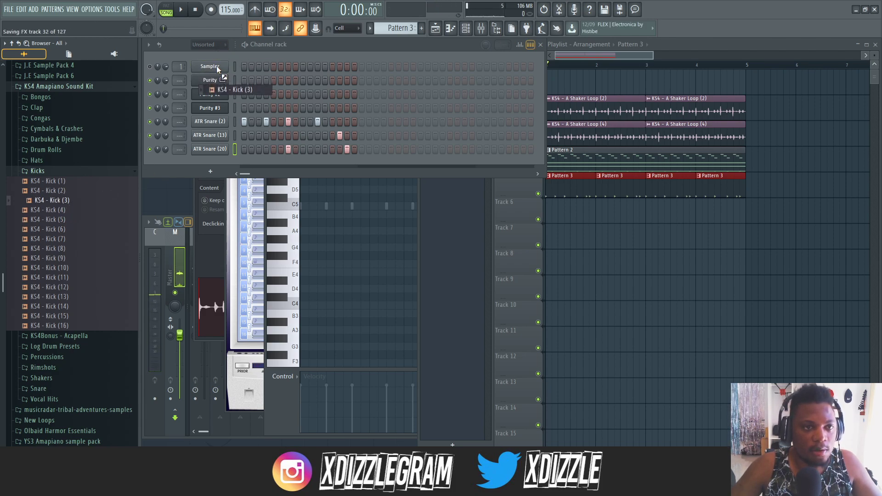
- Create Pattern 4 with the kick filled on every 4 steps and place it four times along Track 1
{"action": "key", "text": "F4"}
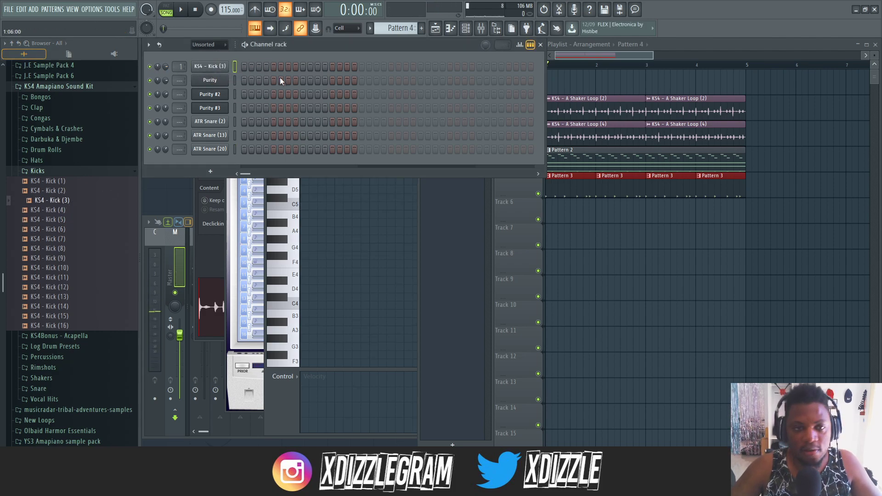
{"action": "right_click", "coordinate": [225, 66]}
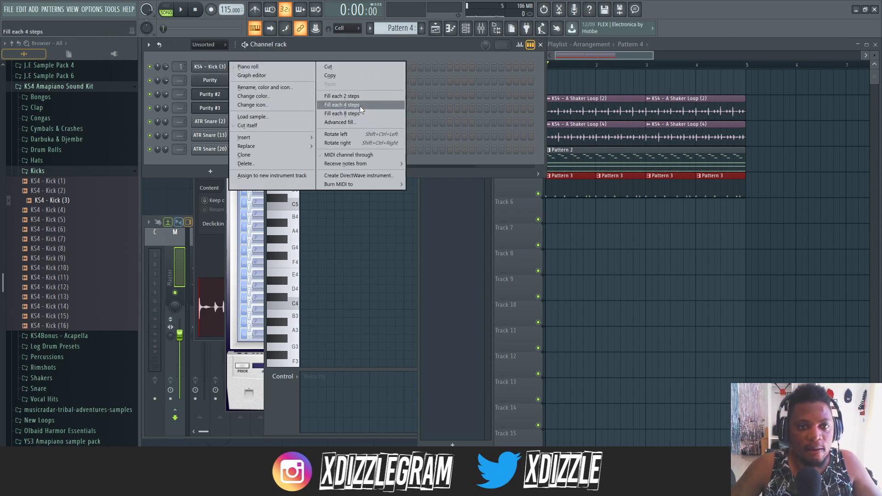
{"action": "left_click", "coordinate": [360, 105]}
{"action": "left_click", "coordinate": [588, 54]}
{"action": "left_click_drag", "start_coordinate": [553, 82], "coordinate": [721, 83]}
{"action": "key", "text": "space"}
- Examine the sampler settings of the KS4 - Kick (3) channel during playback
{"action": "left_click", "coordinate": [209, 68]}
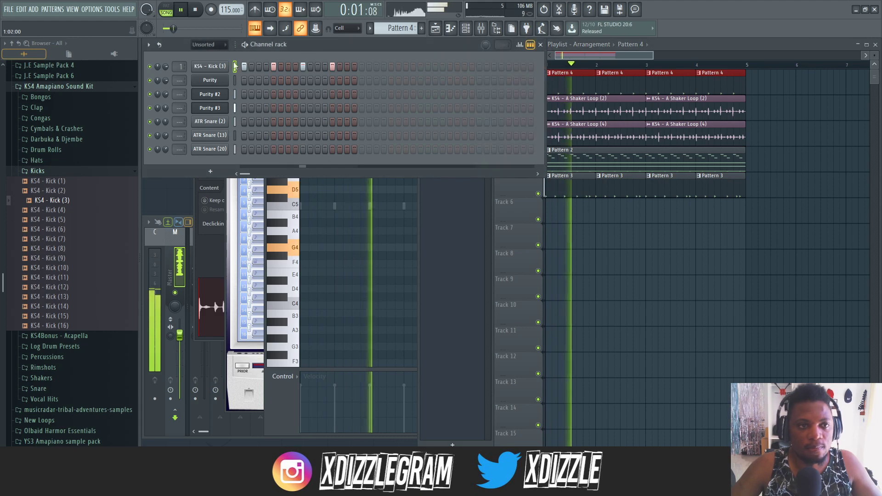
{"action": "left_click", "coordinate": [207, 70]}
{"action": "key", "text": "space"}
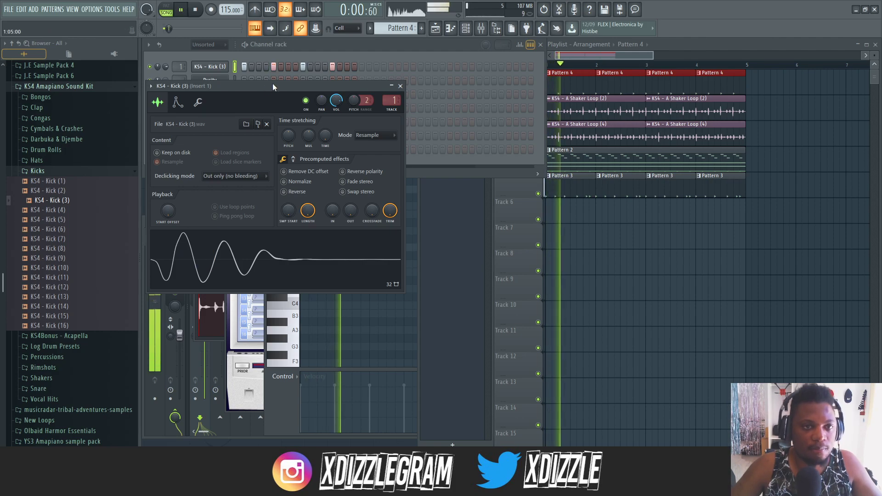
{"action": "left_click", "coordinate": [313, 48]}
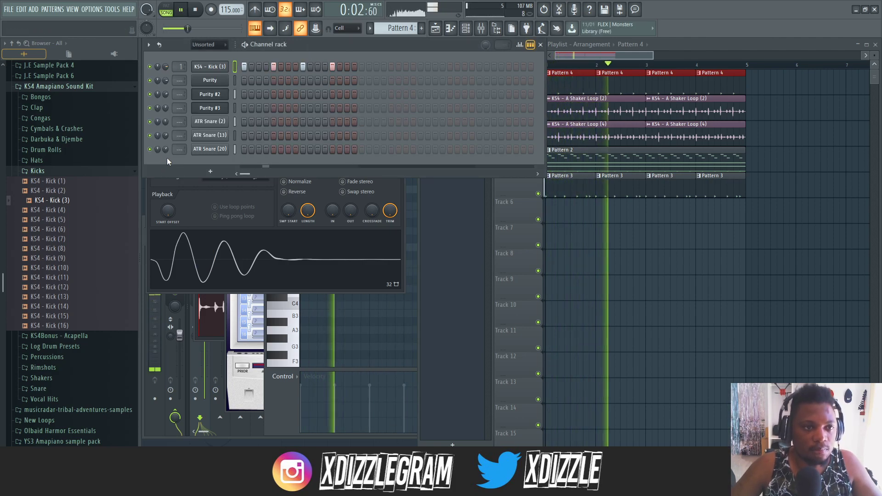
- Open the kit's Congas sample folder and switch the channel rack back to Pattern 3
{"action": "left_click", "coordinate": [37, 118]}
{"action": "left_click", "coordinate": [72, 197]}
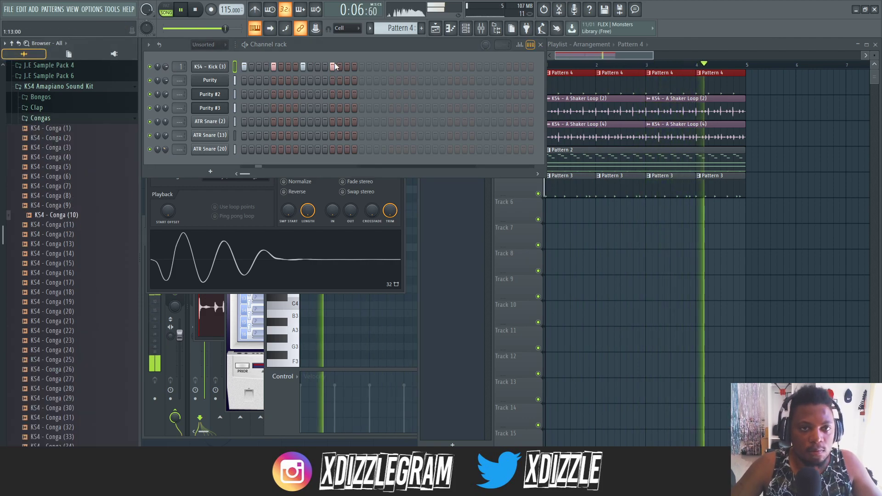
{"action": "double_click", "coordinate": [577, 189]}
{"action": "left_click", "coordinate": [346, 44]}
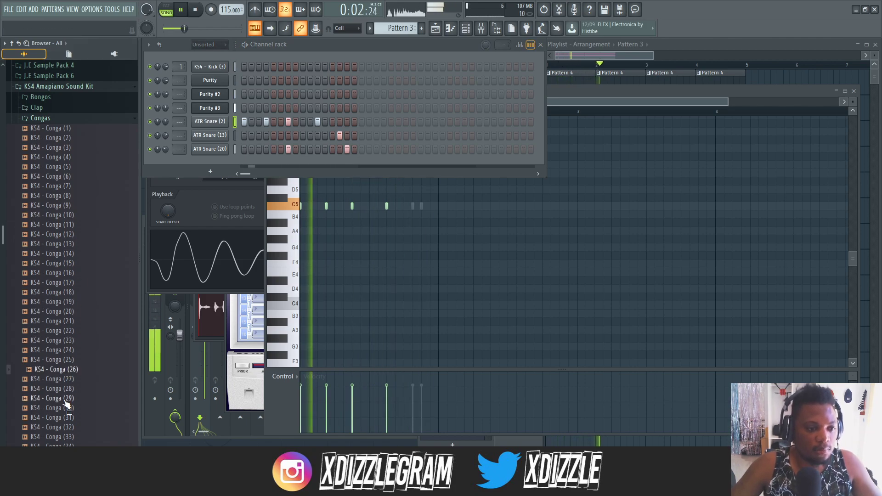
- Audition conga samples and add KS4 - Conga (4) as a new channel below ATR Snare (20)
{"action": "left_click", "coordinate": [55, 224]}
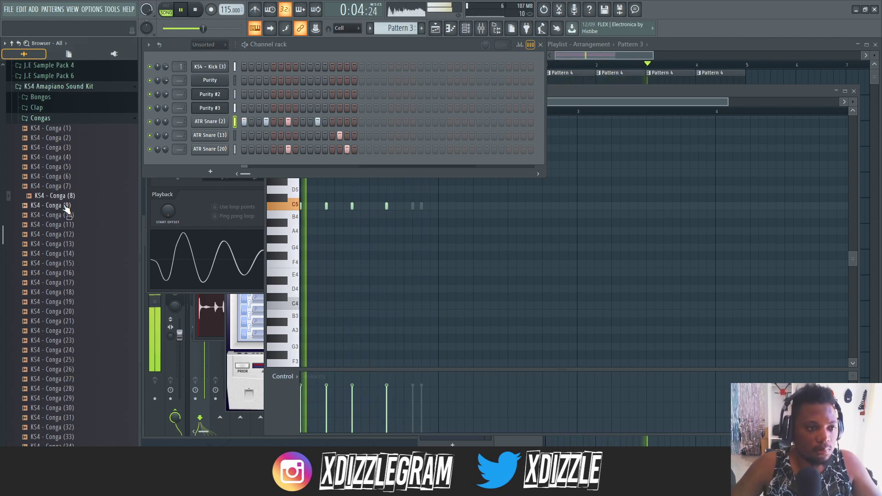
{"action": "left_click", "coordinate": [68, 178]}
{"action": "left_click", "coordinate": [68, 159]}
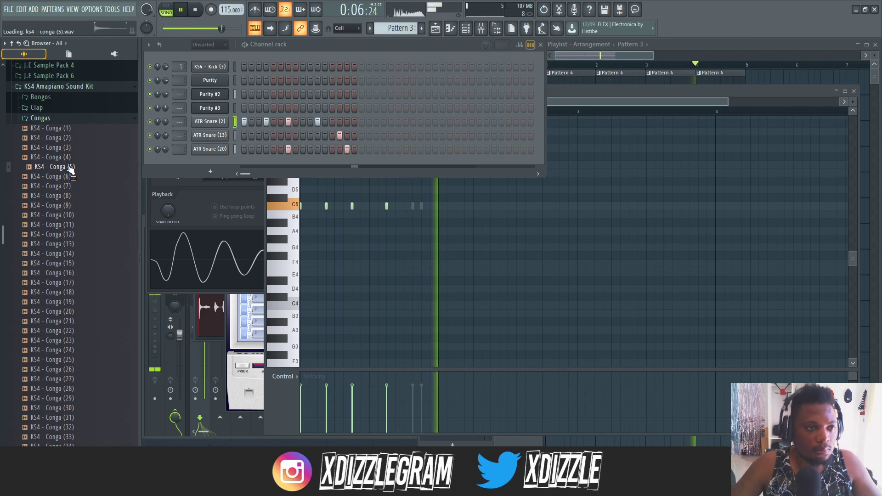
{"action": "left_click_drag", "start_coordinate": [71, 161], "coordinate": [195, 161]}
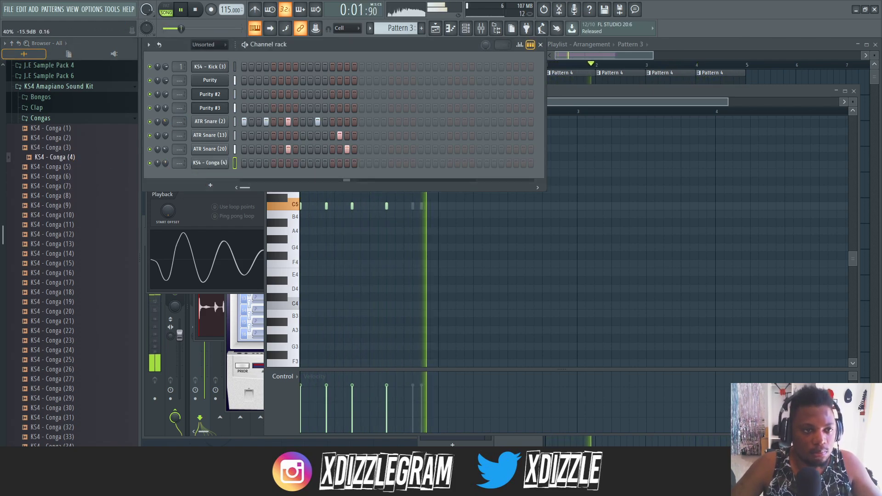
- Place KS4 - Conga (4) hits on steps 5 and 11 of Pattern 3
{"action": "key", "text": "space"}
{"action": "left_click", "coordinate": [280, 163]}
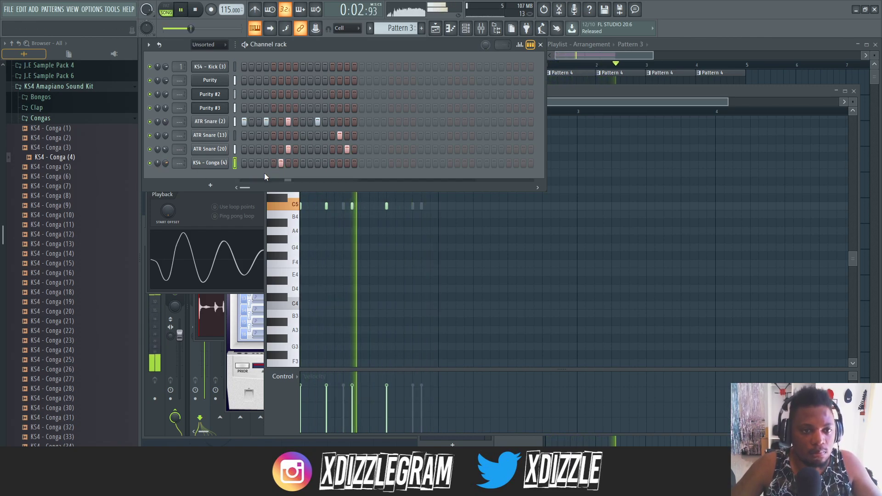
{"action": "left_click", "coordinate": [273, 163]}
{"action": "key", "text": "space"}
{"action": "left_click", "coordinate": [317, 163]}
- Add KS4 - Conga (7) as a channel with a hit on step 11, and move KS4 - Conga (4)'s step 5 hit to step 7
{"action": "left_click_drag", "start_coordinate": [69, 176], "coordinate": [215, 175]}
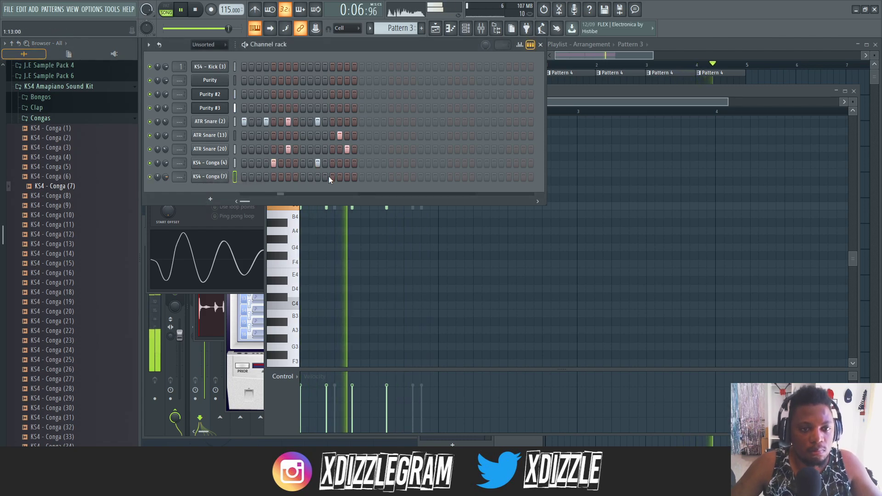
{"action": "left_click", "coordinate": [317, 176]}
{"action": "right_click", "coordinate": [272, 162]}
{"action": "left_click", "coordinate": [287, 164]}
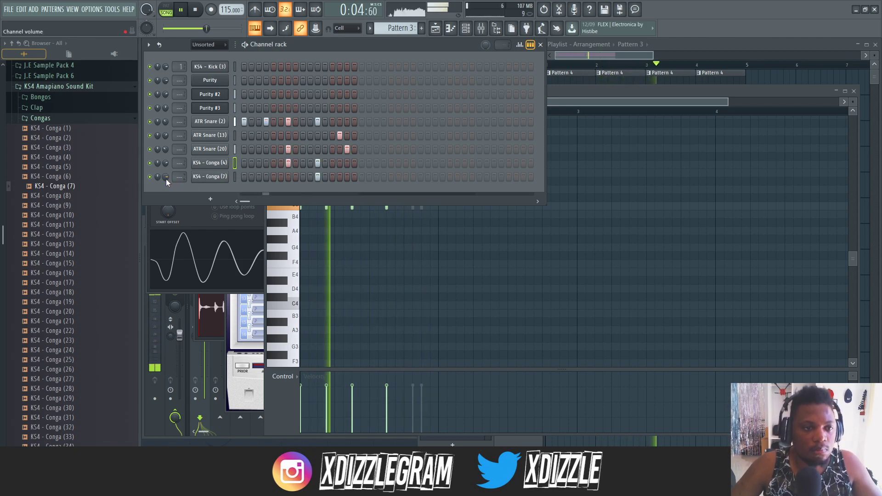
- Audition more conga samples in the kit's Congas folder, up to KS4 - Conga (23)
{"action": "left_click", "coordinate": [67, 208]}
{"action": "left_click", "coordinate": [72, 216]}
{"action": "left_click", "coordinate": [76, 235]}
{"action": "left_click", "coordinate": [74, 293]}
{"action": "left_click", "coordinate": [75, 341]}
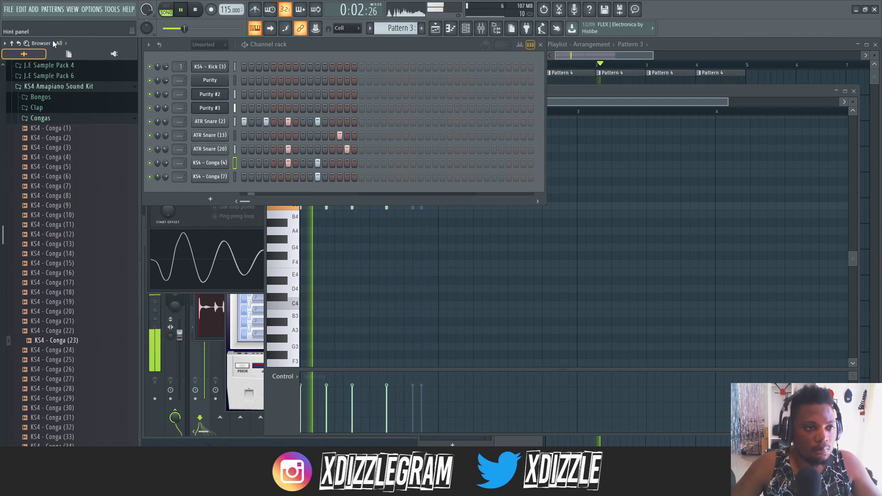
- Audition samples from the kit's Bongos folder and add KS4 - Bongo (19) as a new channel below KS4 - Conga (7)
{"action": "left_click", "coordinate": [55, 118]}
{"action": "left_click", "coordinate": [53, 98]}
{"action": "left_click", "coordinate": [60, 116]}
{"action": "left_click", "coordinate": [59, 134]}
{"action": "left_click", "coordinate": [64, 172]}
{"action": "left_click", "coordinate": [68, 211]}
{"action": "left_click", "coordinate": [71, 230]}
{"action": "left_click", "coordinate": [72, 259]}
{"action": "left_click", "coordinate": [66, 288]}
{"action": "left_click_drag", "start_coordinate": [69, 255], "coordinate": [219, 186]}
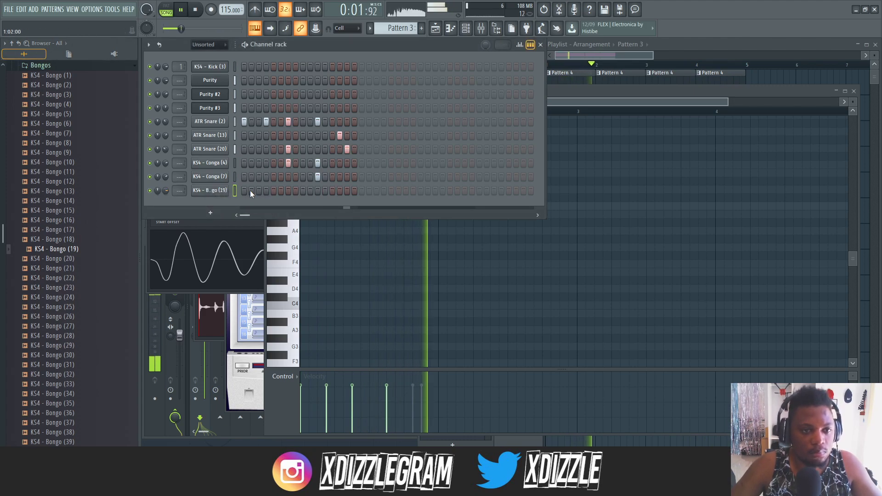
- Place KS4 - Bongo (19) hits on steps 3 and 14 of Pattern 3
{"action": "left_click", "coordinate": [266, 190]}
{"action": "left_click", "coordinate": [265, 190]}
{"action": "left_click", "coordinate": [258, 189]}
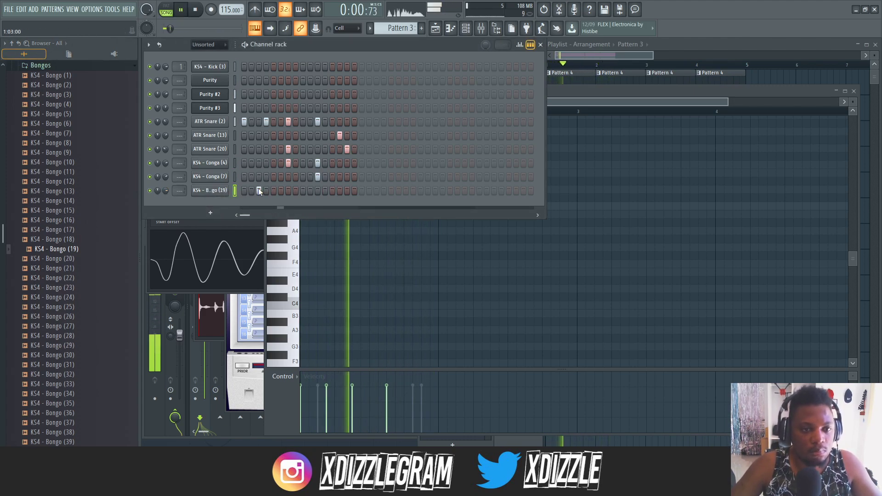
{"action": "left_click", "coordinate": [338, 192]}
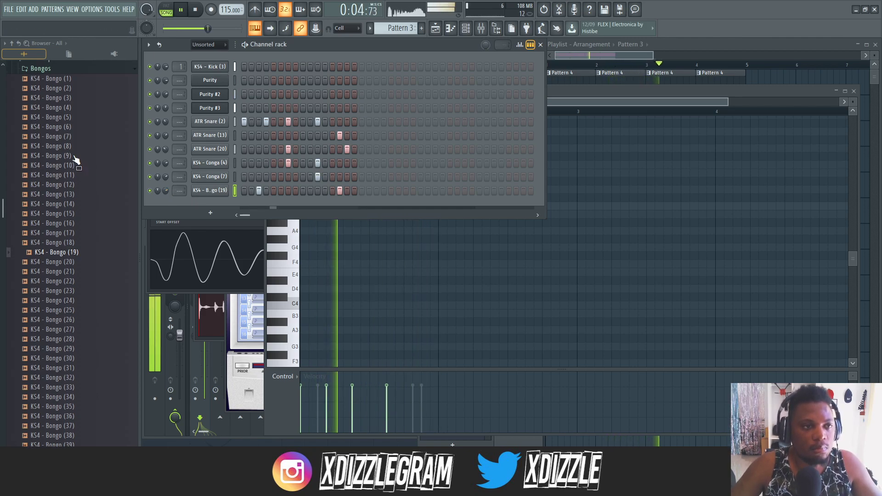
- Collapse the Bongos folder and return to the folder list of the KS4 Amapiano Sound Kit
{"action": "scroll", "coordinate": [68, 206], "scroll_direction": "up", "scroll_amount": 6}
{"action": "left_click", "coordinate": [47, 240]}
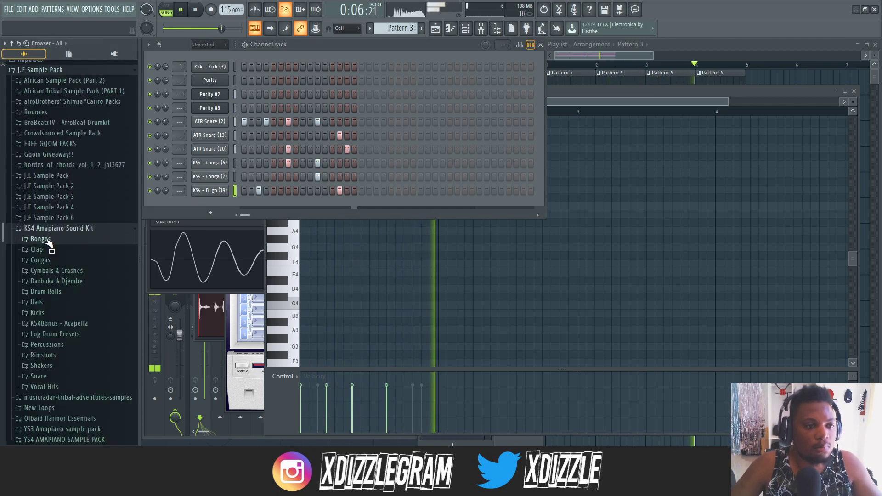
{"action": "left_click", "coordinate": [59, 261]}
{"action": "left_click", "coordinate": [57, 136]}
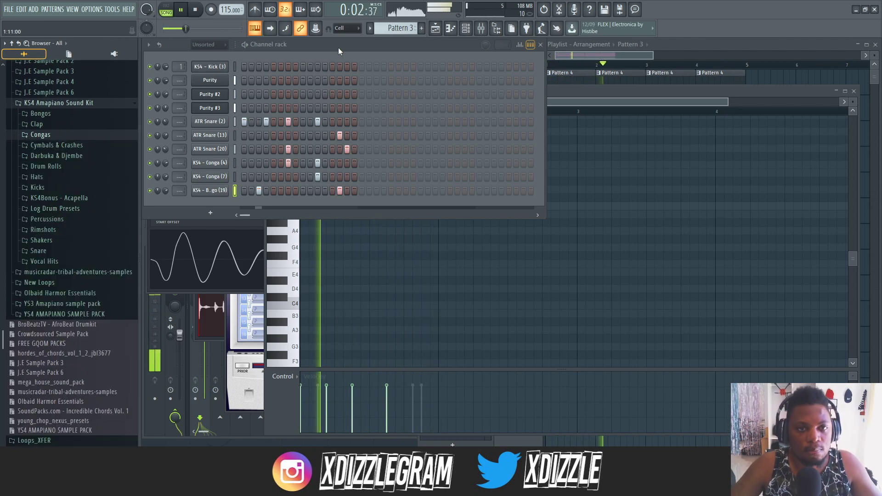
- Switch to Pattern 2, stop playback and open the Purity #3 notes in the piano roll
{"action": "left_click", "coordinate": [687, 50]}
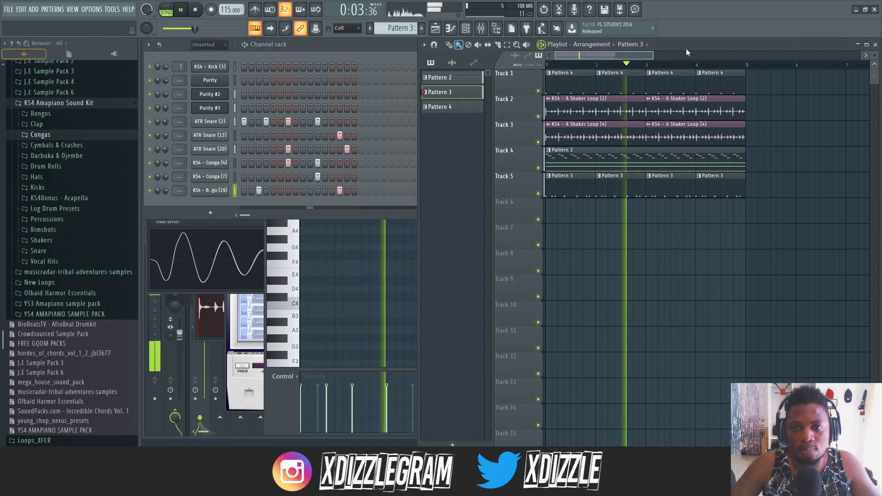
{"action": "double_click", "coordinate": [594, 161]}
{"action": "left_click", "coordinate": [296, 43]}
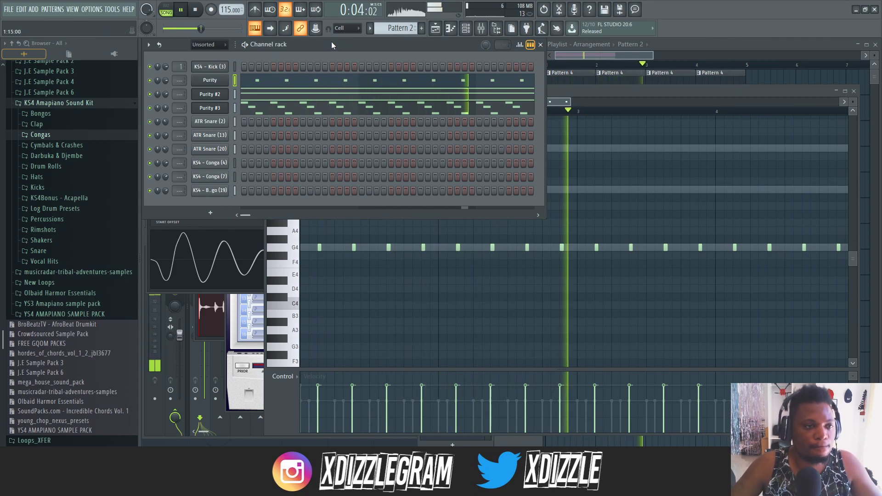
{"action": "key", "text": "space"}
{"action": "left_click", "coordinate": [298, 110]}
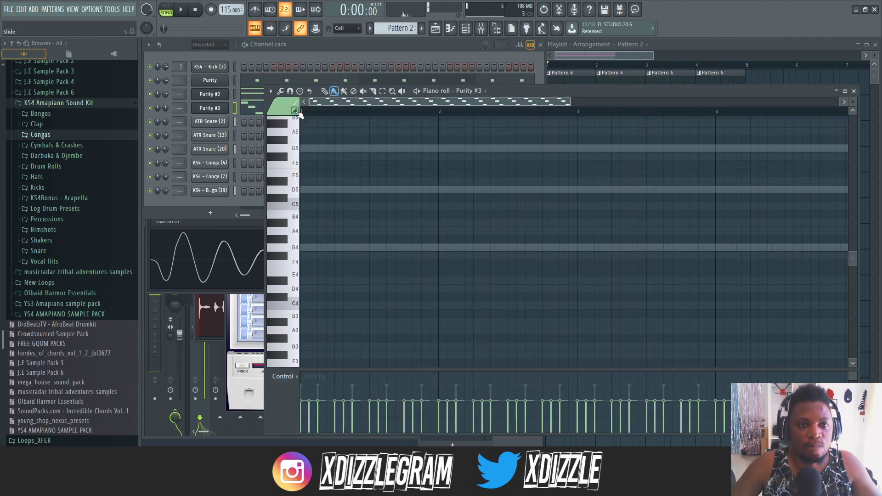
{"action": "left_click", "coordinate": [334, 45]}
{"action": "left_click", "coordinate": [259, 109]}
{"action": "left_click", "coordinate": [259, 108]}
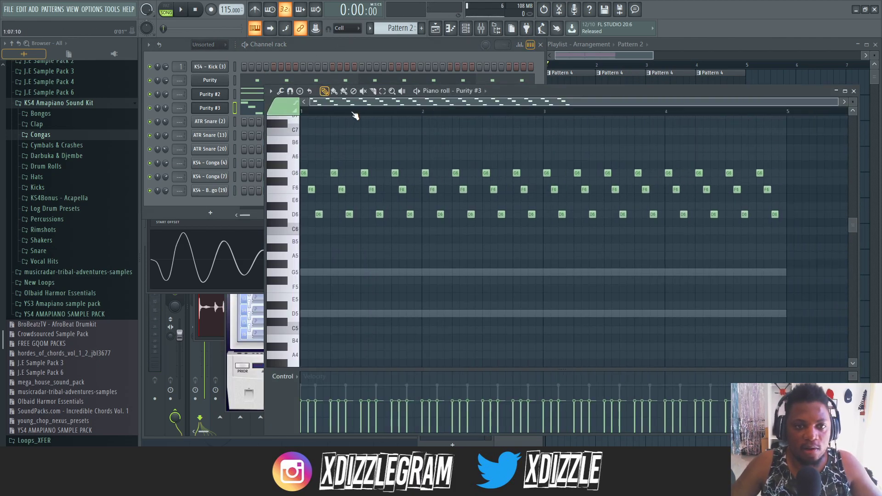
- Delete all Purity #3 notes from bar 2 onward and play back the remaining bar
{"action": "left_click_drag", "start_coordinate": [647, 275], "coordinate": [367, 156]}
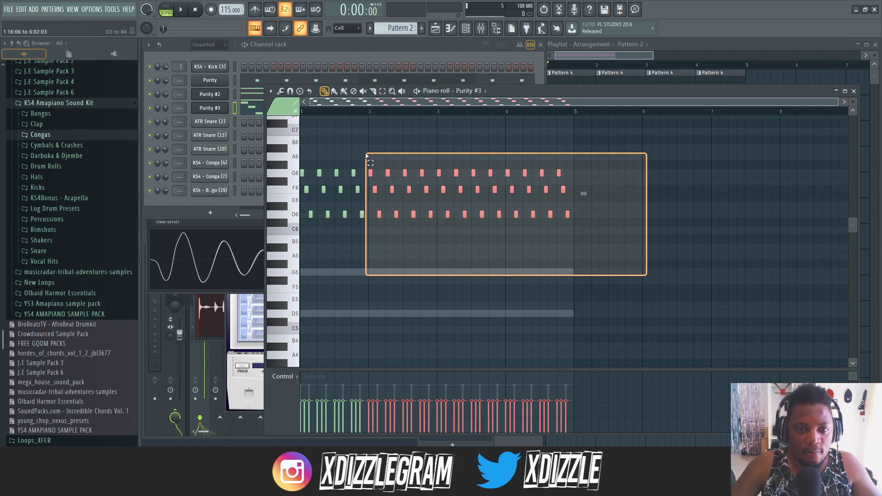
{"action": "key", "text": "Delete"}
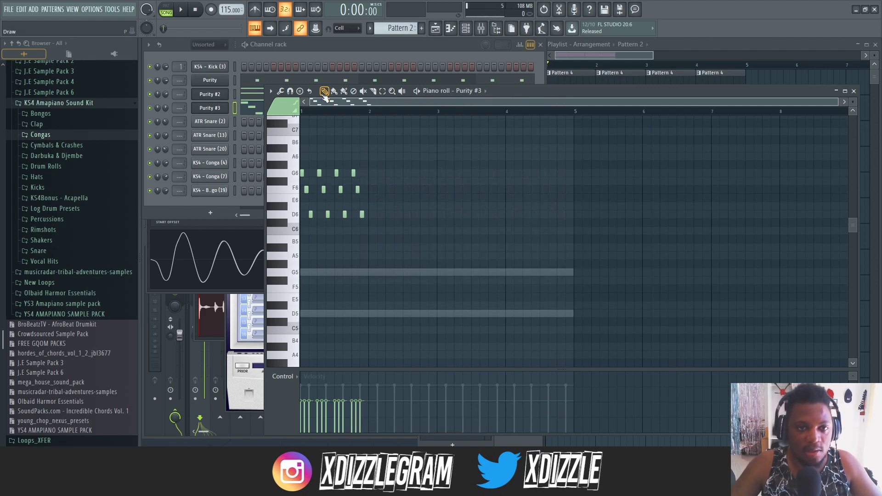
{"action": "scroll", "coordinate": [319, 113], "scroll_direction": "up", "scroll_amount": 2}
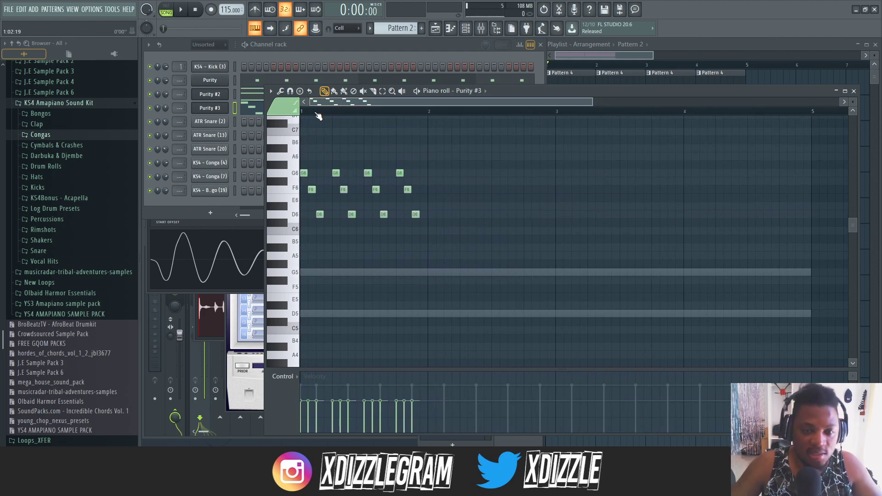
{"action": "scroll", "coordinate": [333, 103], "scroll_direction": "up", "scroll_amount": 2}
{"action": "key", "text": "space"}
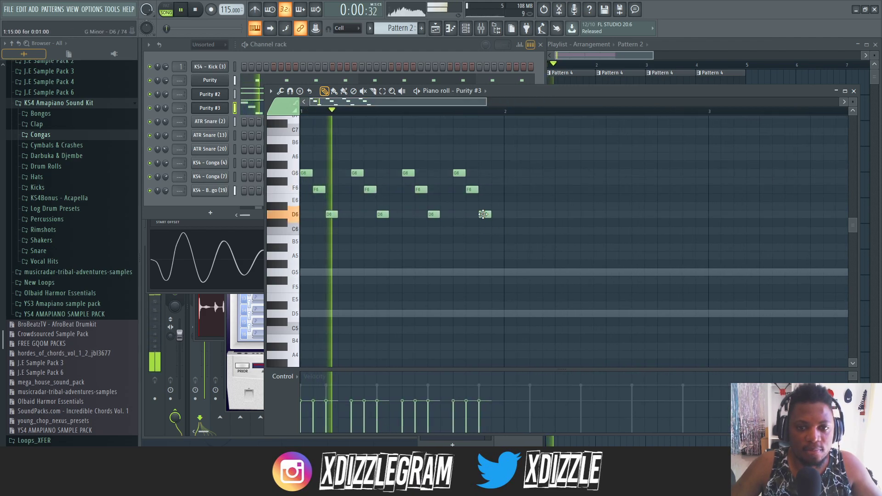
- Shift all remaining Purity #3 notes two steps later and delete the D6 note that falls into bar 2
{"action": "key", "text": "ctrl+a"}
{"action": "left_click_drag", "start_coordinate": [307, 173], "coordinate": [330, 174]}
{"action": "key", "text": "space"}
{"action": "key", "text": "space"}
{"action": "key", "text": "space"}
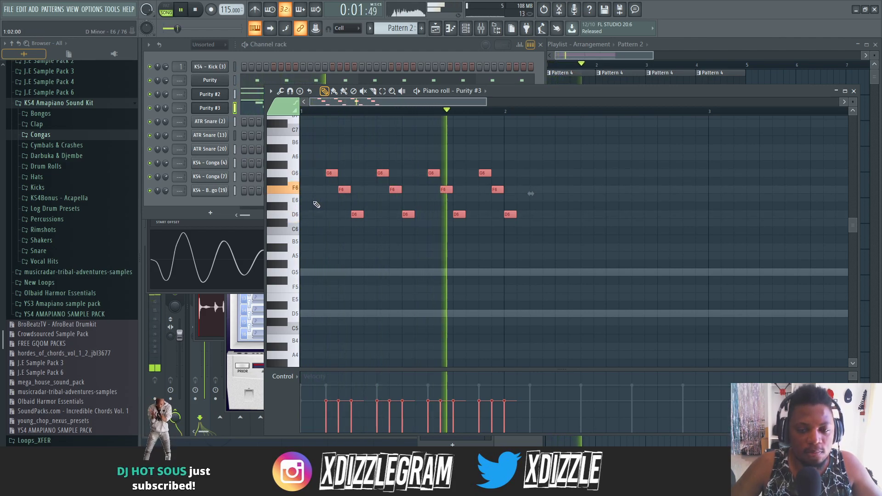
{"action": "key", "text": "space"}
{"action": "right_click", "coordinate": [507, 214]}
{"action": "key", "text": "space"}
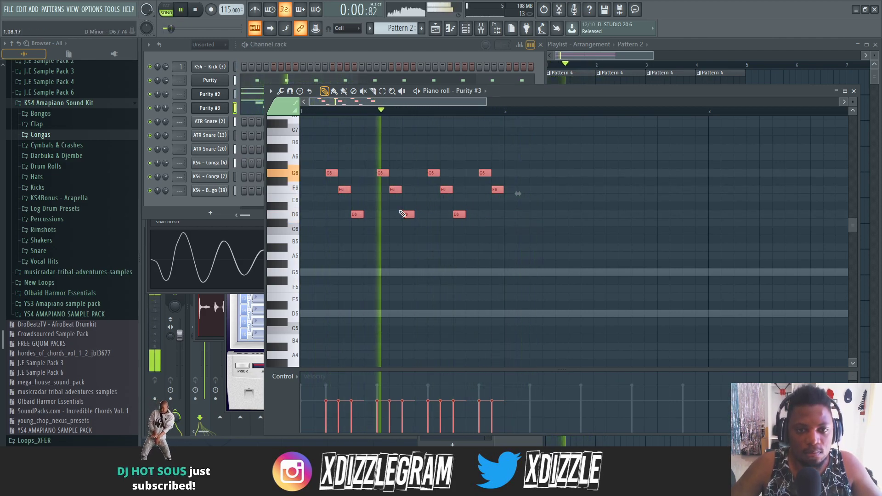
{"action": "key", "text": "space"}
- Replace the second G6 note with A6 and the F6 note after it with G#6
{"action": "key", "text": "space"}
{"action": "key", "text": "space"}
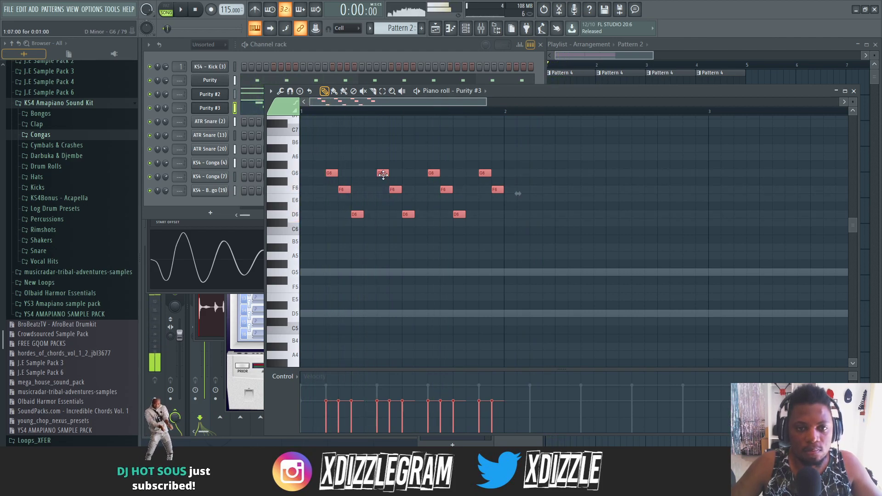
{"action": "left_click", "coordinate": [381, 157]}
{"action": "right_click", "coordinate": [385, 172]}
{"action": "key", "text": "space"}
{"action": "left_click", "coordinate": [383, 158]}
{"action": "key", "text": "space"}
{"action": "right_click", "coordinate": [396, 191]}
{"action": "key", "text": "space"}
{"action": "left_click", "coordinate": [393, 165]}
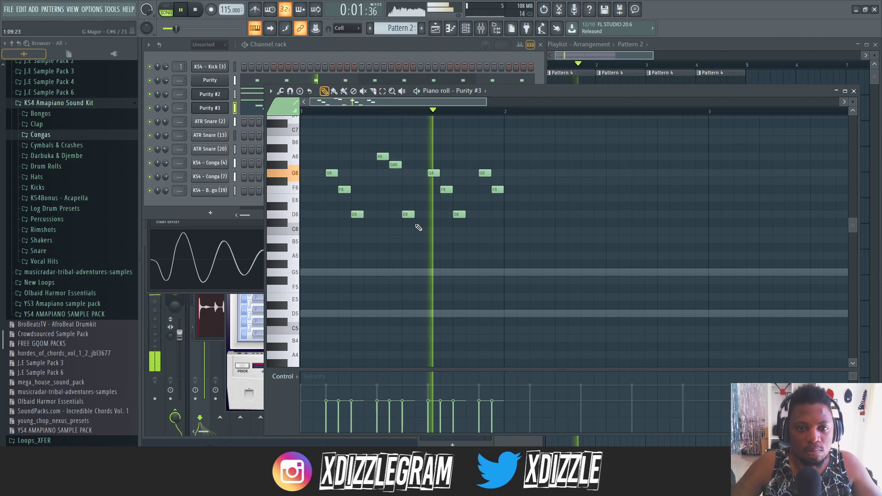
- Replace the G#6 note with G6 and delete all notes that follow it in the bar
{"action": "right_click", "coordinate": [395, 164]}
{"action": "key", "text": "space"}
{"action": "left_click", "coordinate": [394, 173]}
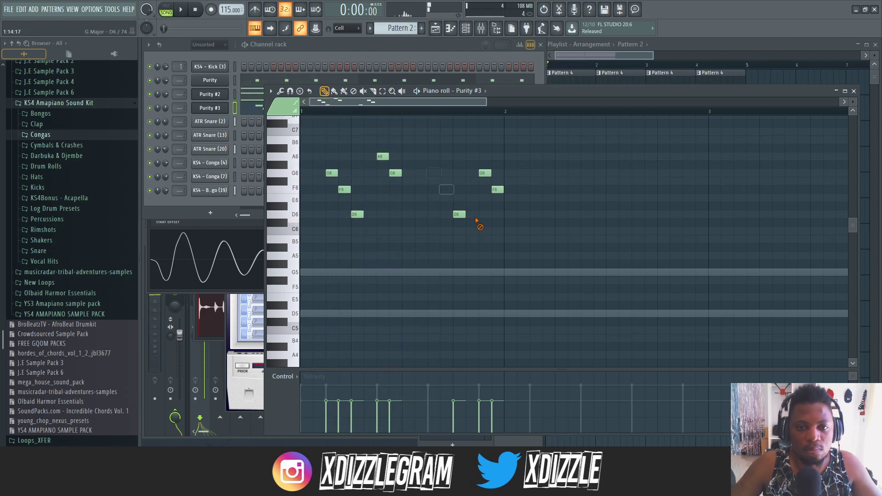
{"action": "right_click", "coordinate": [481, 172]}
{"action": "right_click", "coordinate": [496, 189]}
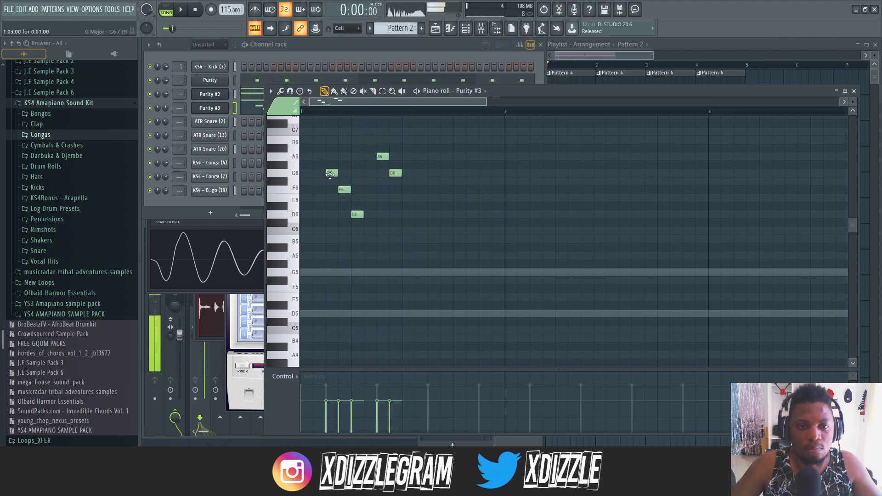
- Replace the last G6 note with A6 notes on steps 8 and 9, and add a G6 note on step 11
{"action": "right_click", "coordinate": [396, 173]}
{"action": "left_click", "coordinate": [395, 157]}
{"action": "left_click", "coordinate": [404, 157]}
{"action": "left_click", "coordinate": [420, 181]}
{"action": "left_click", "coordinate": [433, 174]}
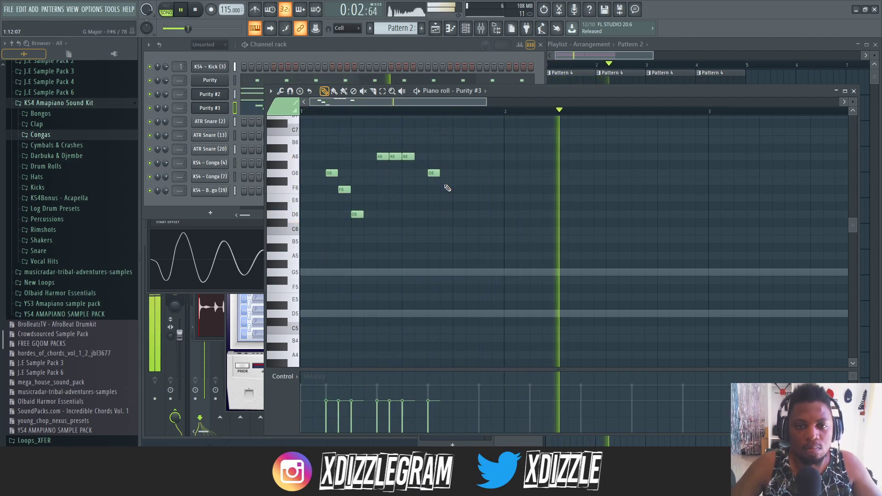
- Add a closing G6 note on step 14 of the Purity #3 melody and stop playback
{"action": "left_click", "coordinate": [469, 198]}
{"action": "left_click_drag", "start_coordinate": [470, 197], "coordinate": [472, 173]}
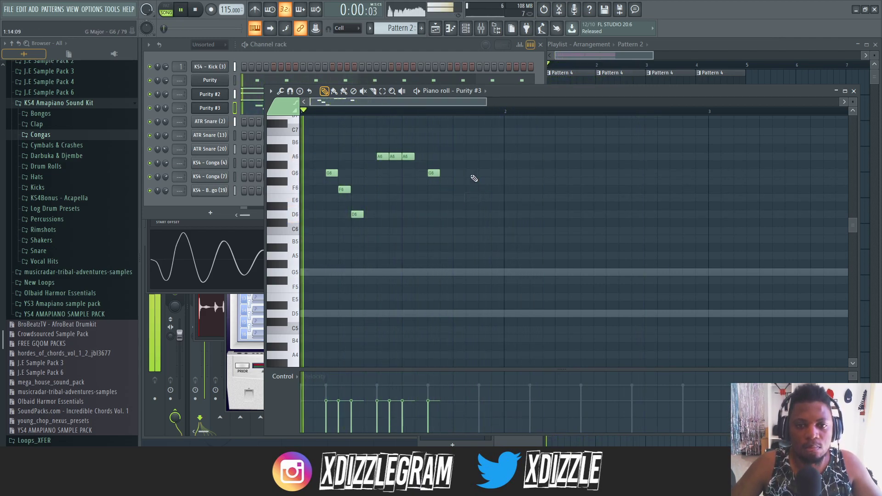
{"action": "left_click", "coordinate": [484, 198]}
{"action": "right_click", "coordinate": [484, 198]}
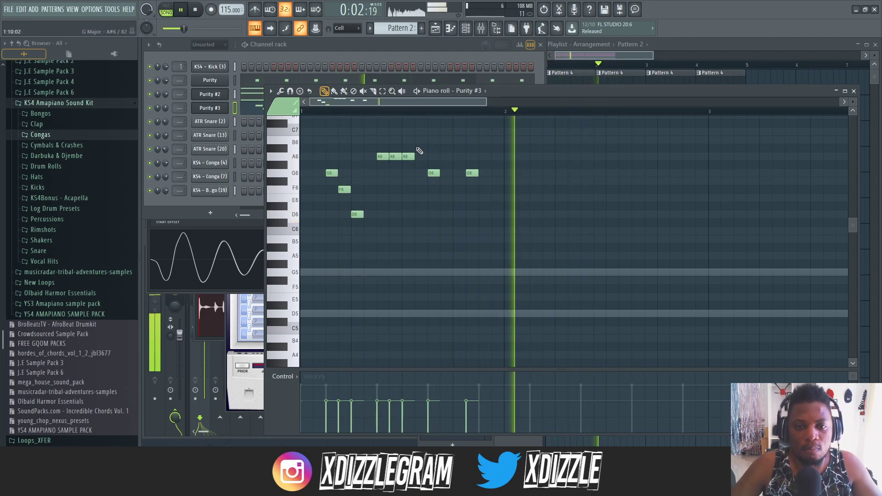
{"action": "key", "text": "space"}
- Cut the Purity #3 melody from Pattern 2 and paste it into the empty Pattern 5
{"action": "key", "text": "F5"}
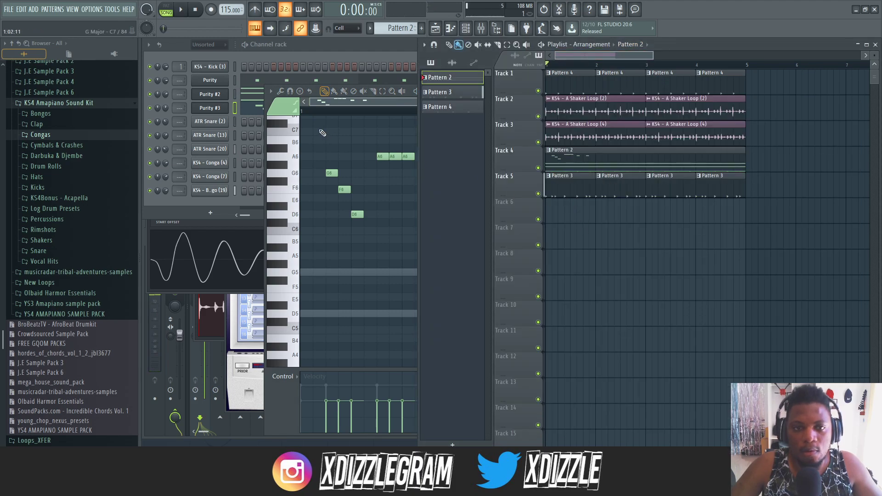
{"action": "left_click", "coordinate": [292, 49]}
{"action": "left_click", "coordinate": [227, 107]}
{"action": "double_click", "coordinate": [235, 108]}
{"action": "key", "text": "ctrl+x"}
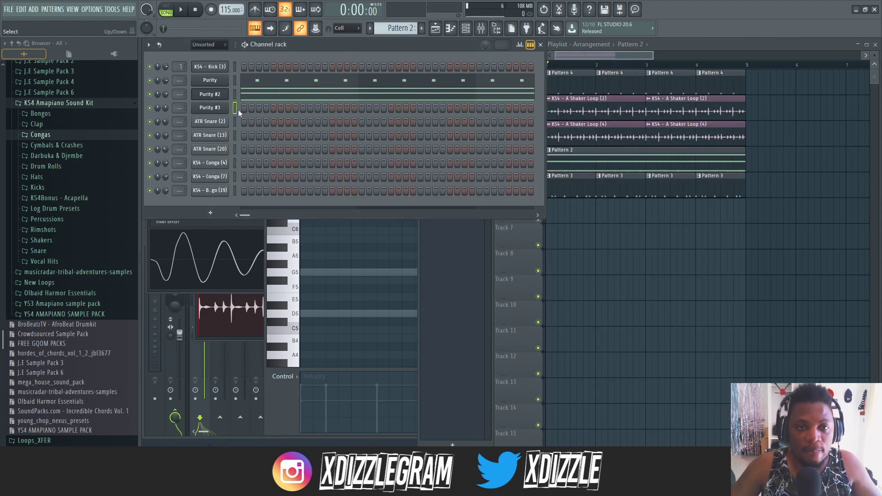
{"action": "key", "text": "KP_Add"}
{"action": "key", "text": "KP_Add"}
{"action": "key", "text": "KP_Add"}
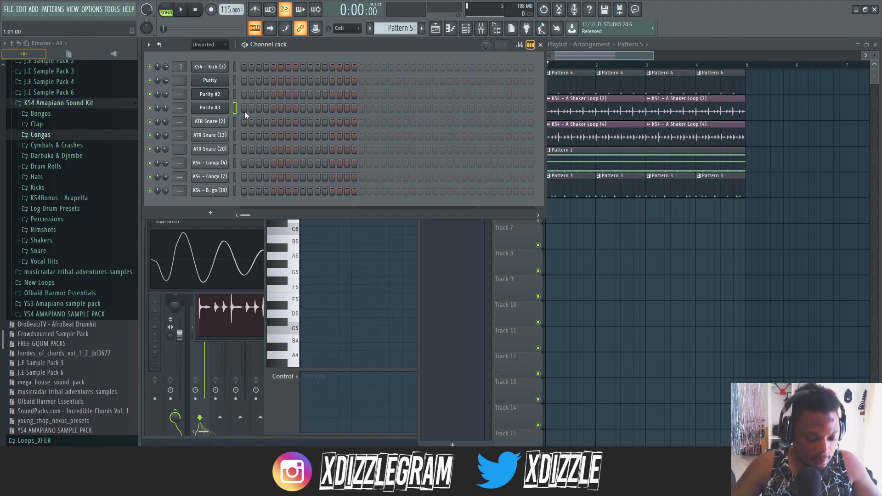
{"action": "key", "text": "ctrl+v"}
- Place Pattern 5 on Track 6 of the playlist, start playback and open its Purity #3 notes
{"action": "left_click", "coordinate": [673, 60]}
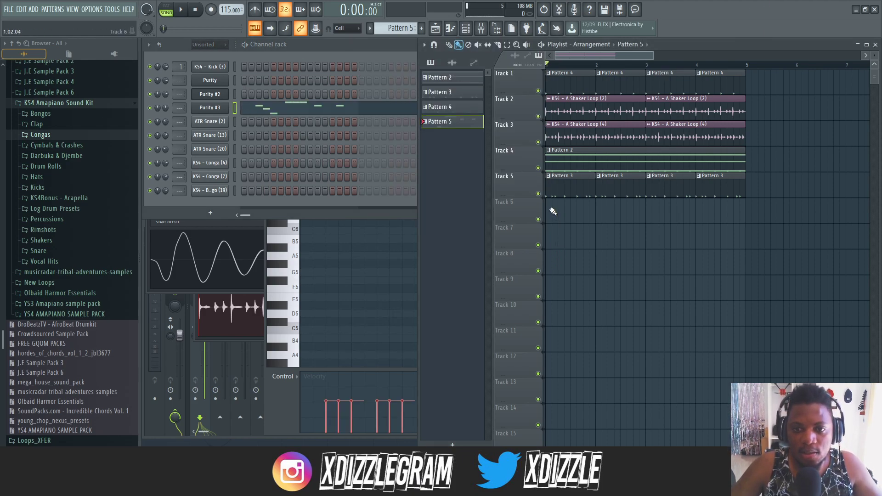
{"action": "key", "text": "space"}
{"action": "double_click", "coordinate": [727, 208]}
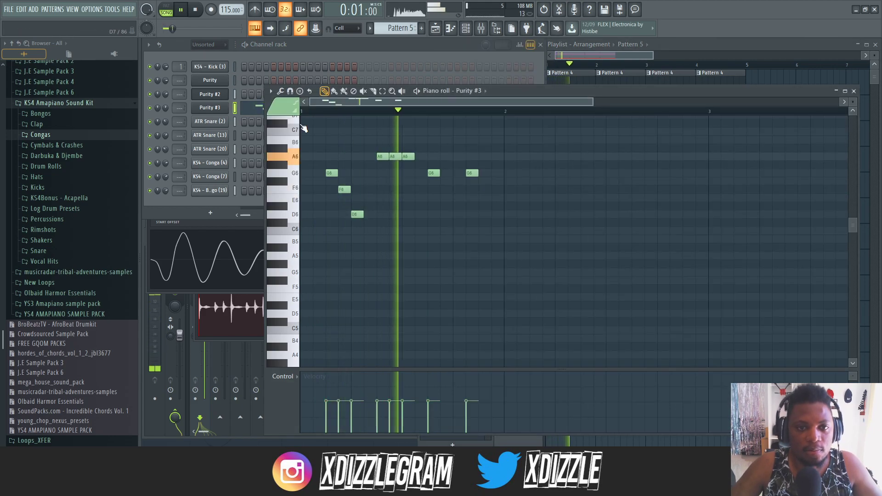
{"action": "scroll", "coordinate": [379, 146], "scroll_direction": "up", "scroll_amount": 1}
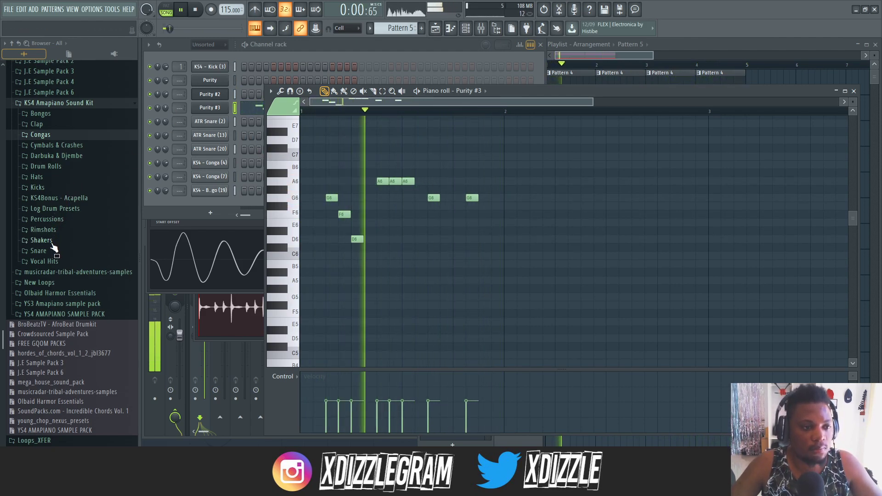
- Open the kit's Vocal Hits folder and audition KS4 - Vox Hit (3)
{"action": "left_click", "coordinate": [46, 260]}
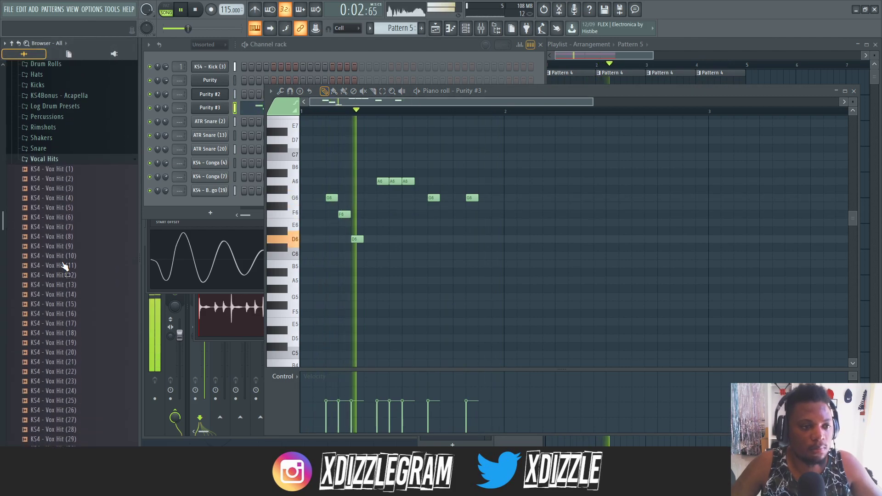
{"action": "scroll", "coordinate": [64, 229], "scroll_direction": "down", "scroll_amount": 3}
{"action": "left_click", "coordinate": [71, 163]}
{"action": "left_click", "coordinate": [380, 47]}
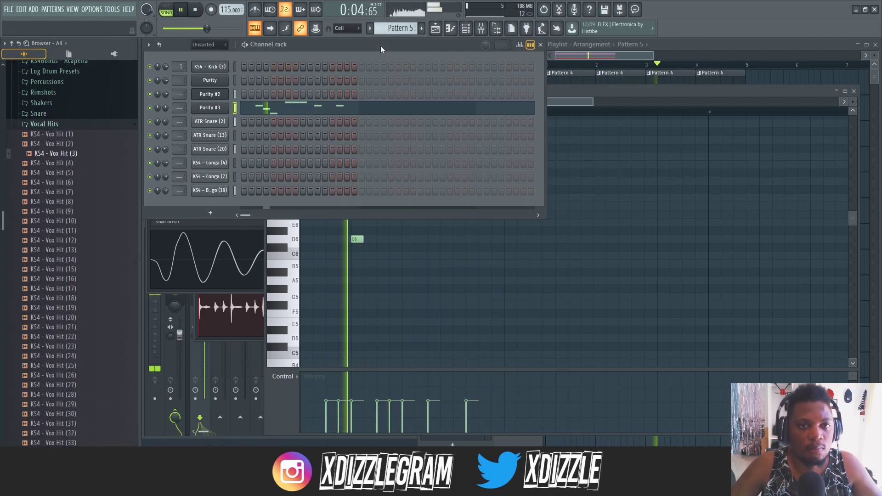
- Open Pattern 4 from the playlist and bring up its channel rack steps
{"action": "left_click", "coordinate": [694, 44]}
{"action": "double_click", "coordinate": [573, 80]}
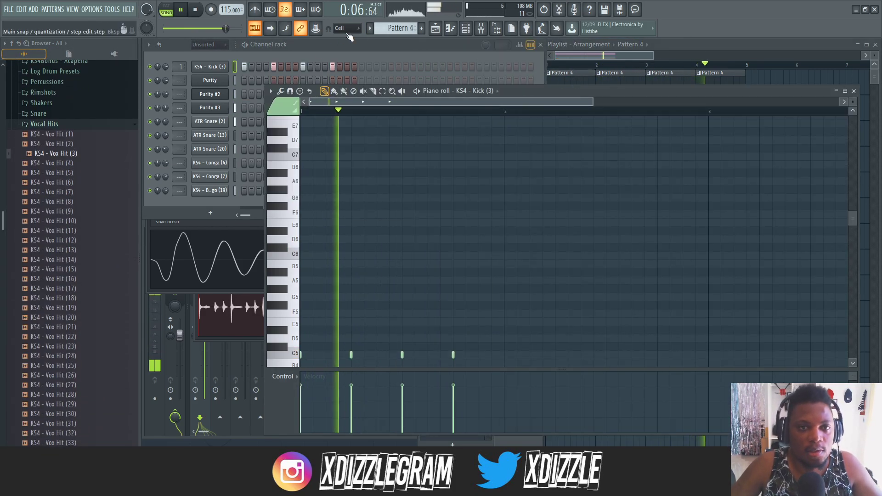
{"action": "left_click", "coordinate": [382, 46]}
- Audition several samples in the Vocal Hits folder and add KS4 - Vox Hit (14) as a new channel
{"action": "left_click", "coordinate": [82, 193]}
{"action": "left_click", "coordinate": [79, 183]}
{"action": "left_click", "coordinate": [75, 144]}
{"action": "left_click", "coordinate": [75, 134]}
{"action": "left_click", "coordinate": [74, 231]}
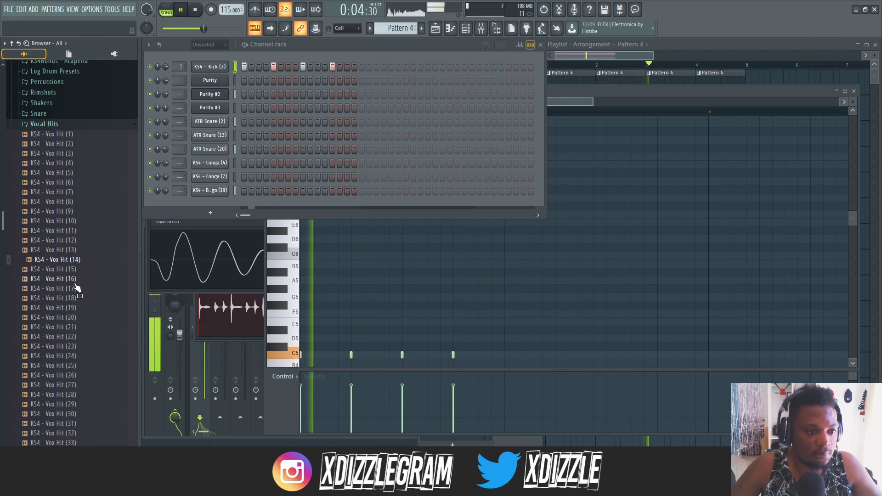
{"action": "left_click_drag", "start_coordinate": [76, 259], "coordinate": [189, 203]}
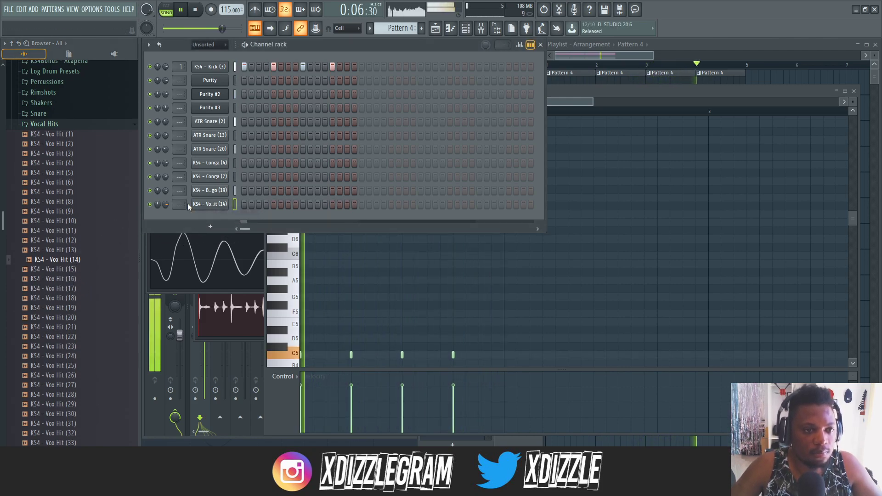
- Place KS4 - Vox Hit (14) hits on steps 3 and 11 of Pattern 4 and collapse the Vocal Hits folder
{"action": "left_click", "coordinate": [259, 204]}
{"action": "left_click", "coordinate": [288, 204]}
{"action": "left_click", "coordinate": [317, 205]}
{"action": "left_click", "coordinate": [288, 204]}
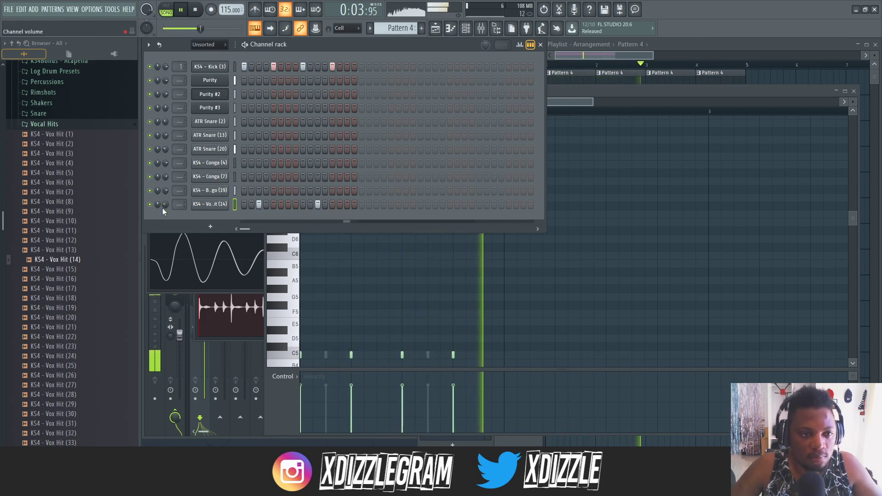
{"action": "left_click", "coordinate": [49, 126]}
- Open Pattern 5 from the playlist, stop playback and add a Nexus channel
{"action": "key", "text": "F5"}
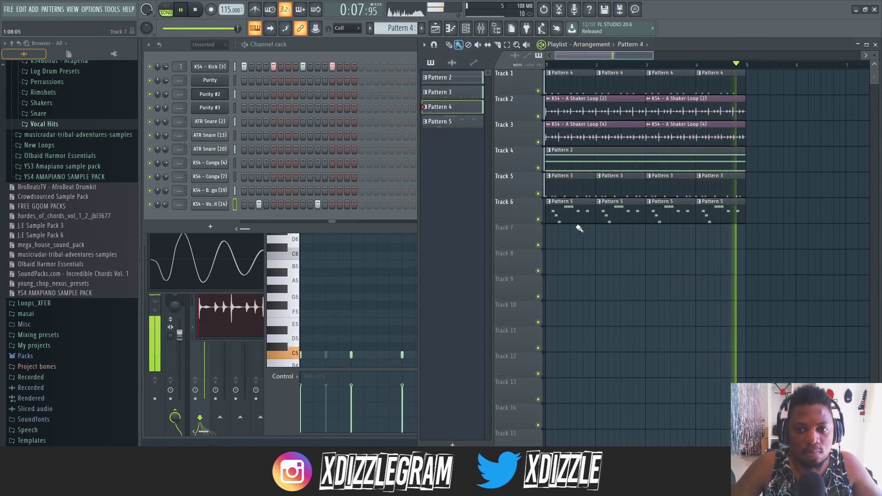
{"action": "double_click", "coordinate": [586, 211]}
{"action": "left_click", "coordinate": [359, 52]}
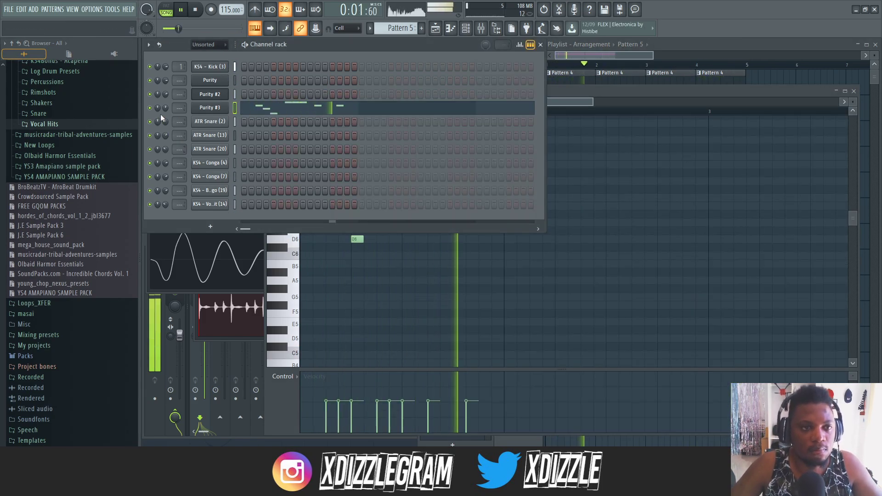
{"action": "scroll", "coordinate": [53, 139], "scroll_direction": "up", "scroll_amount": 4}
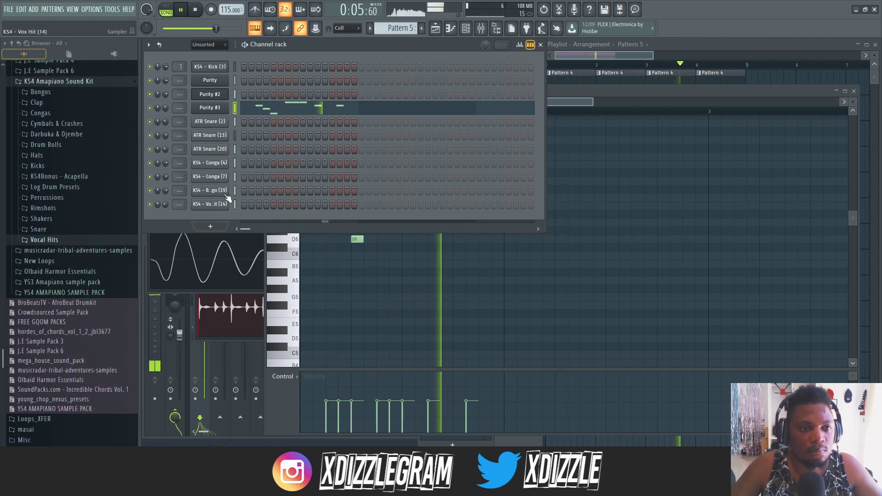
{"action": "key", "text": "space"}
{"action": "left_click", "coordinate": [211, 226]}
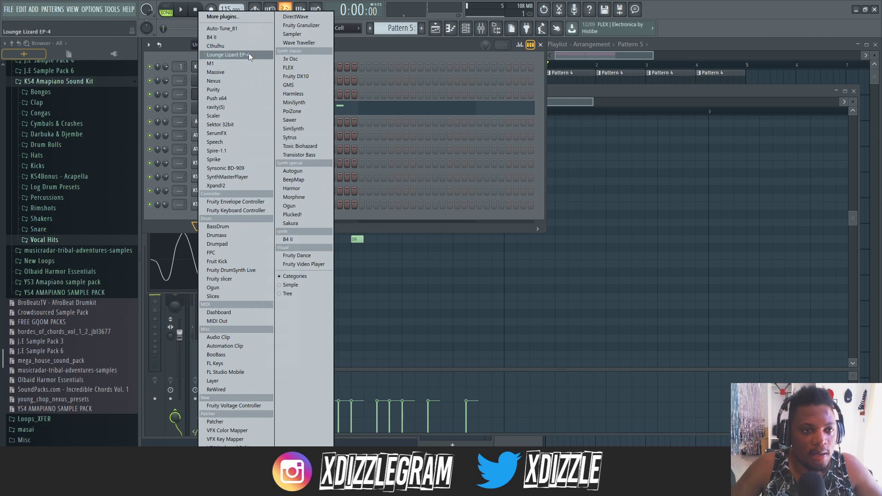
{"action": "left_click", "coordinate": [245, 80]}
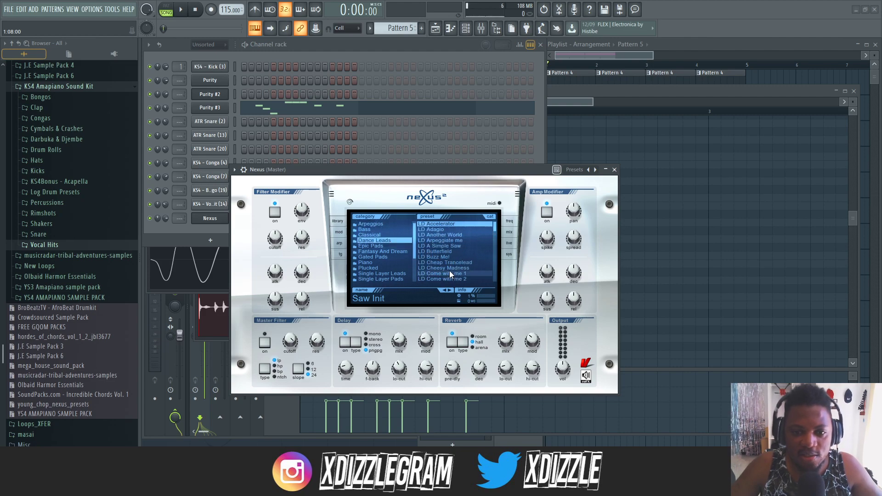
- Audition Nexus presets from the Dance Leads and Classical categories and load CL Tapestrings
{"action": "scroll", "coordinate": [494, 225], "scroll_direction": "down", "scroll_amount": 5}
{"action": "left_click", "coordinate": [436, 229]}
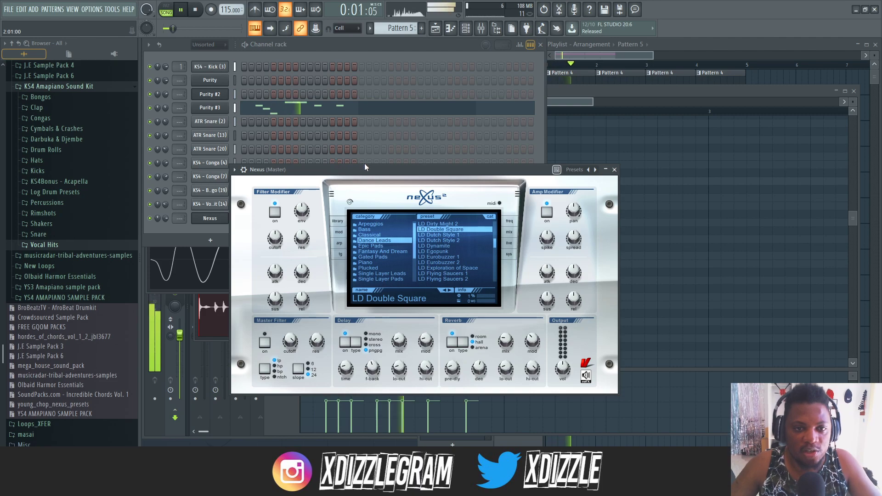
{"action": "left_click_drag", "start_coordinate": [386, 170], "coordinate": [393, 169]}
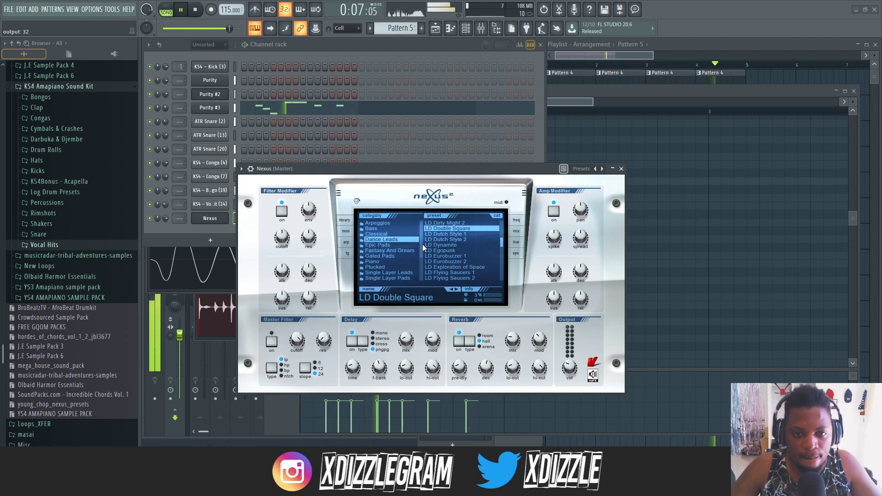
{"action": "left_click", "coordinate": [386, 233]}
{"action": "left_click", "coordinate": [461, 262]}
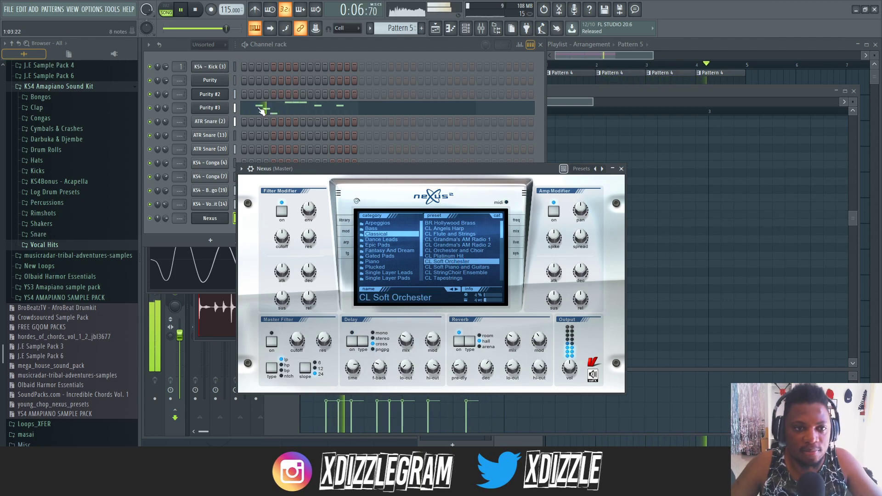
{"action": "left_click", "coordinate": [345, 41]}
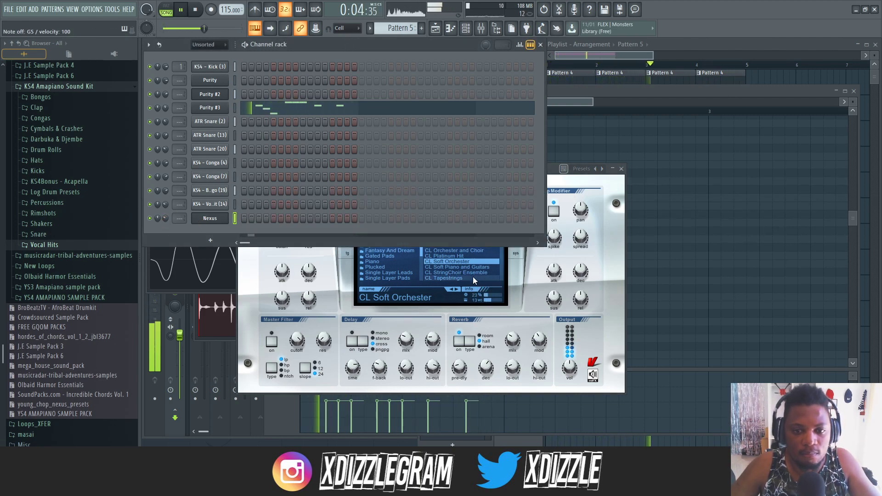
{"action": "scroll", "coordinate": [493, 268], "scroll_direction": "down", "scroll_amount": 5}
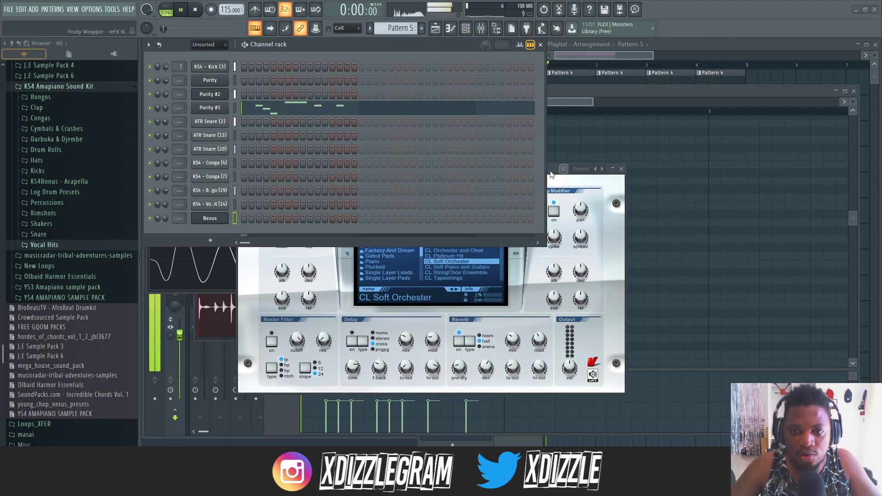
{"action": "left_click", "coordinate": [624, 208]}
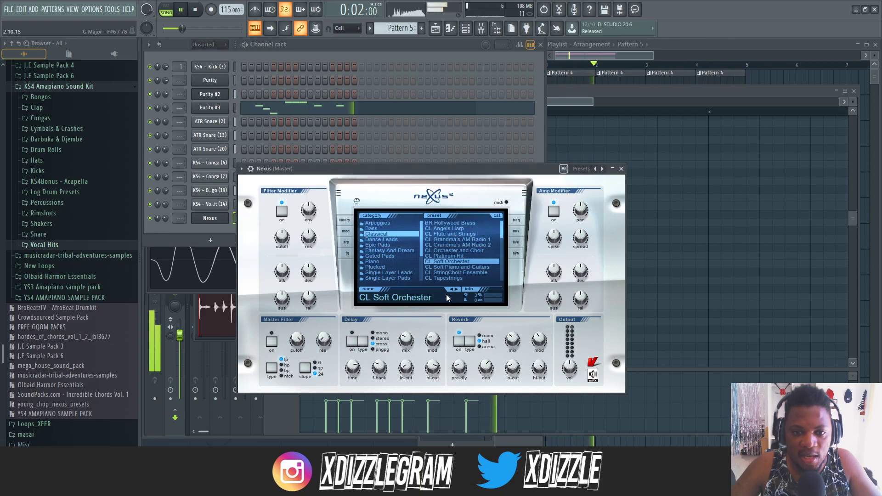
{"action": "left_click", "coordinate": [453, 278]}
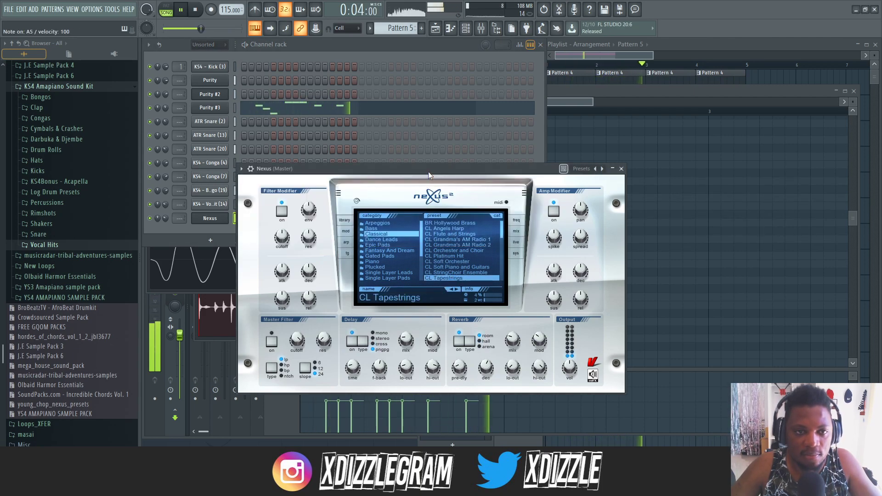
- Lower the Nexus channel's volume while the beat plays
{"action": "left_click_drag", "start_coordinate": [169, 217], "coordinate": [170, 230]}
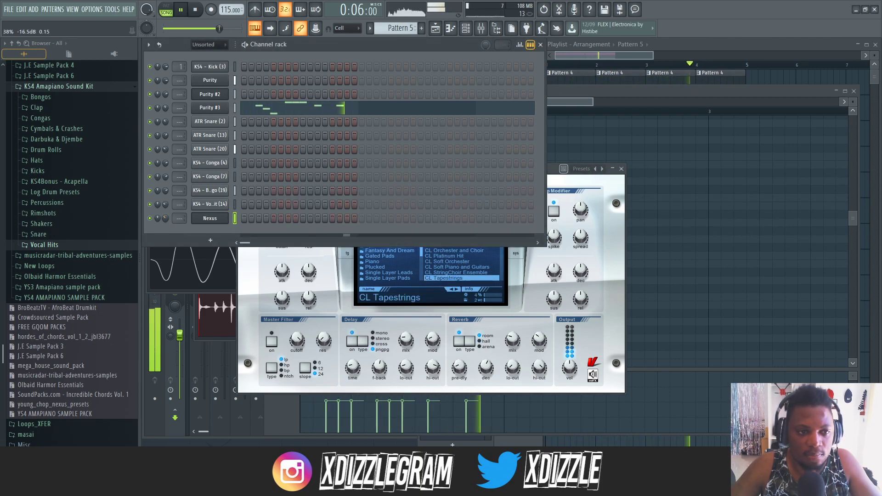
{"action": "left_click", "coordinate": [626, 250]}
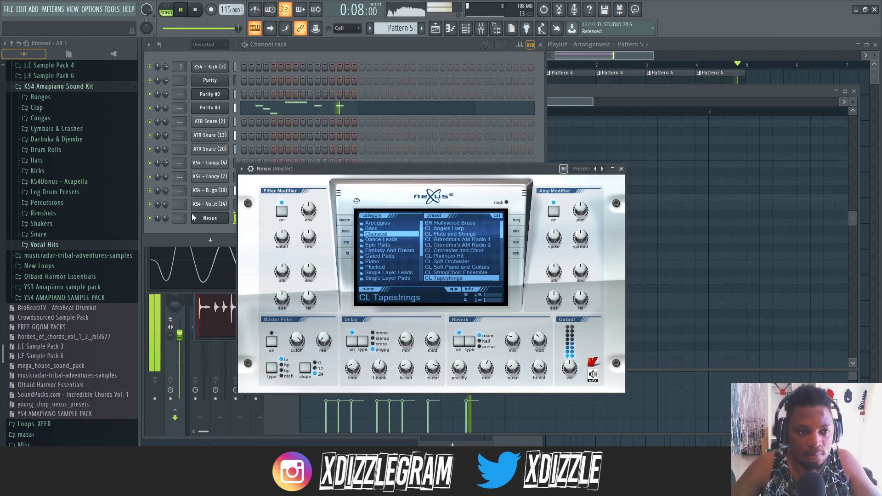
{"action": "left_click_drag", "start_coordinate": [161, 220], "coordinate": [161, 229]}
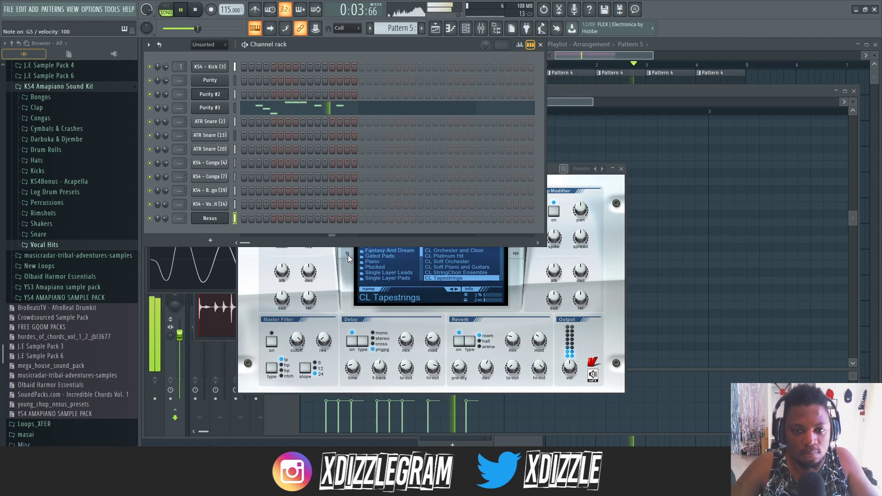
- Copy the Purity #3 melody onto the Nexus channel in Pattern 5 and raise the Nexus channel volume slightly
{"action": "right_click", "coordinate": [218, 220]}
{"action": "left_click", "coordinate": [258, 217]}
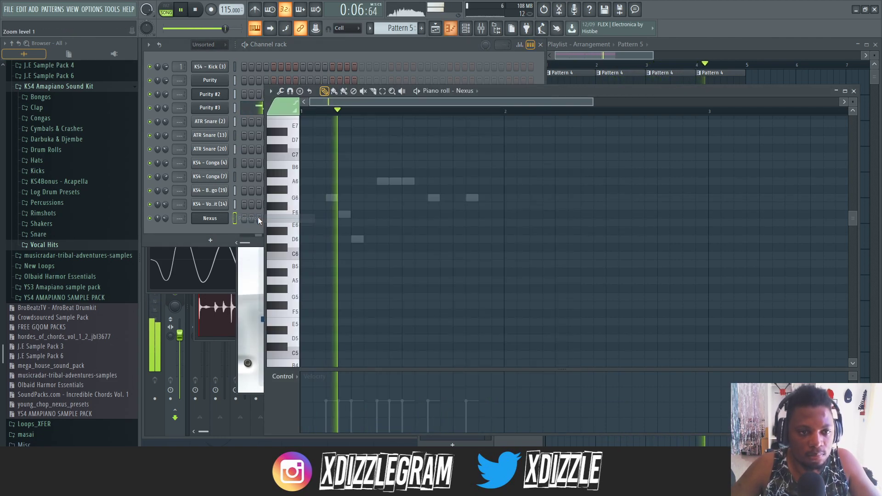
{"action": "left_click", "coordinate": [329, 42]}
{"action": "key", "text": "space"}
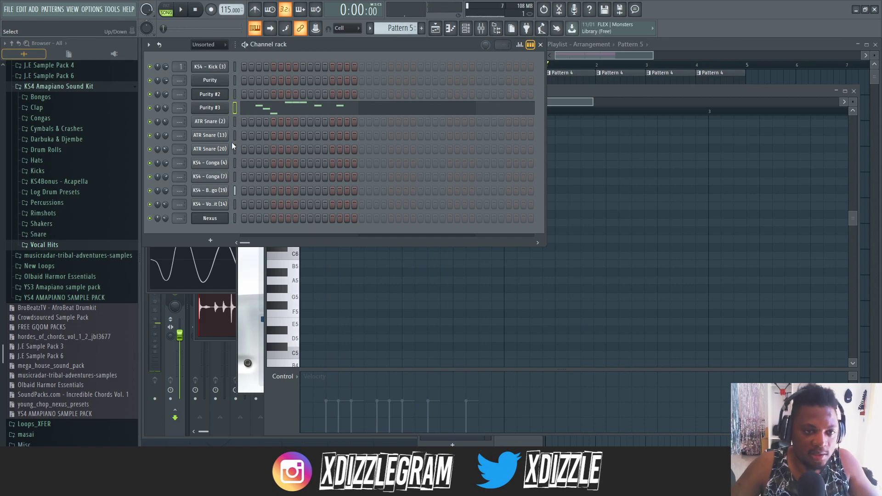
{"action": "left_click", "coordinate": [235, 219]}
{"action": "key", "text": "ctrl+v"}
{"action": "left_click_drag", "start_coordinate": [166, 218], "coordinate": [166, 213]}
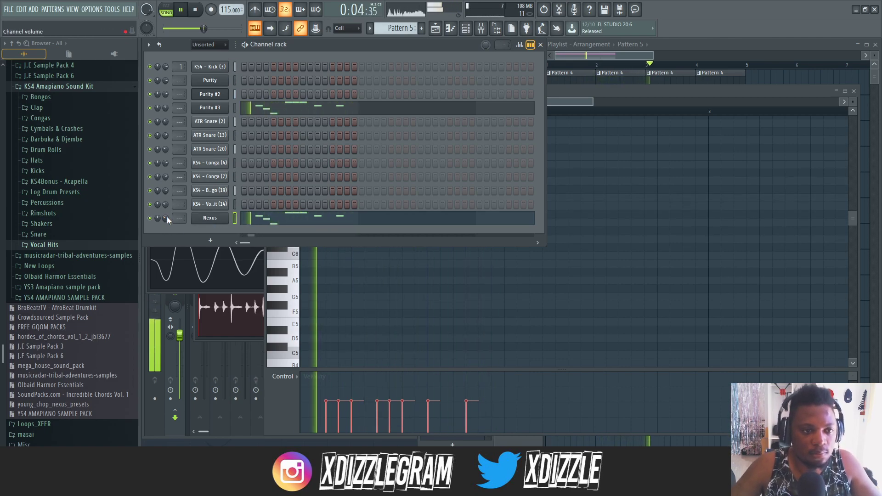
- Create the new empty Pattern 6, stop playback and add a Fruity DX10 channel
{"action": "left_click", "coordinate": [661, 44]}
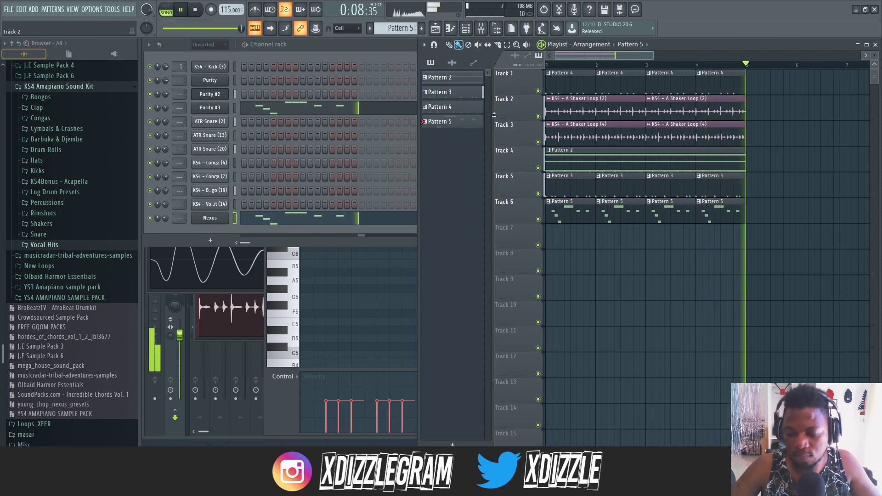
{"action": "key", "text": "F4"}
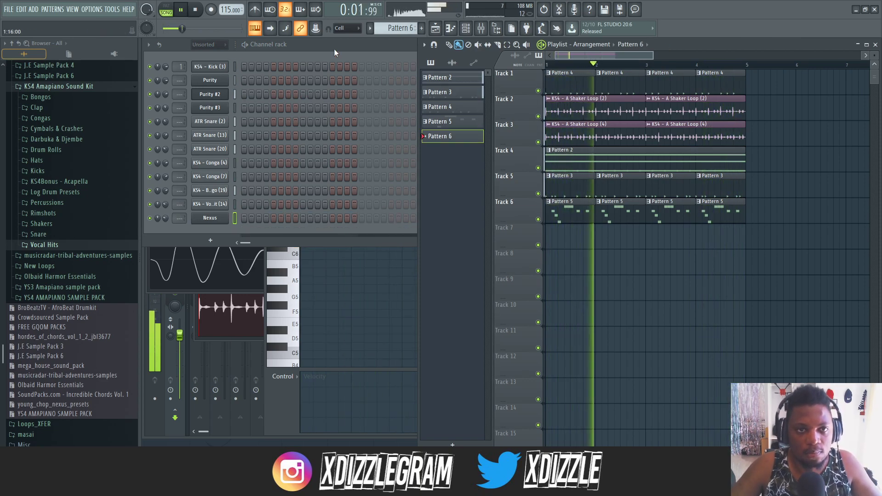
{"action": "left_click", "coordinate": [334, 53]}
{"action": "key", "text": "space"}
{"action": "left_click", "coordinate": [210, 240]}
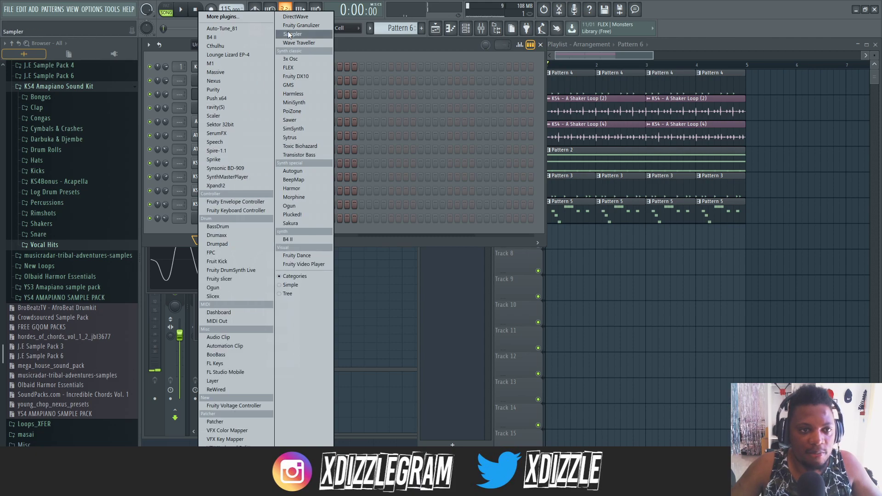
{"action": "left_click", "coordinate": [303, 78]}
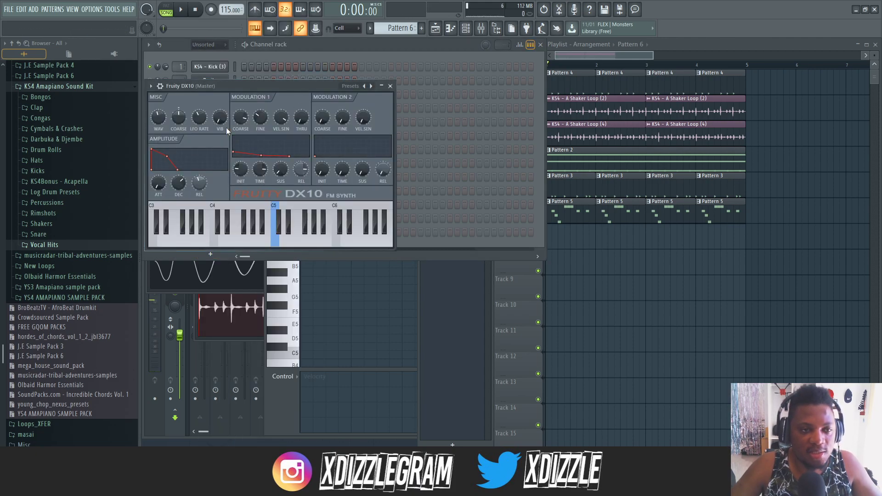
- Load the Log Drum preset in Fruity DX10, start playback and move the synth window off the channel names
{"action": "left_click", "coordinate": [150, 86]}
{"action": "mouse_move", "coordinate": [165, 113]}
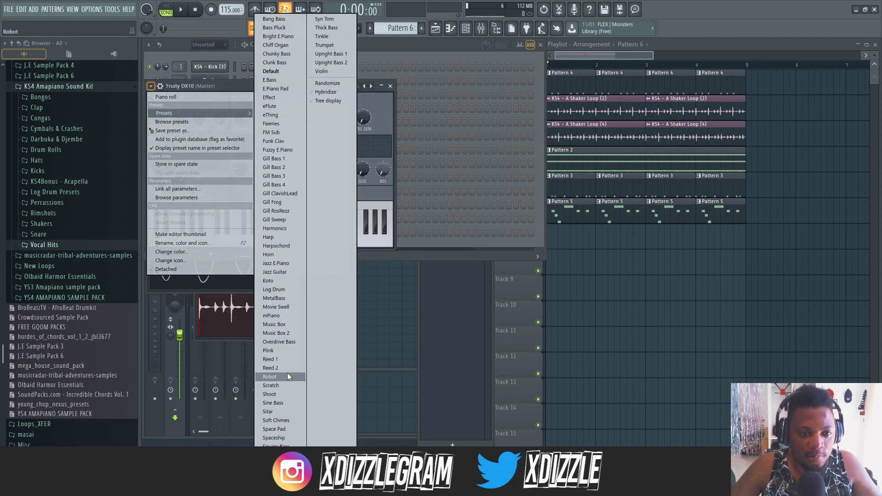
{"action": "left_click", "coordinate": [281, 288]}
{"action": "key", "text": "space"}
{"action": "left_click_drag", "start_coordinate": [298, 82], "coordinate": [396, 157]}
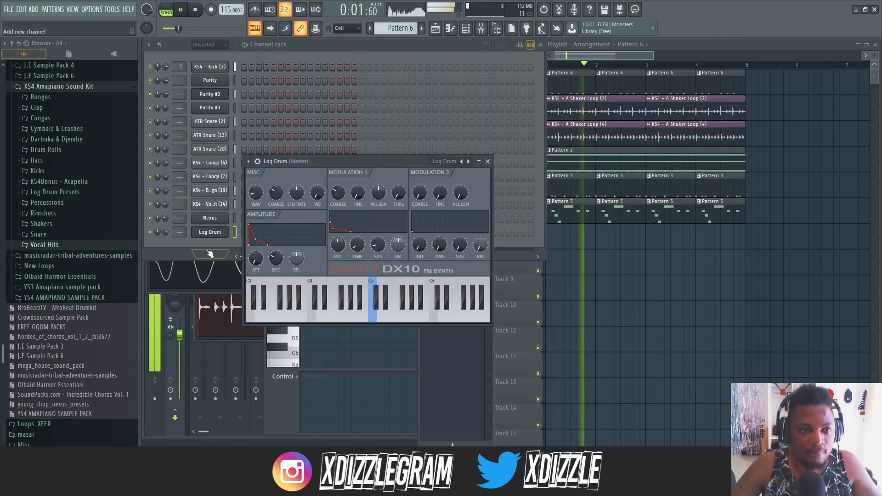
- Switch back to Pattern 5 from the playlist and open the Log Drum channel's piano roll
{"action": "right_click", "coordinate": [226, 231]}
{"action": "left_click", "coordinate": [578, 201]}
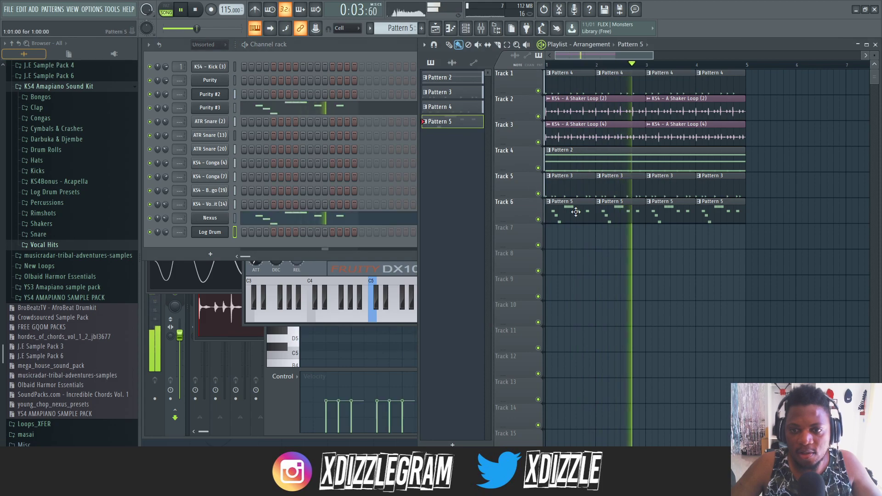
{"action": "double_click", "coordinate": [578, 201]}
{"action": "left_click", "coordinate": [334, 44]}
{"action": "right_click", "coordinate": [204, 232]}
{"action": "left_click", "coordinate": [244, 234]}
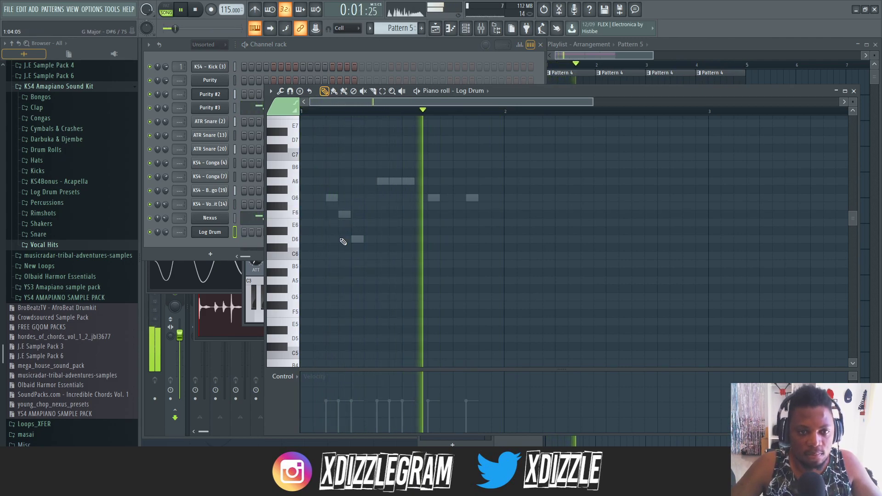
- Audition low Log Drum notes around G3 and place a one-step C3 note at the start of Pattern 5
{"action": "scroll", "coordinate": [295, 323], "scroll_direction": "down", "scroll_amount": 4}
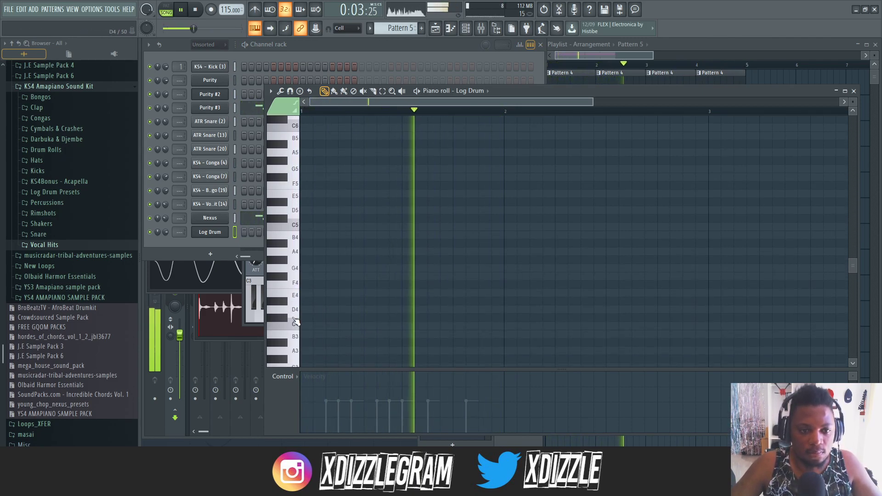
{"action": "scroll", "coordinate": [295, 285], "scroll_direction": "down", "scroll_amount": 6}
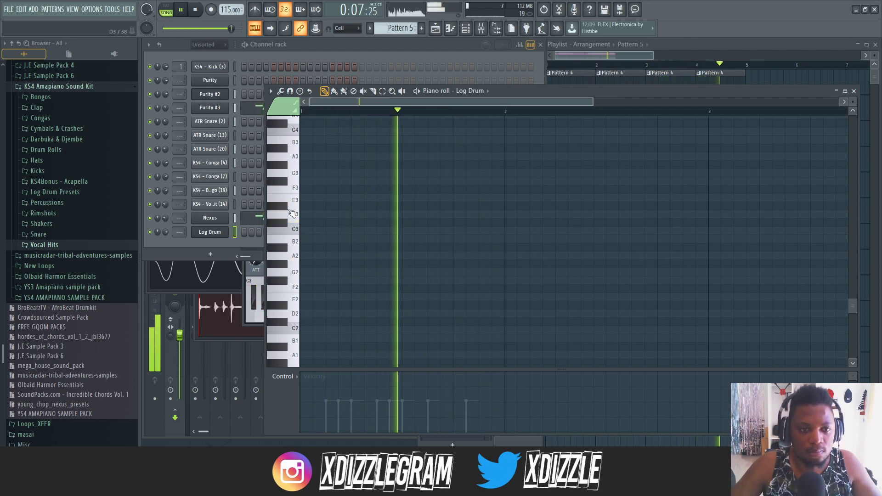
{"action": "left_click", "coordinate": [296, 189]}
{"action": "left_click", "coordinate": [295, 177]}
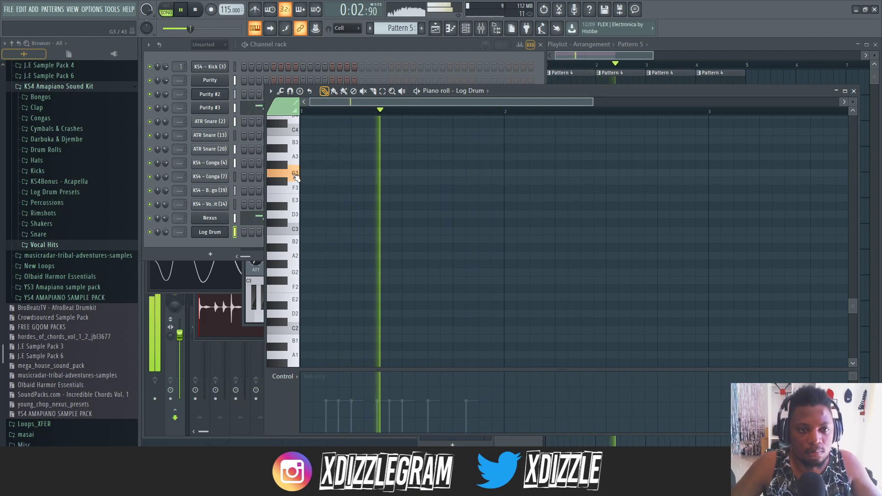
{"action": "left_click", "coordinate": [306, 174]}
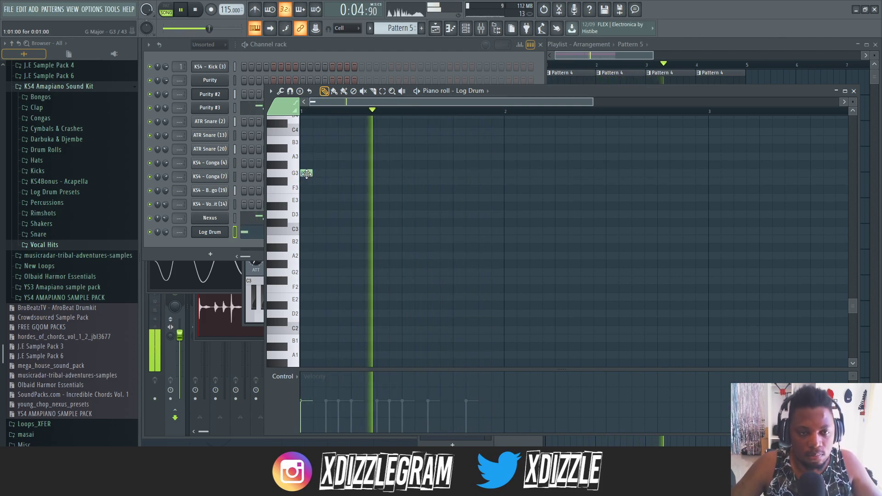
{"action": "right_click", "coordinate": [304, 173]}
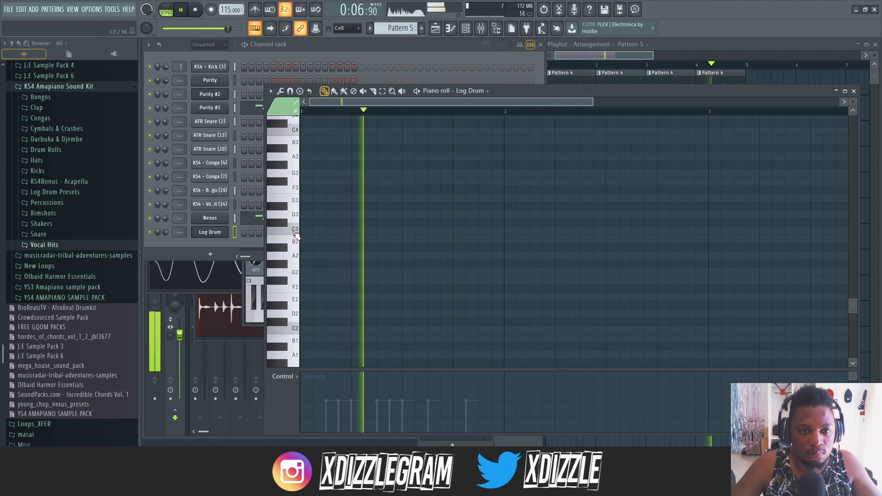
{"action": "left_click", "coordinate": [310, 232]}
{"action": "key", "text": "space"}
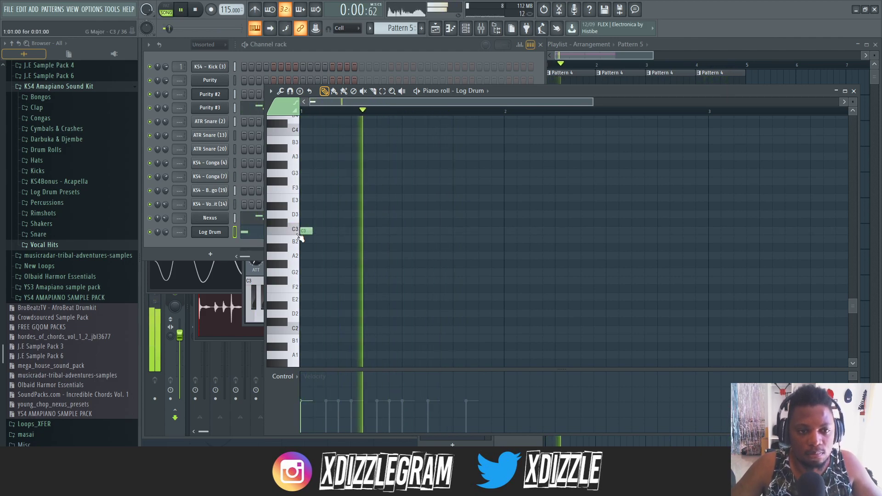
- Try extra two-step C3 notes at steps 3, 7 and 11 of Pattern 5's Log Drum part
{"action": "left_click", "coordinate": [214, 232]}
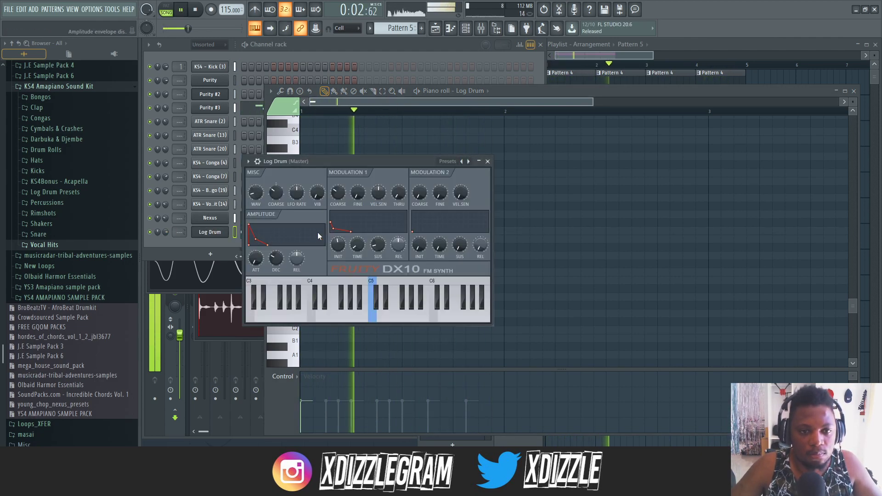
{"action": "left_click", "coordinate": [510, 92]}
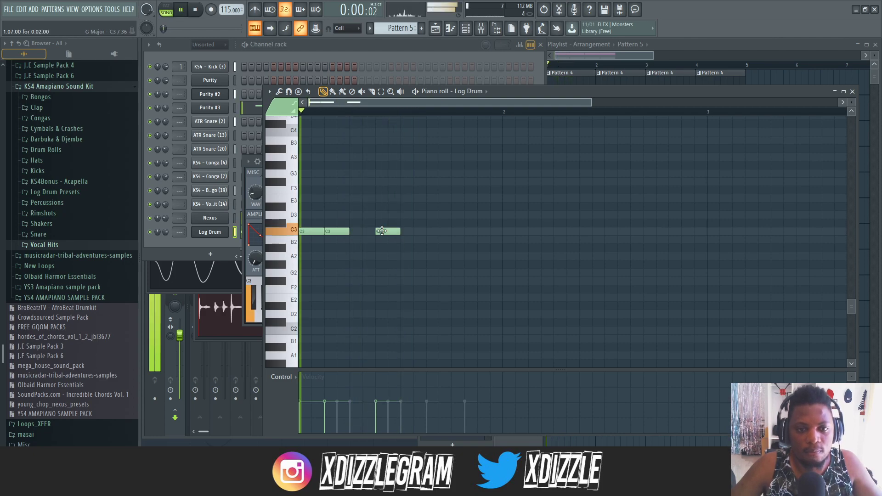
{"action": "left_click", "coordinate": [419, 214]}
{"action": "left_click_drag", "start_coordinate": [428, 213], "coordinate": [437, 215]}
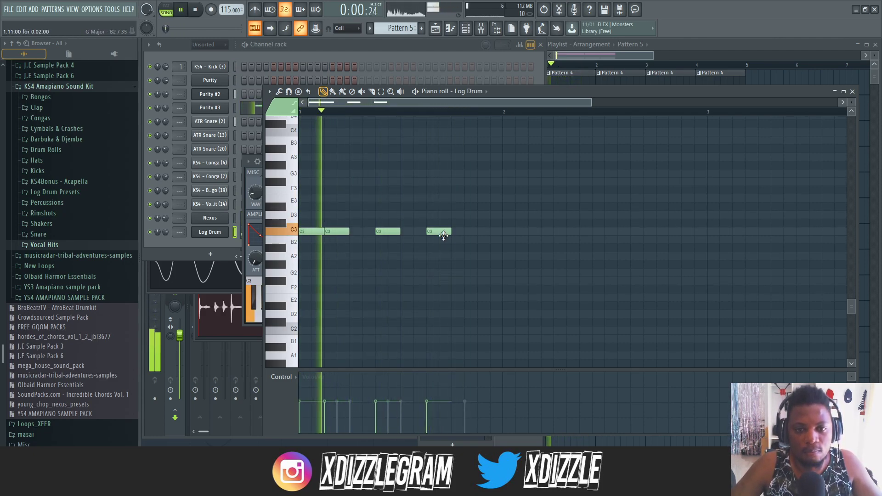
{"action": "right_click", "coordinate": [448, 235]}
{"action": "right_click", "coordinate": [339, 233]}
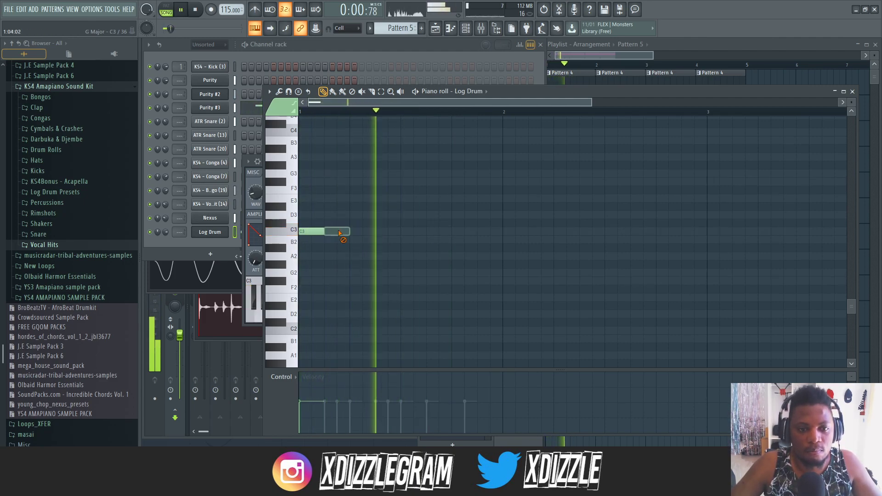
- Place two-step C3 notes at steps 11 and 14 of the first bar in the Log Drum part
{"action": "left_click", "coordinate": [464, 231]}
{"action": "key", "text": "space"}
{"action": "key", "text": "space"}
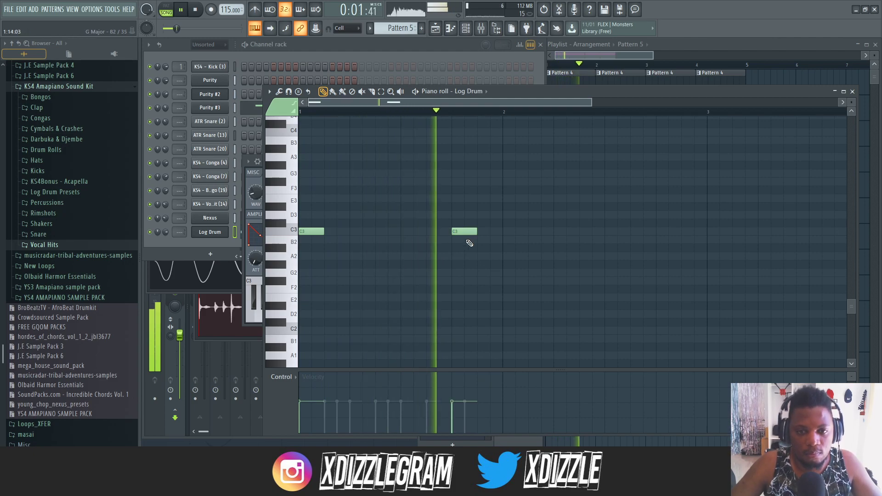
{"action": "left_click_drag", "start_coordinate": [463, 234], "coordinate": [436, 233]}
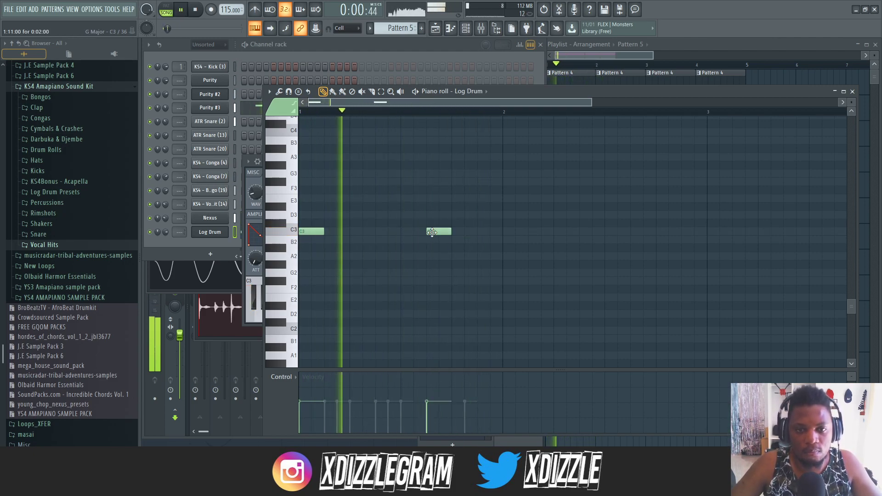
{"action": "left_click", "coordinate": [466, 232]}
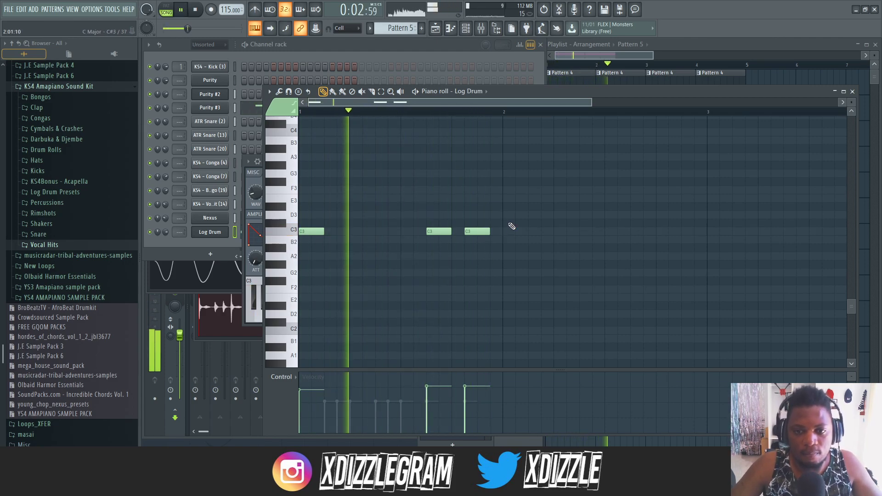
- Move the Log Drum notes from Pattern 5 into the new Pattern 8 and place that pattern on Track 7
{"action": "left_click", "coordinate": [400, 52]}
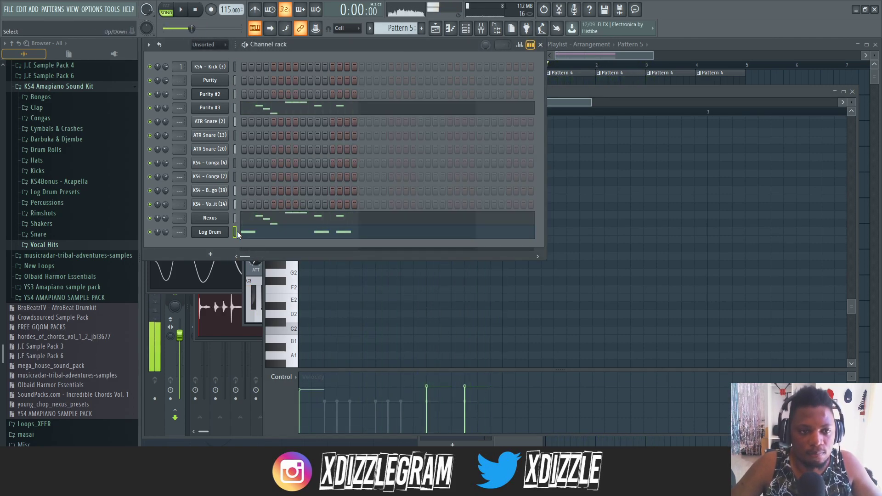
{"action": "key", "text": "F4"}
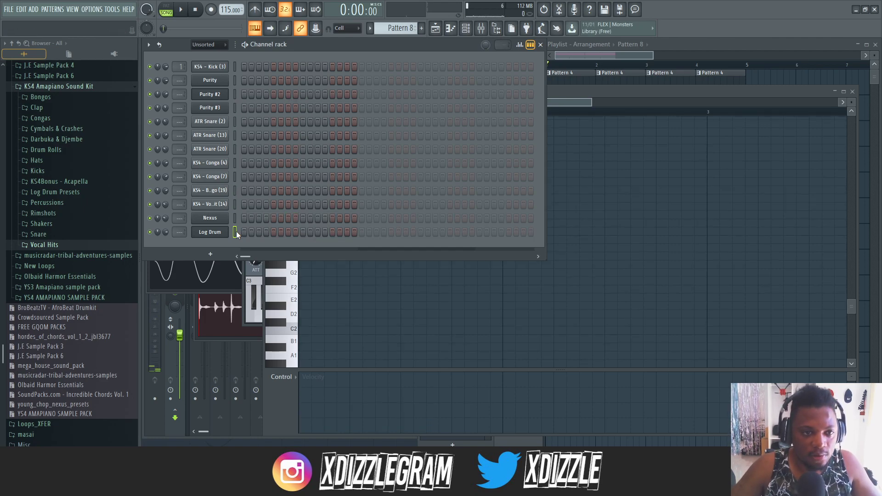
{"action": "key", "text": "ctrl+v"}
{"action": "left_click", "coordinate": [671, 46]}
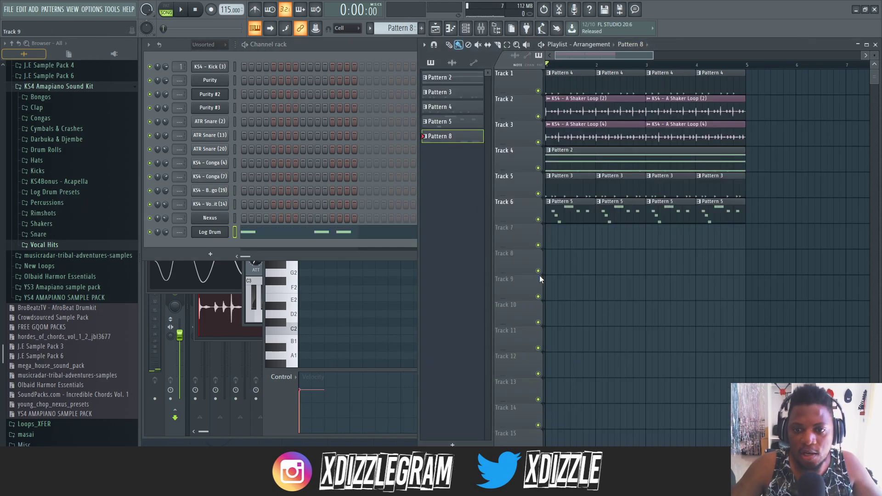
{"action": "double_click", "coordinate": [567, 240]}
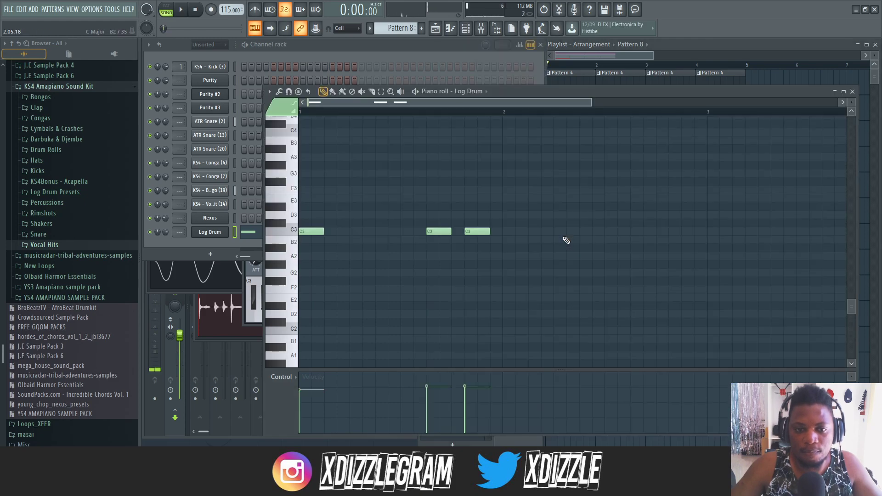
- Shift Pattern 8's first C3 note to step 3, remove the one at step 11 and add a C3 at step 9
{"action": "left_click_drag", "start_coordinate": [322, 233], "coordinate": [334, 233]}
{"action": "key", "text": "space"}
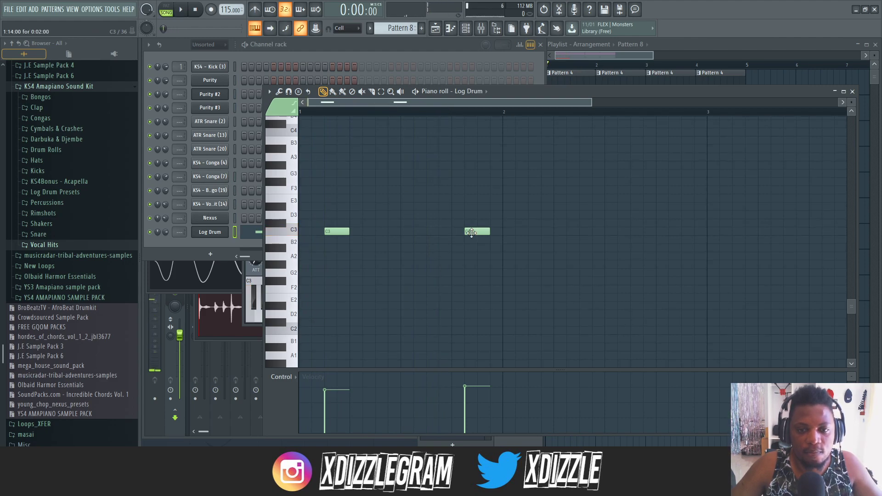
{"action": "key", "text": "space"}
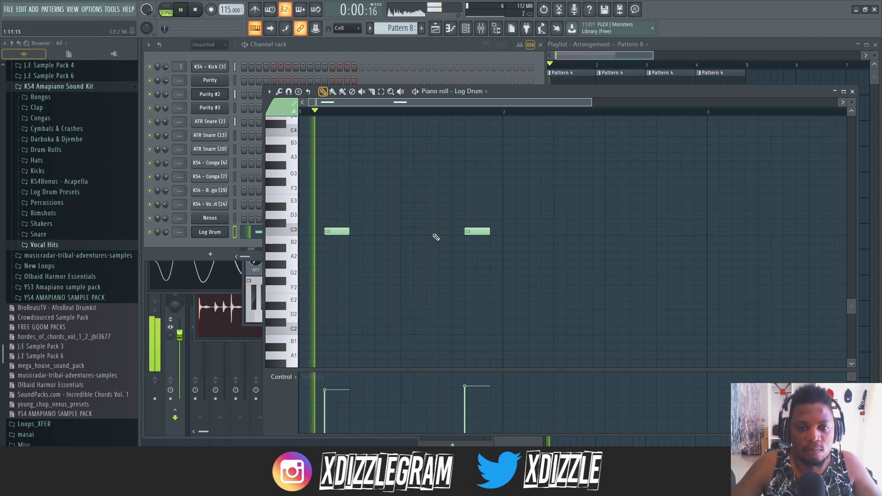
{"action": "left_click", "coordinate": [395, 232]}
{"action": "left_click", "coordinate": [411, 232]}
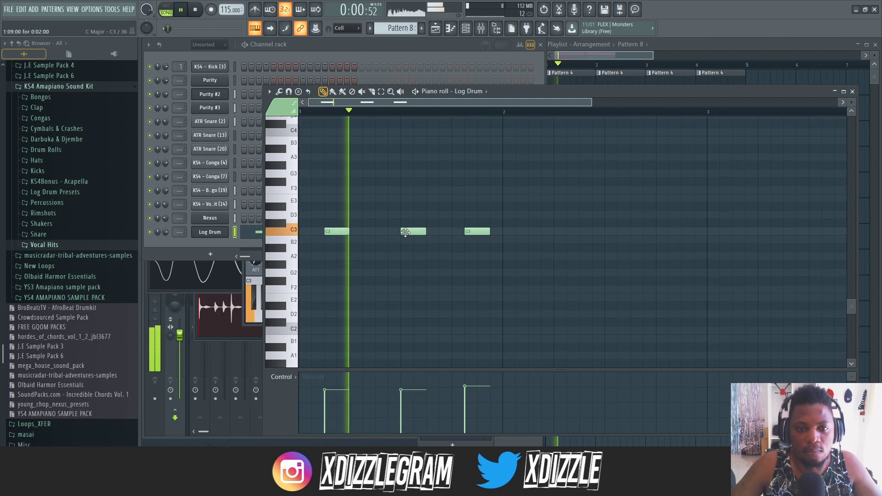
{"action": "key", "text": "space"}
{"action": "key", "text": "space"}
- Move the last C3 note to step 11, and add D3 at step 15 and G3 at the start of bar 2
{"action": "left_click_drag", "start_coordinate": [476, 233], "coordinate": [437, 232]}
{"action": "left_click", "coordinate": [480, 232]}
{"action": "left_click", "coordinate": [510, 190]}
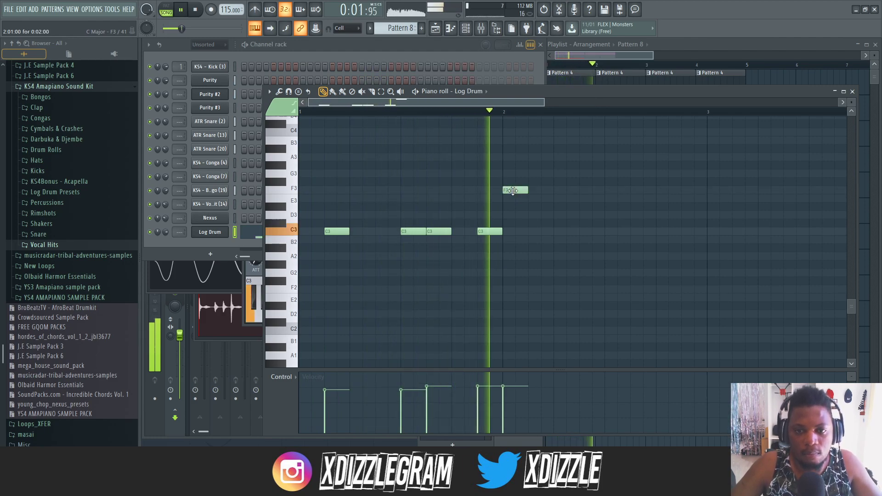
{"action": "left_click_drag", "start_coordinate": [512, 190], "coordinate": [509, 174]}
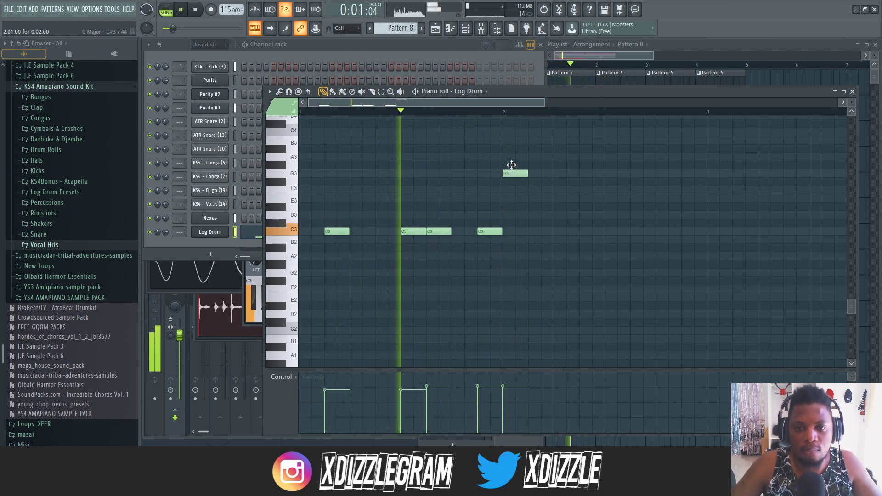
{"action": "mouse_move", "coordinate": [496, 231]}
{"action": "left_mouse_down"}
{"action": "mouse_move", "coordinate": [497, 206]}
{"action": "mouse_move", "coordinate": [490, 223]}
{"action": "left_mouse_up"}
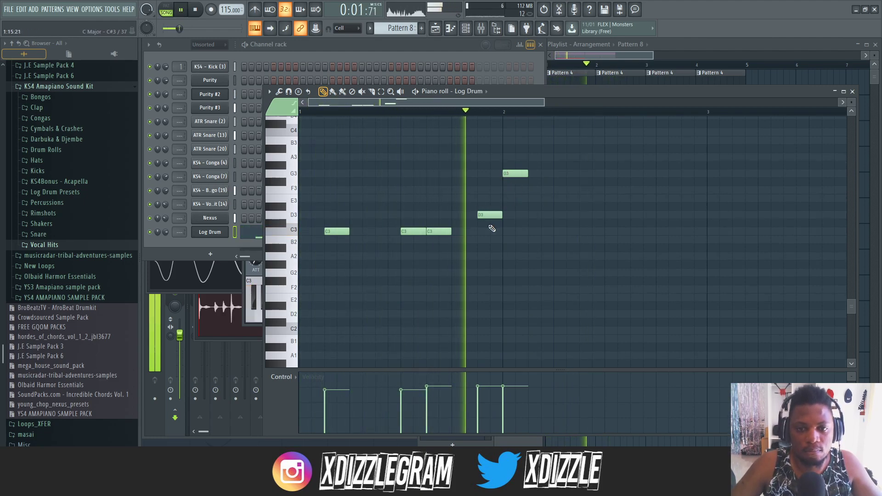
- Add G3 notes at steps 4, 7, 11 and 14 of bar 2, plus one-step C3 notes at steps 1 and 14 of bar 1
{"action": "left_click", "coordinate": [547, 175]}
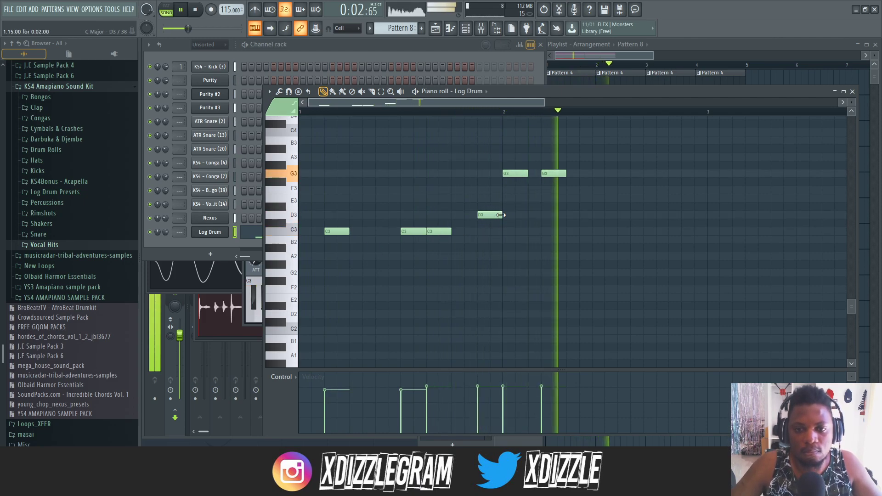
{"action": "left_click", "coordinate": [586, 173]}
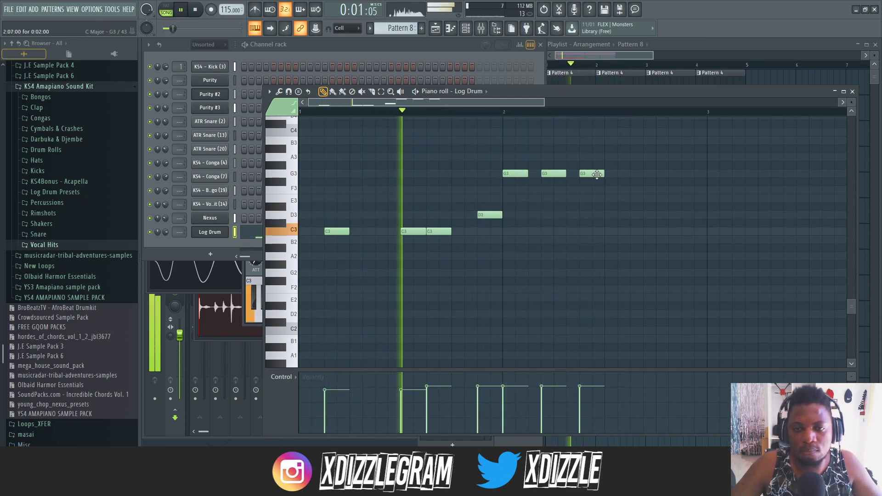
{"action": "left_click", "coordinate": [471, 231]}
{"action": "left_click_drag", "start_coordinate": [488, 234], "coordinate": [477, 232]}
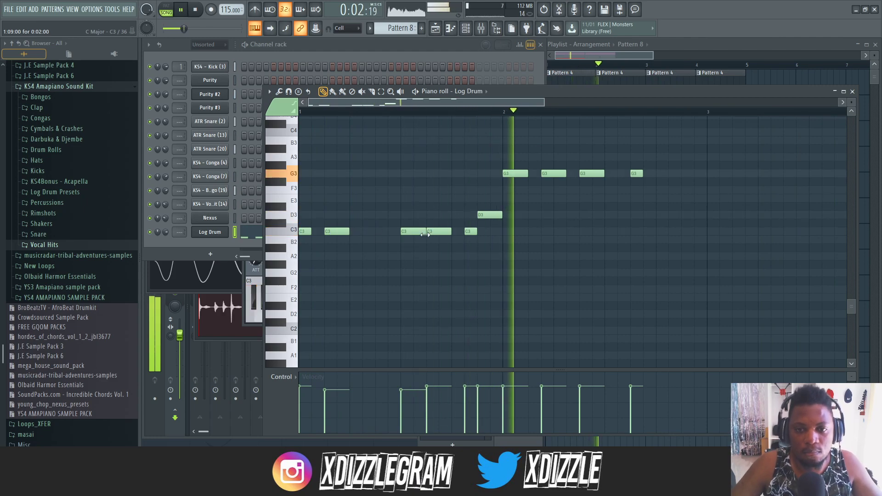
{"action": "left_click", "coordinate": [673, 174]}
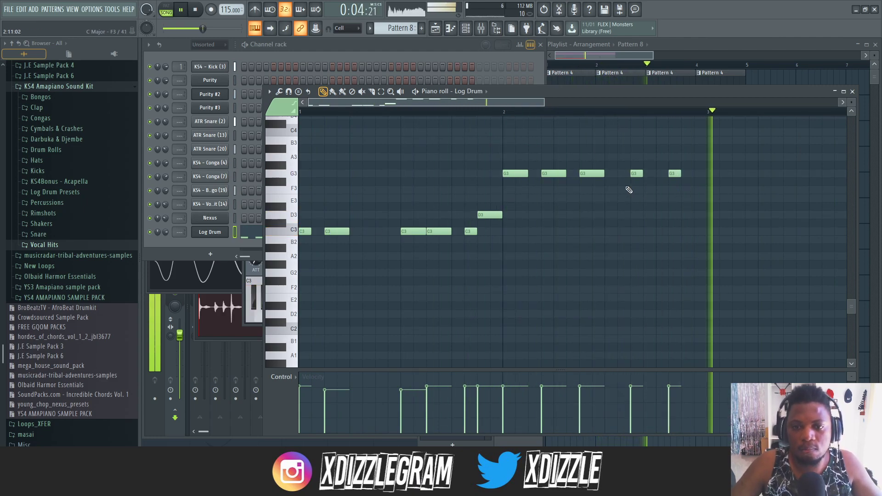
- Repeat the Pattern 8 clip over bars 3 and 4 of Track 7 and play it back with its piano roll open
{"action": "left_click", "coordinate": [692, 56]}
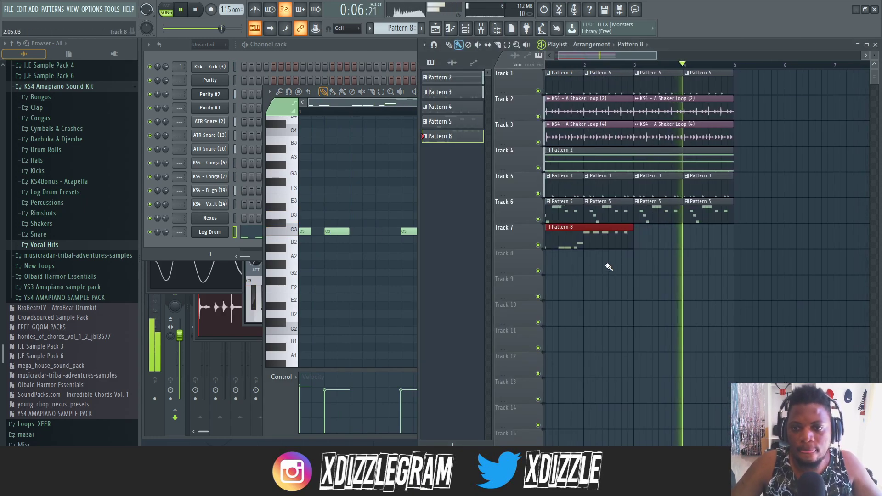
{"action": "key", "text": "space"}
{"action": "double_click", "coordinate": [592, 236]}
{"action": "key", "text": "space"}
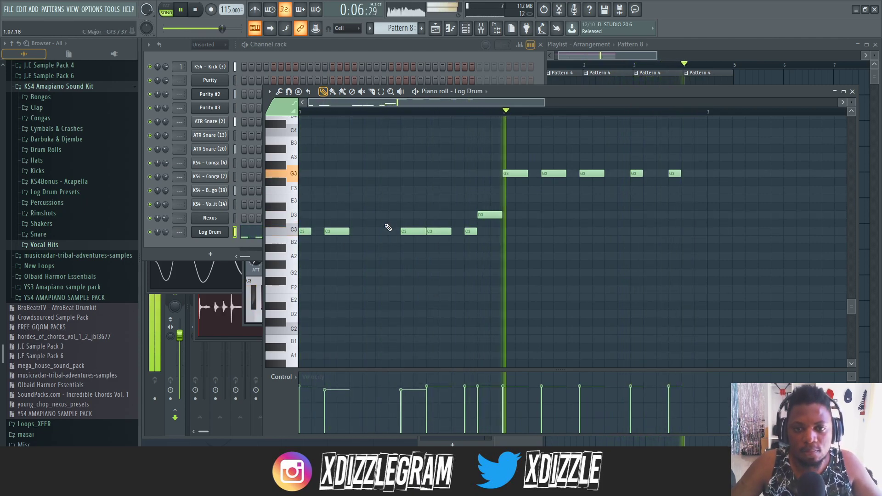
{"action": "scroll", "coordinate": [475, 109], "scroll_direction": "down", "scroll_amount": 2}
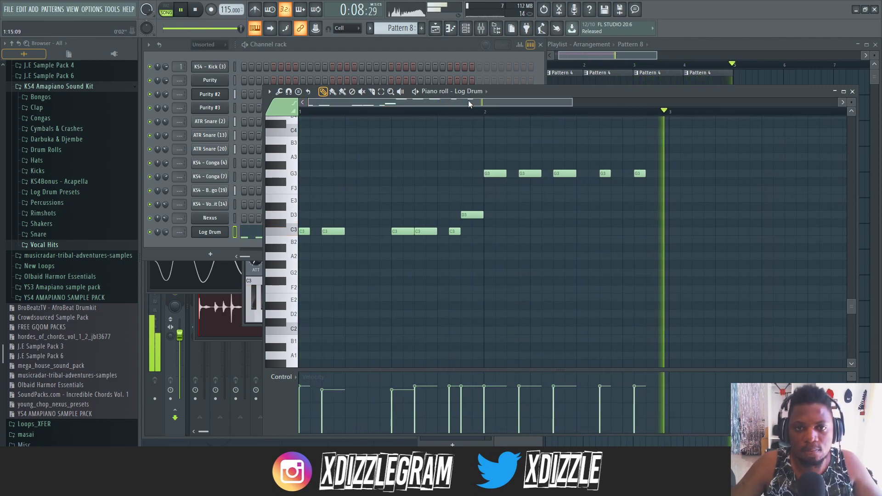
{"action": "scroll", "coordinate": [445, 110], "scroll_direction": "up", "scroll_amount": 3}
{"action": "left_click_drag", "start_coordinate": [445, 103], "coordinate": [436, 103]}
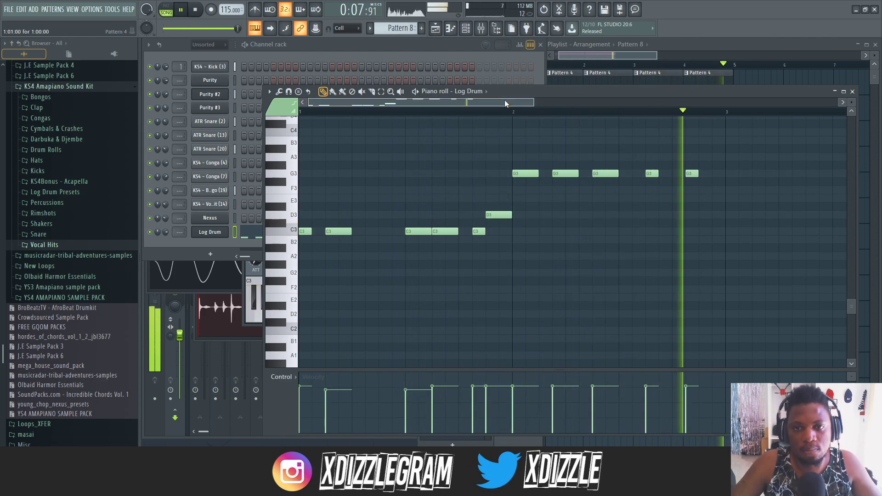
{"action": "scroll", "coordinate": [522, 120], "scroll_direction": "down", "scroll_amount": 2}
{"action": "scroll", "coordinate": [488, 109], "scroll_direction": "up", "scroll_amount": 2}
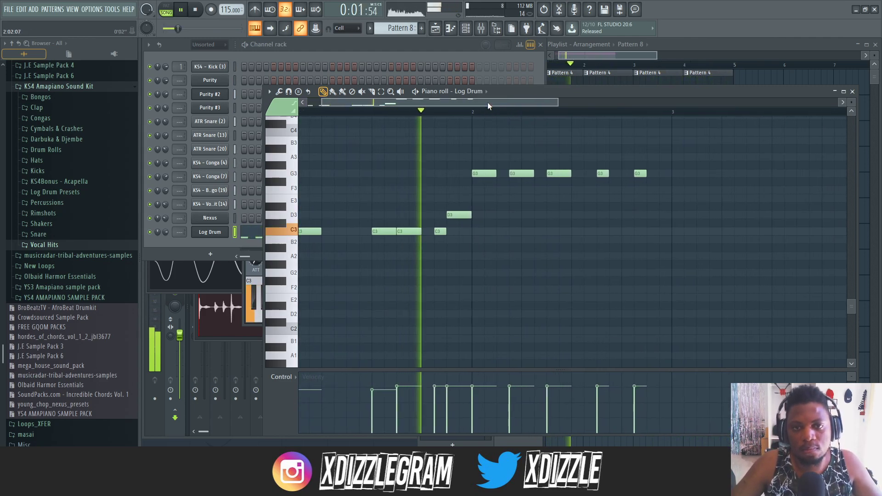
{"action": "left_click_drag", "start_coordinate": [487, 101], "coordinate": [333, 112]}
{"action": "scroll", "coordinate": [342, 113], "scroll_direction": "up", "scroll_amount": 1}
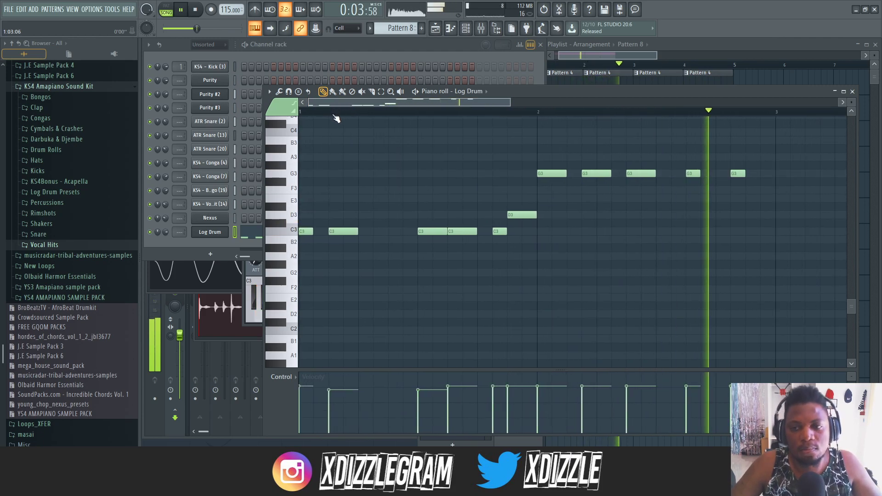
- Mute Track 3 with KS4 - A Shaker Loop (4) and examine the start of the arrangement up close
{"action": "left_click", "coordinate": [606, 54]}
{"action": "left_click", "coordinate": [539, 142]}
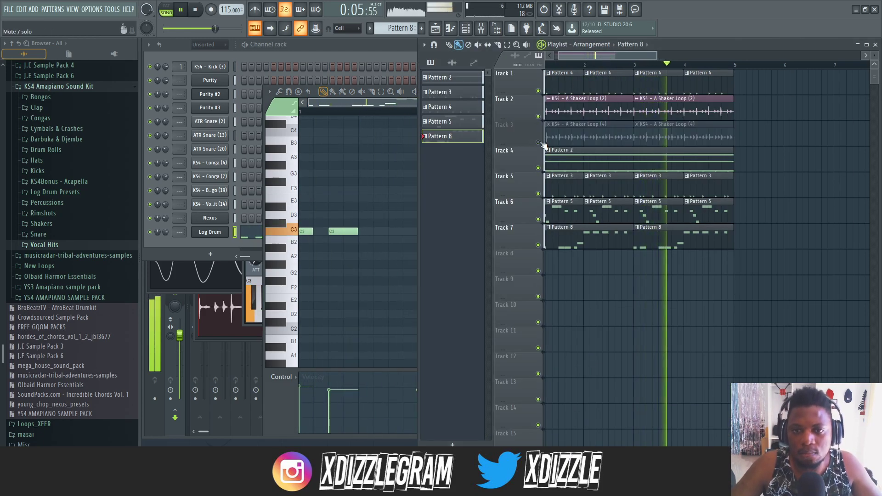
{"action": "scroll", "coordinate": [552, 64], "scroll_direction": "up", "scroll_amount": 3}
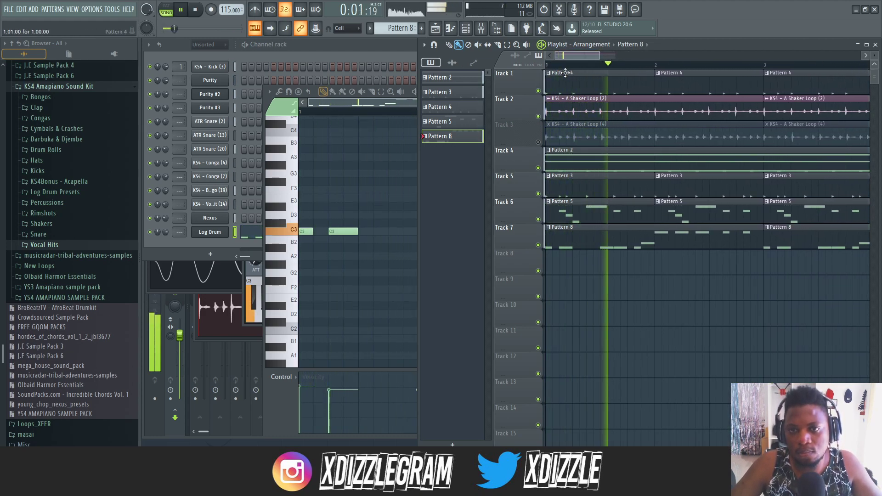
{"action": "scroll", "coordinate": [568, 68], "scroll_direction": "up", "scroll_amount": 1}
{"action": "scroll", "coordinate": [571, 66], "scroll_direction": "up", "scroll_amount": 1}
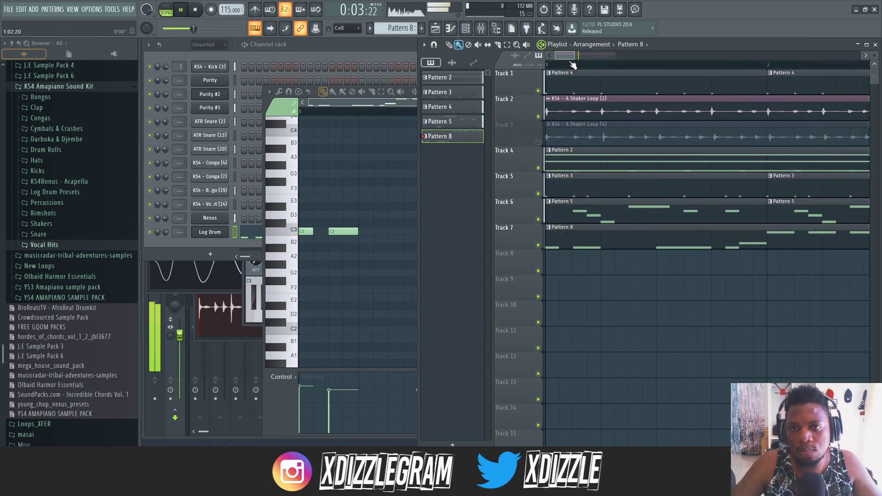
{"action": "scroll", "coordinate": [558, 69], "scroll_direction": "up", "scroll_amount": 2}
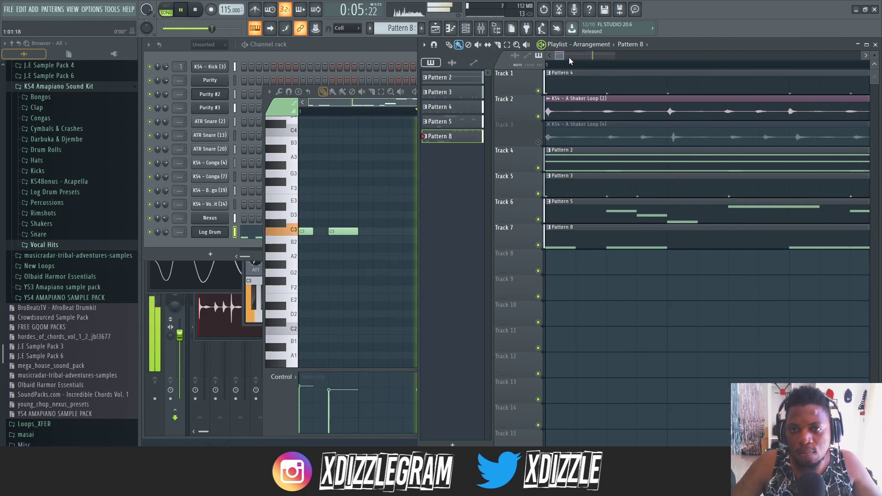
- Set the silence trimming threshold of KS4 - A Shaker Loop (2) to 100% and check the settings of KS4 - A Shaker Loop (4)
{"action": "double_click", "coordinate": [602, 116]}
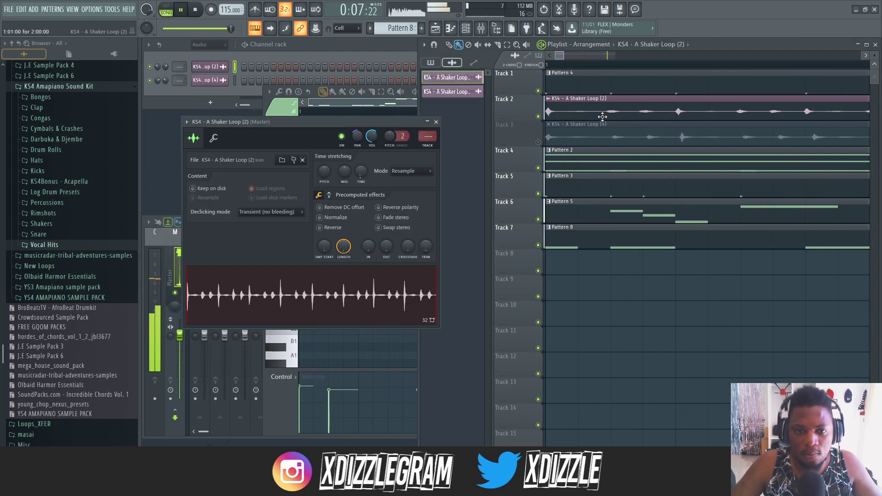
{"action": "left_click_drag", "start_coordinate": [426, 248], "coordinate": [426, 197]}
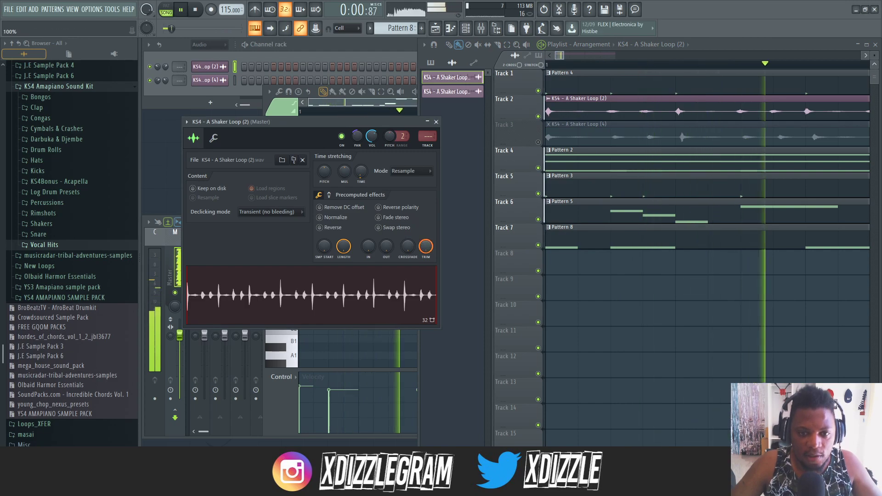
{"action": "double_click", "coordinate": [598, 134]}
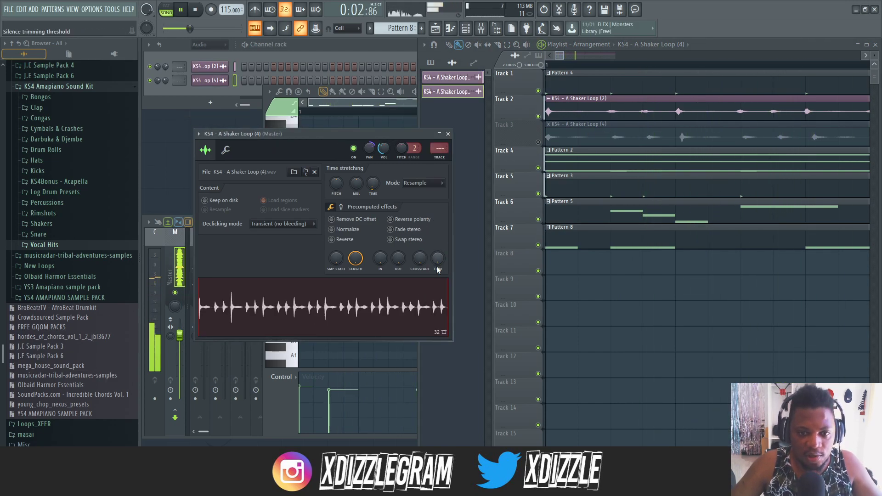
{"action": "left_click", "coordinate": [449, 134]}
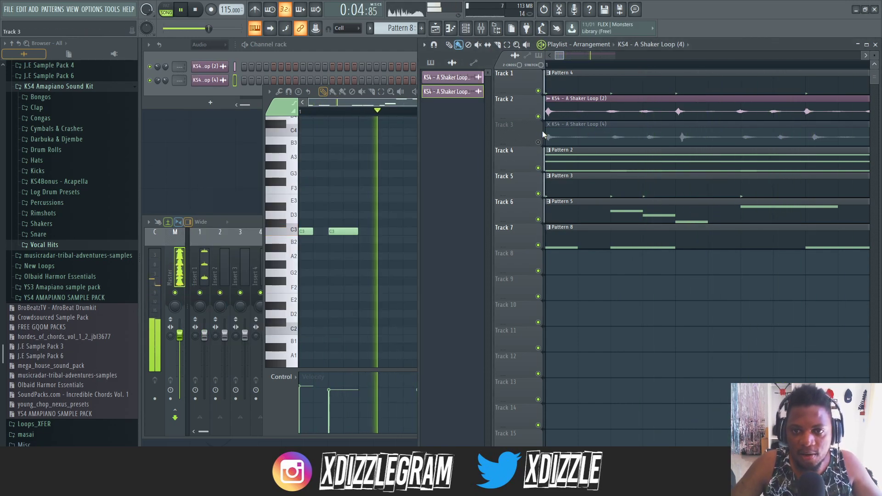
- Unmute Track 3 and check the sample settings of KS4 - A Shaker Loop (4)
{"action": "left_click", "coordinate": [538, 142]}
{"action": "double_click", "coordinate": [572, 139]}
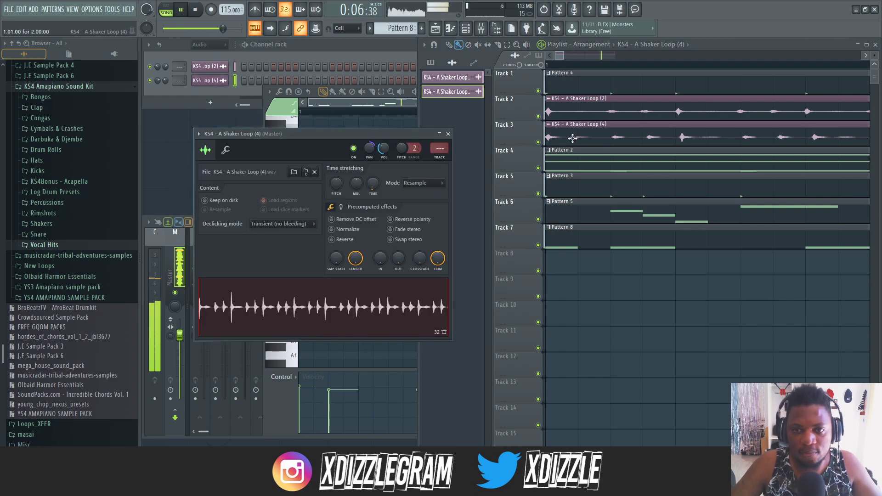
{"action": "left_click", "coordinate": [447, 134]}
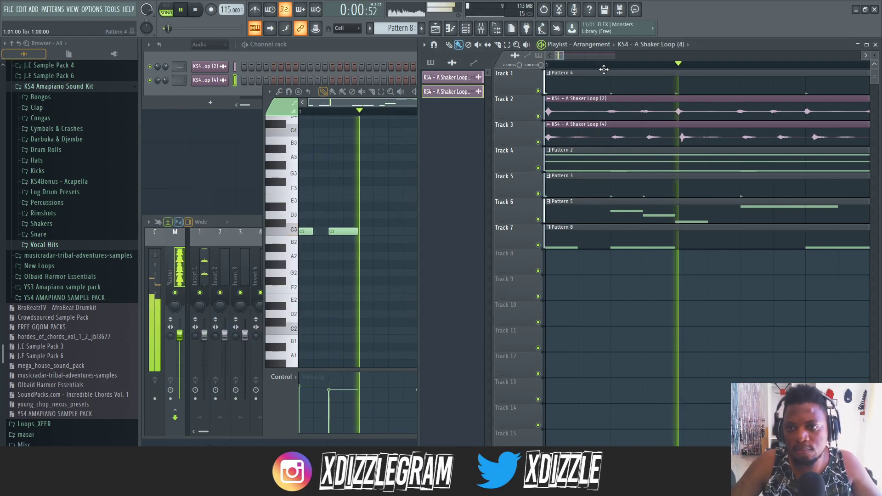
- Turn snapping off, trim a sliver from the start of Track 3's shaker clip and shift the clip back to the start of bar 1
{"action": "double_click", "coordinate": [709, 46]}
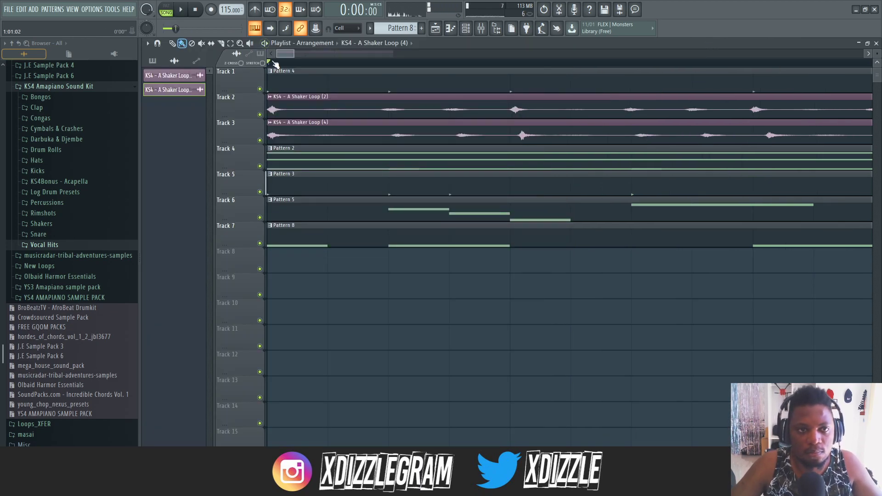
{"action": "scroll", "coordinate": [274, 65], "scroll_direction": "up", "scroll_amount": 2}
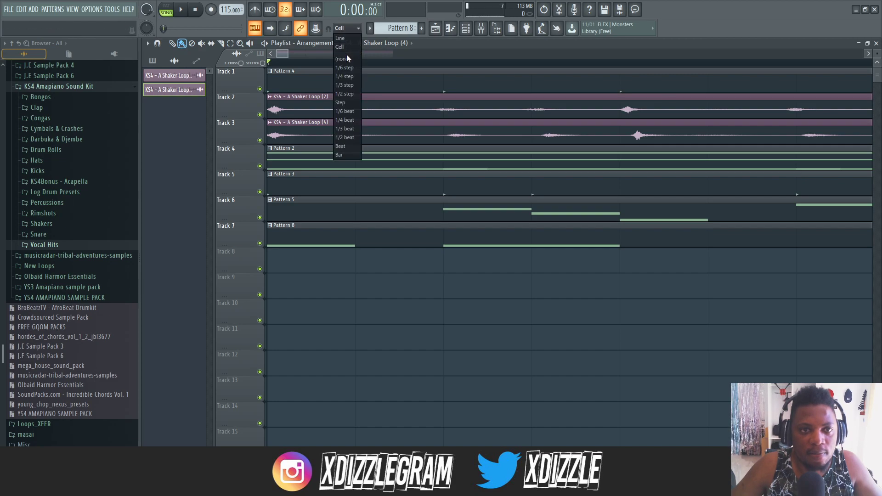
{"action": "left_click", "coordinate": [344, 59]}
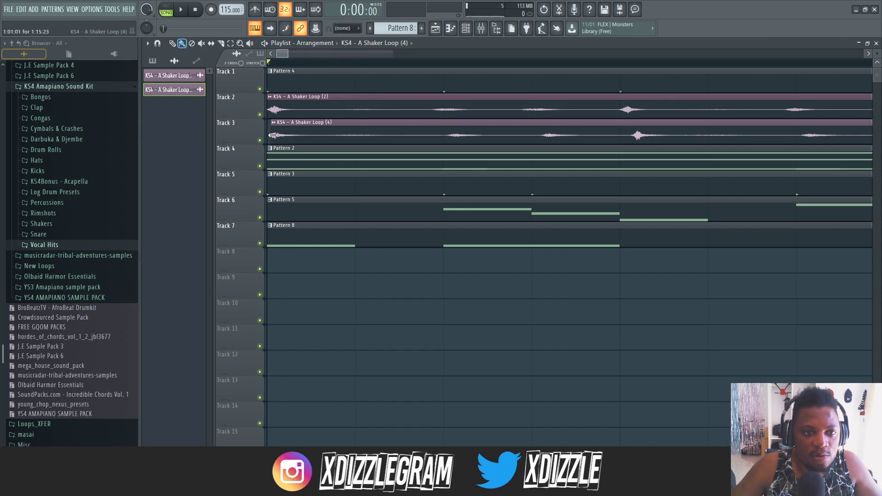
{"action": "left_click_drag", "start_coordinate": [291, 137], "coordinate": [274, 139]}
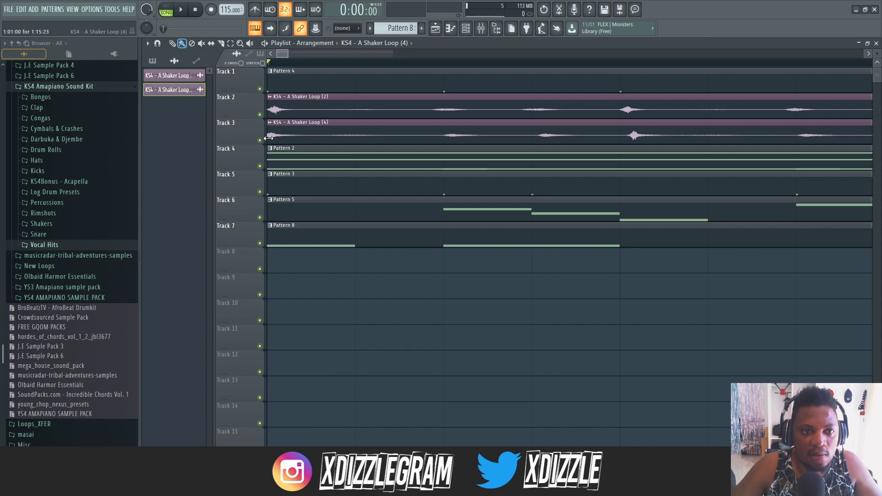
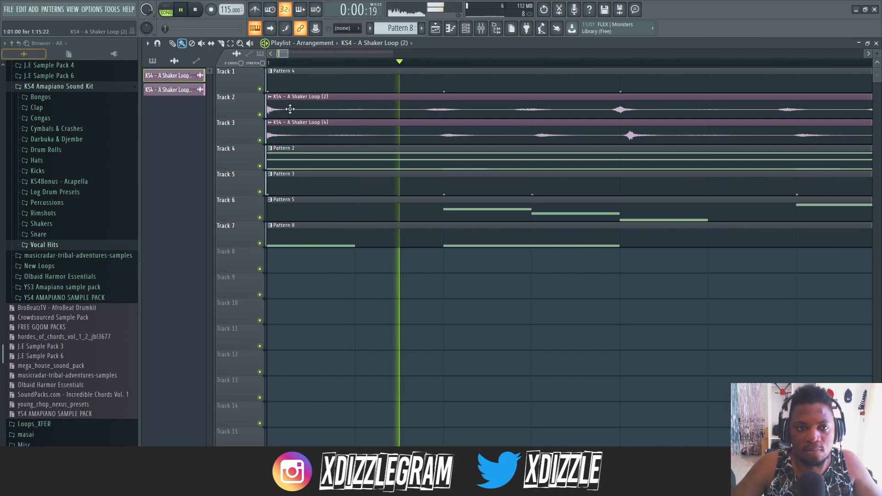
- Delete the second shaker loop clips that start at bar 3 on Tracks 2 and 3
{"action": "scroll", "coordinate": [315, 68], "scroll_direction": "down", "scroll_amount": 2}
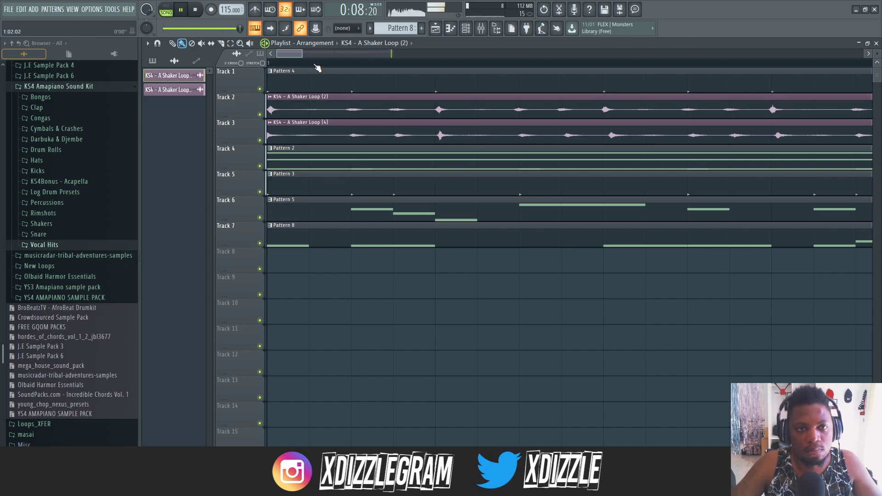
{"action": "scroll", "coordinate": [317, 68], "scroll_direction": "down", "scroll_amount": 4}
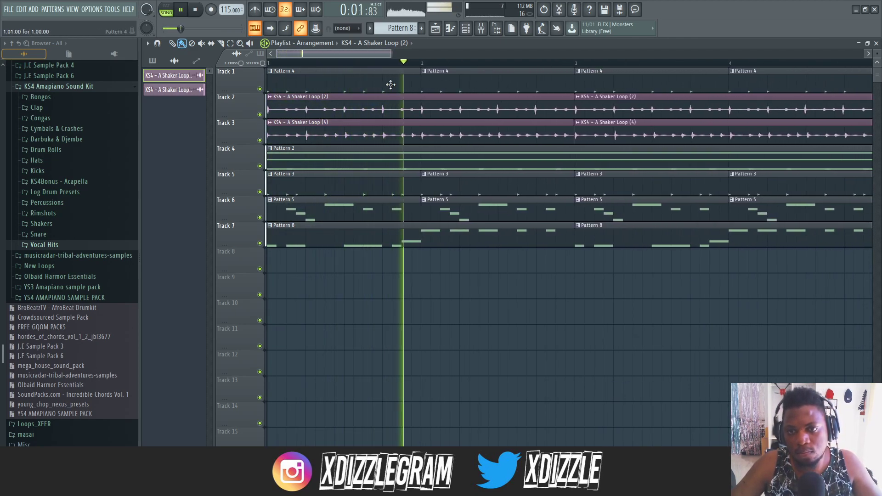
{"action": "scroll", "coordinate": [503, 67], "scroll_direction": "down", "scroll_amount": 1}
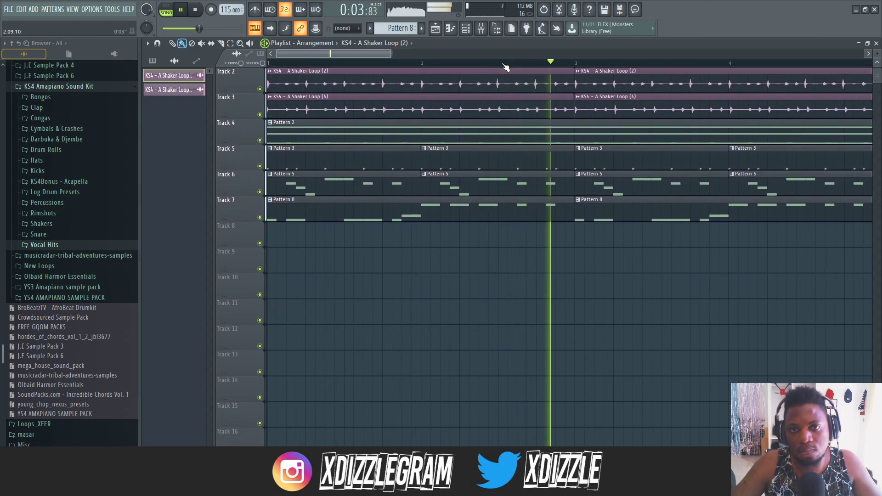
{"action": "scroll", "coordinate": [506, 68], "scroll_direction": "down", "scroll_amount": 1}
{"action": "scroll", "coordinate": [535, 115], "scroll_direction": "up", "scroll_amount": 1}
{"action": "right_click", "coordinate": [551, 133]}
{"action": "right_click", "coordinate": [545, 113]}
{"action": "left_click_drag", "start_coordinate": [502, 93], "coordinate": [390, 171]}
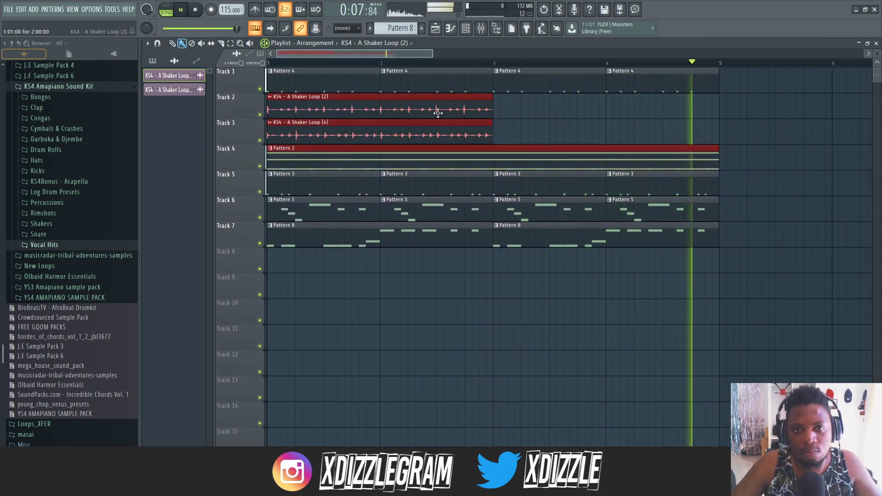
{"action": "left_click", "coordinate": [496, 109]}
{"action": "right_click", "coordinate": [513, 111]}
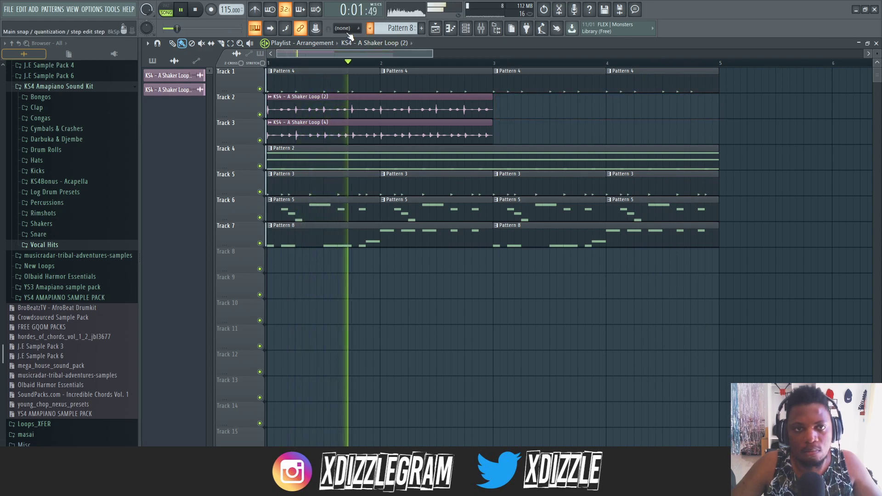
- Set main snapping to Cell and place KS4 - A Shaker Loop (2) and (4) at bar 3 on Tracks 2 and 3
{"action": "left_click", "coordinate": [349, 28]}
{"action": "left_click", "coordinate": [344, 51]}
{"action": "left_click", "coordinate": [513, 114]}
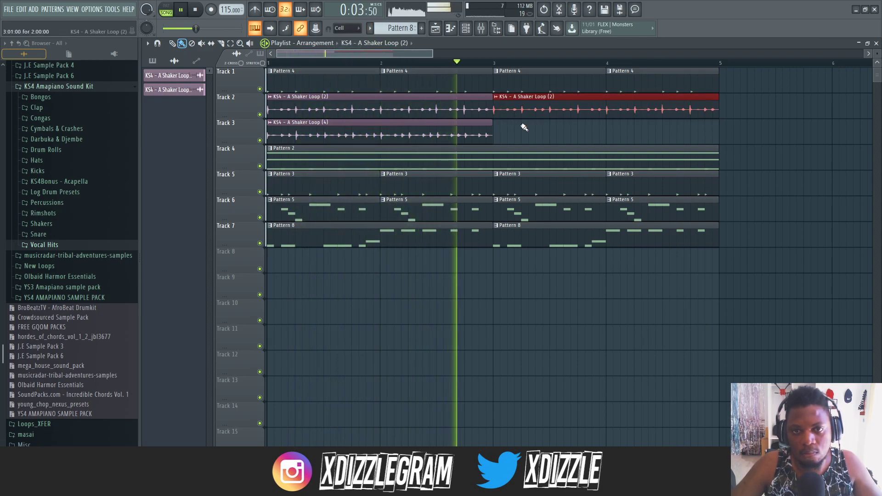
{"action": "left_click", "coordinate": [498, 134]}
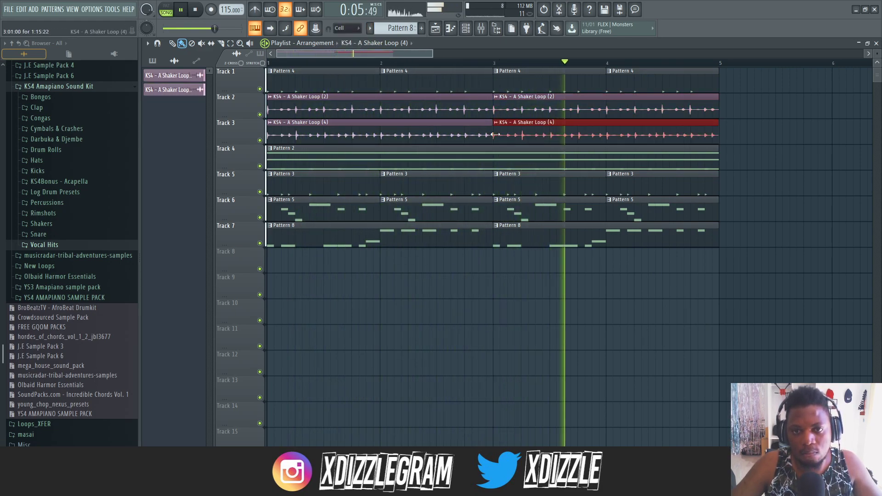
- In Pattern 5's Purity #3 melody, lower the middle of the three consecutive A6 notes to D6
{"action": "scroll", "coordinate": [418, 66], "scroll_direction": "down", "scroll_amount": 1}
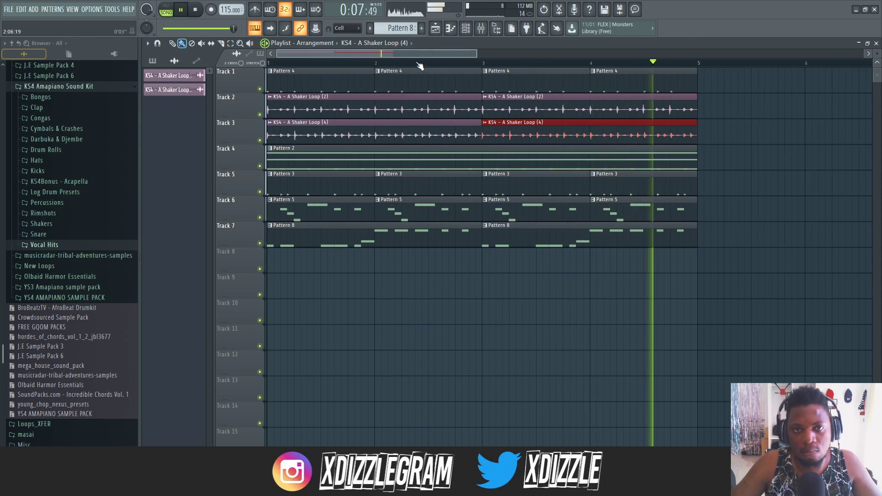
{"action": "scroll", "coordinate": [418, 67], "scroll_direction": "down", "scroll_amount": 2}
{"action": "left_click", "coordinate": [407, 210]}
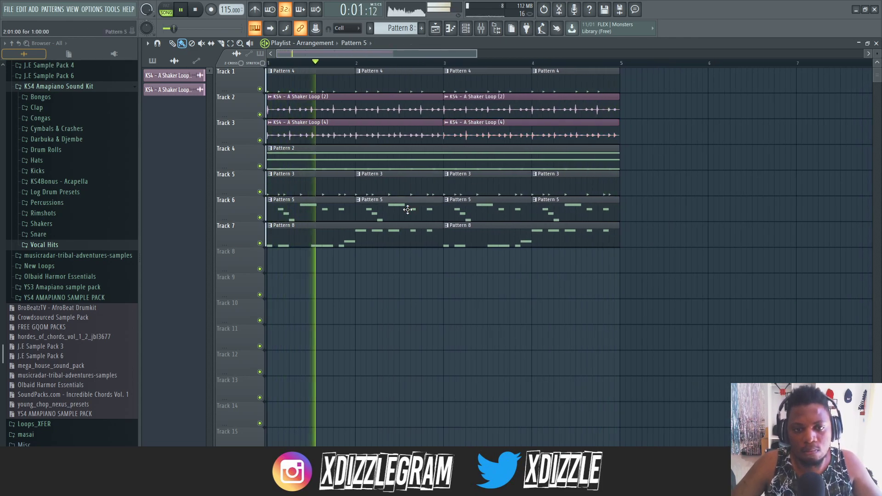
{"action": "double_click", "coordinate": [407, 210]}
{"action": "left_click", "coordinate": [342, 55]}
{"action": "left_click", "coordinate": [315, 111]}
{"action": "left_click", "coordinate": [315, 111]}
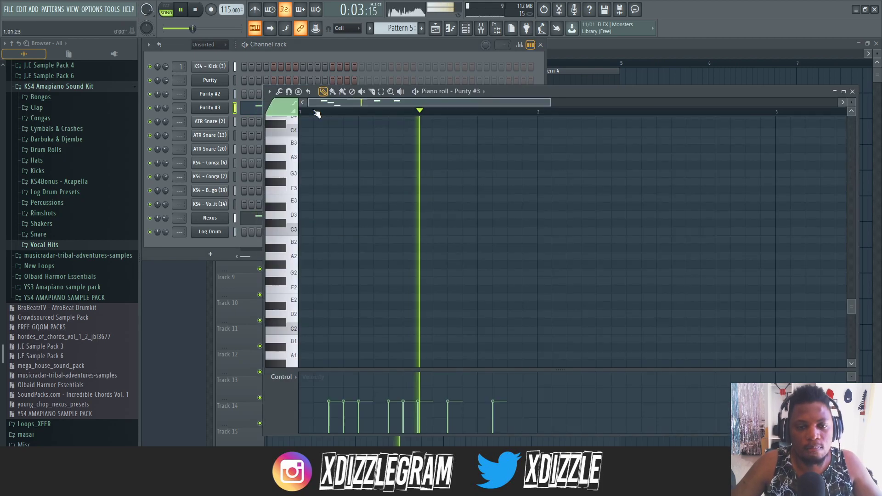
{"action": "scroll", "coordinate": [383, 183], "scroll_direction": "up", "scroll_amount": 5}
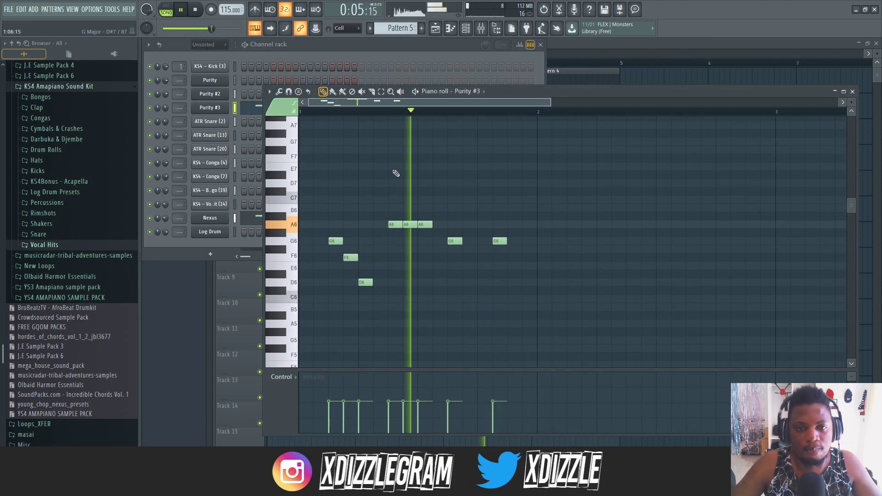
{"action": "scroll", "coordinate": [328, 102], "scroll_direction": "up", "scroll_amount": 2}
{"action": "left_click", "coordinate": [303, 101]}
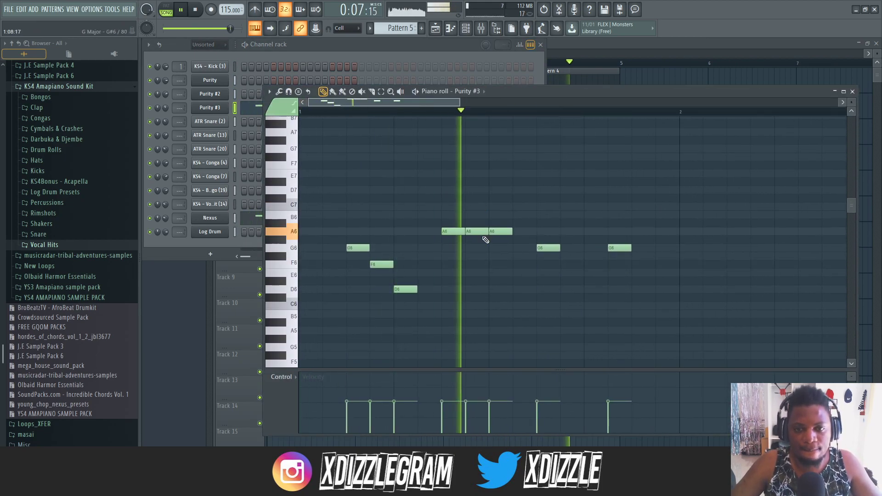
{"action": "left_click_drag", "start_coordinate": [485, 239], "coordinate": [478, 265]}
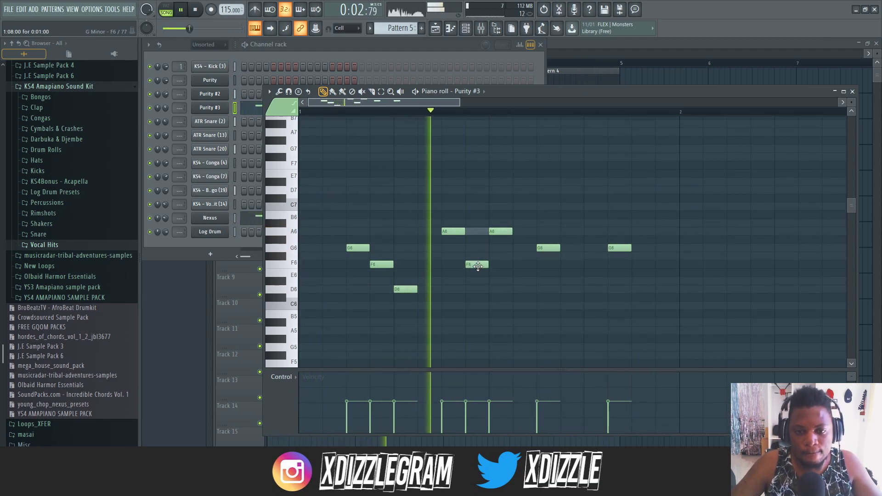
{"action": "left_click_drag", "start_coordinate": [478, 266], "coordinate": [476, 291]}
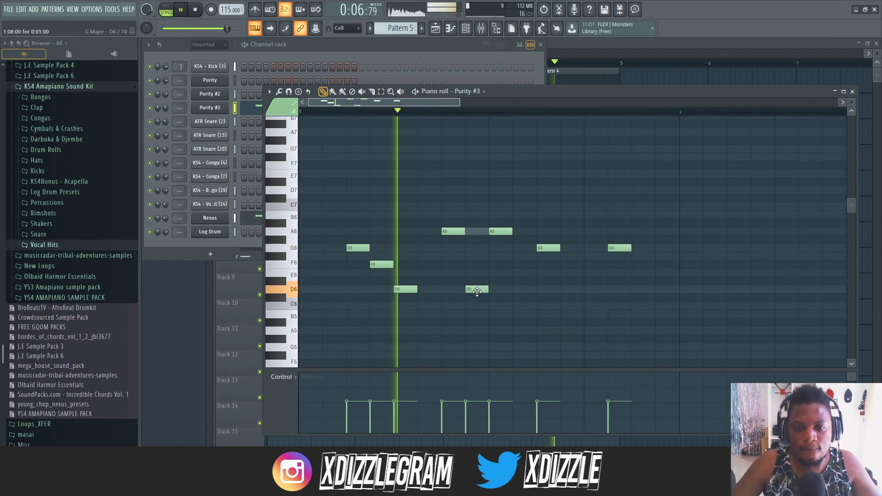
- Return to the playlist and restore its window to a smaller size beside the channel rack and mixer
{"action": "left_click", "coordinate": [392, 52]}
{"action": "left_click", "coordinate": [633, 44]}
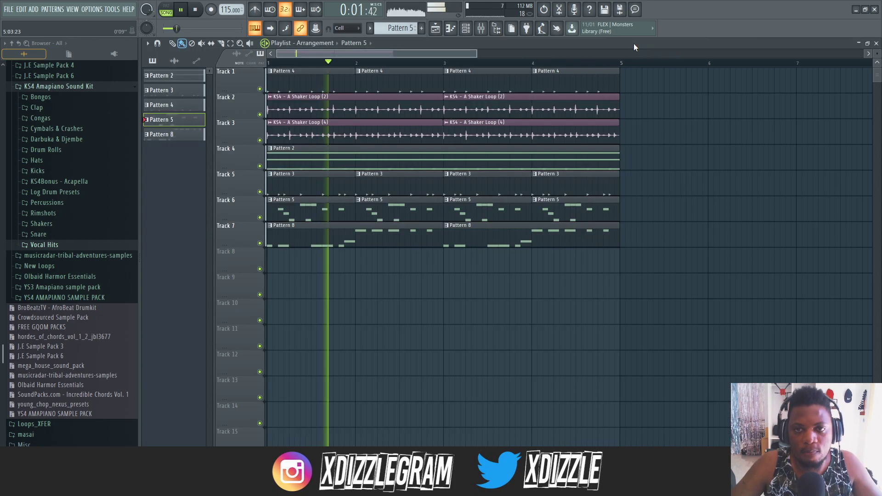
{"action": "double_click", "coordinate": [451, 43]}
{"action": "scroll", "coordinate": [581, 71], "scroll_direction": "up", "scroll_amount": 2}
{"action": "scroll", "coordinate": [588, 68], "scroll_direction": "down", "scroll_amount": 2}
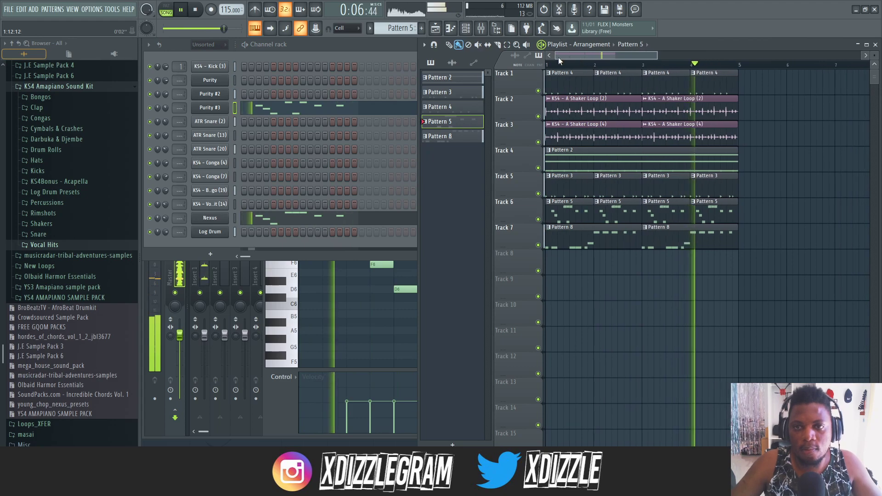
{"action": "scroll", "coordinate": [558, 57], "scroll_direction": "down", "scroll_amount": 3}
{"action": "left_click", "coordinate": [365, 45]}
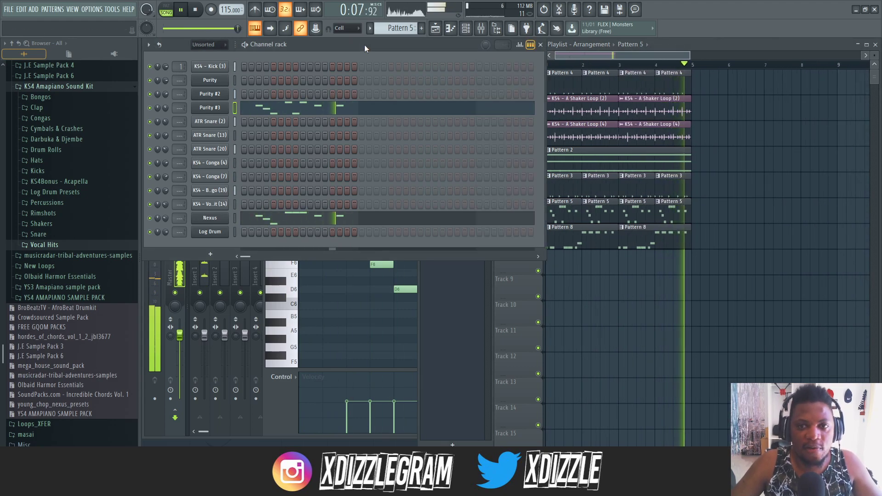
{"action": "left_click", "coordinate": [689, 43]}
{"action": "scroll", "coordinate": [607, 58], "scroll_direction": "up", "scroll_amount": 2}
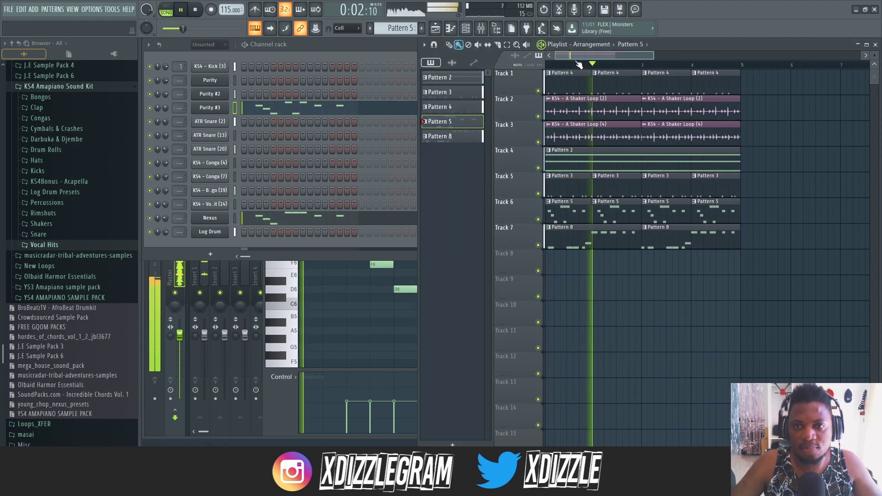
{"action": "scroll", "coordinate": [582, 67], "scroll_direction": "up", "scroll_amount": 2}
{"action": "left_click", "coordinate": [351, 44]}
{"action": "left_click", "coordinate": [698, 48]}
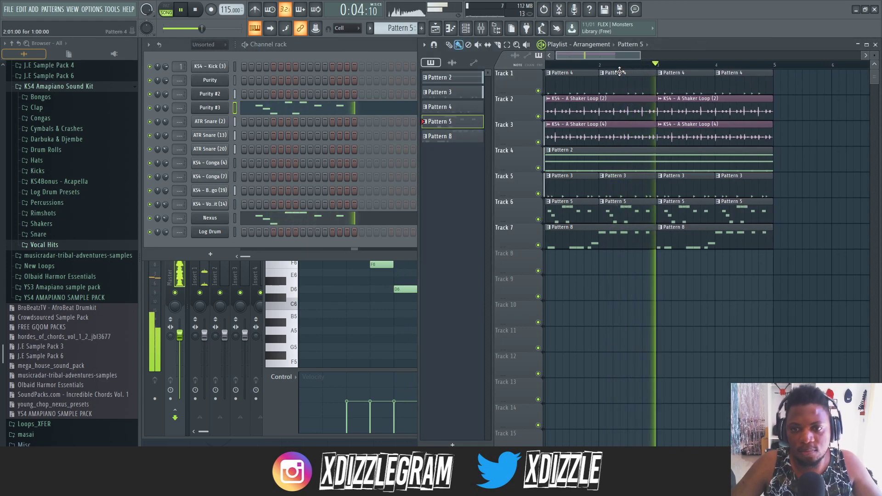
- Open the Log Drum synth used in Pattern 8 and adjust the time and initial level of Modulation 1
{"action": "double_click", "coordinate": [629, 242]}
{"action": "left_click", "coordinate": [399, 49]}
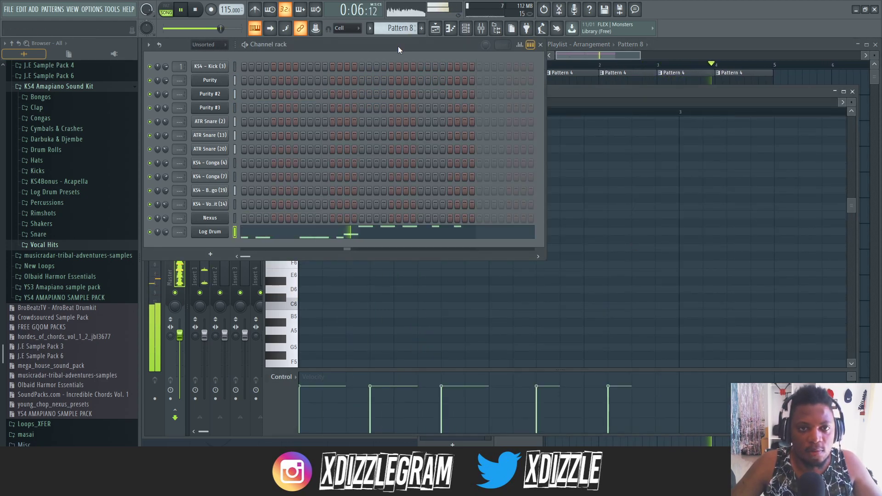
{"action": "left_click", "coordinate": [210, 231]}
{"action": "left_click_drag", "start_coordinate": [358, 244], "coordinate": [357, 247]}
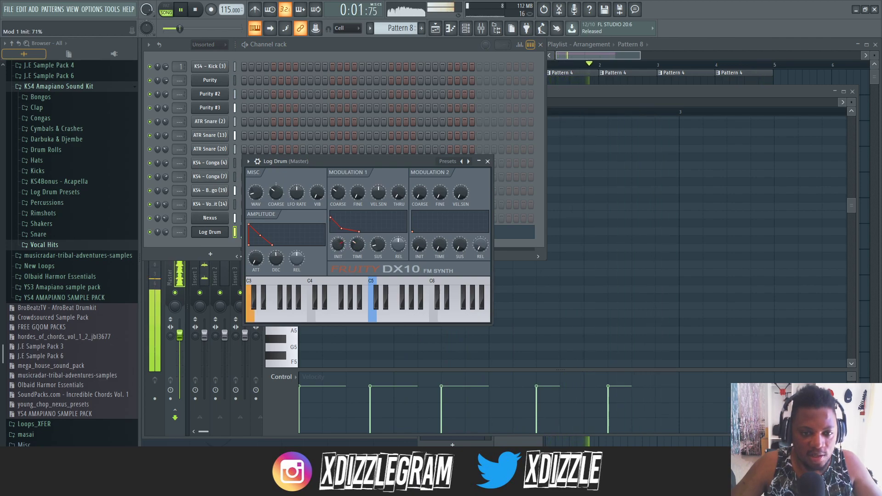
{"action": "left_click_drag", "start_coordinate": [337, 244], "coordinate": [338, 242]}
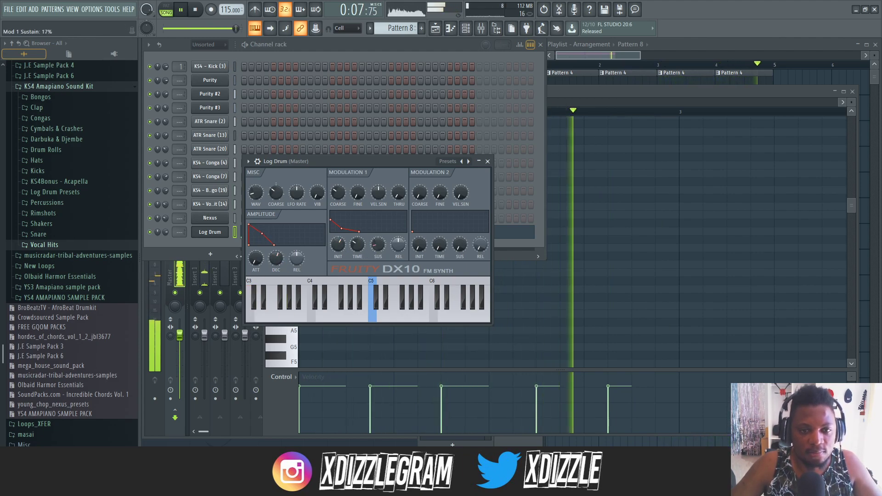
- Try several Modulation 1 sustain levels on Log Drum, settle on 24% and shorten the modulation time
{"action": "left_click_drag", "start_coordinate": [378, 244], "coordinate": [377, 250]}
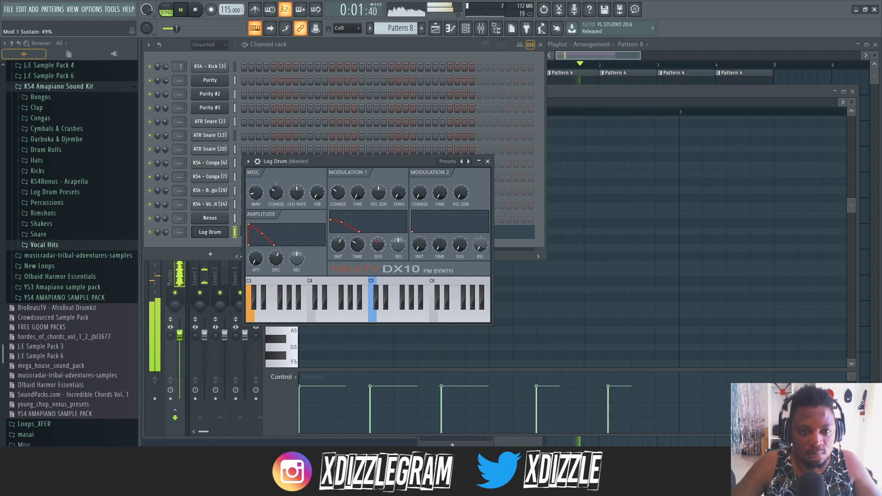
{"action": "left_click_drag", "start_coordinate": [378, 246], "coordinate": [379, 247]}
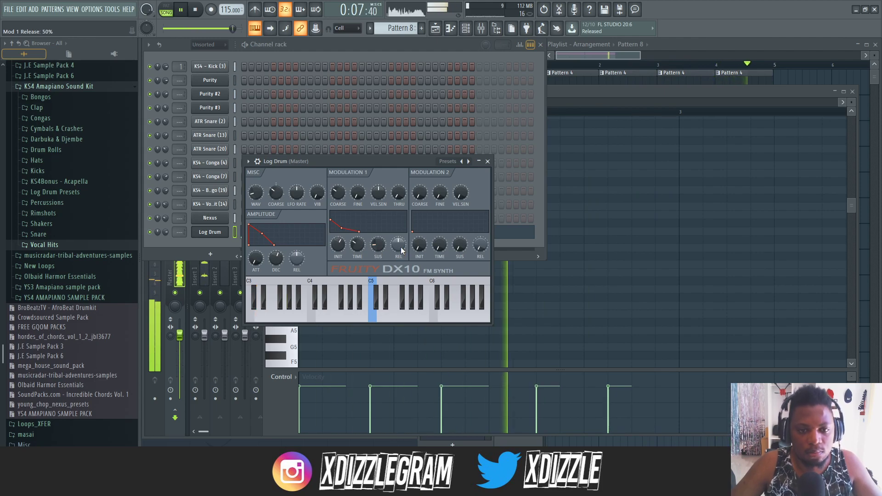
{"action": "left_click_drag", "start_coordinate": [358, 244], "coordinate": [376, 246]}
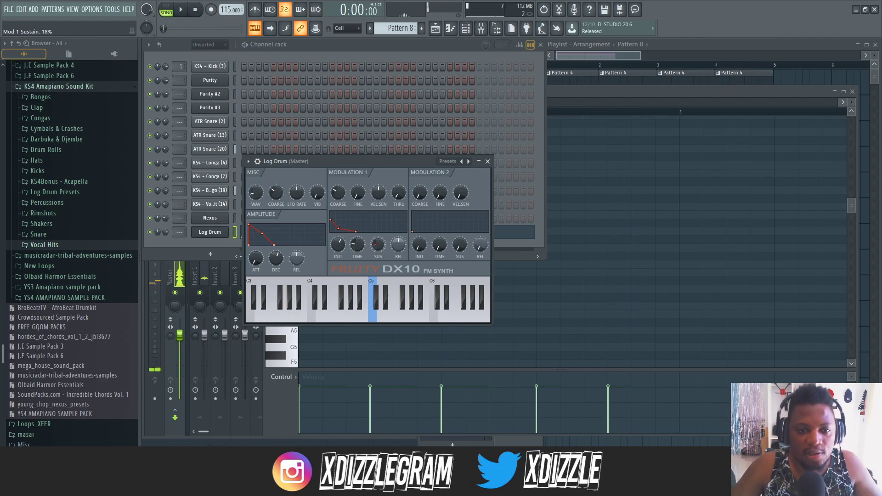
- Create an automation clip for Log Drum's Mod 1 Sustain and shape it to rise to a peak in bar 4
{"action": "right_click", "coordinate": [379, 247]}
{"action": "left_click", "coordinate": [408, 303]}
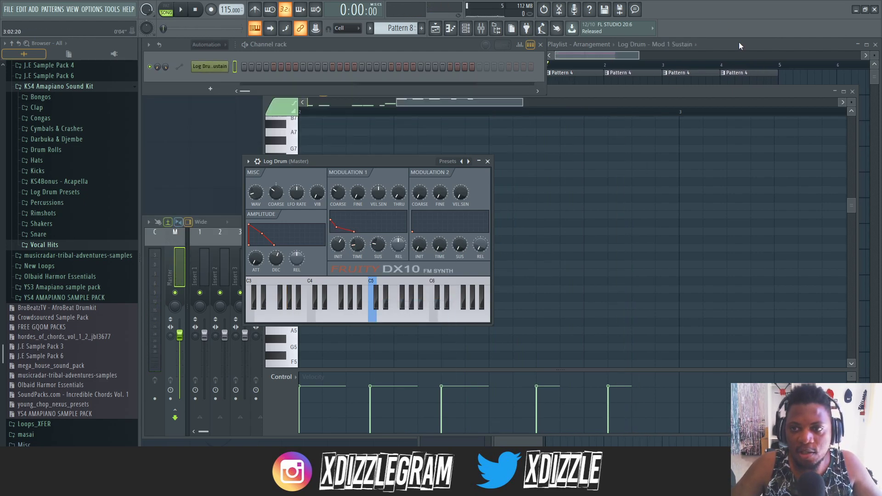
{"action": "left_click", "coordinate": [738, 45]}
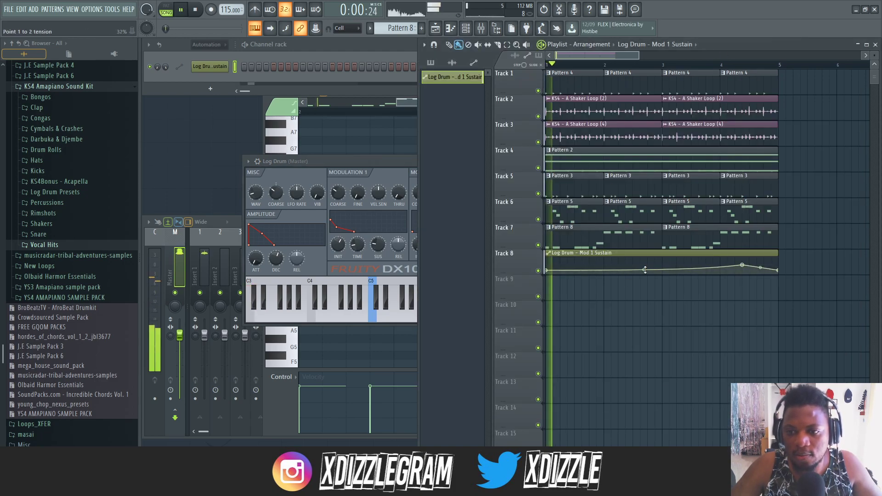
- Set Log Drum's Mod 1 Init to 40% and flatten the sustain automation curve, starting it at 11%
{"action": "left_click_drag", "start_coordinate": [357, 245], "coordinate": [339, 255]}
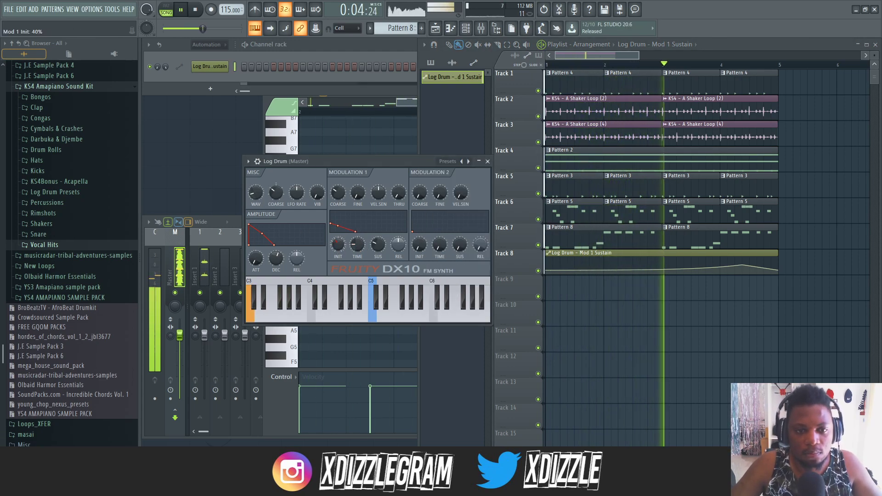
{"action": "left_click", "coordinate": [547, 273]}
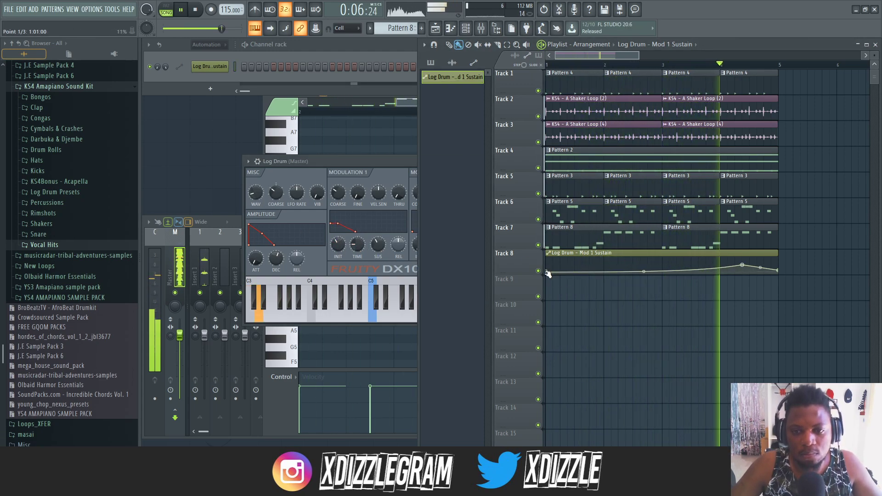
{"action": "left_click_drag", "start_coordinate": [743, 266], "coordinate": [778, 270]}
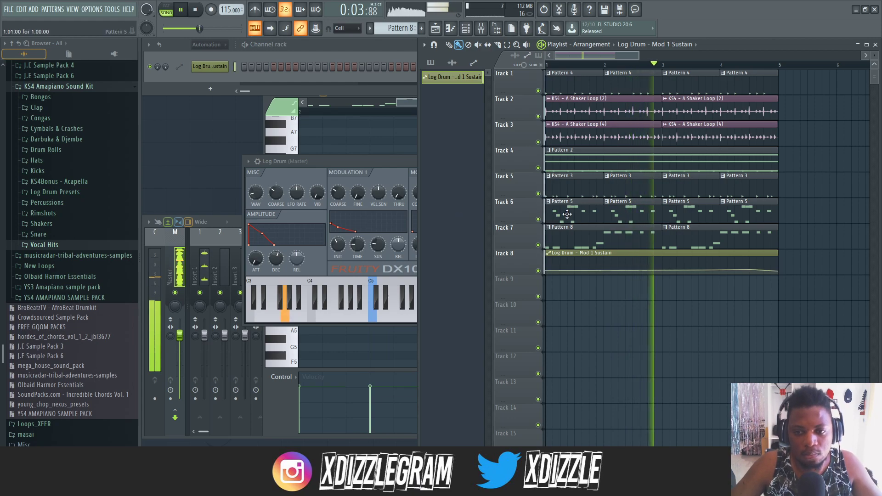
- Check the Log Drum notes of Pattern 8, maximize the playlist window and stop playback
{"action": "double_click", "coordinate": [599, 228]}
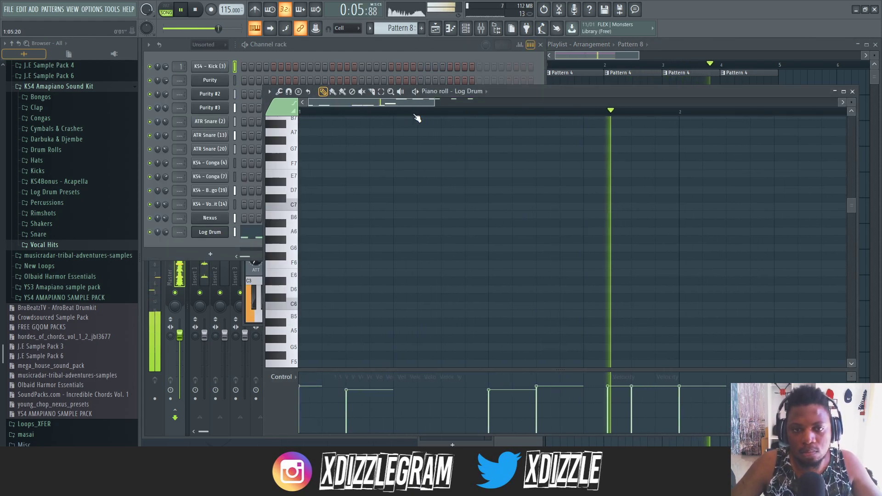
{"action": "left_click", "coordinate": [464, 60]}
{"action": "left_click", "coordinate": [689, 52]}
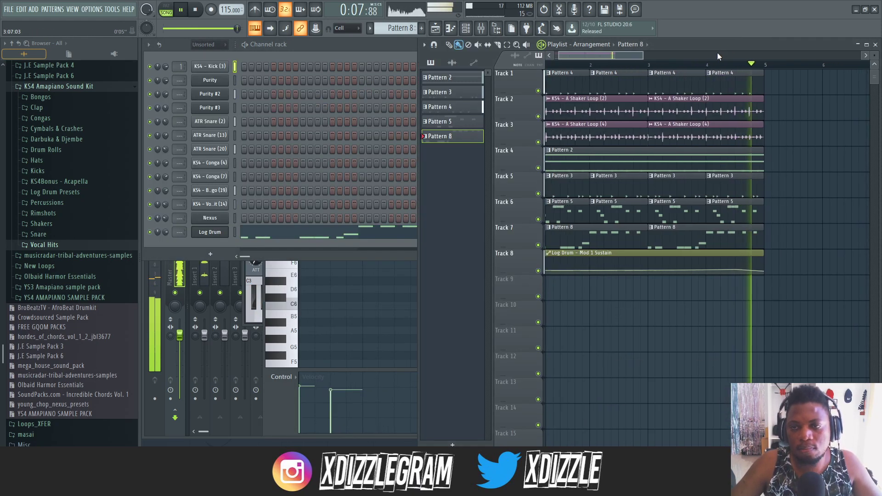
{"action": "double_click", "coordinate": [718, 45]}
{"action": "key", "text": "space"}
{"action": "left_click_drag", "start_coordinate": [419, 52], "coordinate": [363, 52]}
{"action": "scroll", "coordinate": [384, 55], "scroll_direction": "down", "scroll_amount": 1}
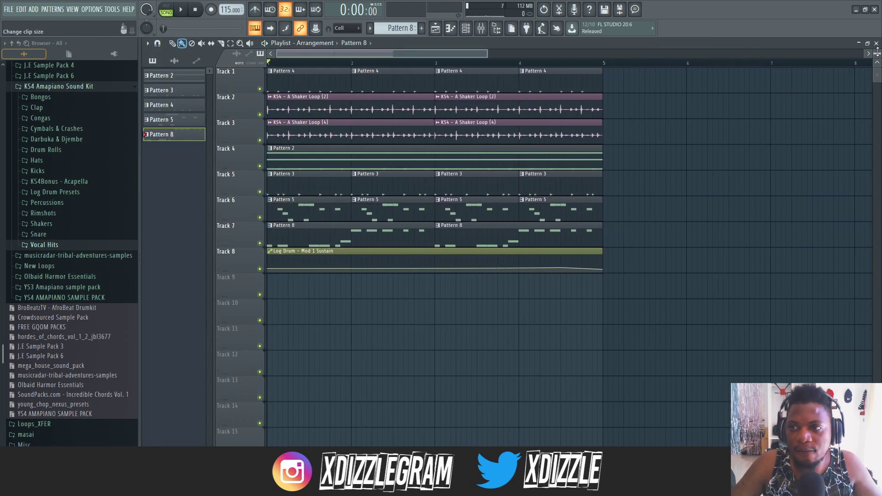
- Merge the two Pattern 8 clips on Track 7 into a single pattern clip
{"action": "left_click_drag", "start_coordinate": [877, 52], "coordinate": [877, 46]}
{"action": "scroll", "coordinate": [670, 204], "scroll_direction": "down", "scroll_amount": 2}
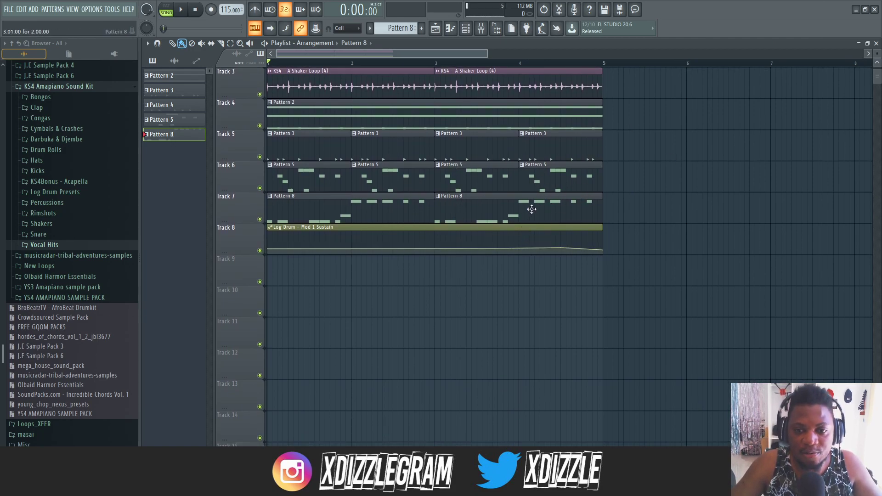
{"action": "left_click_drag", "start_coordinate": [641, 202], "coordinate": [285, 215]}
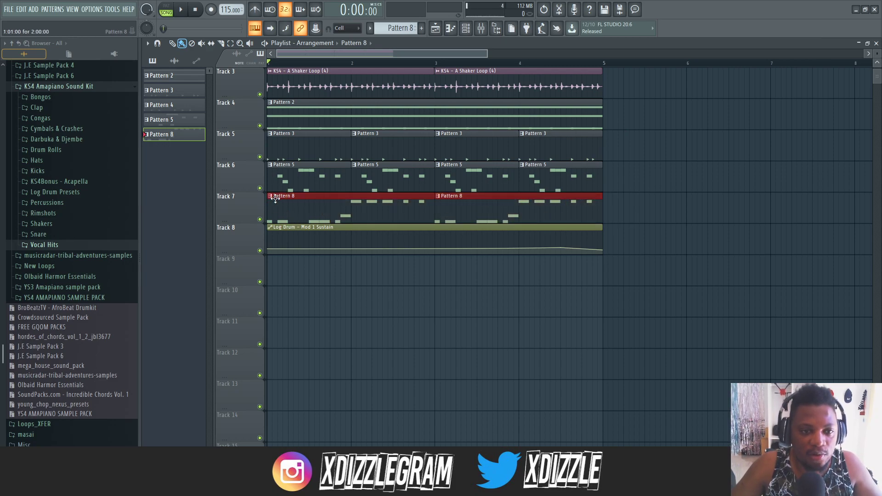
{"action": "left_click", "coordinate": [150, 43]}
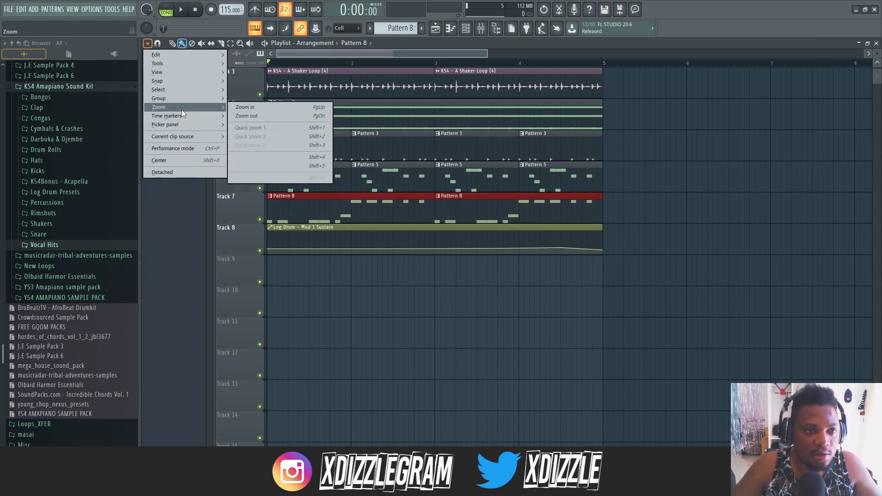
{"action": "mouse_move", "coordinate": [185, 57]}
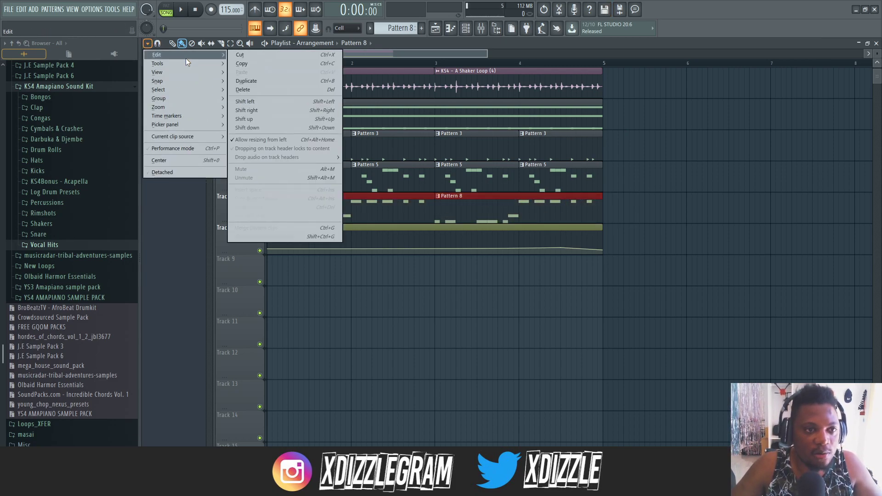
{"action": "left_click", "coordinate": [280, 226]}
- Open the merged clip's Log Drum notes in the piano roll and listen to them through bars 1 to 4
{"action": "double_click", "coordinate": [500, 209]}
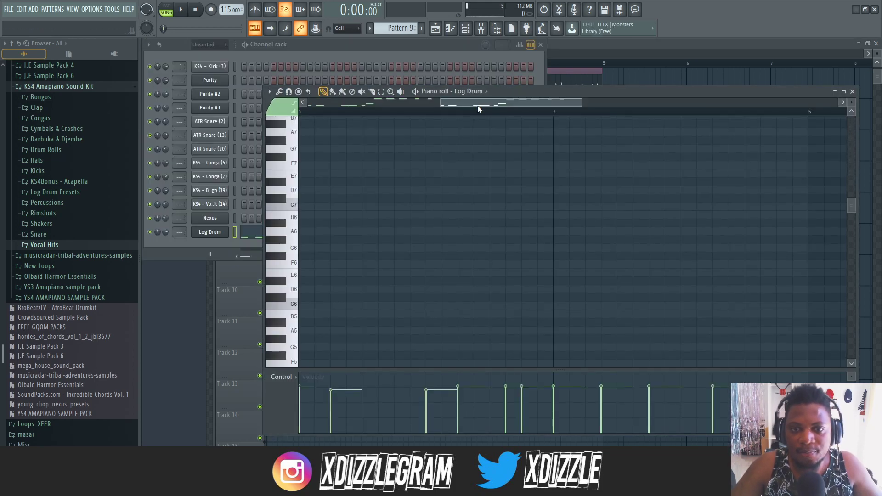
{"action": "scroll", "coordinate": [478, 108], "scroll_direction": "down", "scroll_amount": 5}
{"action": "scroll", "coordinate": [457, 220], "scroll_direction": "down", "scroll_amount": 5}
{"action": "scroll", "coordinate": [456, 221], "scroll_direction": "down", "scroll_amount": 6}
{"action": "key", "text": "space"}
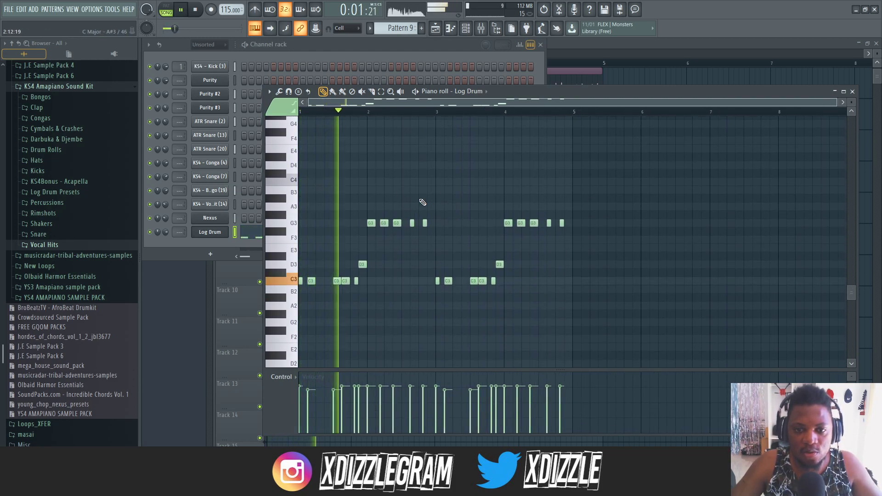
{"action": "scroll", "coordinate": [434, 113], "scroll_direction": "up", "scroll_amount": 3}
{"action": "left_click_drag", "start_coordinate": [432, 103], "coordinate": [460, 101]}
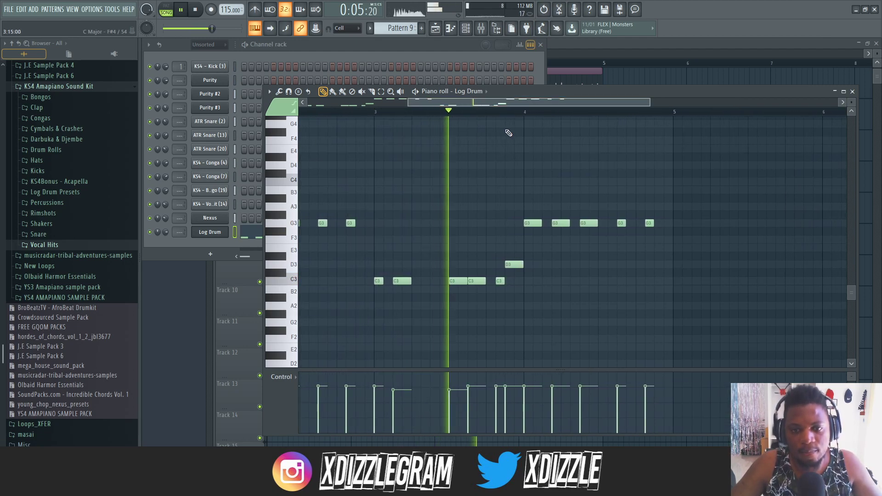
{"action": "scroll", "coordinate": [512, 115], "scroll_direction": "up", "scroll_amount": 2}
{"action": "key", "text": "space"}
- Lengthen the last C3 note of bar 3 back to its neighbour and chop it into very short repeats with a reduced time multiplier
{"action": "scroll", "coordinate": [498, 176], "scroll_direction": "down", "scroll_amount": 1}
{"action": "scroll", "coordinate": [487, 112], "scroll_direction": "up", "scroll_amount": 2}
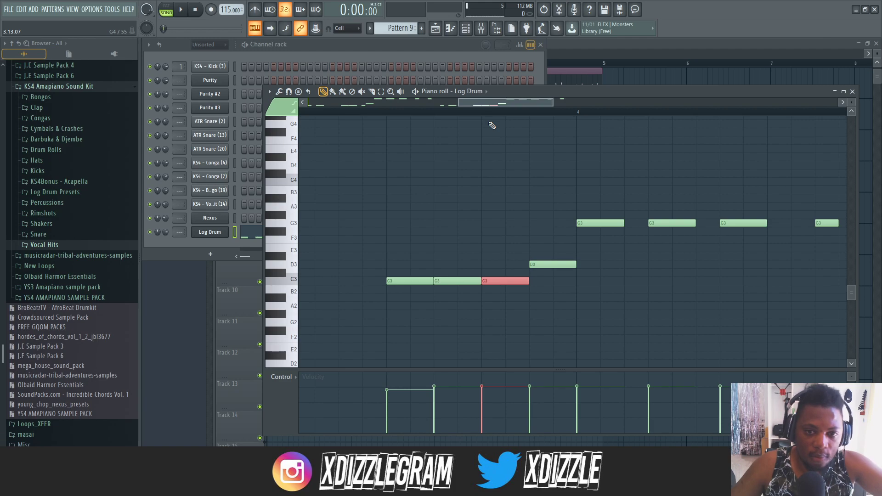
{"action": "key", "text": "ctrl+u"}
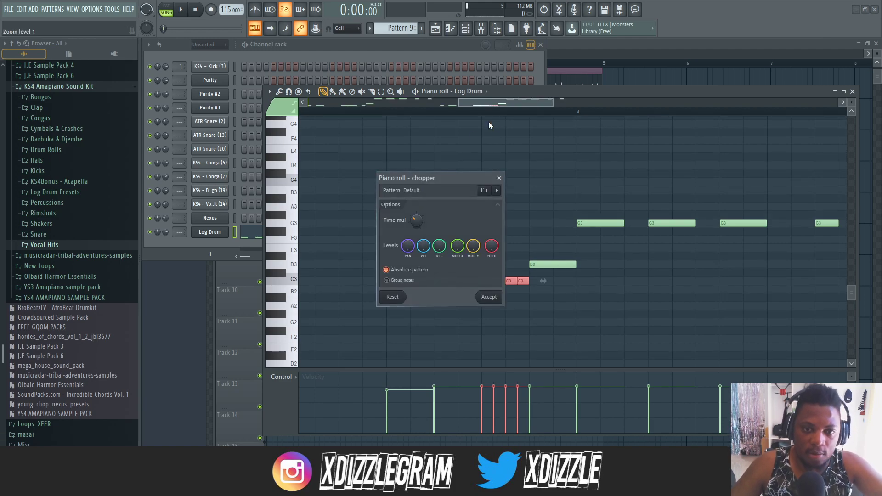
{"action": "left_click_drag", "start_coordinate": [445, 178], "coordinate": [381, 123]}
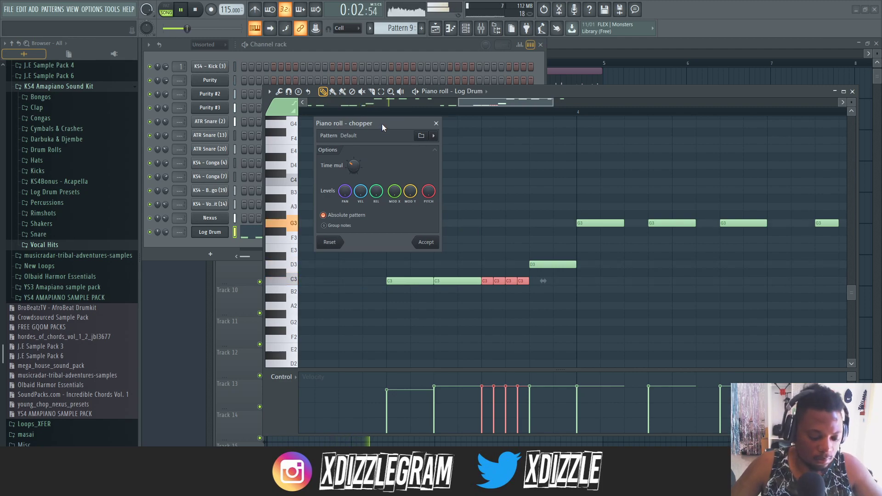
{"action": "mouse_move", "coordinate": [382, 123]}
{"action": "left_mouse_down"}
{"action": "mouse_move", "coordinate": [365, 132]}
{"action": "mouse_move", "coordinate": [373, 123]}
{"action": "left_mouse_up"}
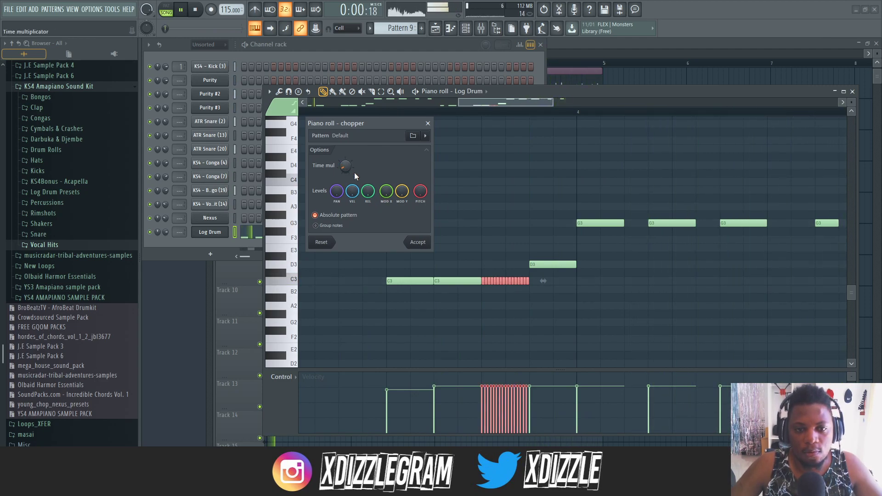
{"action": "left_click", "coordinate": [418, 242]}
- Delete the first half of the chopped C3 notes in bar 3 and play the pattern to hear the roll
{"action": "scroll", "coordinate": [469, 112], "scroll_direction": "down", "scroll_amount": 2}
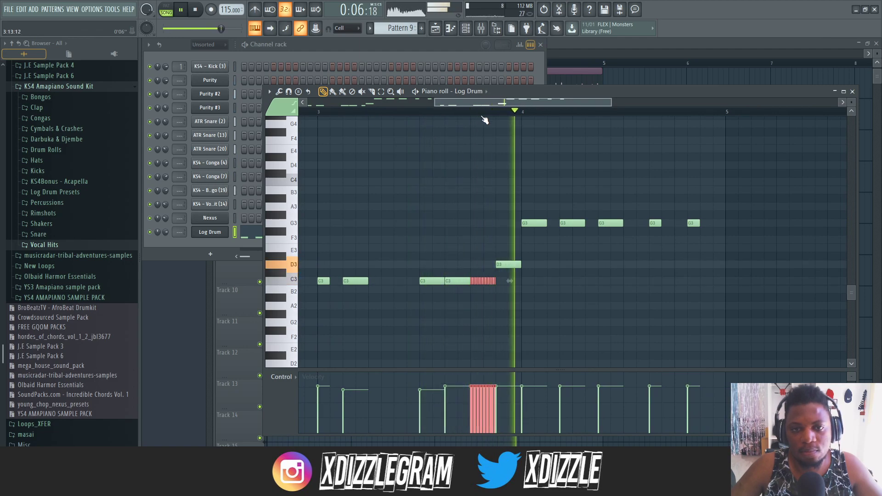
{"action": "scroll", "coordinate": [460, 281], "scroll_direction": "up", "scroll_amount": 3}
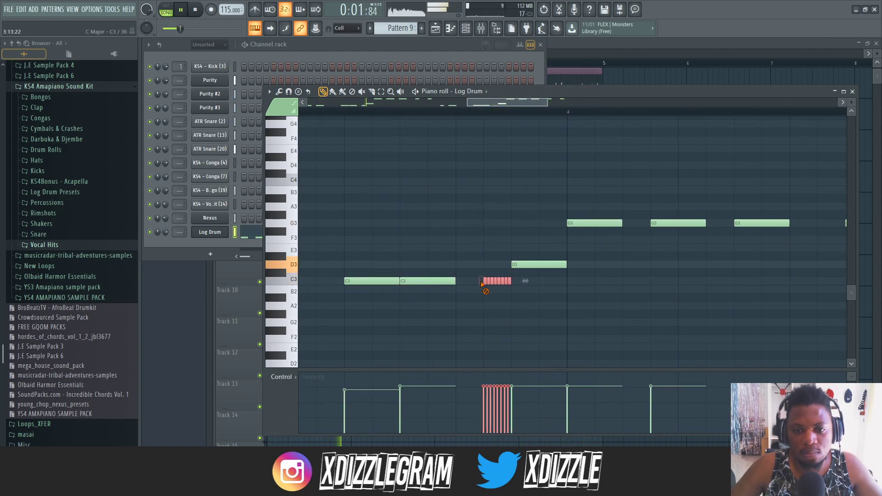
{"action": "scroll", "coordinate": [481, 118], "scroll_direction": "down", "scroll_amount": 6}
{"action": "scroll", "coordinate": [484, 114], "scroll_direction": "down", "scroll_amount": 3}
{"action": "scroll", "coordinate": [506, 168], "scroll_direction": "up", "scroll_amount": 7}
{"action": "scroll", "coordinate": [507, 169], "scroll_direction": "down", "scroll_amount": 3}
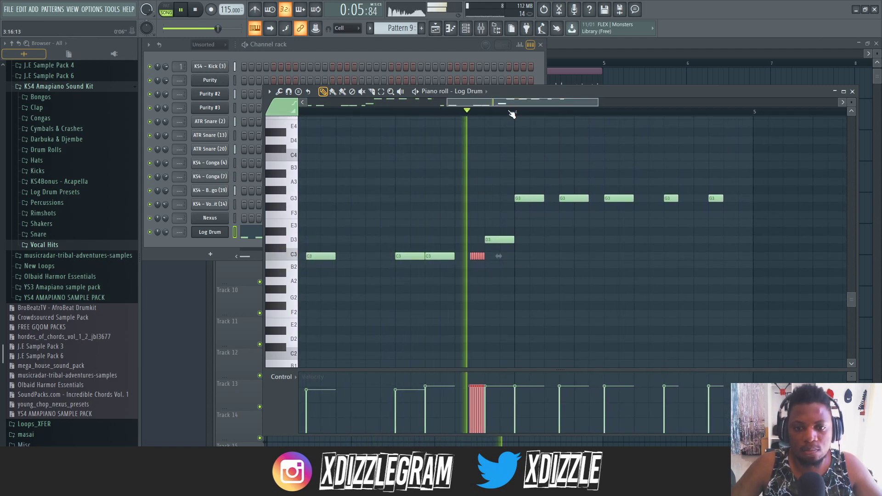
{"action": "scroll", "coordinate": [491, 117], "scroll_direction": "down", "scroll_amount": 2}
{"action": "scroll", "coordinate": [645, 113], "scroll_direction": "up", "scroll_amount": 3}
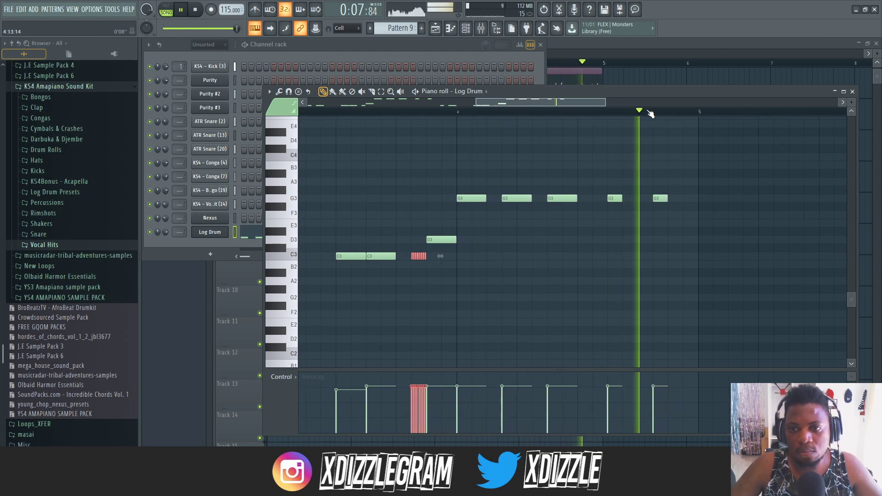
{"action": "scroll", "coordinate": [583, 115], "scroll_direction": "down", "scroll_amount": 4}
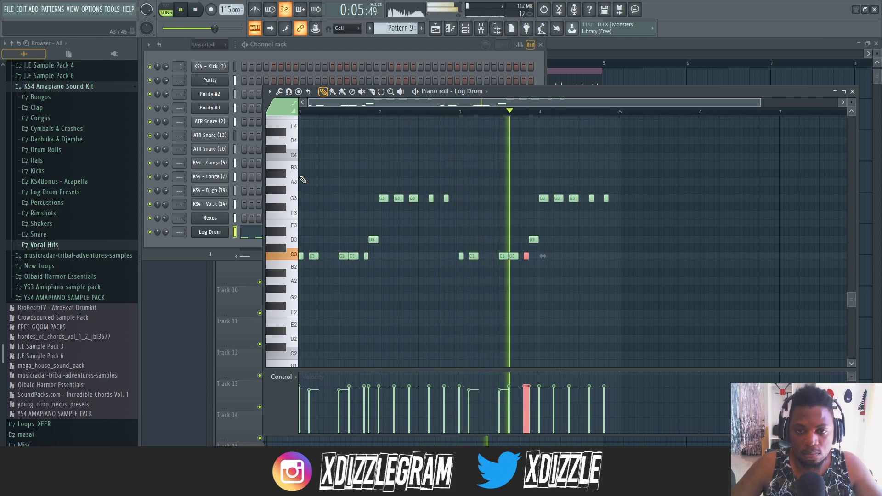
{"action": "scroll", "coordinate": [561, 104], "scroll_direction": "up", "scroll_amount": 2}
{"action": "key", "text": "space"}
- Reposition the piano roll window and play the Log Drum notes again, checking the end of bar 4
{"action": "left_click_drag", "start_coordinate": [538, 94], "coordinate": [407, 98]}
{"action": "left_click_drag", "start_coordinate": [462, 95], "coordinate": [585, 88]}
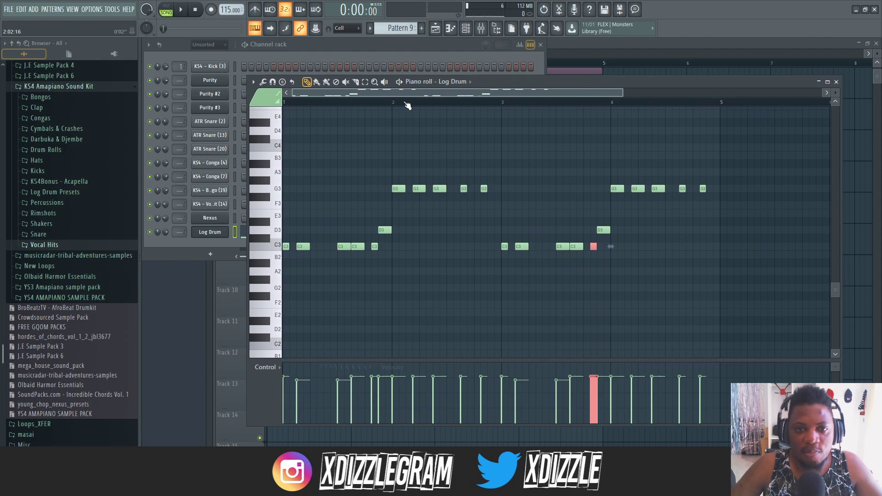
{"action": "scroll", "coordinate": [428, 96], "scroll_direction": "up", "scroll_amount": 3}
{"action": "left_click_drag", "start_coordinate": [515, 81], "coordinate": [445, 85]}
{"action": "scroll", "coordinate": [451, 146], "scroll_direction": "up", "scroll_amount": 3}
{"action": "scroll", "coordinate": [424, 118], "scroll_direction": "up", "scroll_amount": 1}
{"action": "key", "text": "space"}
{"action": "scroll", "coordinate": [362, 113], "scroll_direction": "down", "scroll_amount": 3}
{"action": "left_click_drag", "start_coordinate": [356, 96], "coordinate": [560, 107]}
{"action": "scroll", "coordinate": [437, 110], "scroll_direction": "down", "scroll_amount": 3}
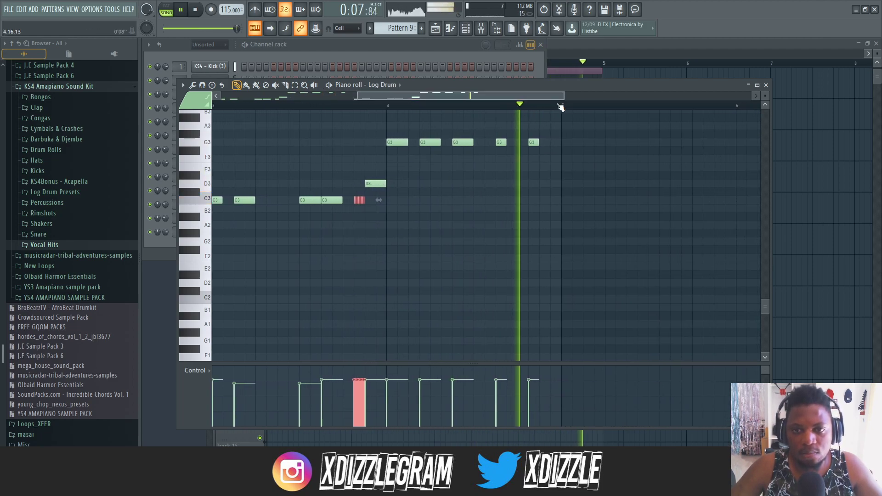
{"action": "scroll", "coordinate": [539, 108], "scroll_direction": "up", "scroll_amount": 5}
{"action": "key", "text": "space"}
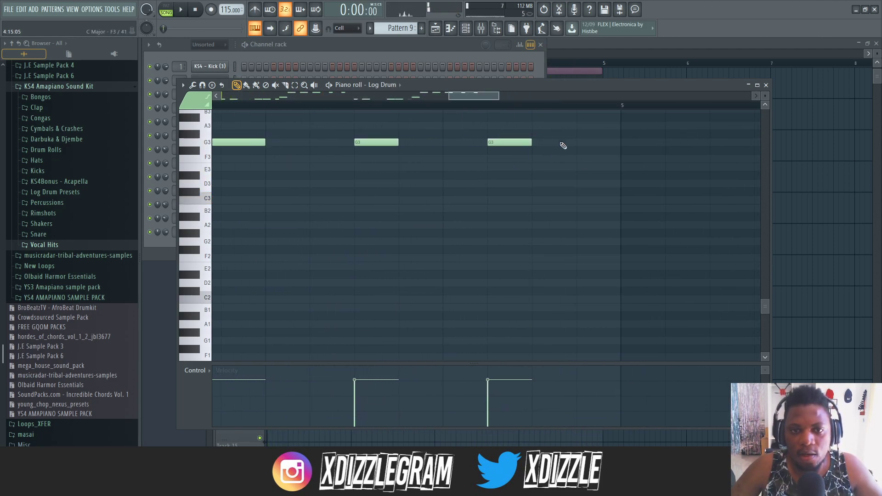
- Set the piano roll snap to 1/4 step and slice the last G3 note of bar 4 into four equal pieces
{"action": "left_click", "coordinate": [202, 86]}
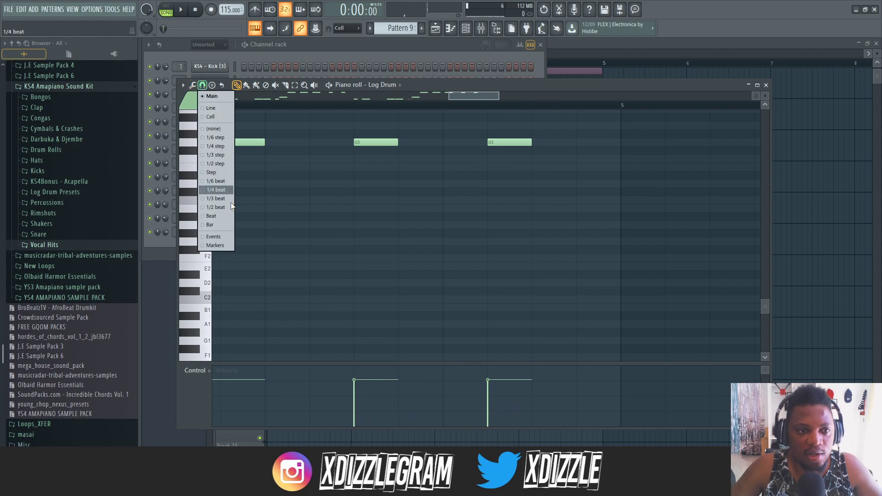
{"action": "left_click", "coordinate": [212, 147]}
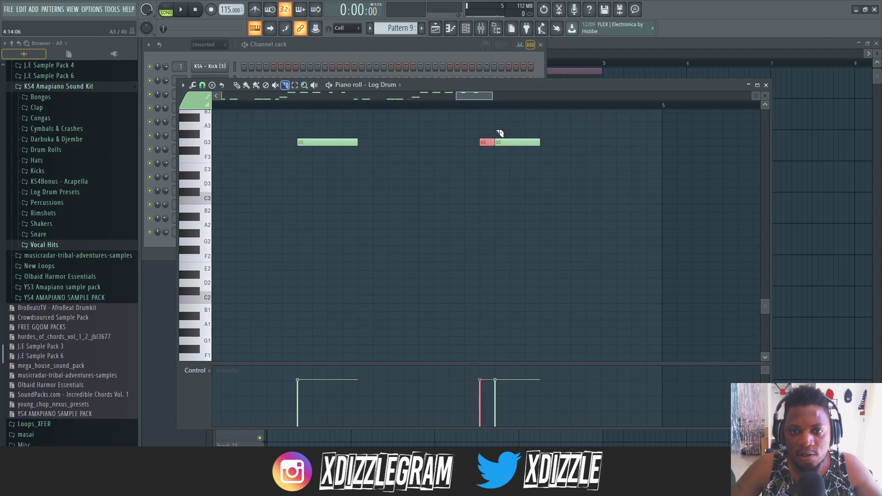
{"action": "scroll", "coordinate": [519, 111], "scroll_direction": "down", "scroll_amount": 2}
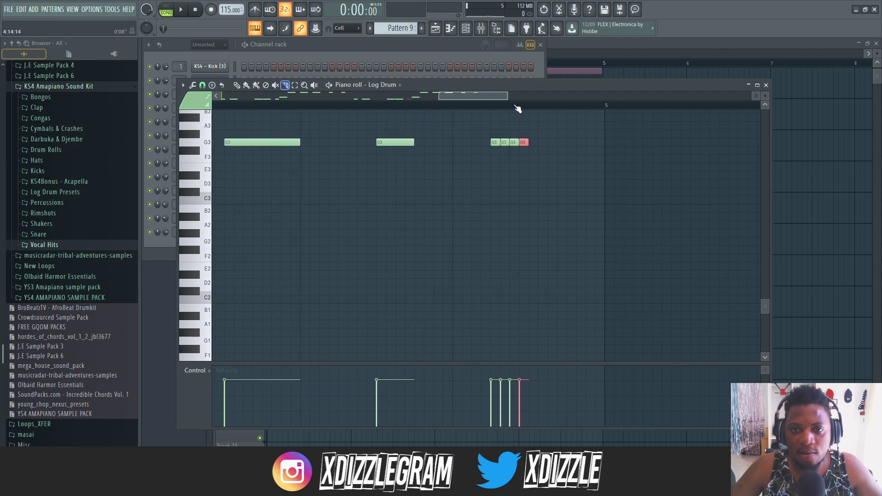
- Play the pattern and listen to the sliced G3 notes at the end of bar 4
{"action": "key", "text": "space"}
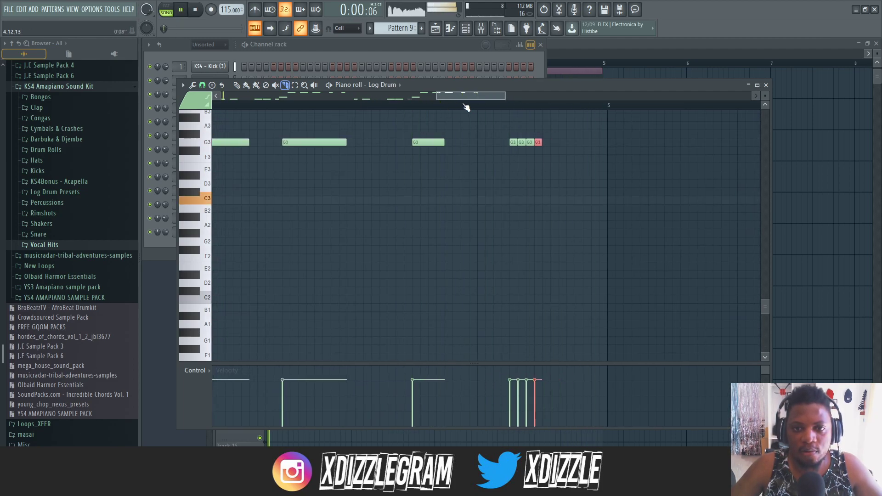
{"action": "scroll", "coordinate": [472, 103], "scroll_direction": "down", "scroll_amount": 3}
{"action": "left_click", "coordinate": [369, 106]}
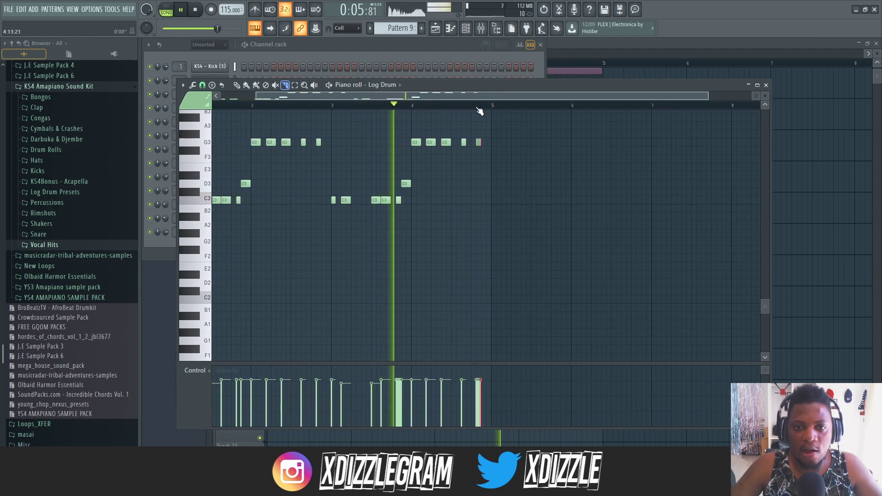
{"action": "scroll", "coordinate": [470, 113], "scroll_direction": "up", "scroll_amount": 4}
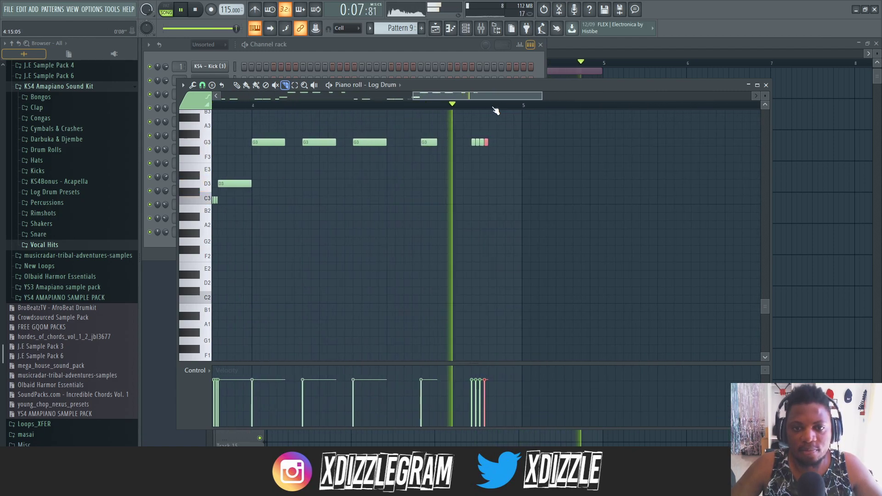
{"action": "scroll", "coordinate": [495, 110], "scroll_direction": "down", "scroll_amount": 2}
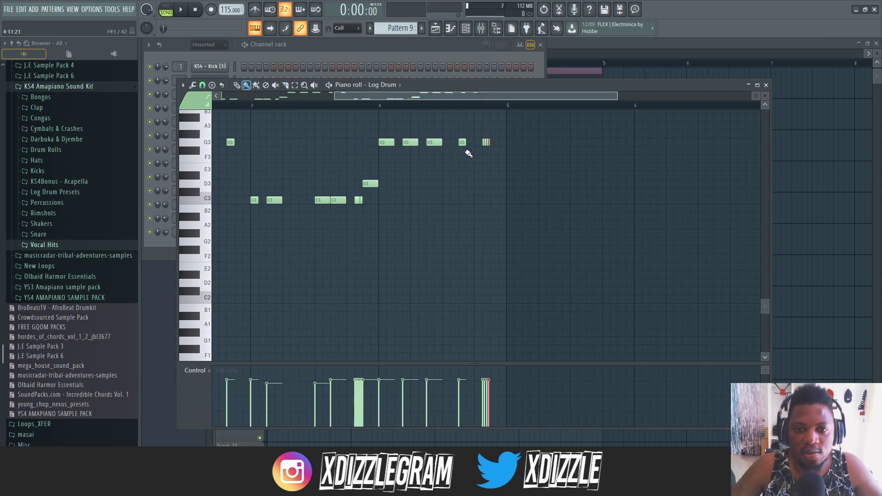
- Try quick-chopping the second-to-last G3 note of bar 4 and undo the chop
{"action": "scroll", "coordinate": [475, 107], "scroll_direction": "up", "scroll_amount": 2}
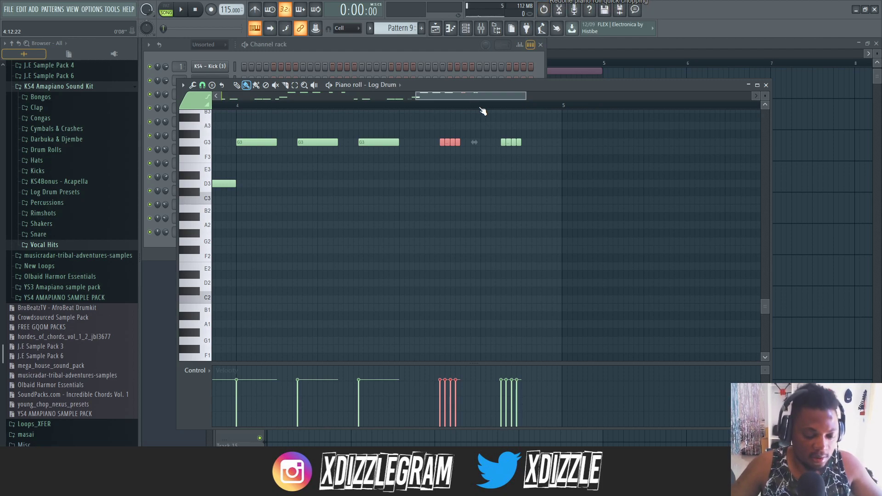
{"action": "key", "text": "ctrl+z"}
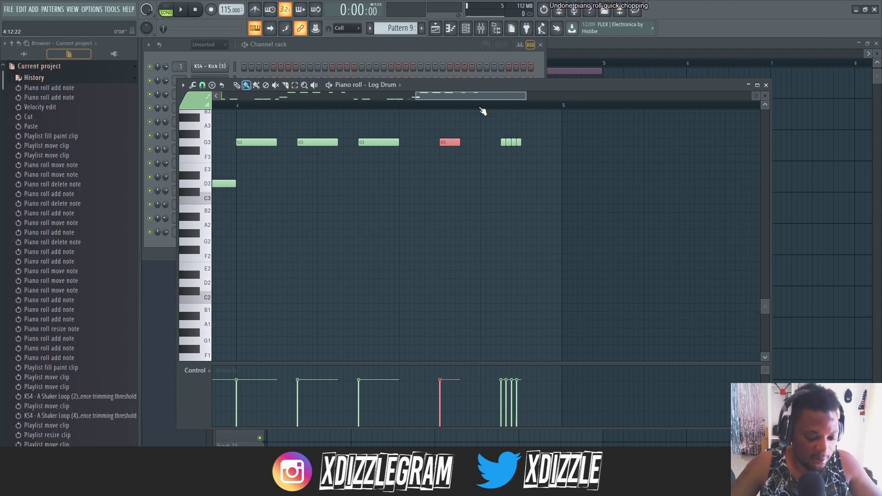
- Play the song with the edited log drum and restore the maximized playlist to its smaller window size
{"action": "scroll", "coordinate": [462, 106], "scroll_direction": "down", "scroll_amount": 5}
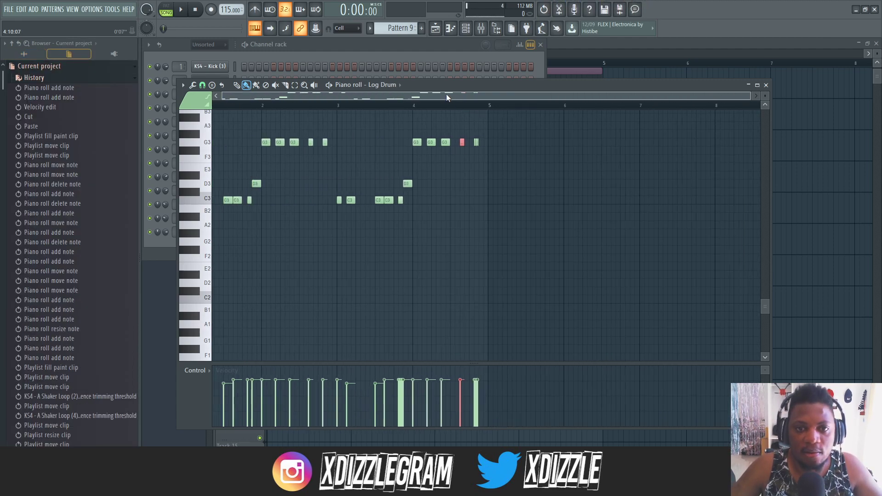
{"action": "key", "text": "space"}
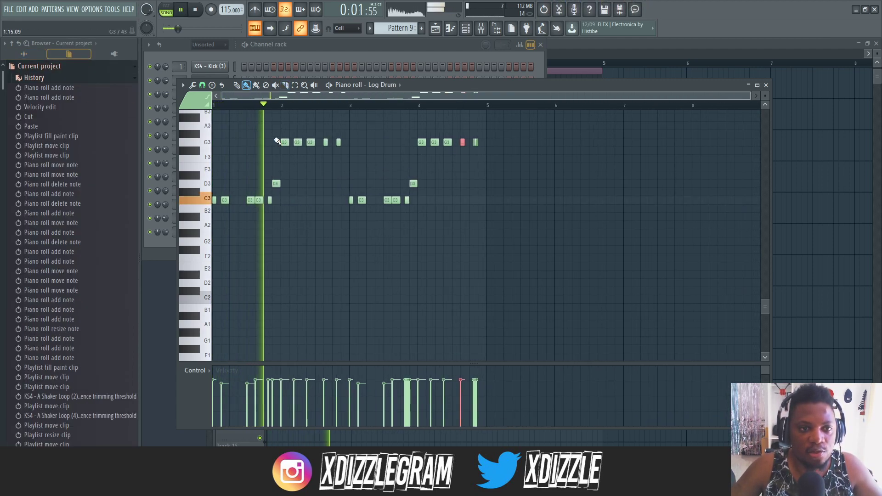
{"action": "scroll", "coordinate": [329, 148], "scroll_direction": "up", "scroll_amount": 3}
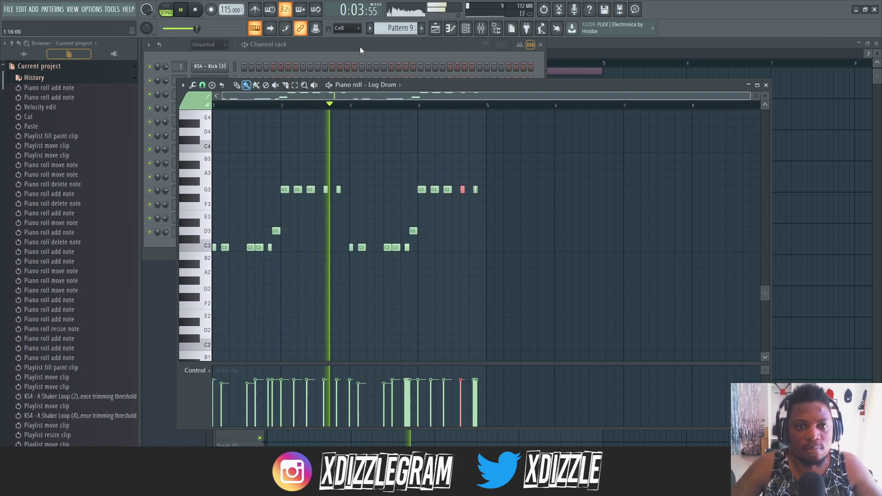
{"action": "left_click", "coordinate": [358, 49]}
{"action": "left_click", "coordinate": [639, 45]}
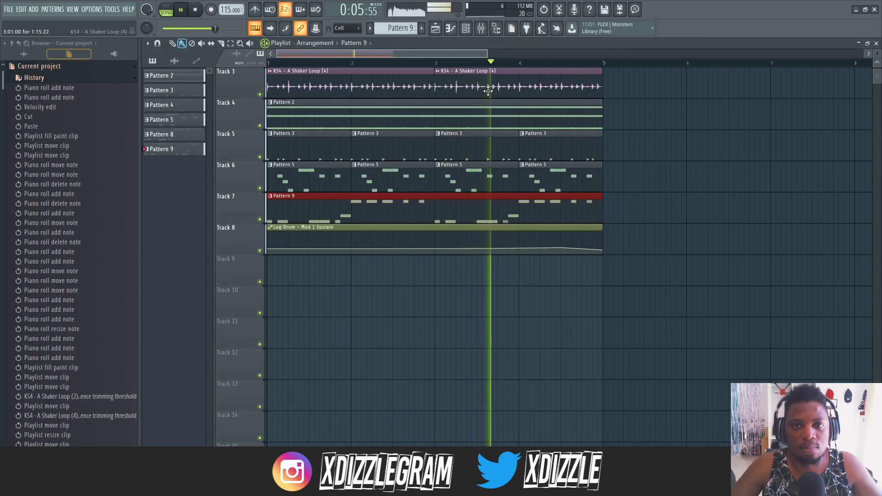
{"action": "double_click", "coordinate": [460, 46]}
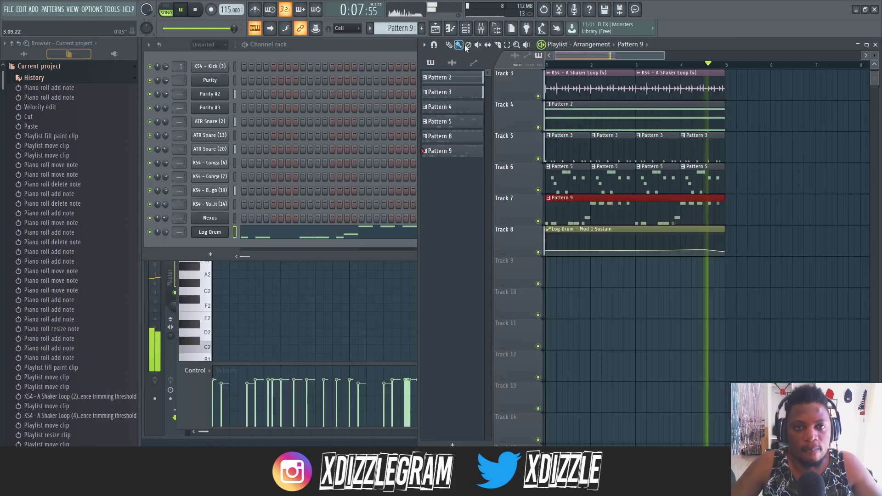
- Reopen the merged log drum clip's notes from Track 7 and bring the channel rack to the front
{"action": "left_click", "coordinate": [321, 47]}
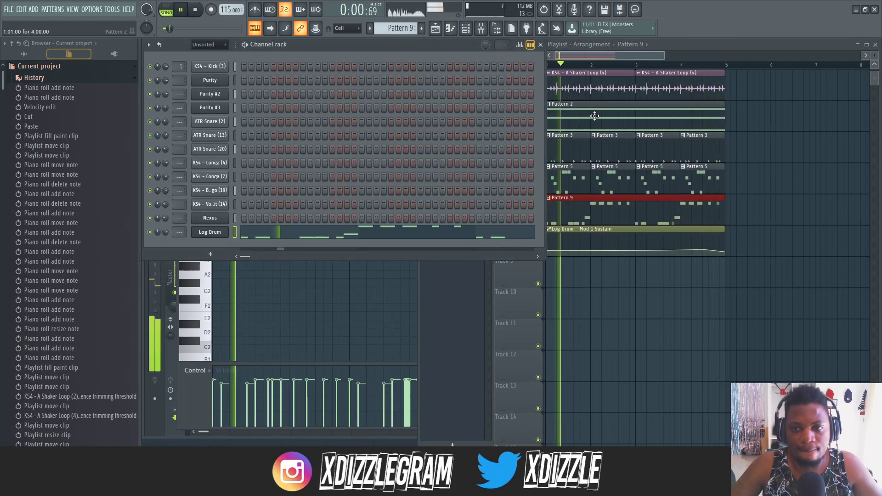
{"action": "left_click", "coordinate": [612, 46]}
{"action": "double_click", "coordinate": [611, 209]}
{"action": "left_click", "coordinate": [379, 48]}
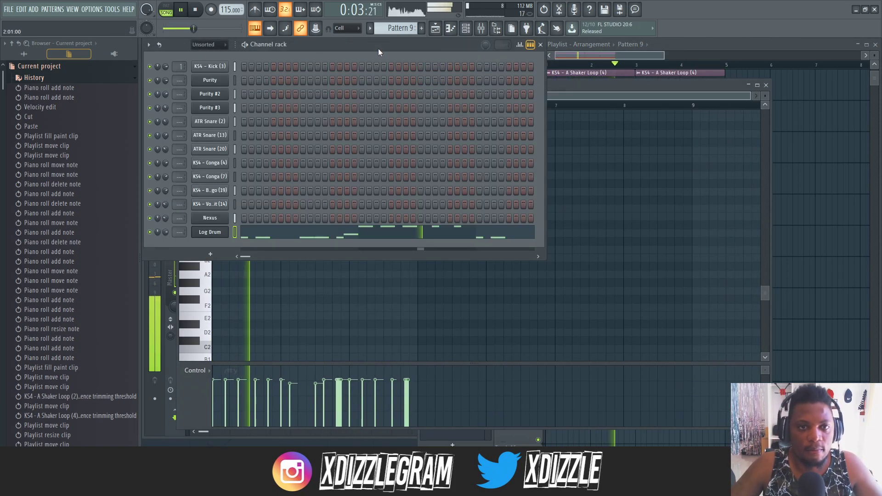
- Widen the channel rack and add KS4 - Snare (29) from the KS4 Amapiano Sound Kit as a new channel
{"action": "left_click_drag", "start_coordinate": [545, 175], "coordinate": [779, 175]}
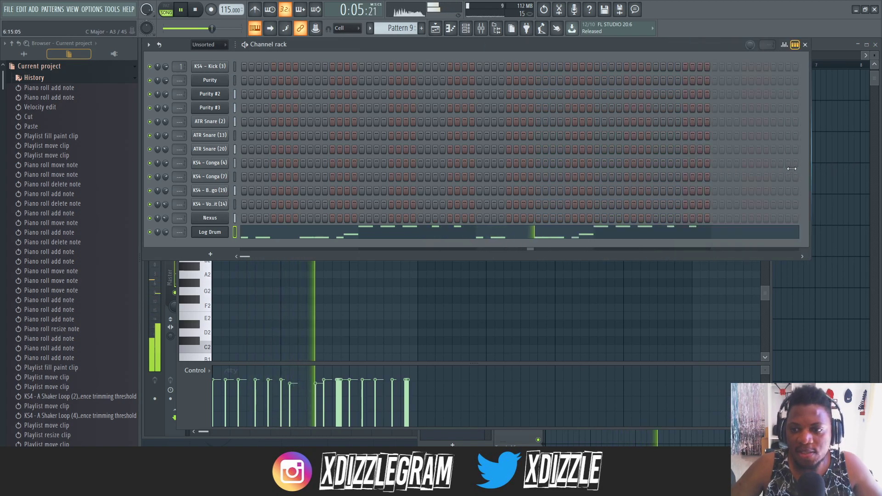
{"action": "left_click", "coordinate": [27, 54]}
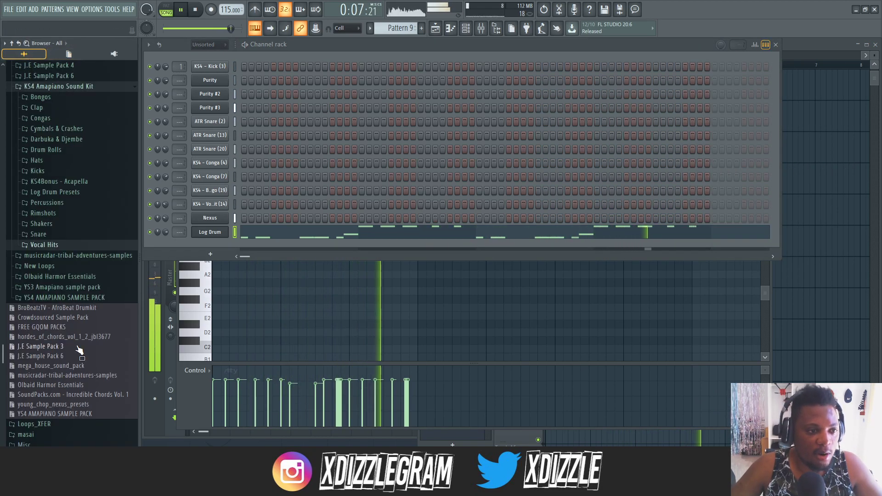
{"action": "left_click", "coordinate": [52, 235]}
{"action": "left_click", "coordinate": [85, 332]}
{"action": "left_click", "coordinate": [75, 396]}
{"action": "scroll", "coordinate": [79, 372], "scroll_direction": "down", "scroll_amount": 3}
{"action": "left_click", "coordinate": [79, 289]}
{"action": "left_click", "coordinate": [77, 260]}
{"action": "left_click_drag", "start_coordinate": [72, 294], "coordinate": [213, 244]}
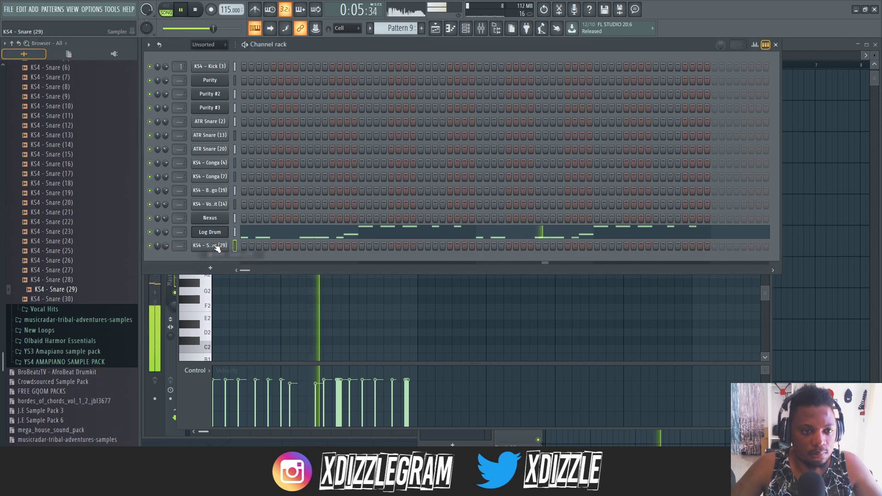
- Program KS4 - Snare (29) hits on steps 9, 11, 20, 33, 43, 59 and 62 of Pattern 9
{"action": "left_click", "coordinate": [303, 245]}
{"action": "left_click", "coordinate": [324, 246]}
{"action": "key", "text": "space"}
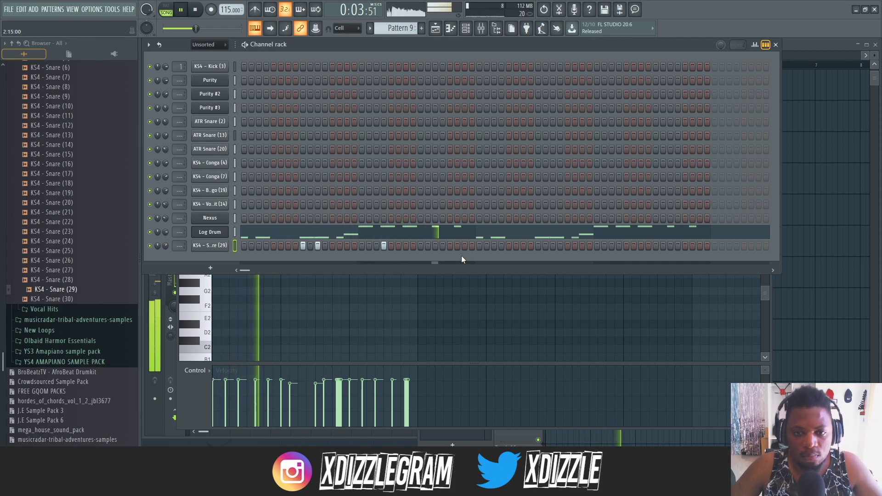
{"action": "left_click", "coordinate": [552, 246]}
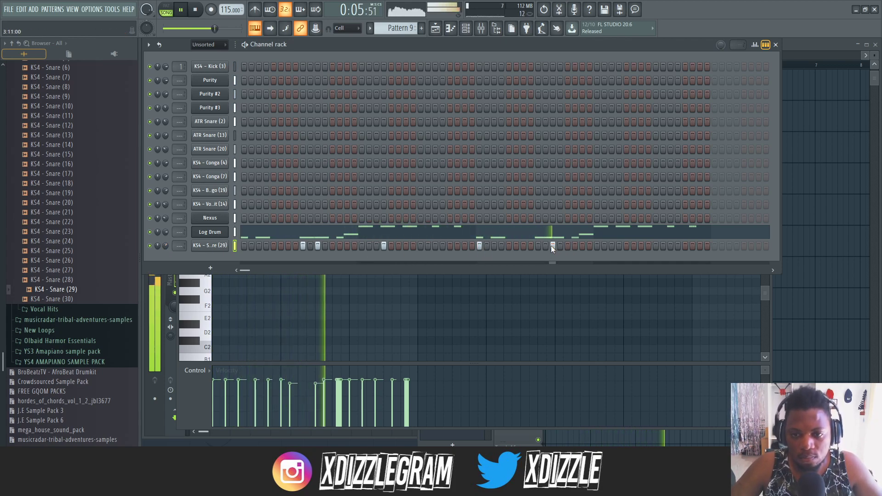
{"action": "left_click", "coordinate": [677, 247]}
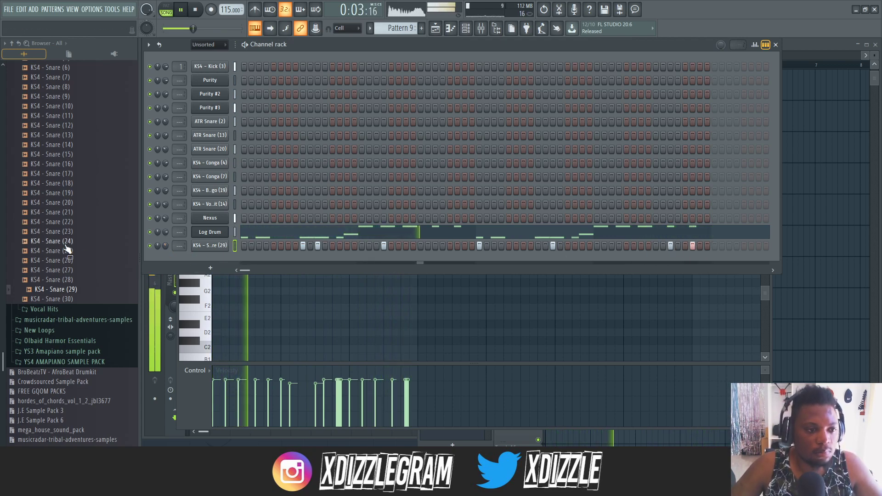
- Audition KS4 - Snare (5) and collapse the Snare folder in the sample kit
{"action": "scroll", "coordinate": [65, 246], "scroll_direction": "up", "scroll_amount": 6}
{"action": "left_click", "coordinate": [81, 235]}
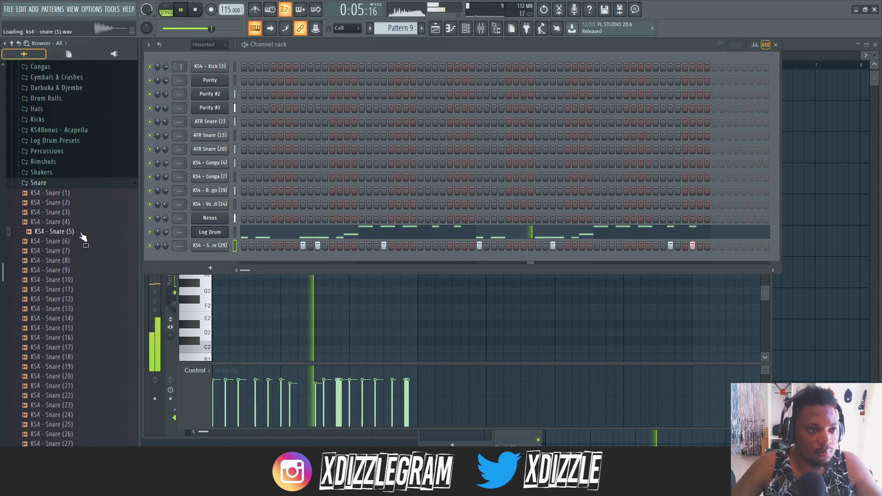
{"action": "left_click", "coordinate": [71, 184]}
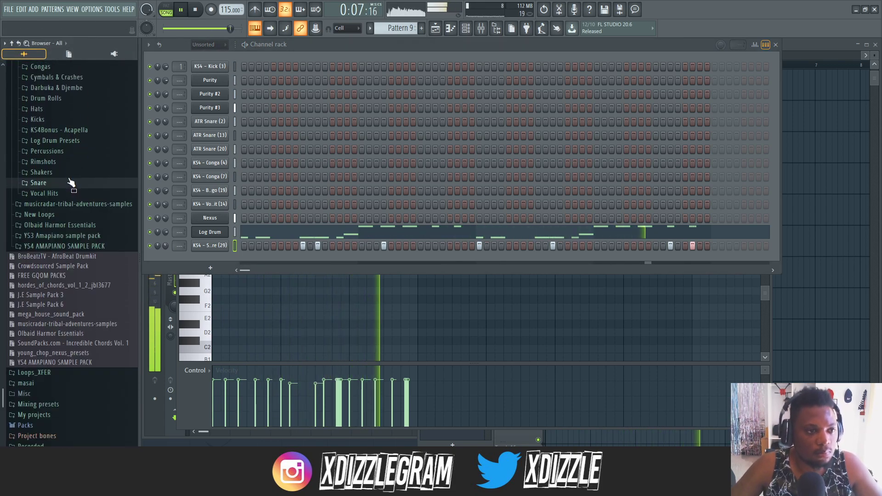
{"action": "scroll", "coordinate": [65, 196], "scroll_direction": "up", "scroll_amount": 5}
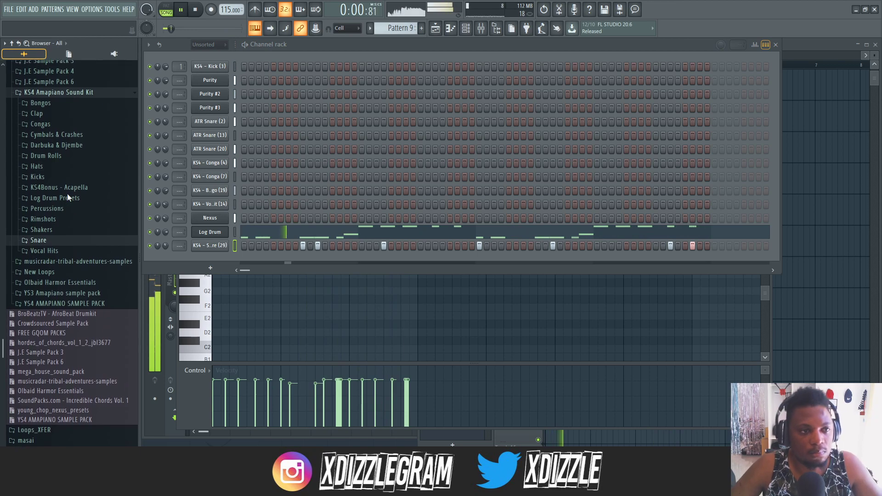
- Listen to the song with the programmed snare in the playlist and channel rack, and stop playback
{"action": "left_click", "coordinate": [801, 46]}
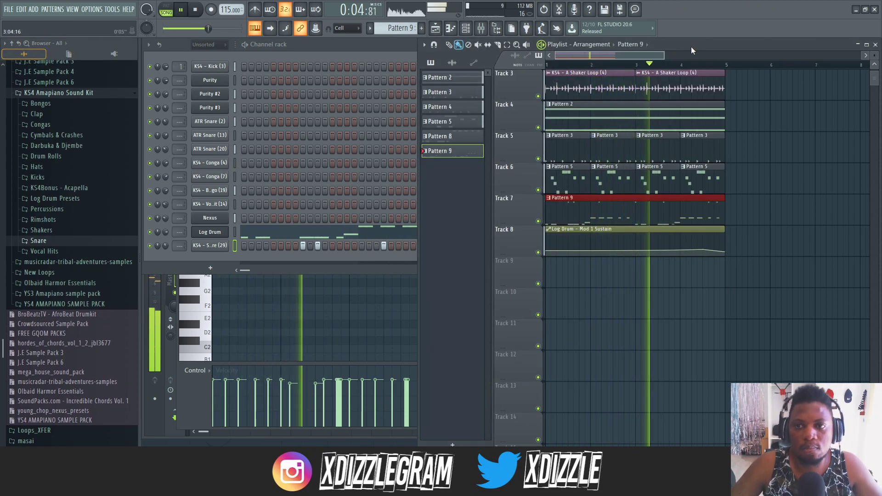
{"action": "left_click_drag", "start_coordinate": [691, 46], "coordinate": [687, 45]}
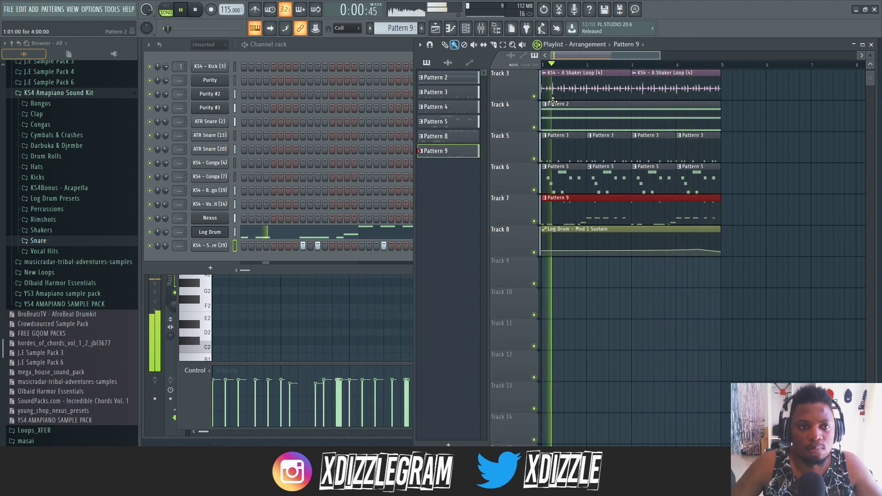
{"action": "scroll", "coordinate": [608, 51], "scroll_direction": "up", "scroll_amount": 1}
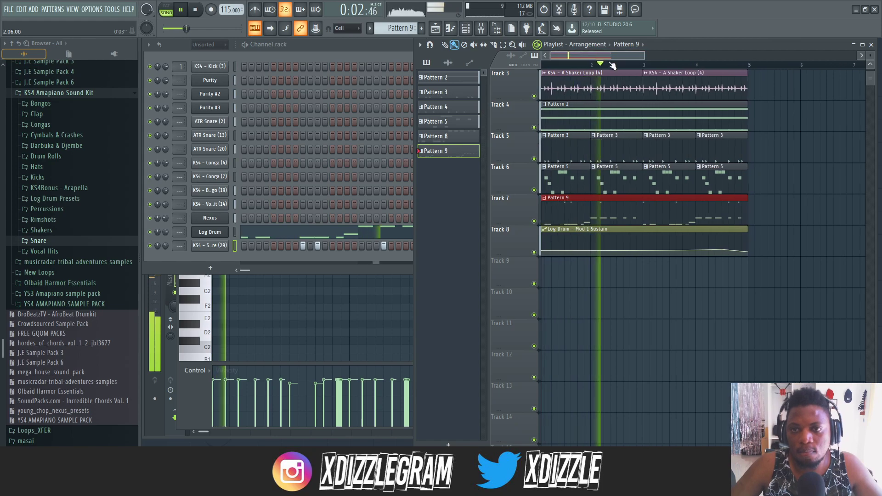
{"action": "left_click", "coordinate": [354, 44]}
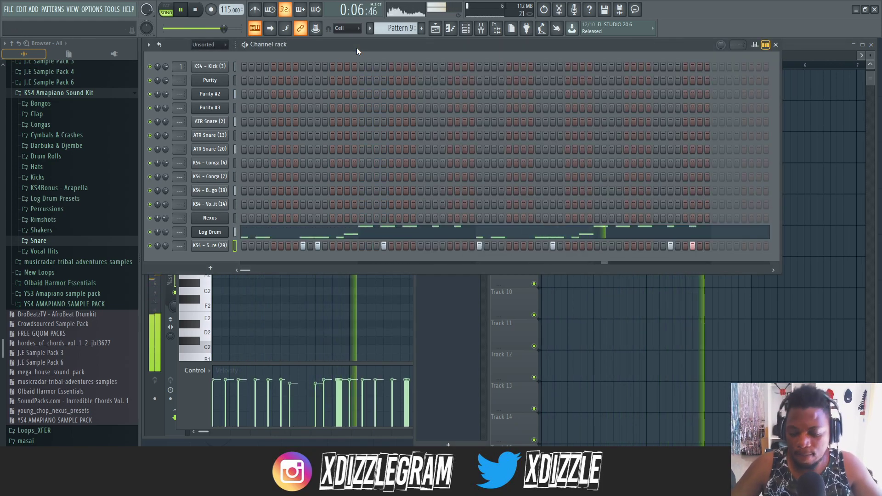
{"action": "key", "text": "F4"}
{"action": "key", "text": "KP_Subtract"}
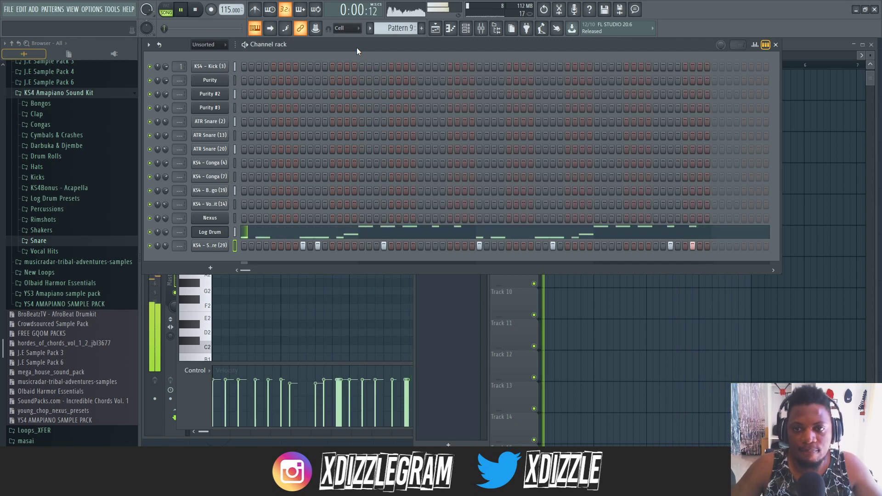
{"action": "left_click", "coordinate": [806, 48]}
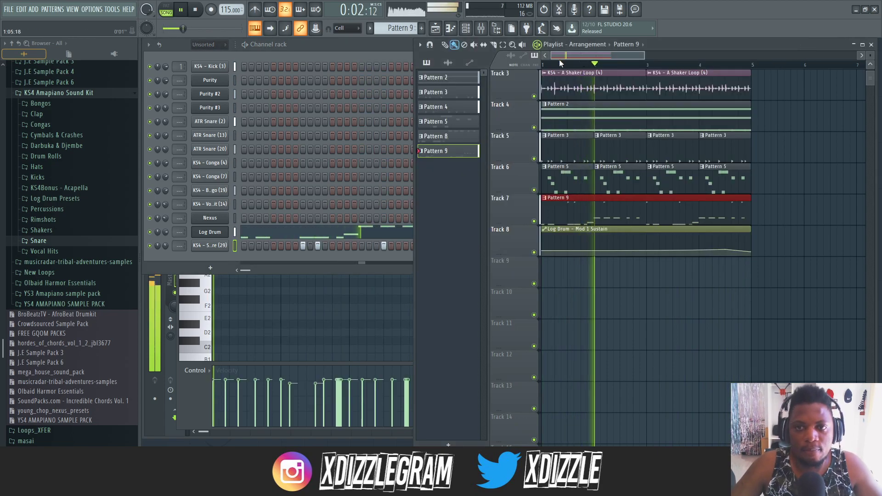
{"action": "key", "text": "space"}
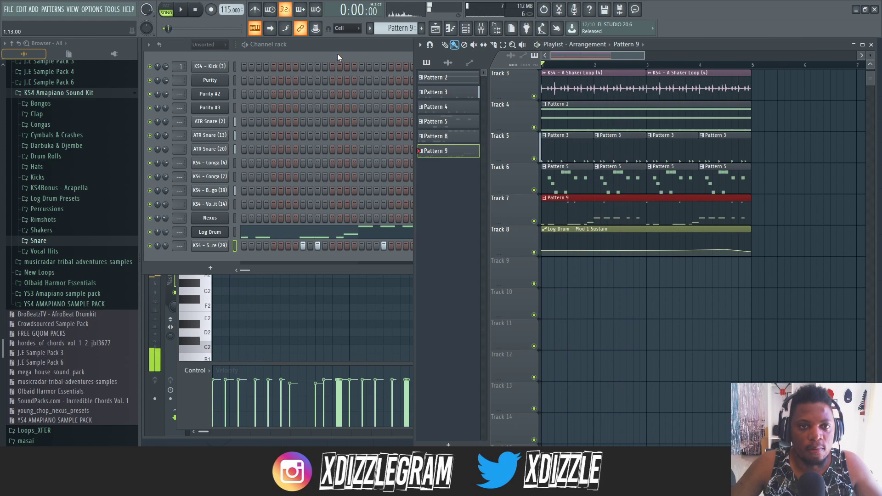
- Collapse the browser folders and open the Percs samples under Packs, Legacy, Instruments
{"action": "left_click", "coordinate": [14, 46]}
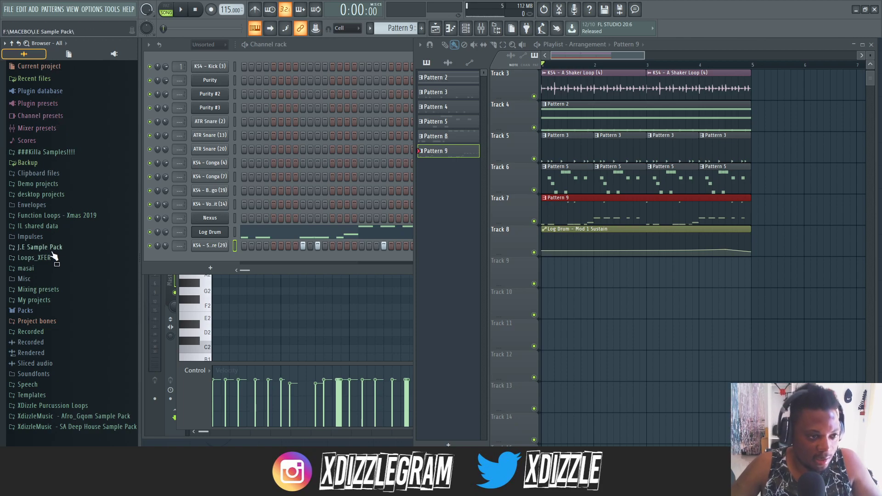
{"action": "left_click", "coordinate": [28, 311]}
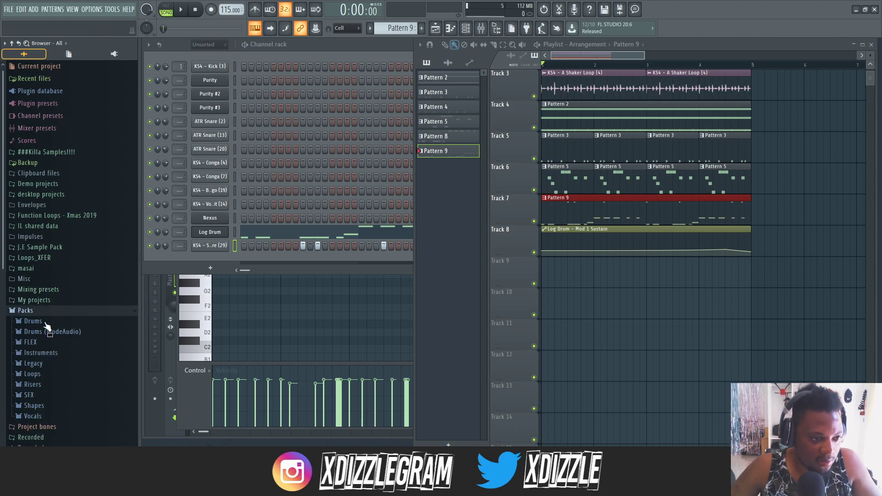
{"action": "scroll", "coordinate": [40, 327], "scroll_direction": "down", "scroll_amount": 4}
{"action": "left_click", "coordinate": [66, 294]}
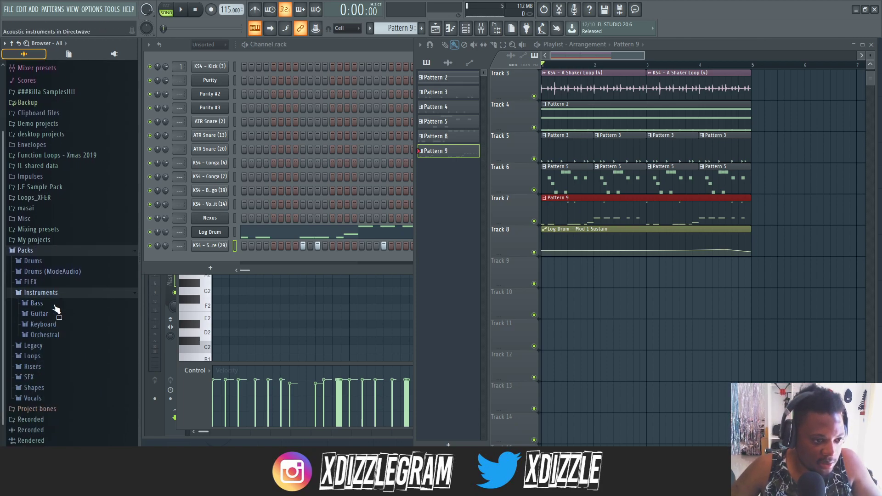
{"action": "left_click", "coordinate": [48, 347]}
{"action": "scroll", "coordinate": [49, 351], "scroll_direction": "down", "scroll_amount": 3}
{"action": "left_click", "coordinate": [67, 283]}
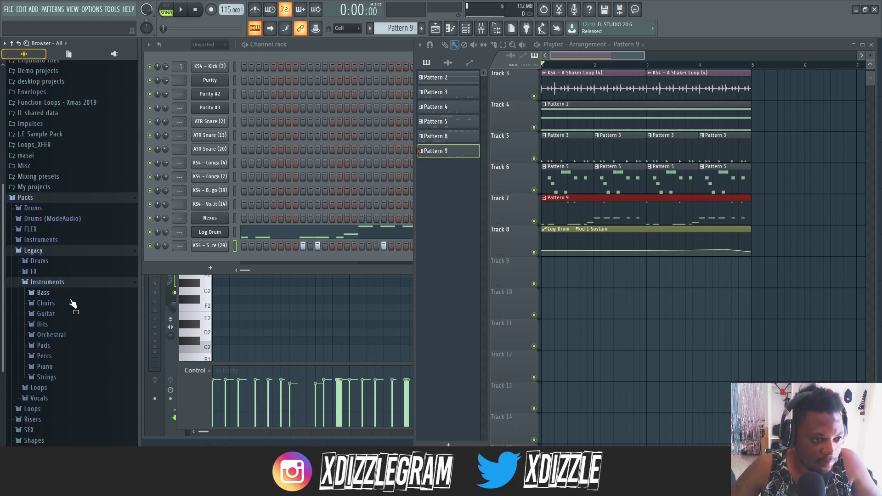
{"action": "left_click", "coordinate": [67, 358]}
{"action": "scroll", "coordinate": [74, 266], "scroll_direction": "down", "scroll_amount": 6}
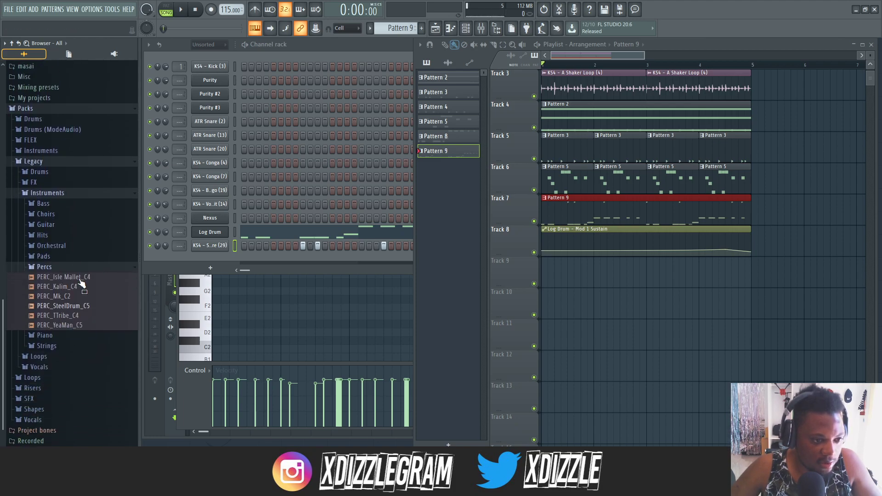
- Audition PERC_Isle Mallet_C4 and add PERC_SteelDrum_C5 as a new sampler channel
{"action": "left_click", "coordinate": [74, 252]}
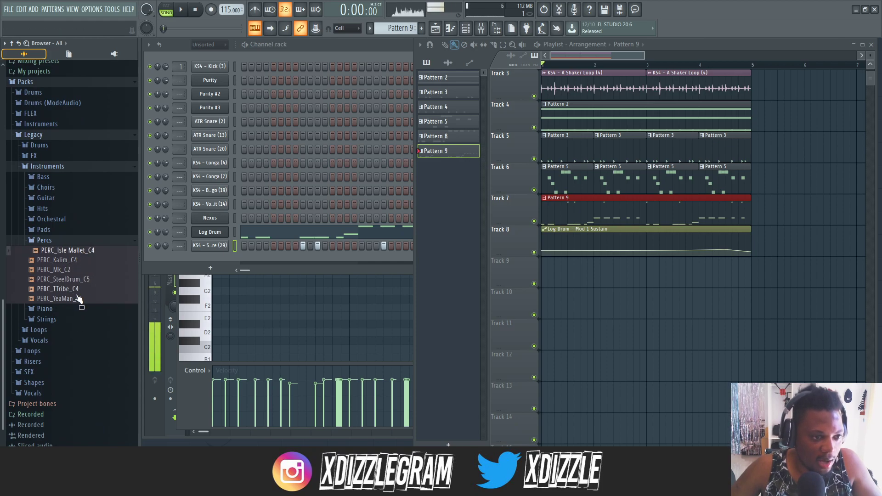
{"action": "right_click", "coordinate": [87, 281]}
{"action": "left_click", "coordinate": [124, 288]}
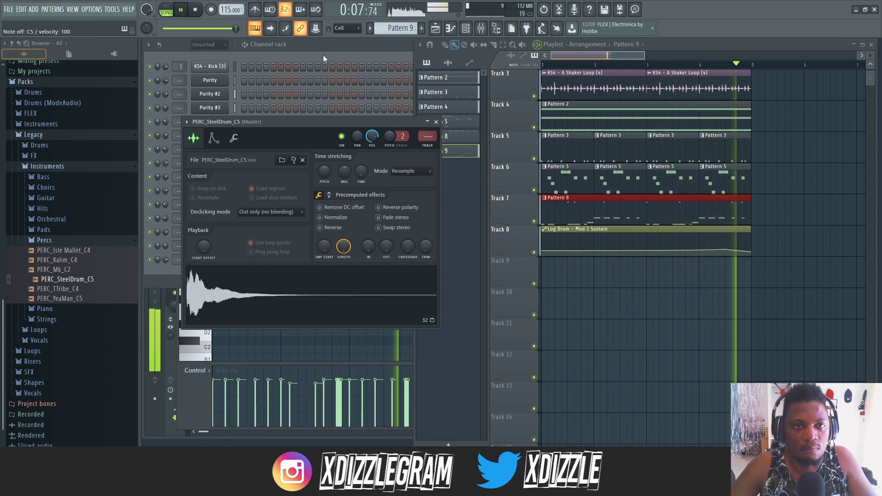
- Play the song while checking the new steel drum channel in the channel rack and the arrangement in the playlist
{"action": "left_click", "coordinate": [356, 51]}
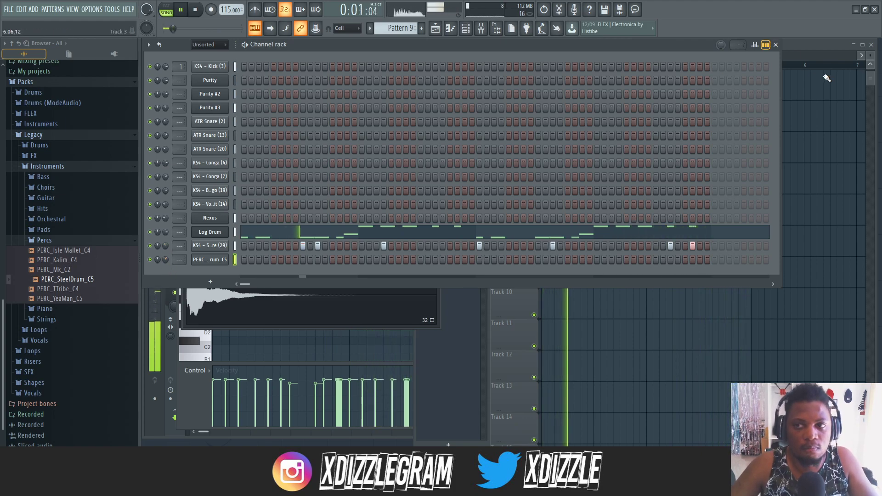
{"action": "left_click", "coordinate": [797, 45]}
{"action": "left_click", "coordinate": [347, 46]}
{"action": "left_click", "coordinate": [798, 45]}
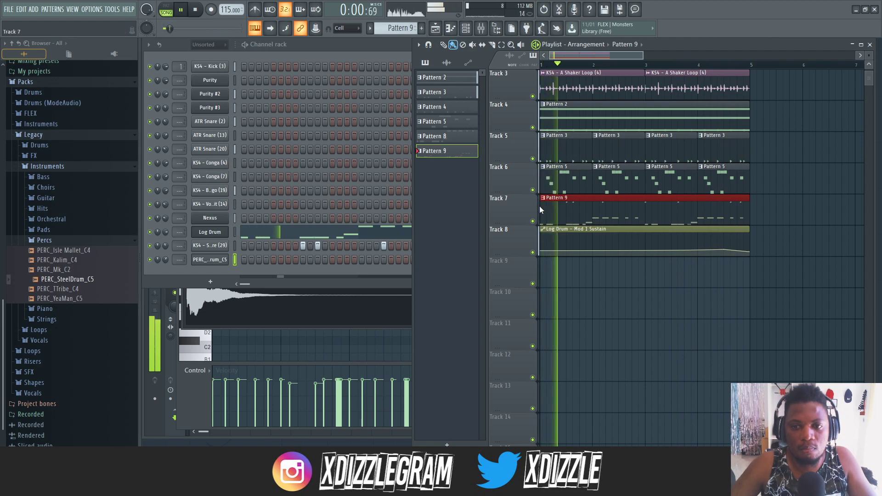
- Open Pattern 5 from Track 6 and show the piano roll of the PERC_SteelDrum_C5 channel around octave 4
{"action": "double_click", "coordinate": [559, 174]}
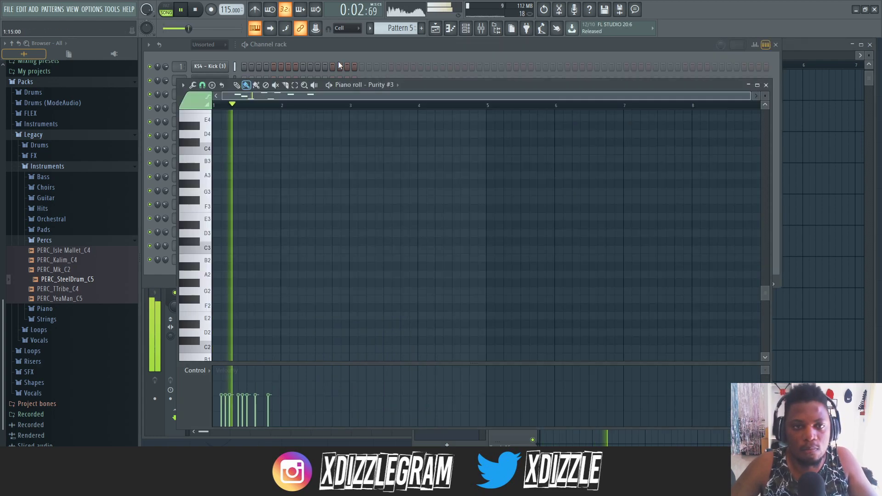
{"action": "left_click", "coordinate": [369, 48]}
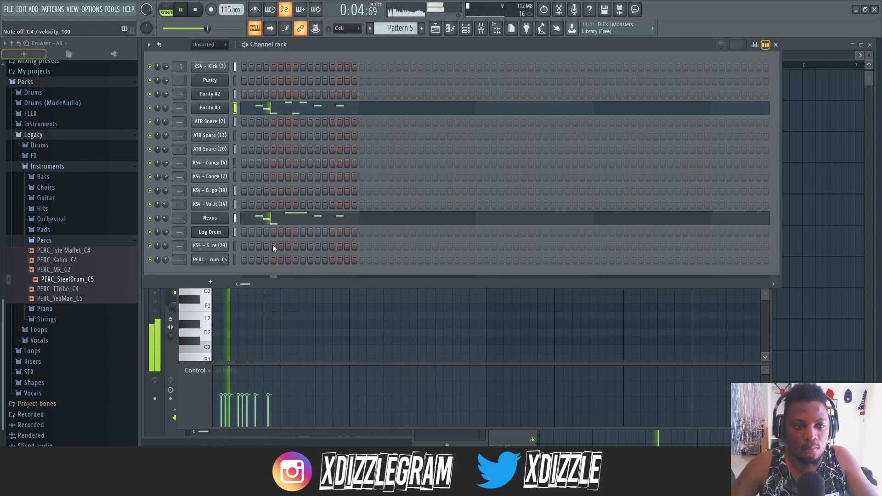
{"action": "right_click", "coordinate": [208, 259]}
{"action": "left_click", "coordinate": [296, 257]}
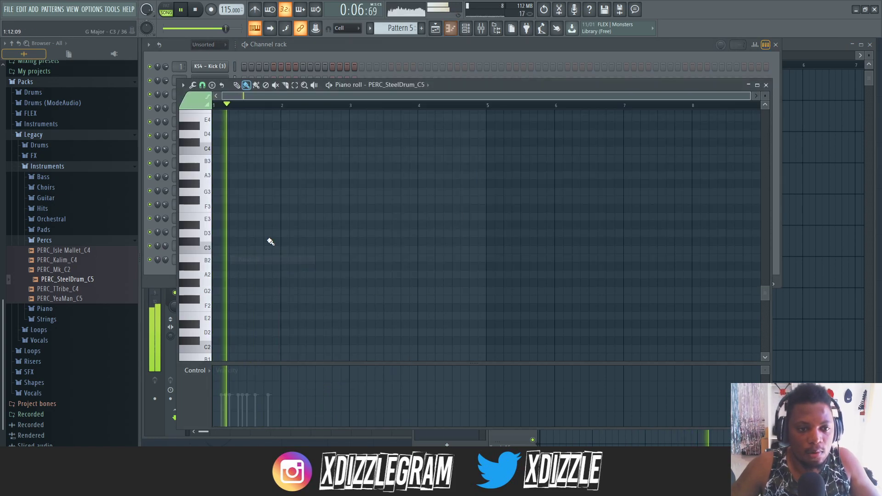
{"action": "scroll", "coordinate": [255, 179], "scroll_direction": "up", "scroll_amount": 5}
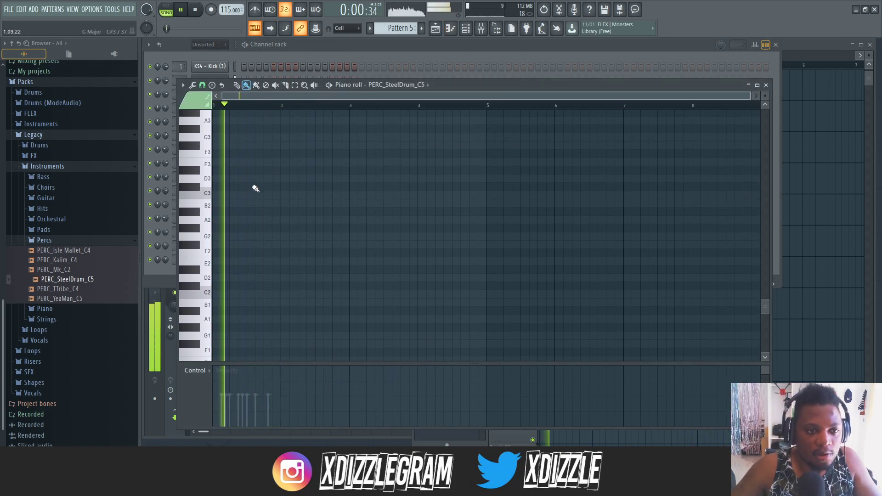
{"action": "scroll", "coordinate": [255, 188], "scroll_direction": "up", "scroll_amount": 1}
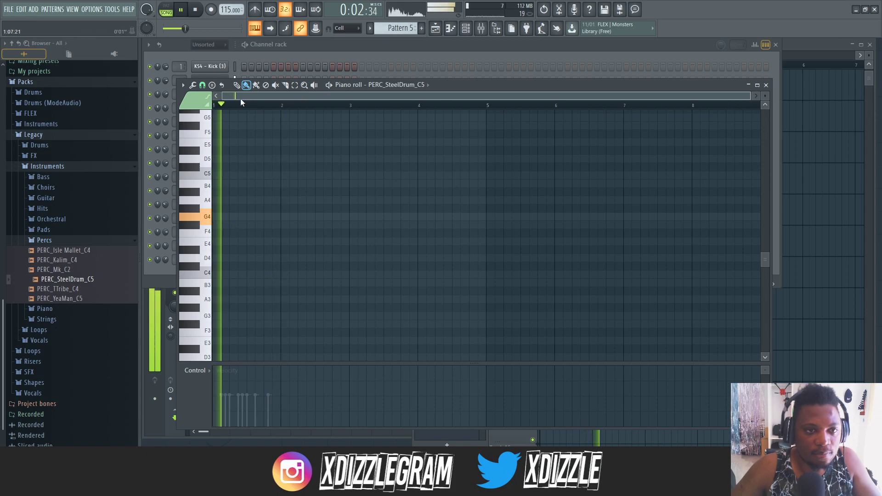
{"action": "scroll", "coordinate": [252, 97], "scroll_direction": "up", "scroll_amount": 2}
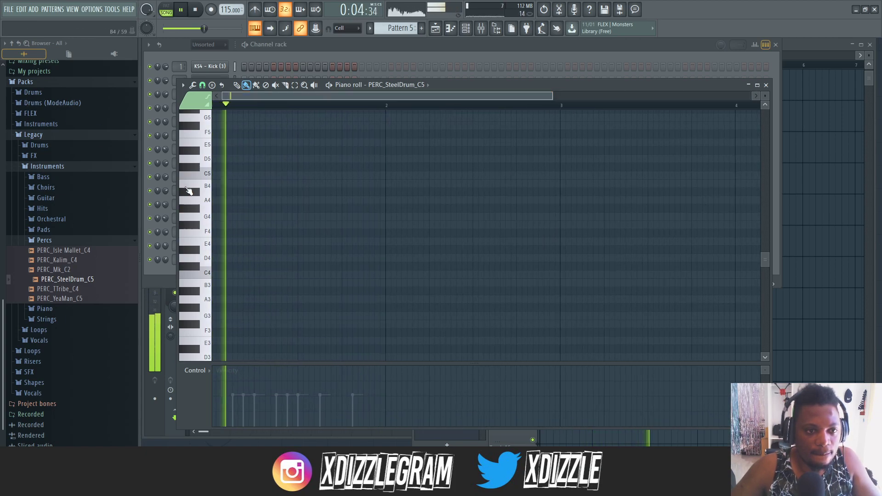
- Fill bar 1 of the steel drum with alternating G4 and A#4 sixteenth notes every eighth, and set the channel volume to about 44%
{"action": "left_click", "coordinate": [202, 85]}
{"action": "left_click", "coordinate": [222, 190]}
{"action": "left_click", "coordinate": [218, 217]}
{"action": "left_click_drag", "start_coordinate": [234, 217], "coordinate": [222, 217]}
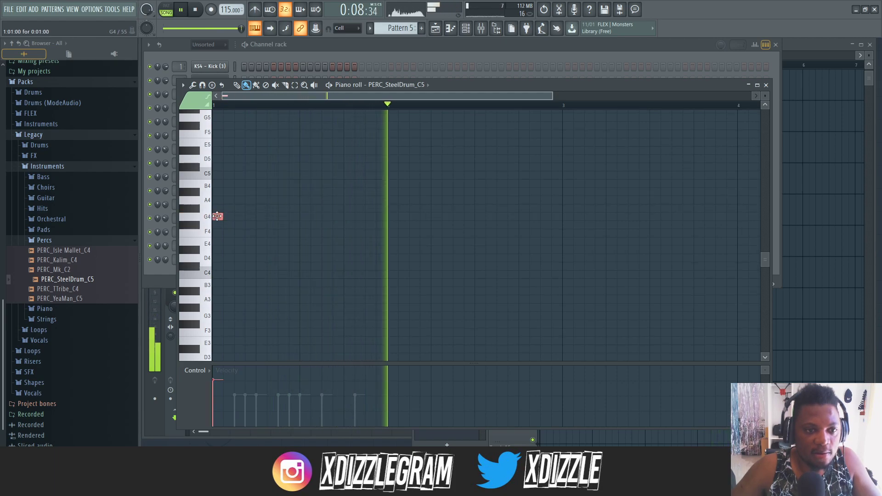
{"action": "left_click", "coordinate": [237, 192]}
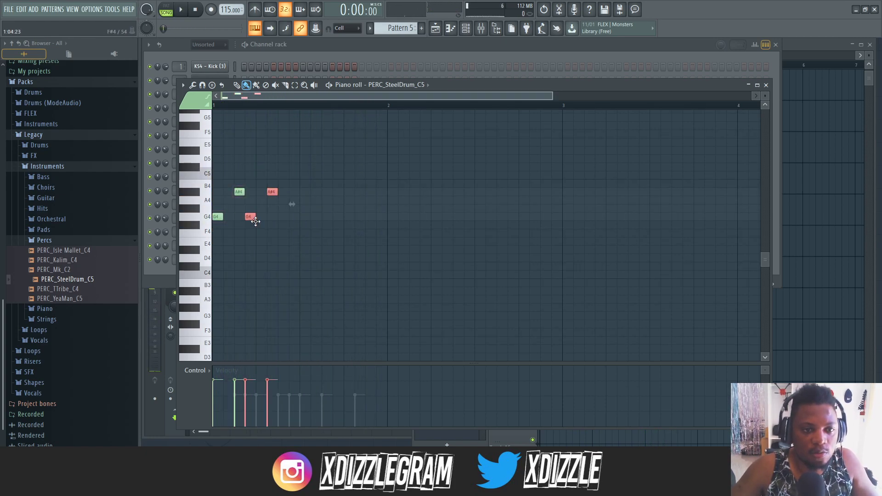
{"action": "left_click_drag", "start_coordinate": [317, 236], "coordinate": [212, 179]}
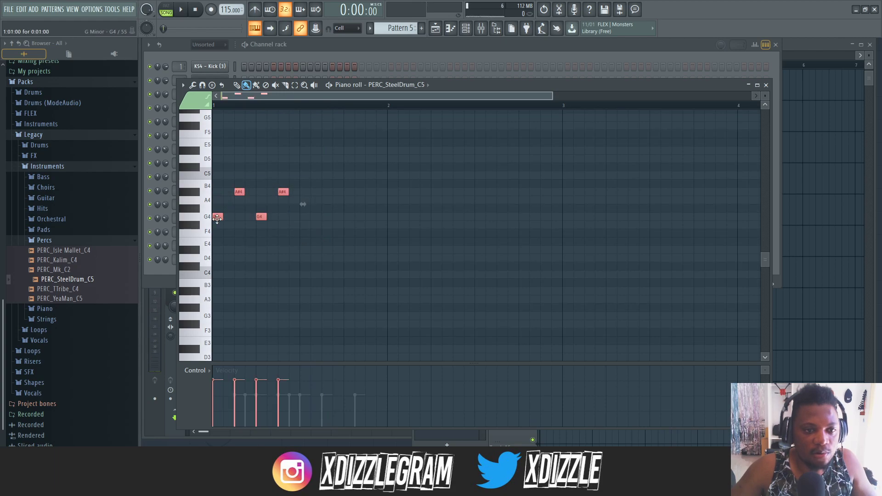
{"action": "left_click", "coordinate": [166, 260]}
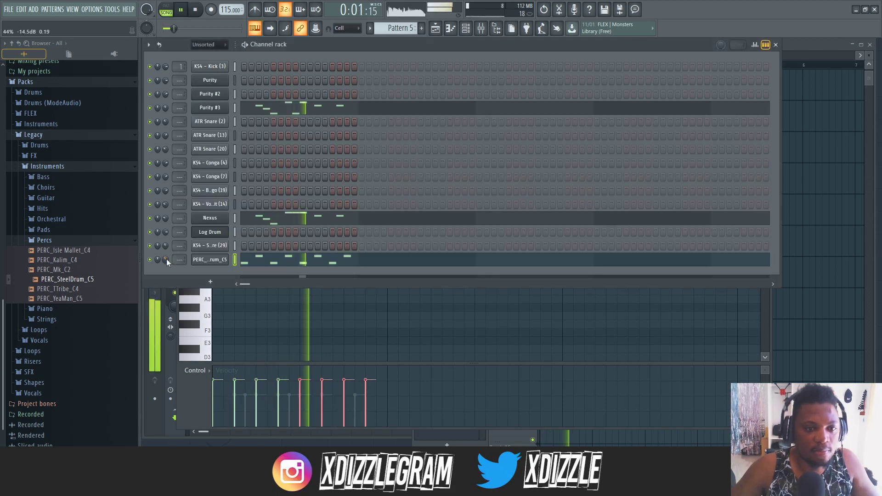
- Delete the steel drum notes in beats 2 and 4 of bar 1 and lower the first A#4 note to A4
{"action": "left_click", "coordinate": [327, 292]}
{"action": "right_click", "coordinate": [327, 292]}
{"action": "key", "text": "space"}
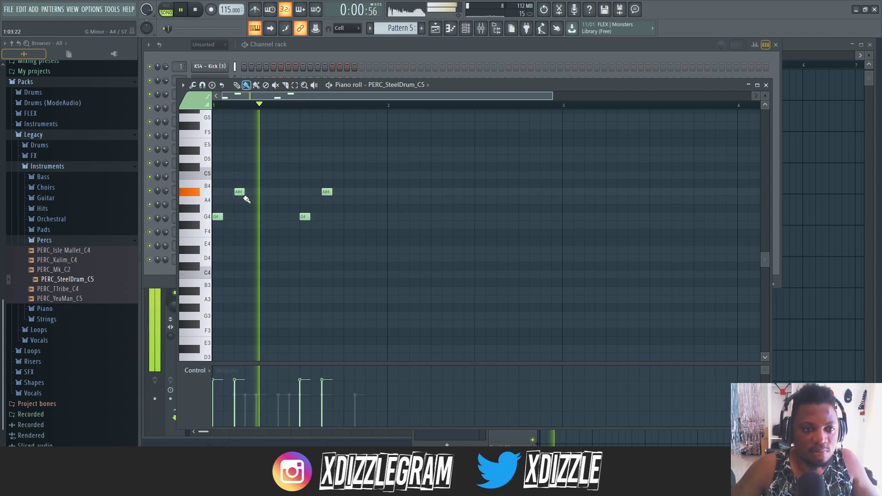
{"action": "mouse_move", "coordinate": [240, 191]}
{"action": "left_mouse_down"}
{"action": "mouse_move", "coordinate": [242, 171]}
{"action": "mouse_move", "coordinate": [242, 198]}
{"action": "left_mouse_up"}
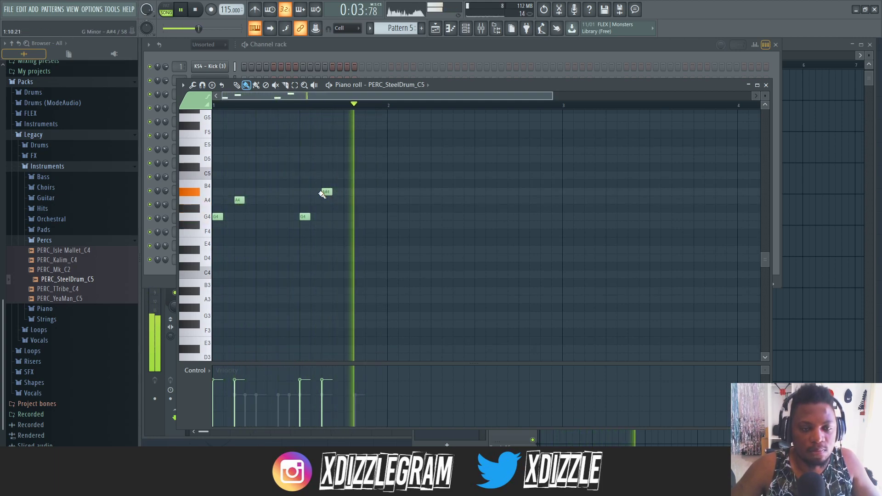
{"action": "mouse_move", "coordinate": [324, 192]}
{"action": "left_mouse_down"}
{"action": "mouse_move", "coordinate": [326, 178]}
{"action": "mouse_move", "coordinate": [327, 209]}
{"action": "mouse_move", "coordinate": [325, 191]}
{"action": "left_mouse_up"}
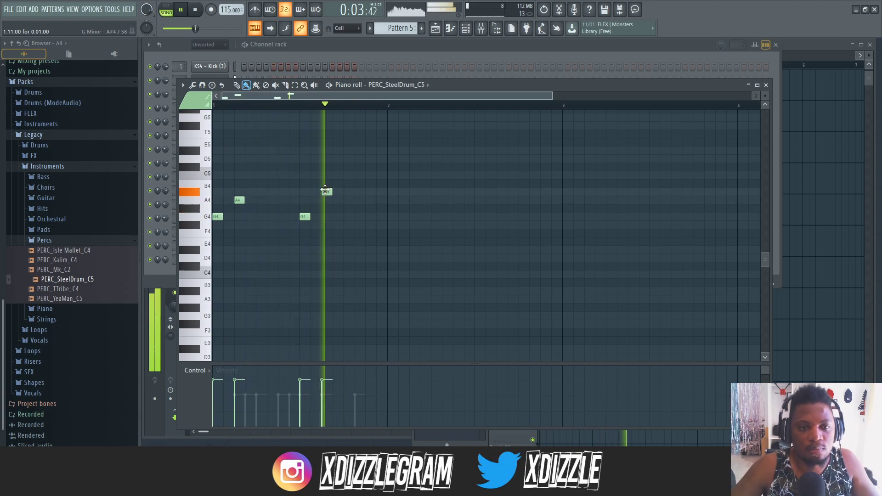
- Lower the remaining A#4 steel drum note to A4 and set the channel volume to about 28%
{"action": "left_click", "coordinate": [369, 47]}
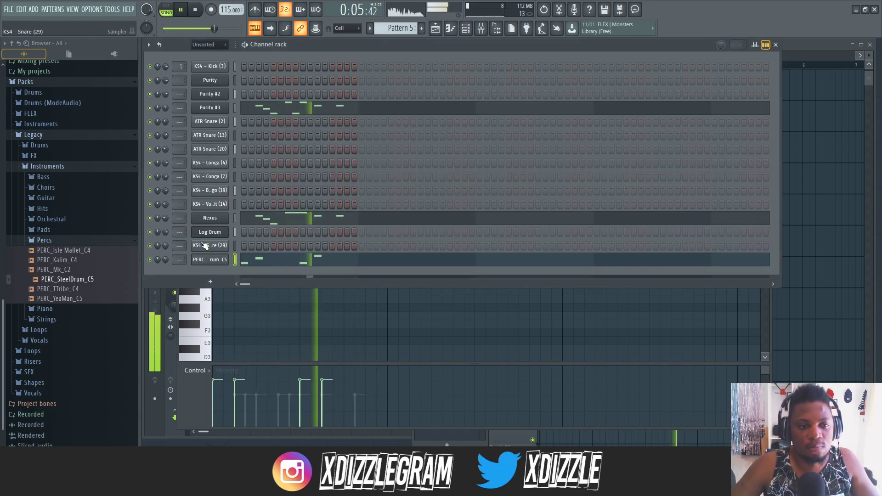
{"action": "left_click", "coordinate": [317, 261]}
{"action": "left_click", "coordinate": [320, 264]}
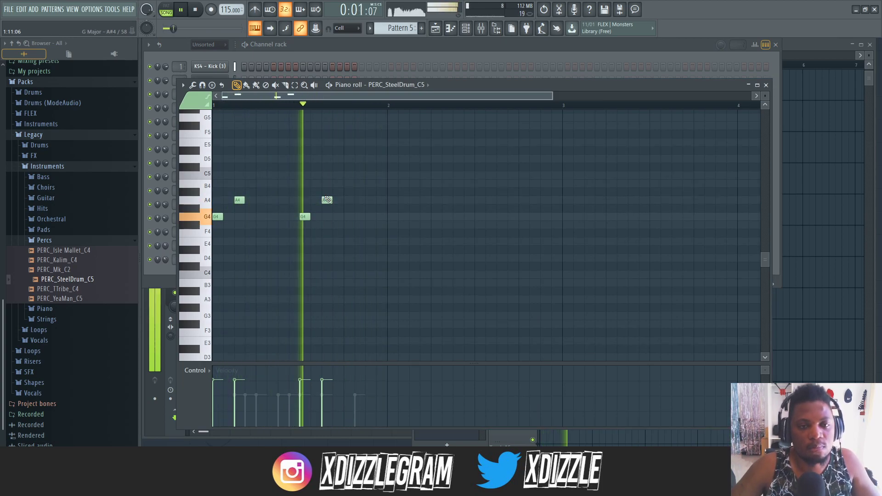
{"action": "left_click", "coordinate": [333, 72]}
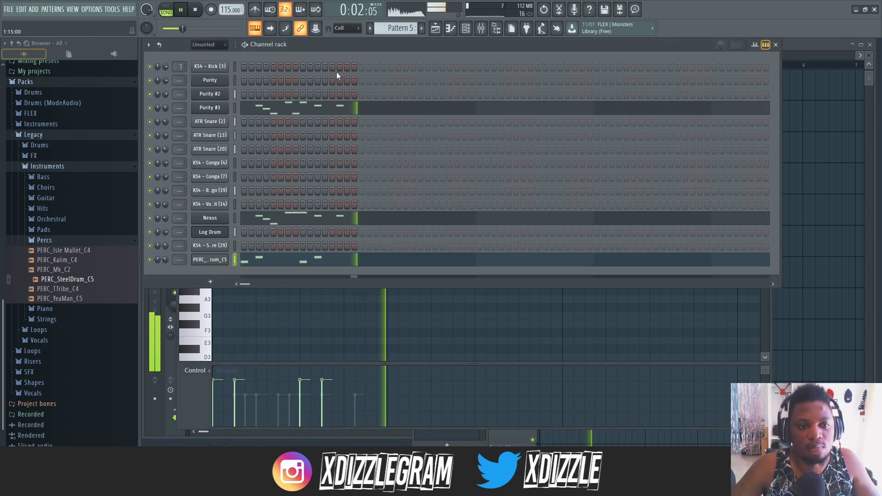
- Stop playback, add a B4 II organ as a new instrument channel and reposition its plugin window
{"action": "key", "text": "space"}
{"action": "left_click", "coordinate": [211, 282]}
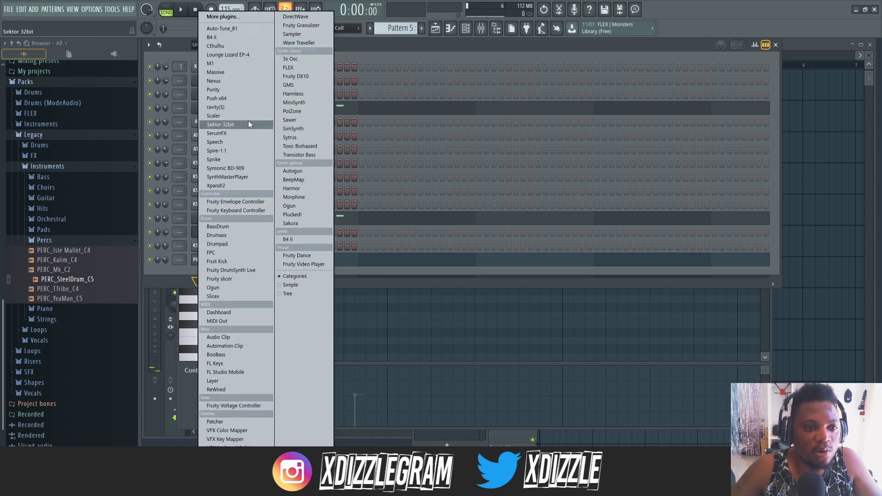
{"action": "left_click", "coordinate": [230, 37]}
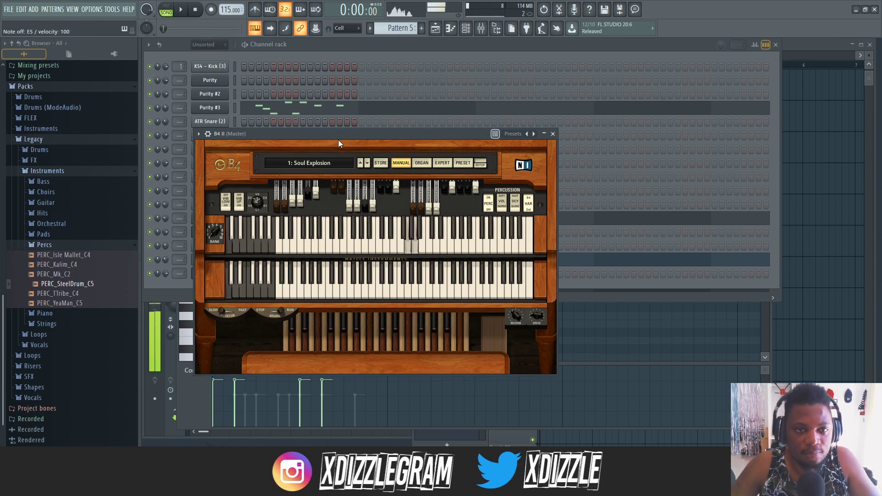
{"action": "left_click_drag", "start_coordinate": [340, 135], "coordinate": [416, 125]}
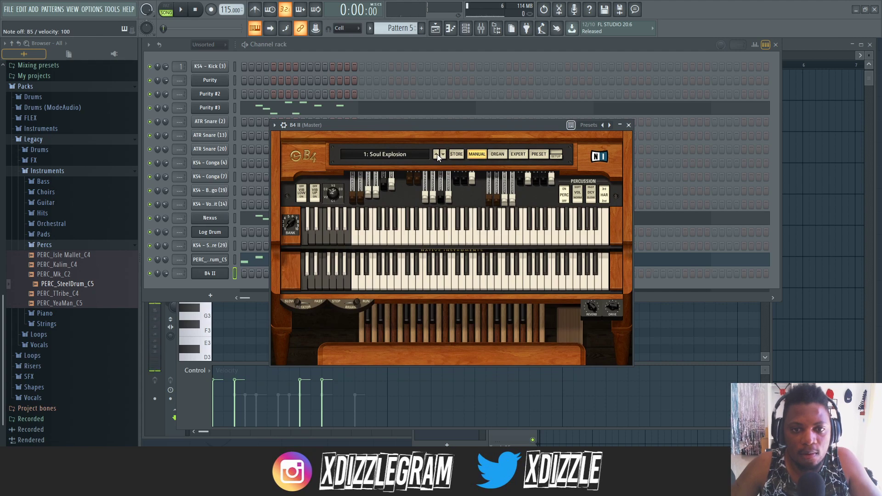
{"action": "left_click_drag", "start_coordinate": [438, 126], "coordinate": [415, 118]}
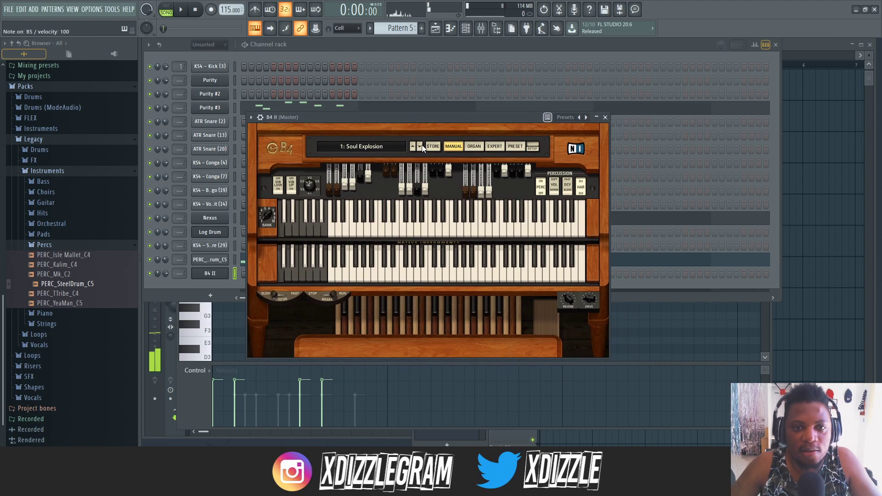
- Audition the B4 II presets one after another and choose preset 9, Space and Time
{"action": "left_click", "coordinate": [419, 147]}
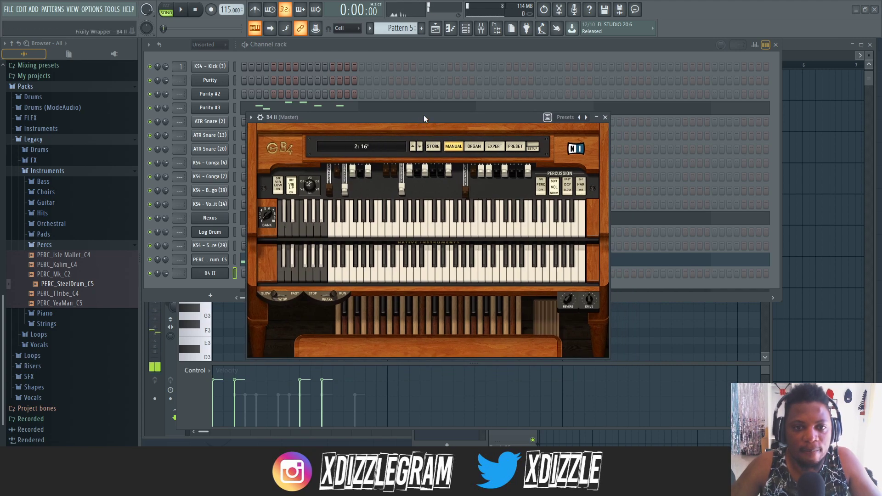
{"action": "left_click", "coordinate": [420, 147]}
{"action": "left_click", "coordinate": [419, 147]}
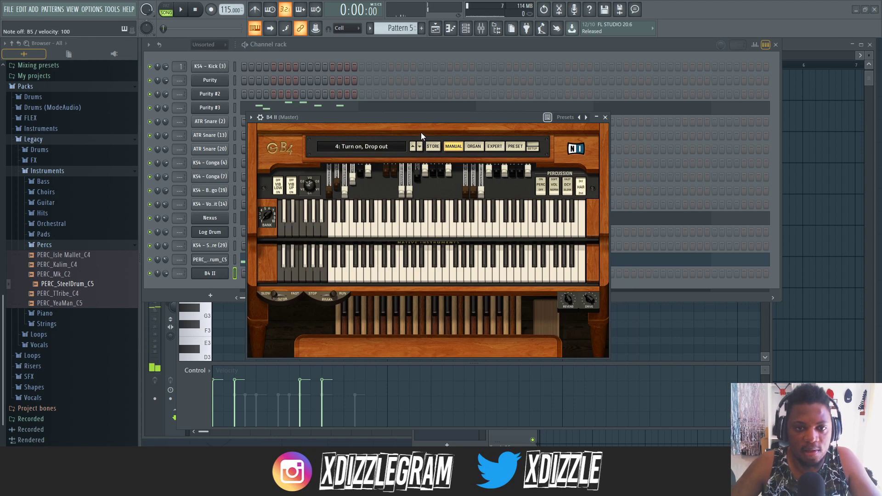
{"action": "left_click", "coordinate": [419, 147]}
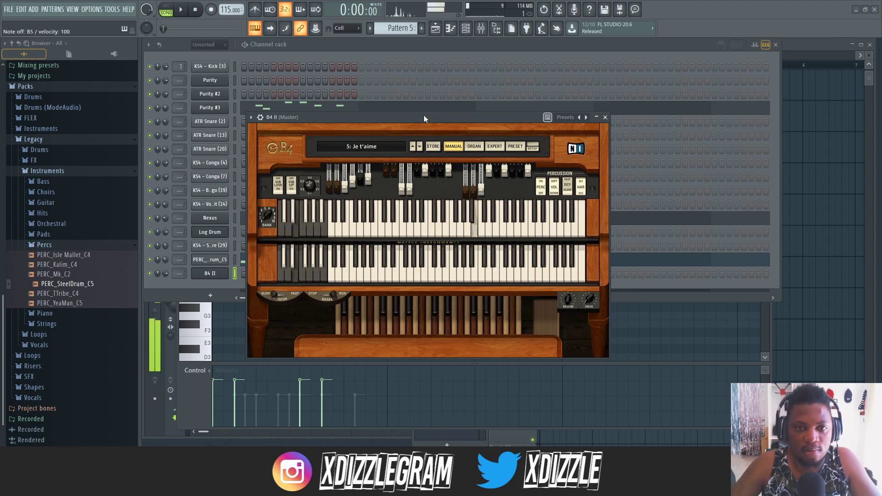
{"action": "left_click", "coordinate": [419, 147]}
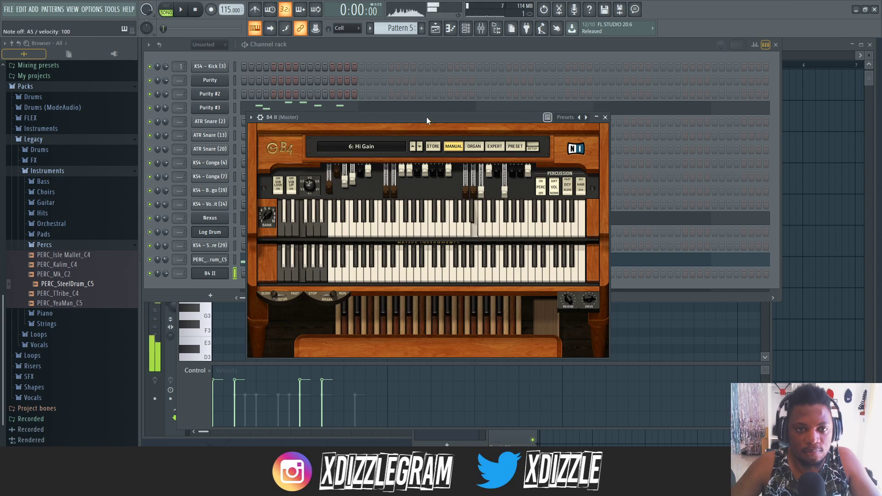
{"action": "left_click", "coordinate": [419, 146]}
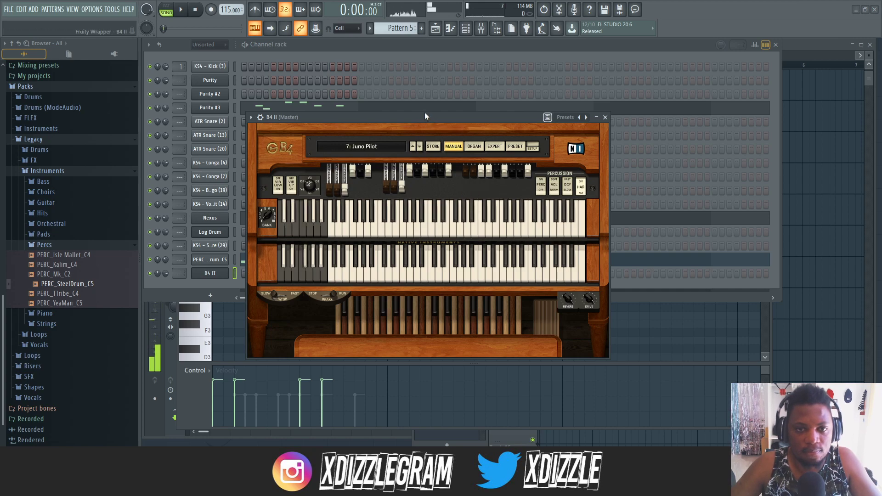
{"action": "left_click", "coordinate": [419, 146]}
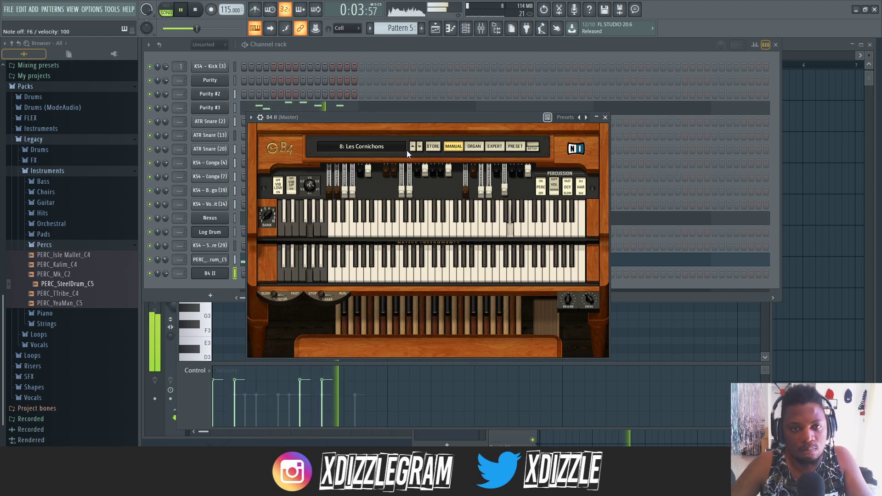
{"action": "left_click", "coordinate": [420, 146]}
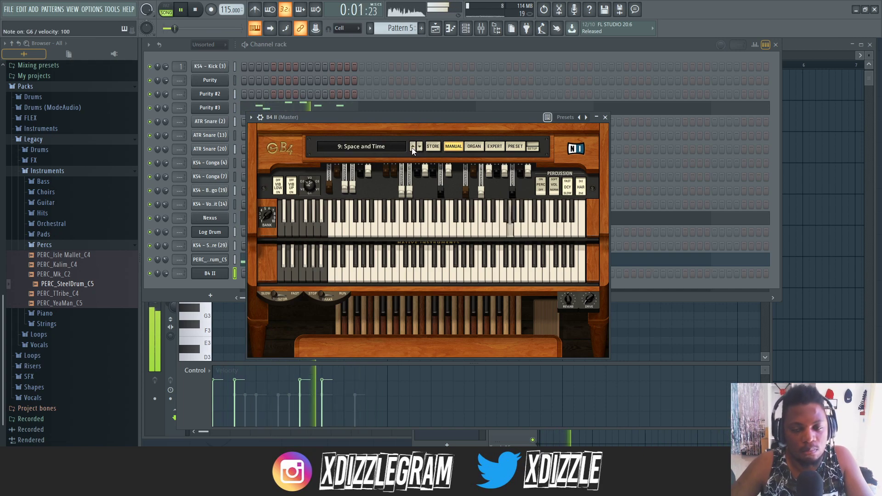
- Check the B4 II channel in the channel rack and the playlist arrangement during playback, and stop the song
{"action": "left_click", "coordinate": [452, 44]}
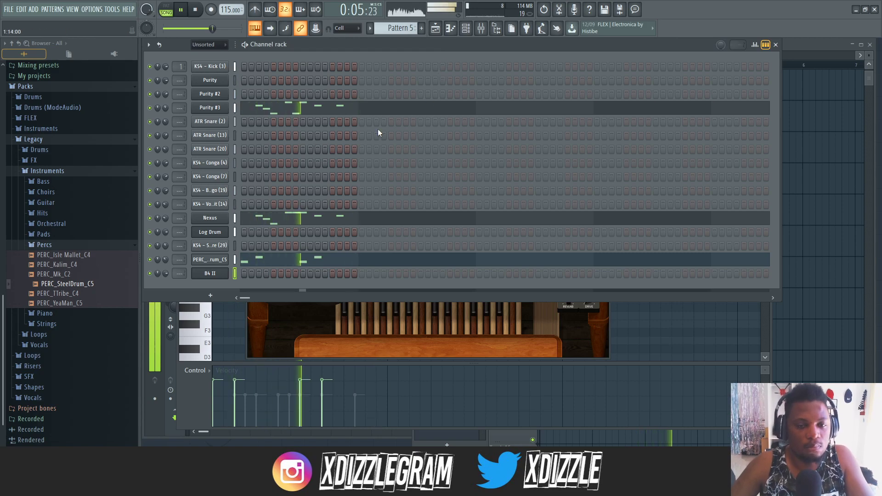
{"action": "left_click", "coordinate": [792, 46]}
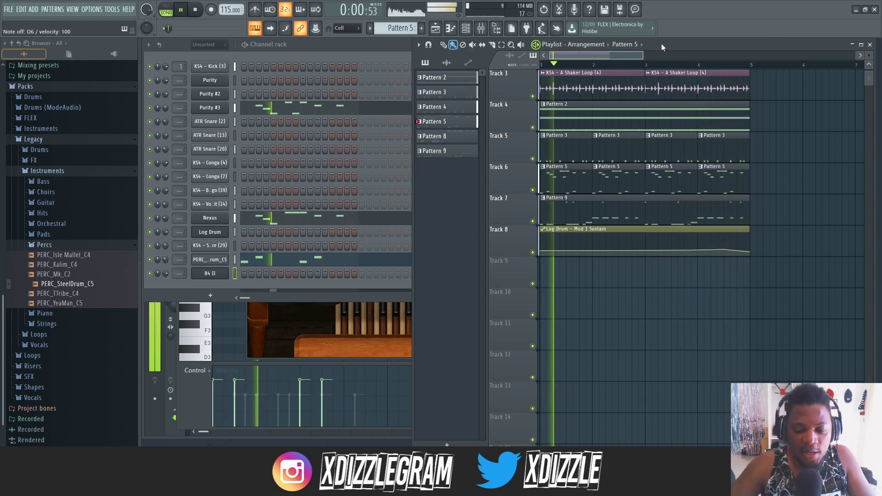
{"action": "key", "text": "space"}
{"action": "left_click", "coordinate": [345, 49]}
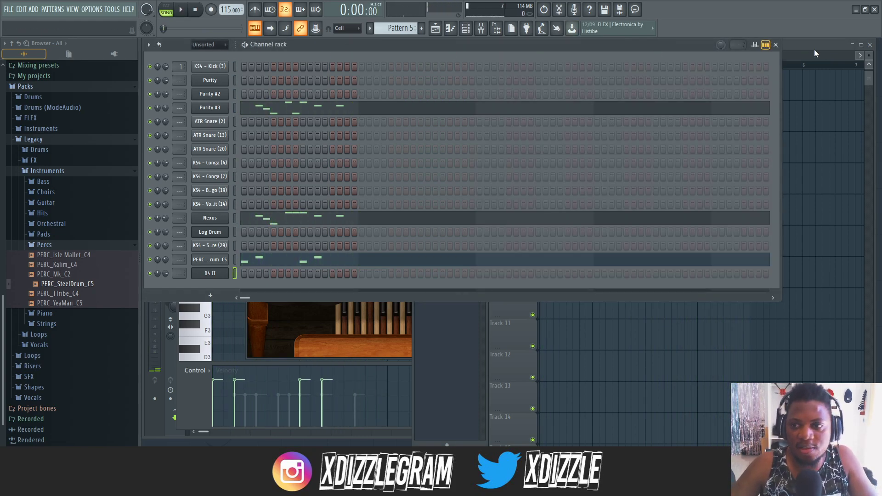
{"action": "left_click", "coordinate": [815, 54]}
- Create Pattern 6 and record a four-bar B4 II melody of C6, D6, F6 and G6 notes over the song
{"action": "left_click", "coordinate": [225, 271]}
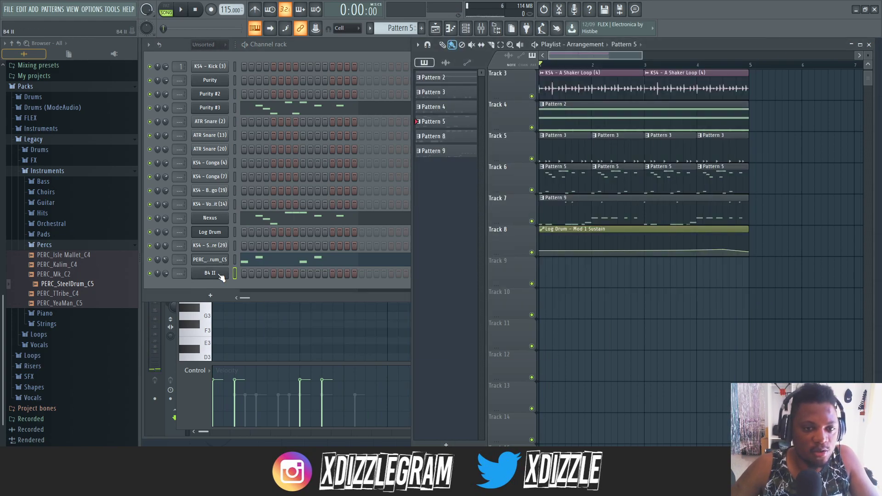
{"action": "left_click_drag", "start_coordinate": [367, 120], "coordinate": [312, 208]}
{"action": "left_click", "coordinate": [333, 45]}
{"action": "key", "text": "F4"}
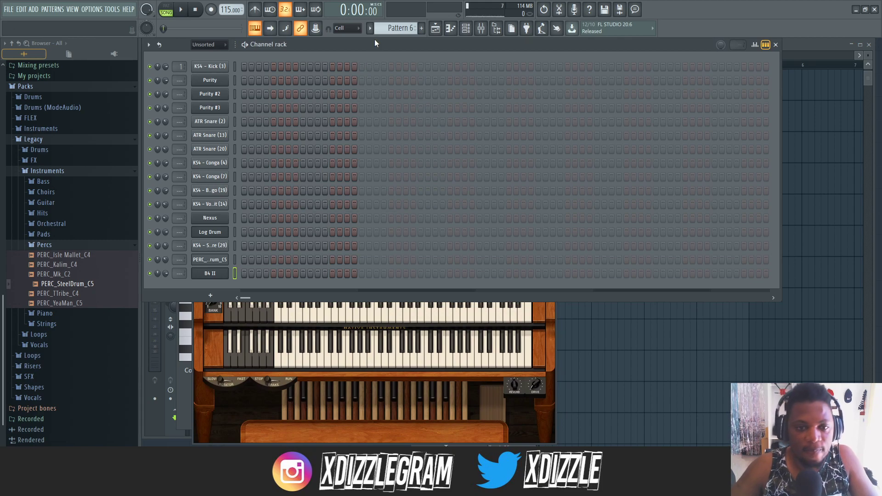
{"action": "left_click", "coordinate": [822, 51]}
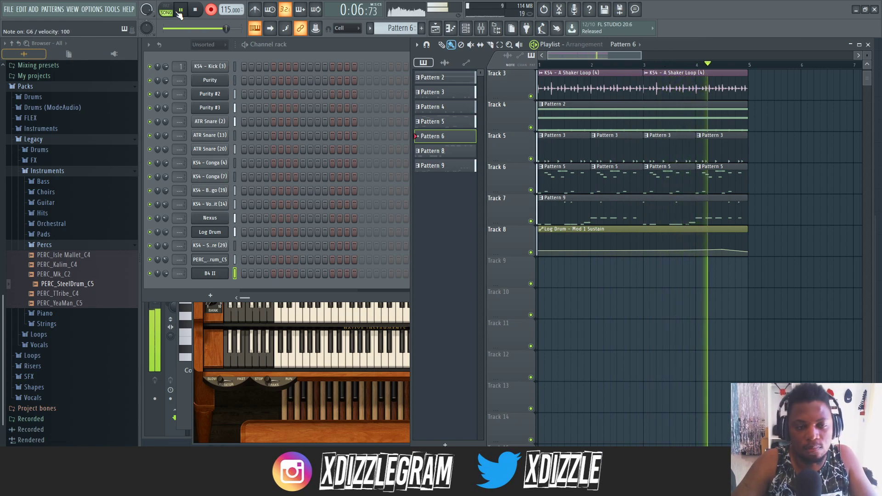
{"action": "left_click", "coordinate": [180, 12]}
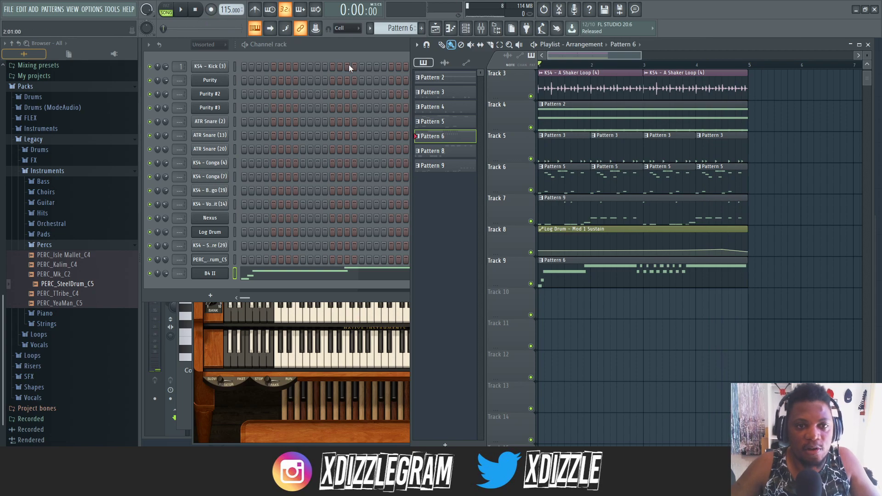
- Open Pattern 6 from Track 9 and examine the timing of the recorded B4 II notes in the piano roll
{"action": "left_click", "coordinate": [340, 53]}
{"action": "left_click", "coordinate": [811, 51]}
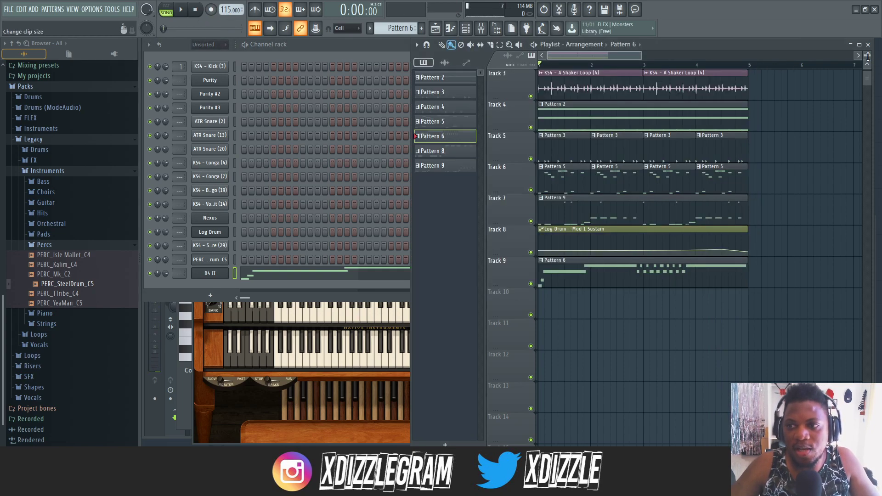
{"action": "left_click_drag", "start_coordinate": [868, 56], "coordinate": [867, 65]}
{"action": "scroll", "coordinate": [728, 137], "scroll_direction": "down", "scroll_amount": 4}
{"action": "scroll", "coordinate": [718, 143], "scroll_direction": "up", "scroll_amount": 5}
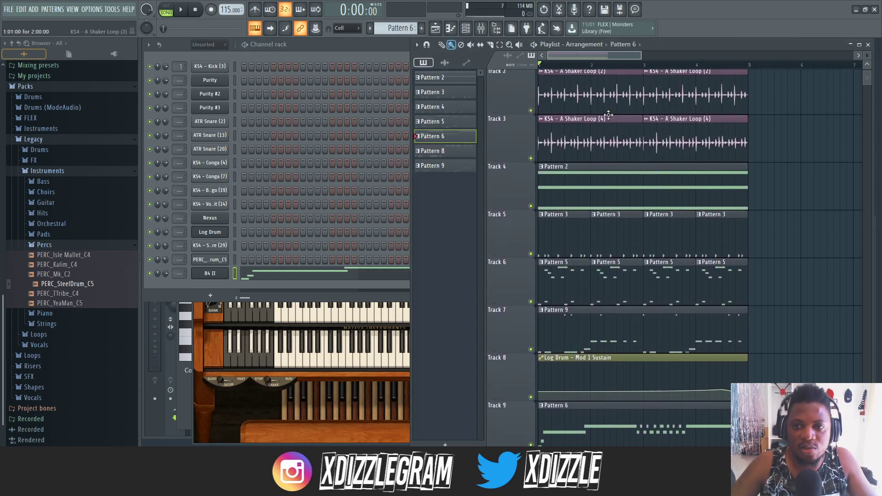
{"action": "scroll", "coordinate": [753, 124], "scroll_direction": "down", "scroll_amount": 4}
{"action": "double_click", "coordinate": [605, 239]}
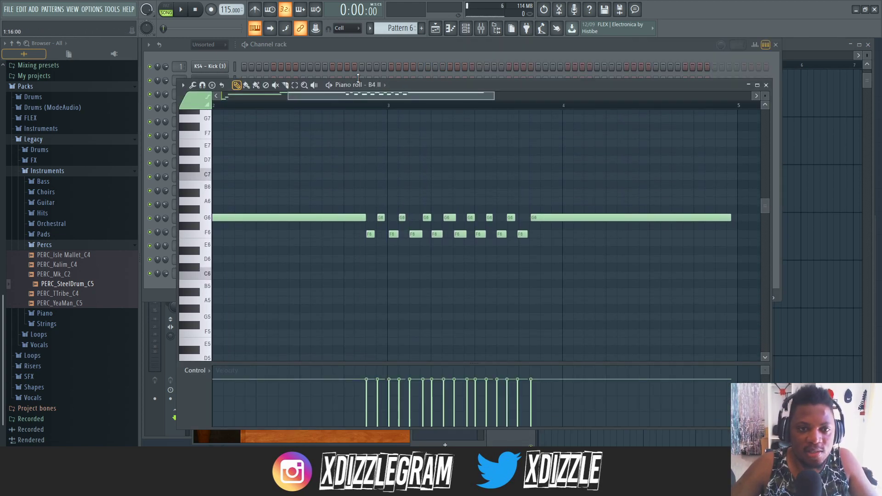
{"action": "left_click_drag", "start_coordinate": [361, 96], "coordinate": [286, 115]}
{"action": "scroll", "coordinate": [302, 108], "scroll_direction": "down", "scroll_amount": 3}
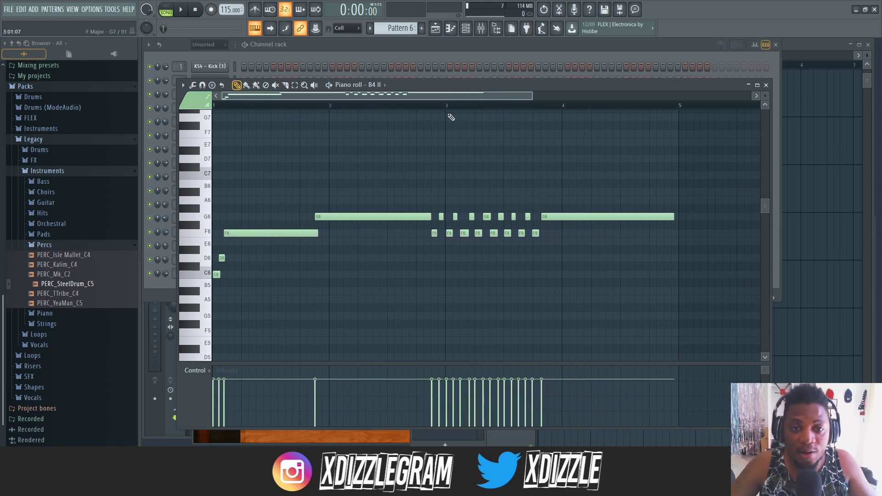
{"action": "scroll", "coordinate": [452, 114], "scroll_direction": "up", "scroll_amount": 3}
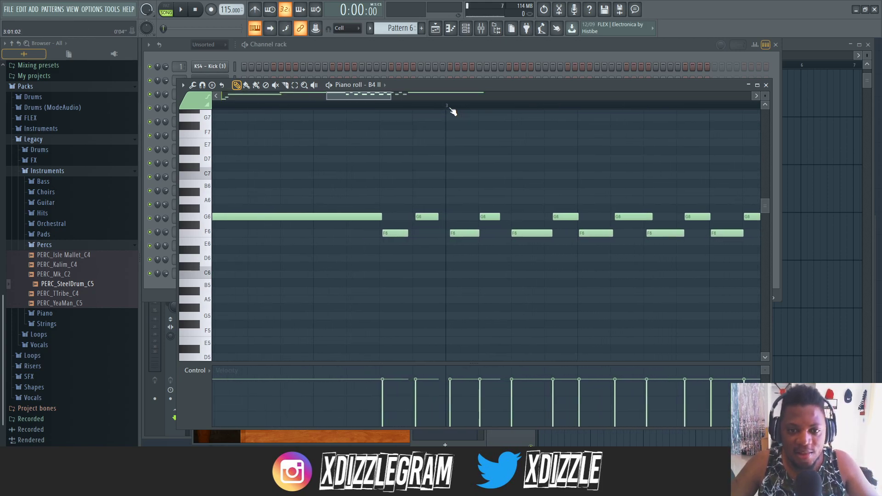
{"action": "scroll", "coordinate": [452, 111], "scroll_direction": "down", "scroll_amount": 3}
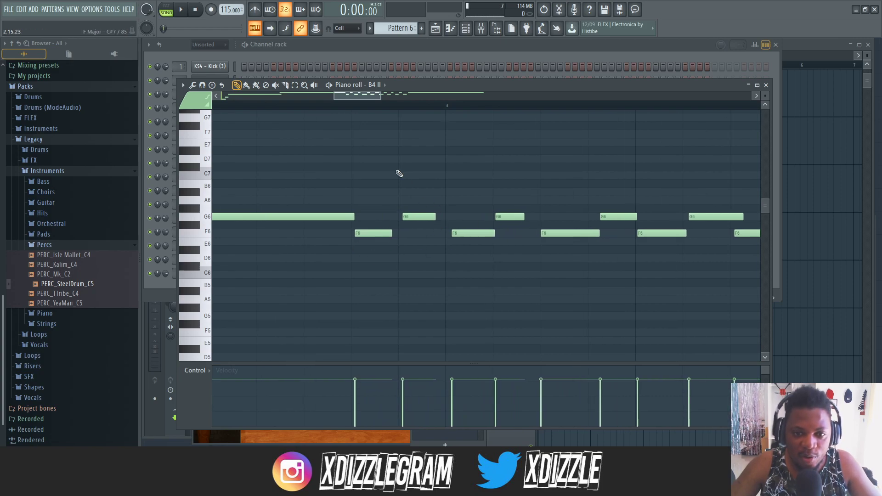
- Play the song with the organ melody while reviewing the channel rack and all playlist tracks, and collapse the Percs folder in the browser
{"action": "key", "text": "space"}
{"action": "left_click", "coordinate": [385, 52]}
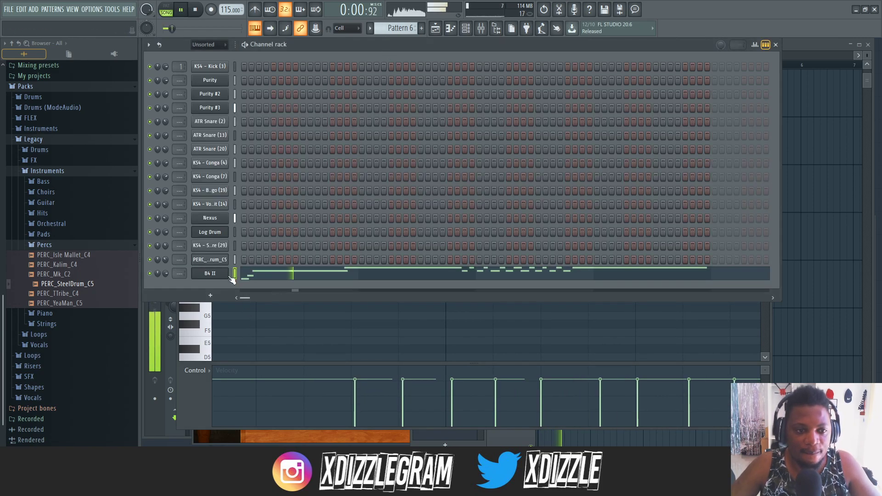
{"action": "left_click", "coordinate": [44, 244]}
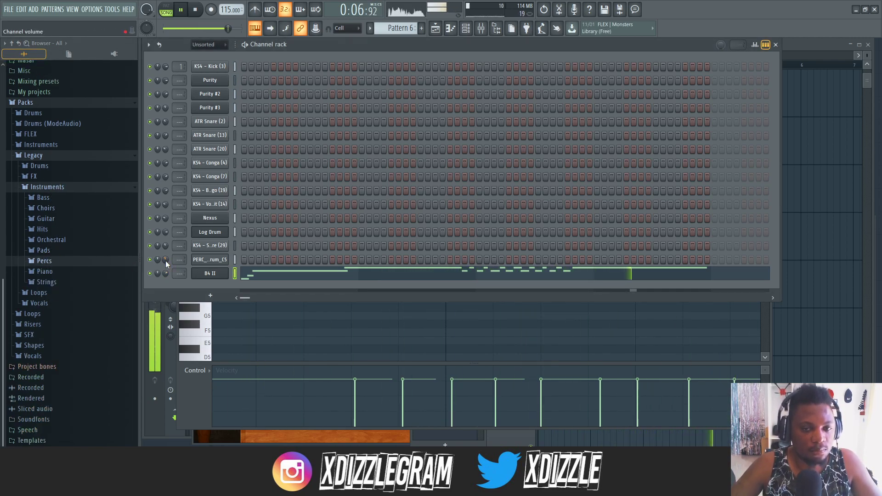
{"action": "left_click", "coordinate": [789, 45]}
{"action": "scroll", "coordinate": [610, 117], "scroll_direction": "up", "scroll_amount": 5}
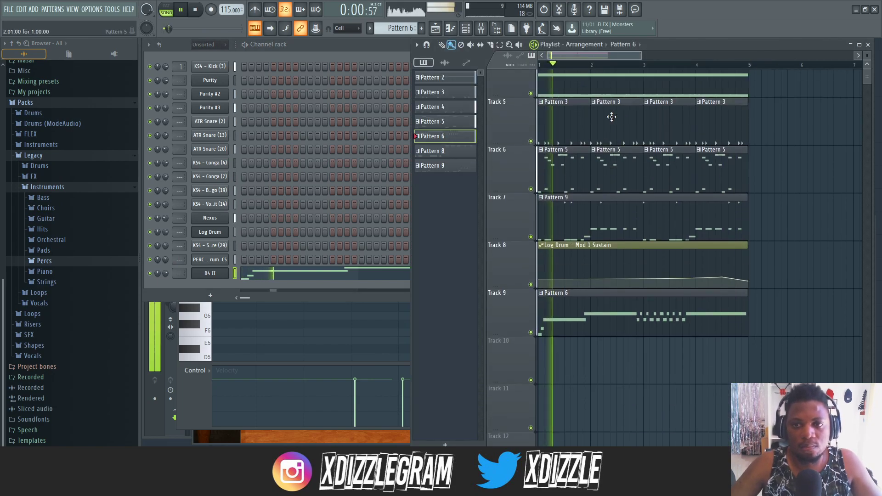
{"action": "scroll", "coordinate": [610, 116], "scroll_direction": "down", "scroll_amount": 2}
{"action": "scroll", "coordinate": [796, 124], "scroll_direction": "down", "scroll_amount": 1}
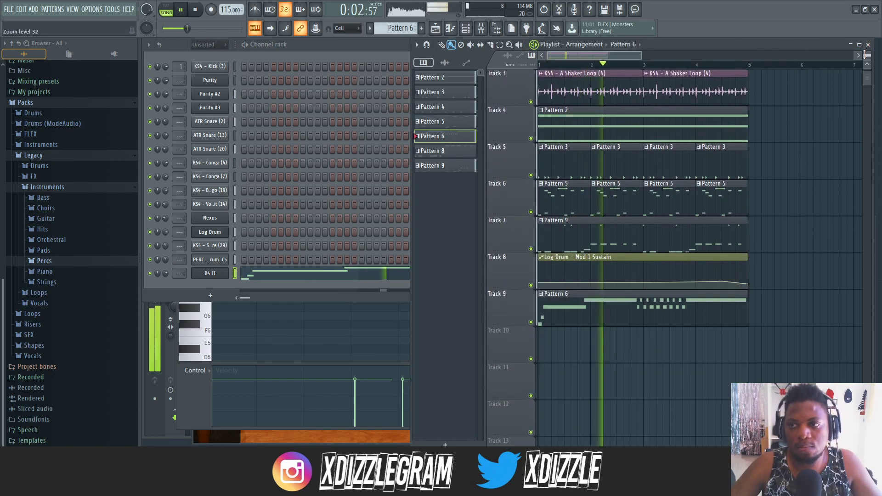
{"action": "scroll", "coordinate": [795, 120], "scroll_direction": "up", "scroll_amount": 2}
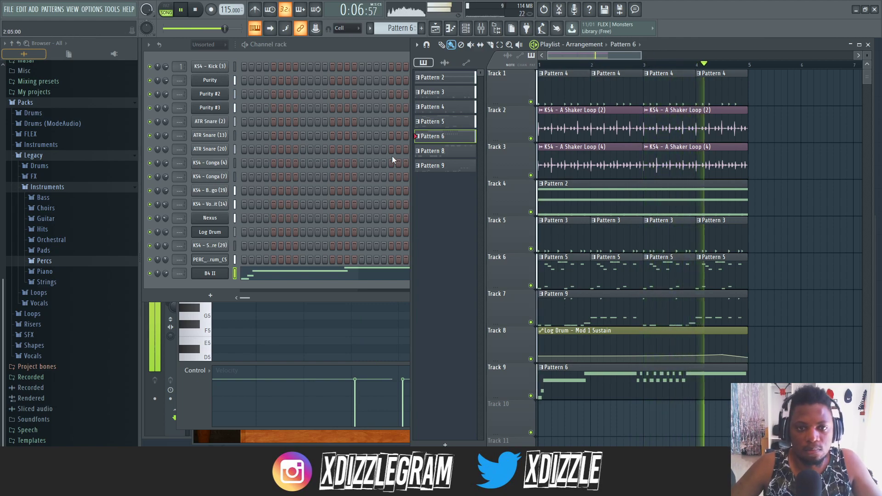
- Open Pattern 4 from Track 1 during playback and review its steps in the channel rack before returning to the arrangement
{"action": "left_click_drag", "start_coordinate": [410, 180], "coordinate": [318, 179]}
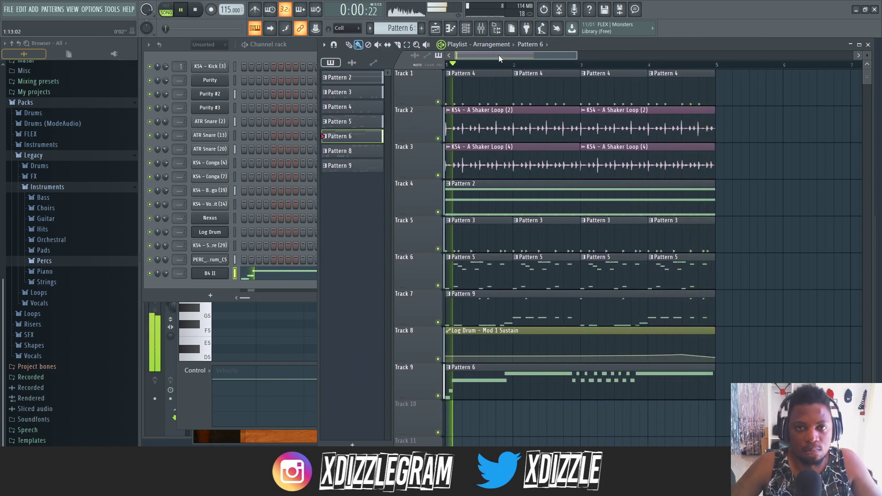
{"action": "double_click", "coordinate": [479, 83]}
{"action": "left_click", "coordinate": [414, 53]}
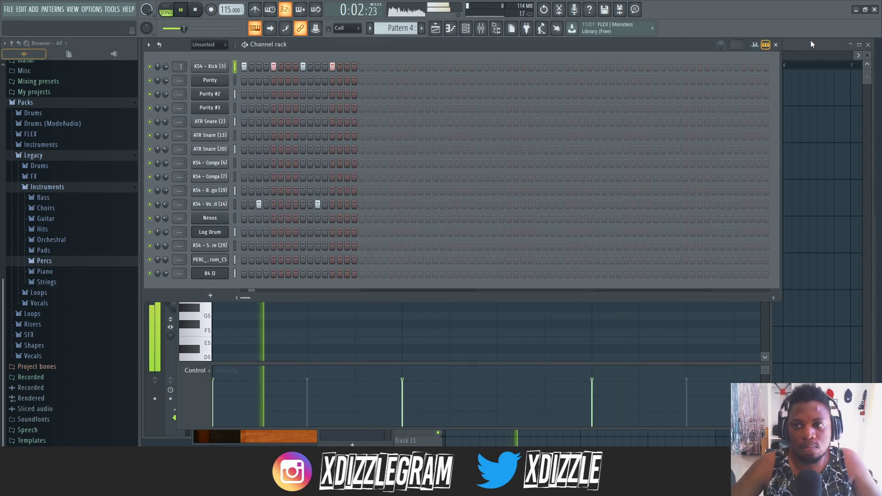
{"action": "left_click", "coordinate": [811, 41]}
- Show the mixer, stop playback and load Fruity Limiter into effect slot 5 of the Master track
{"action": "left_click", "coordinate": [481, 28]}
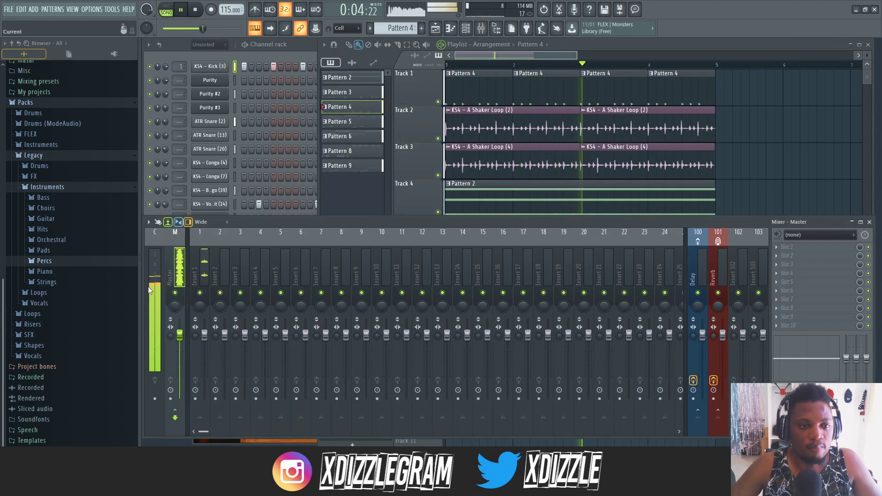
{"action": "left_click", "coordinate": [147, 269]}
{"action": "left_click_drag", "start_coordinate": [147, 269], "coordinate": [188, 268]}
{"action": "left_click", "coordinate": [180, 265]}
{"action": "key", "text": "space"}
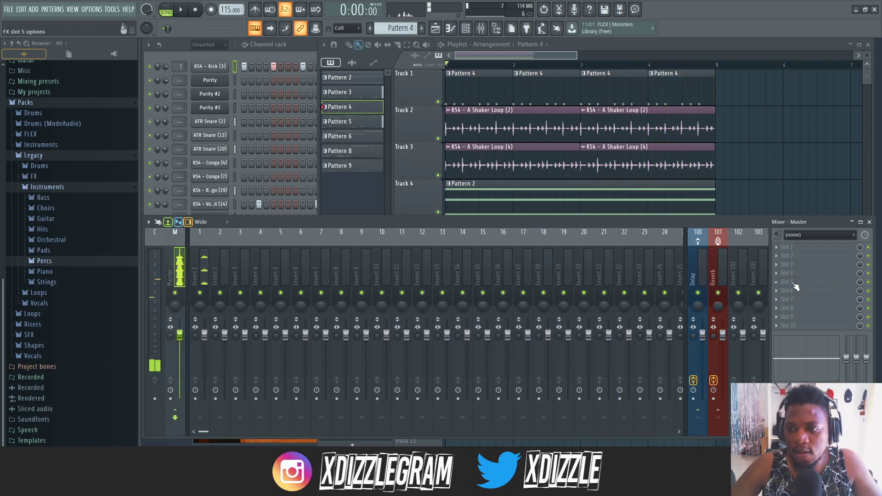
{"action": "left_click", "coordinate": [796, 283]}
{"action": "left_click", "coordinate": [627, 375]}
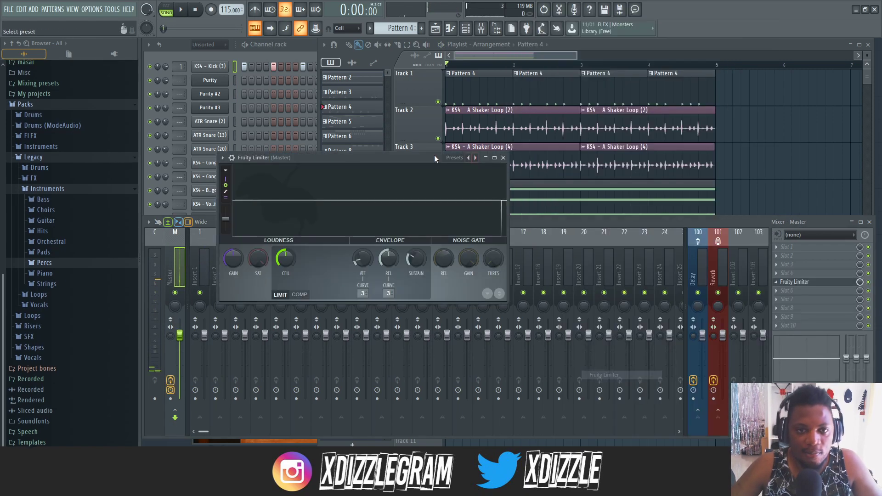
- Raise the Fruity Limiter's gain to about 5.2 dB while the song plays, and stop playback
{"action": "left_click_drag", "start_coordinate": [392, 159], "coordinate": [437, 159]}
{"action": "key", "text": "space"}
{"action": "left_click_drag", "start_coordinate": [290, 261], "coordinate": [291, 239]}
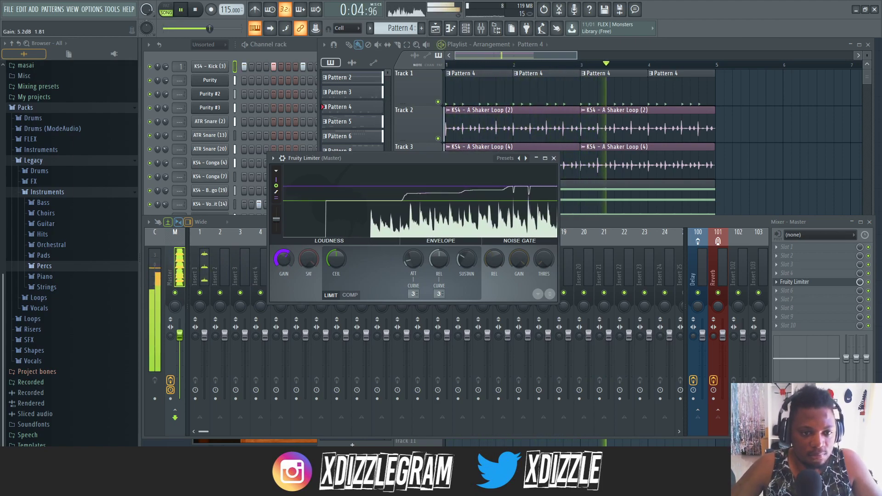
{"action": "key", "text": "space"}
- Load Fruity Multiband Compressor into slot 3 of the Master track with the General purpose preset
{"action": "left_click", "coordinate": [812, 266]}
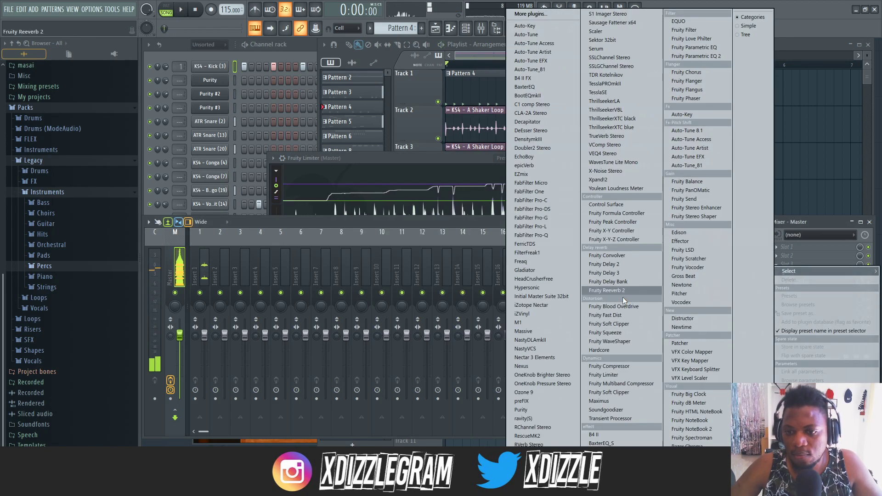
{"action": "left_click", "coordinate": [644, 382]}
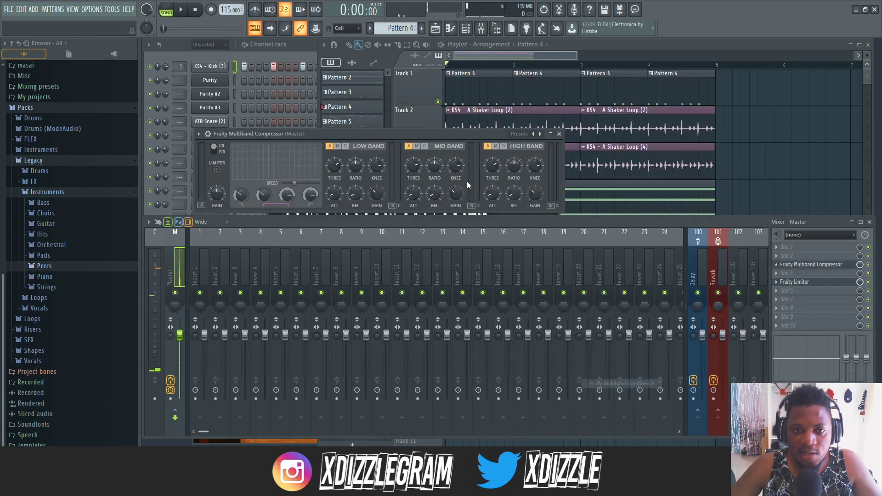
{"action": "left_click", "coordinate": [535, 134]}
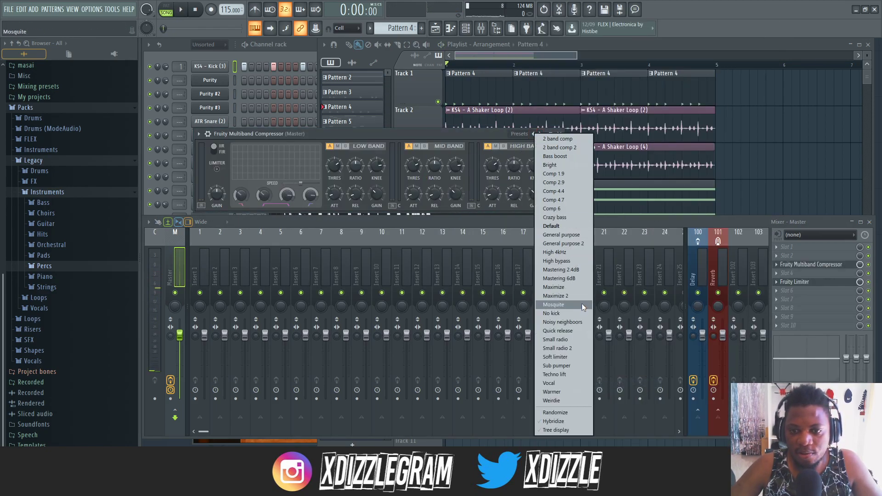
{"action": "left_click", "coordinate": [569, 234]}
- Play the song through the Master effects and check the Fruity Limiter and Fruity Multiband Compressor
{"action": "key", "text": "space"}
{"action": "left_click", "coordinate": [559, 134]}
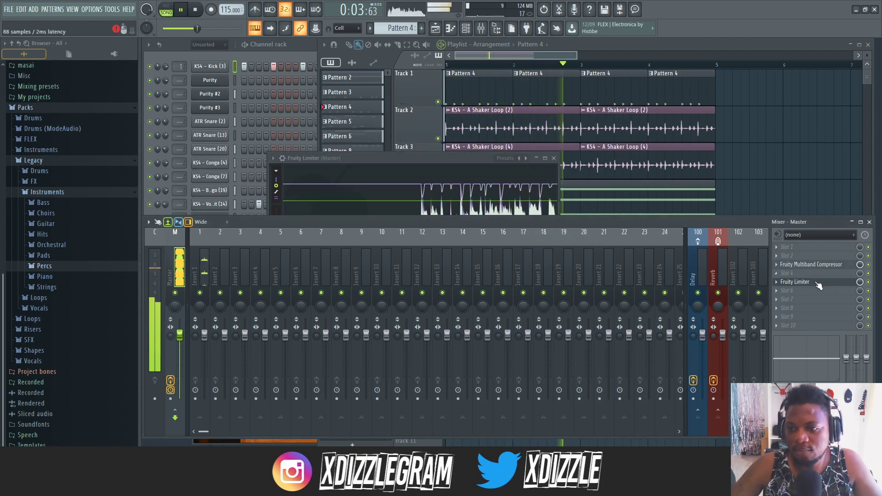
{"action": "left_click", "coordinate": [389, 184]}
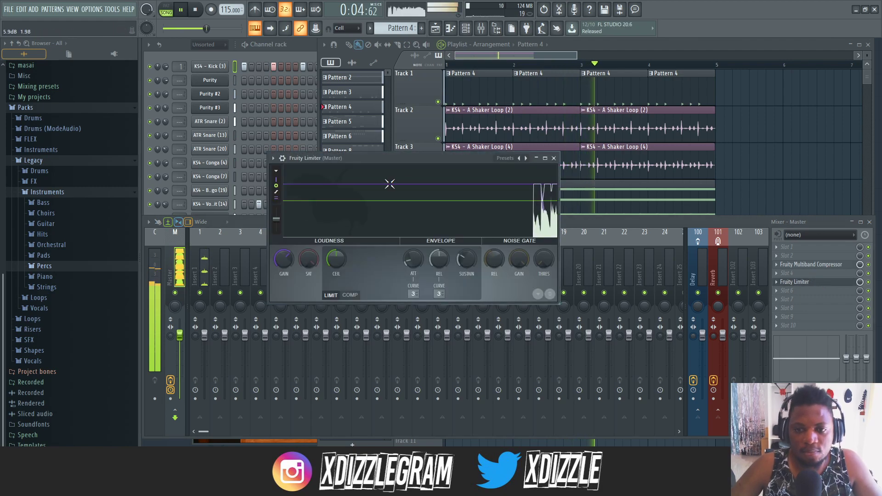
{"action": "left_click", "coordinate": [820, 264]}
{"action": "left_click", "coordinate": [559, 134]}
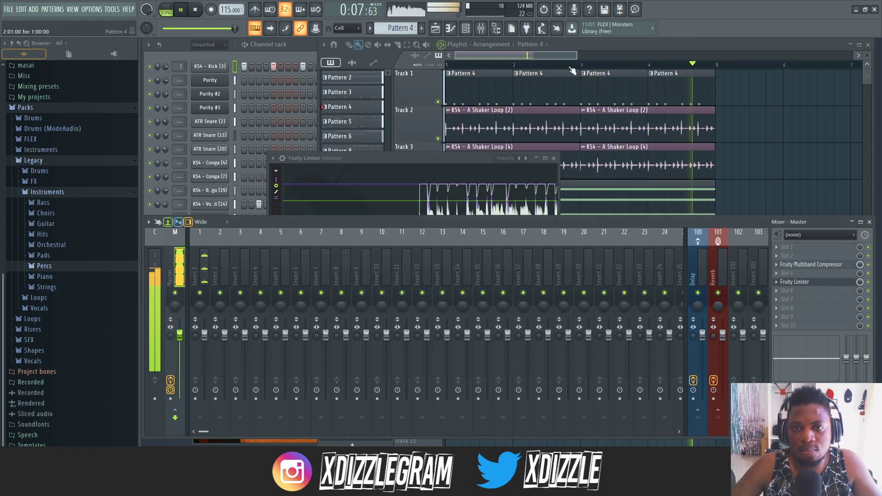
- Raise the volume of the KS4 snare (29) channel in the channel rack and collapse the Instruments folder in the browser
{"action": "left_click", "coordinate": [576, 46]}
{"action": "left_click", "coordinate": [239, 51]}
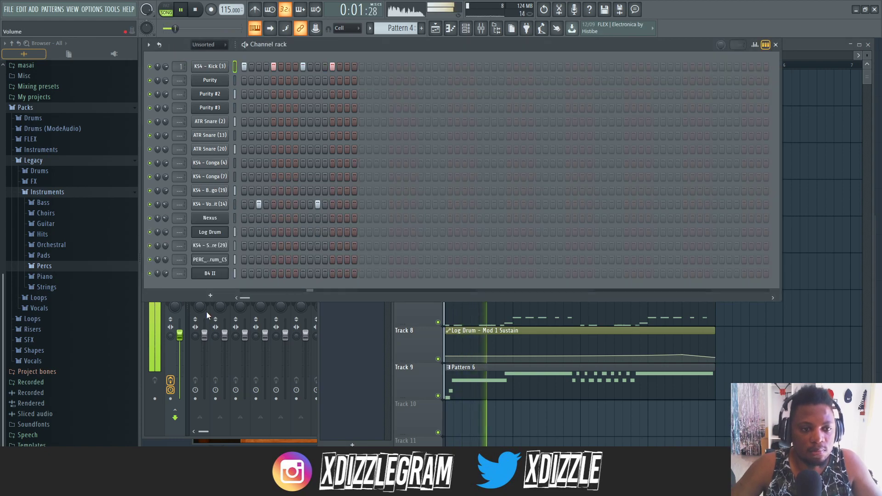
{"action": "left_click_drag", "start_coordinate": [167, 245], "coordinate": [166, 235]}
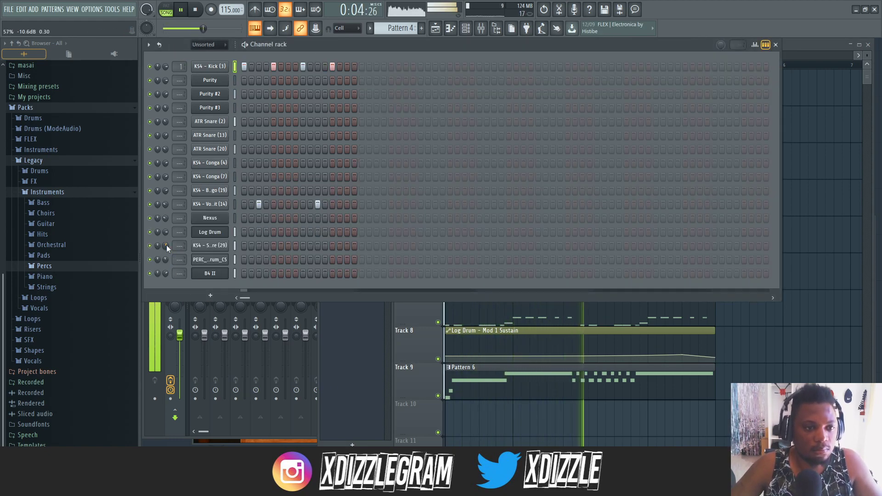
{"action": "left_click", "coordinate": [69, 192]}
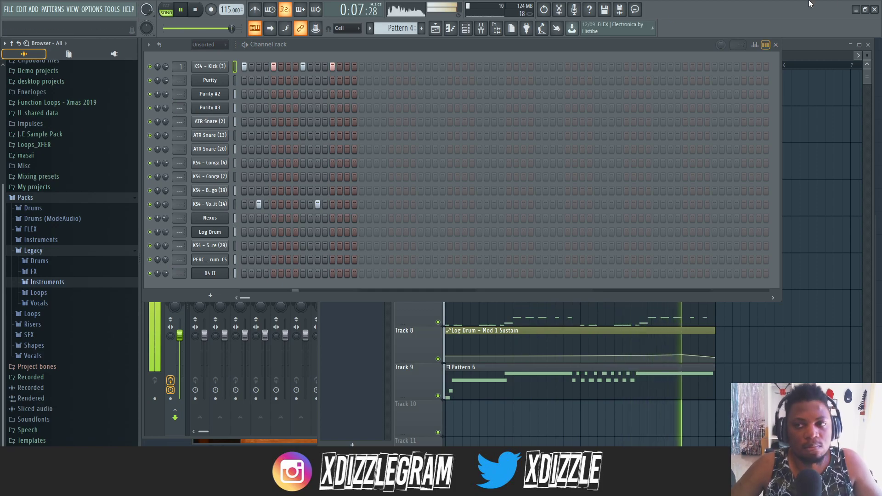
- Listen to the full arrangement in the playlist with reduced track heights, and stop the song
{"action": "left_click", "coordinate": [836, 52]}
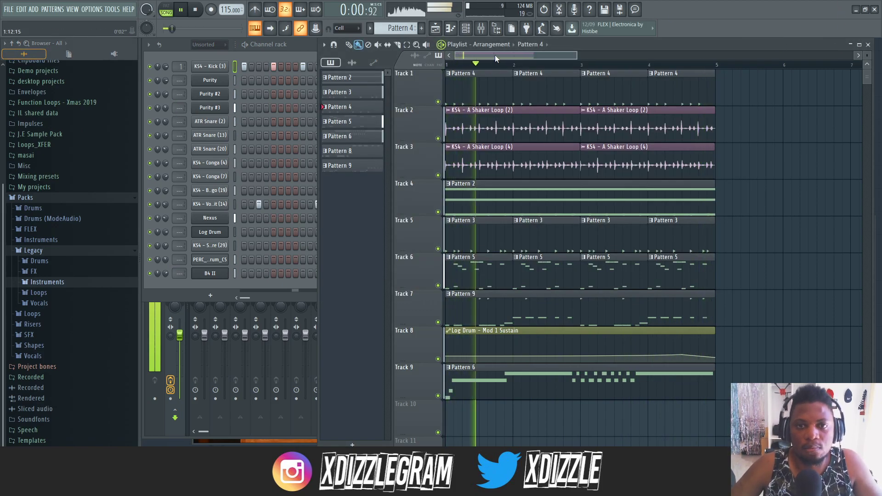
{"action": "left_click_drag", "start_coordinate": [866, 56], "coordinate": [867, 60]}
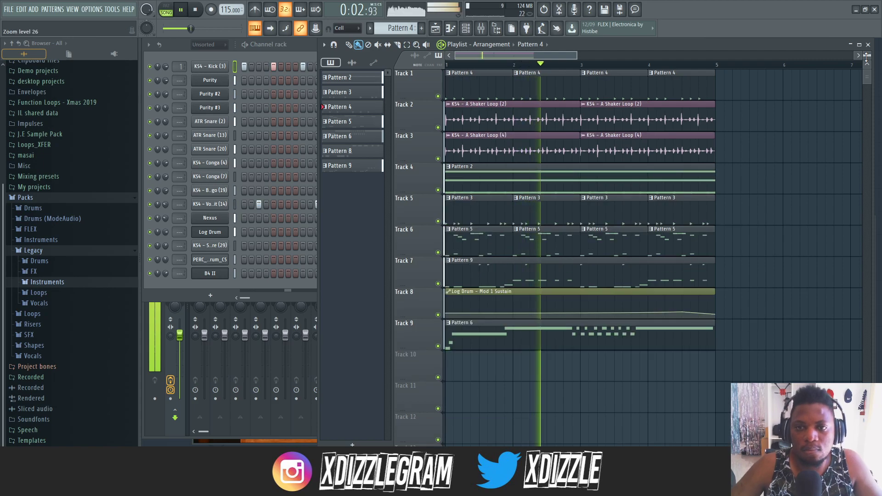
{"action": "key", "text": "space"}
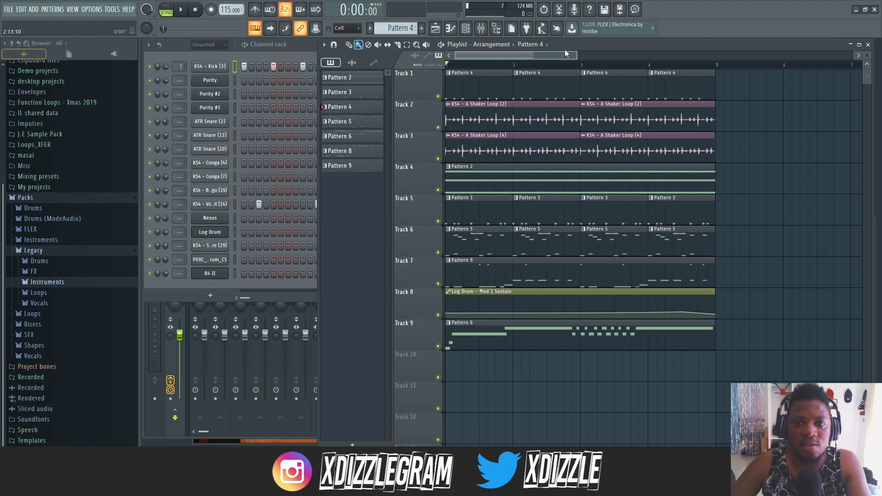
- Open Pattern 2 from Track 4 to view its notes, and return to the playlist arrangement
{"action": "left_click_drag", "start_coordinate": [563, 48], "coordinate": [559, 45]}
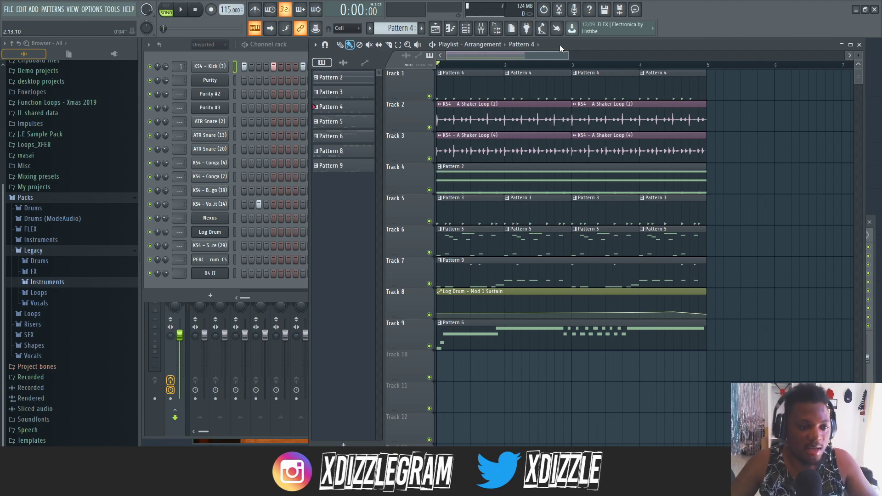
{"action": "double_click", "coordinate": [490, 185]}
{"action": "left_click", "coordinate": [802, 43]}
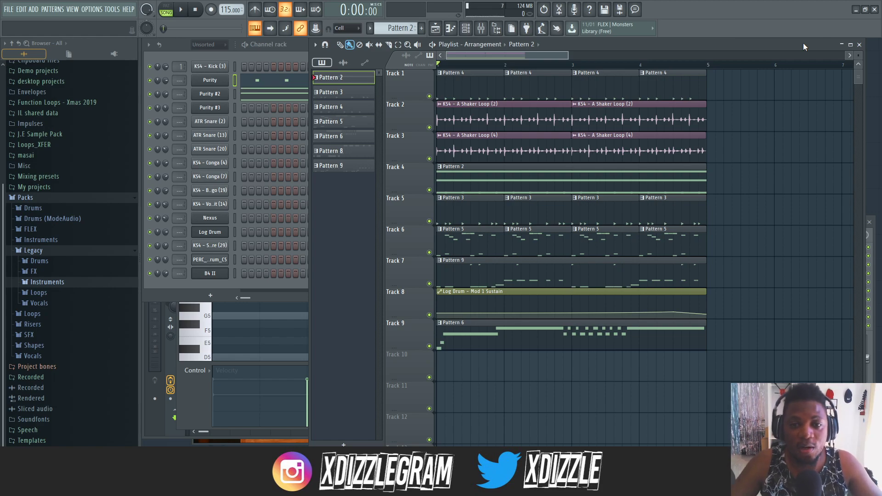
{"action": "left_click_drag", "start_coordinate": [566, 46], "coordinate": [474, 55]}
{"action": "scroll", "coordinate": [545, 59], "scroll_direction": "up", "scroll_amount": 2}
{"action": "scroll", "coordinate": [505, 60], "scroll_direction": "down", "scroll_amount": 2}
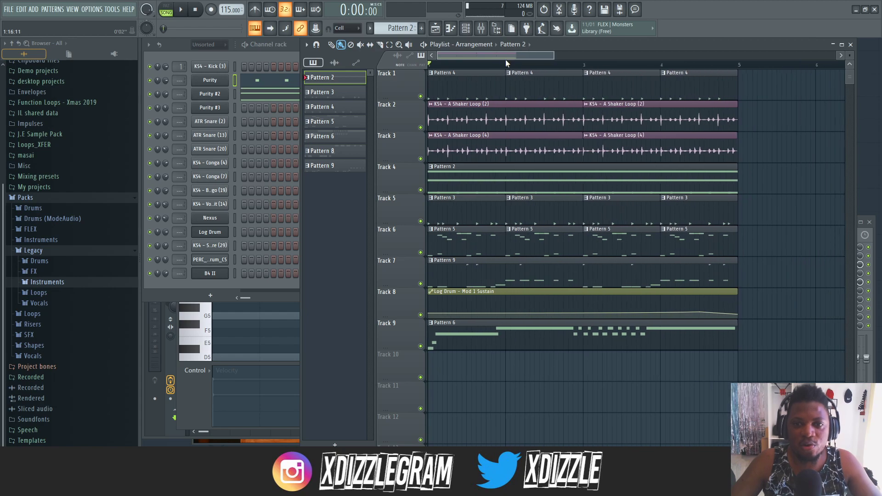
{"action": "scroll", "coordinate": [516, 54], "scroll_direction": "up", "scroll_amount": 1}
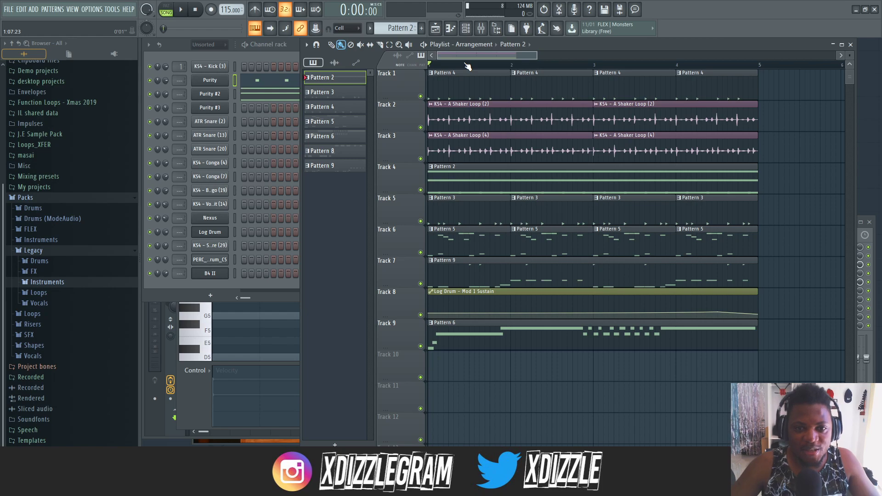
{"action": "scroll", "coordinate": [471, 67], "scroll_direction": "up", "scroll_amount": 1}
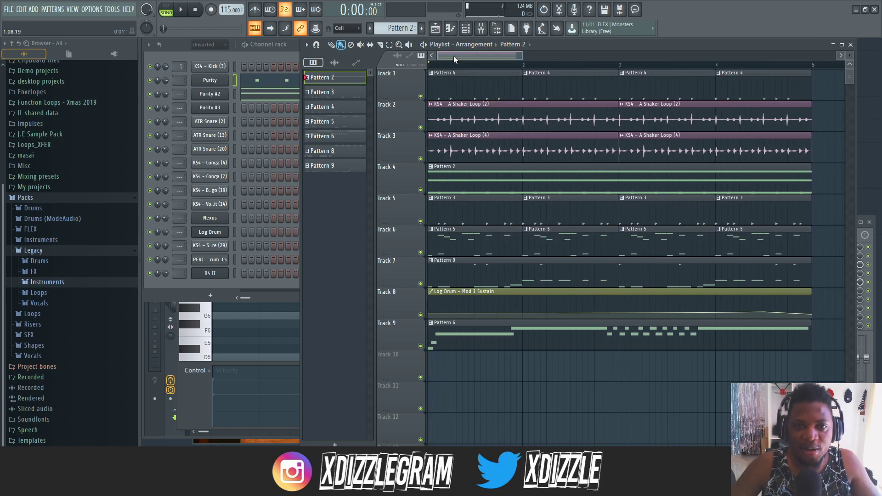
{"action": "scroll", "coordinate": [471, 62], "scroll_direction": "down", "scroll_amount": 2}
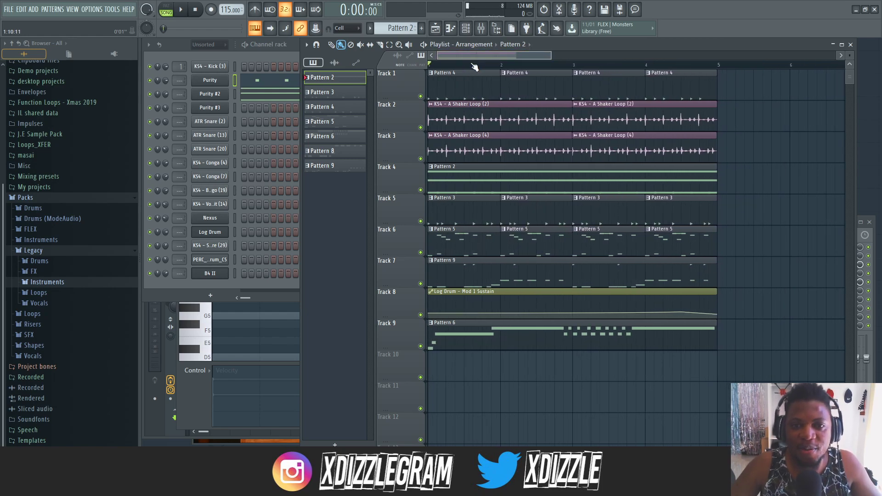
{"action": "scroll", "coordinate": [471, 62], "scroll_direction": "up", "scroll_amount": 1}
{"action": "left_click_drag", "start_coordinate": [461, 55], "coordinate": [457, 56]}
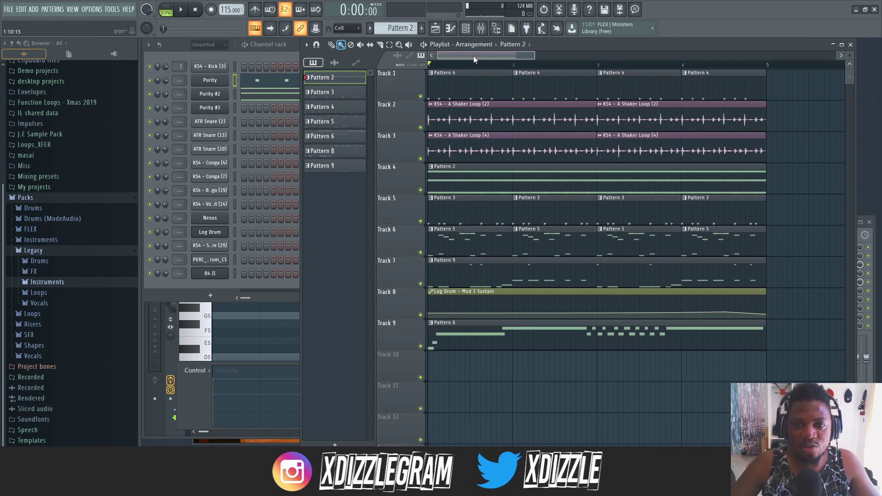